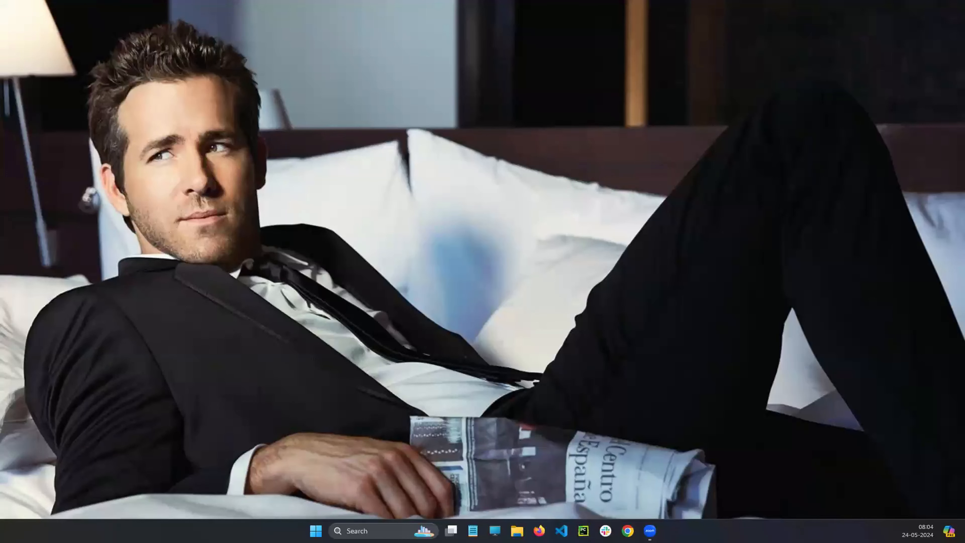
pyautogui.rightClick(281, 111)
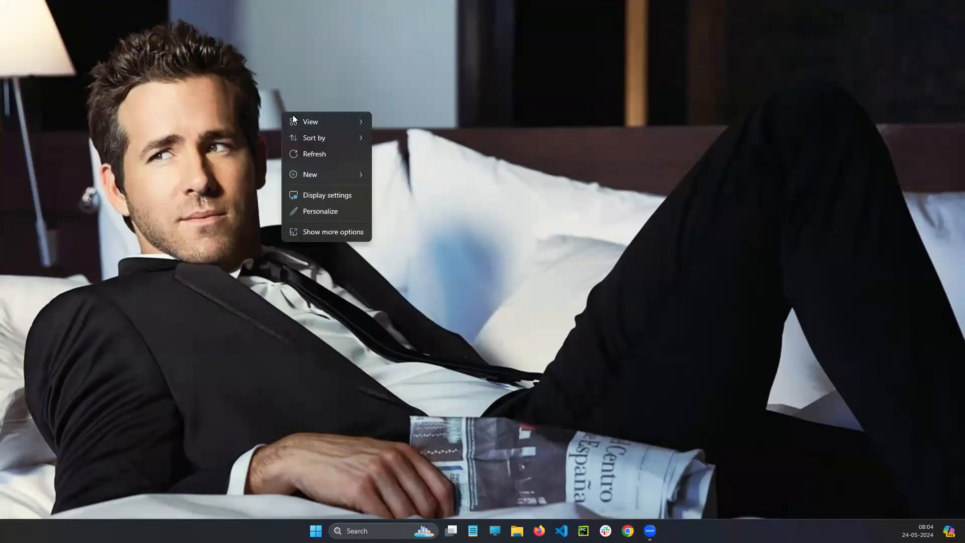
pyautogui.click(304, 155)
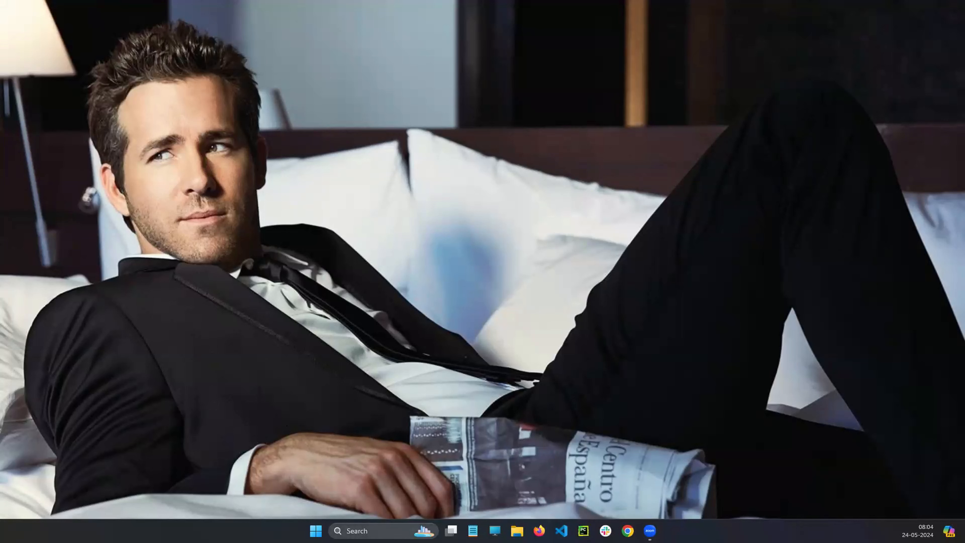
# - Switch to Excel and create a blank workbook
pyautogui.click(371, 530)
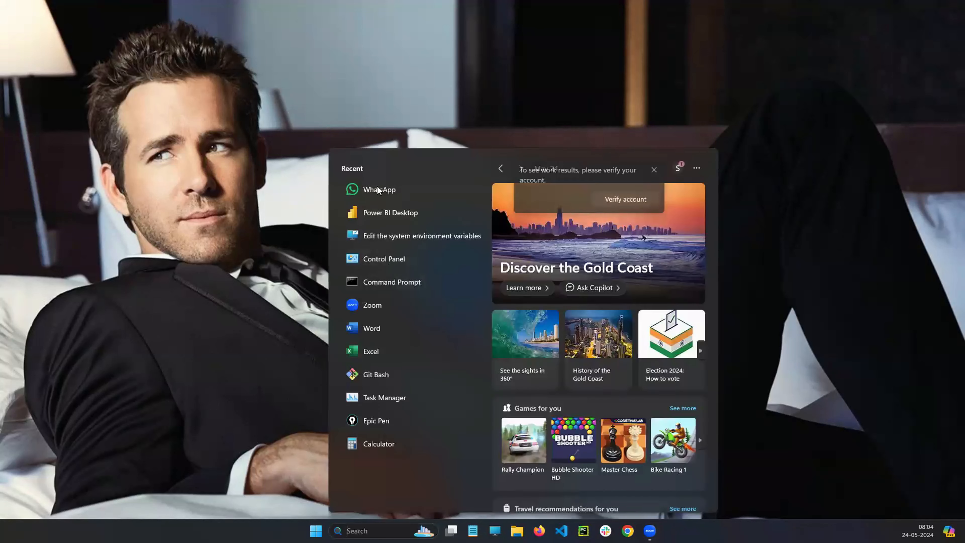
pyautogui.press('Escape')
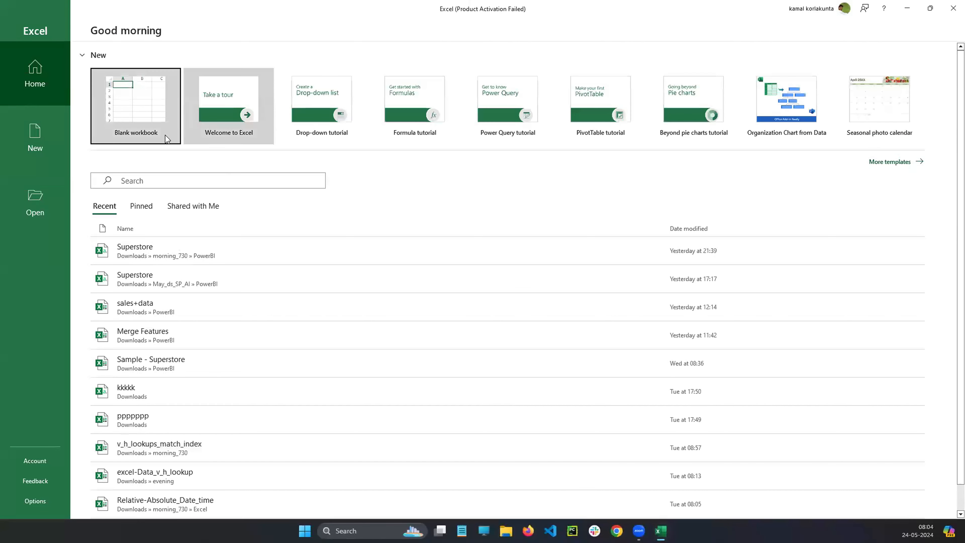
pyautogui.click(166, 135)
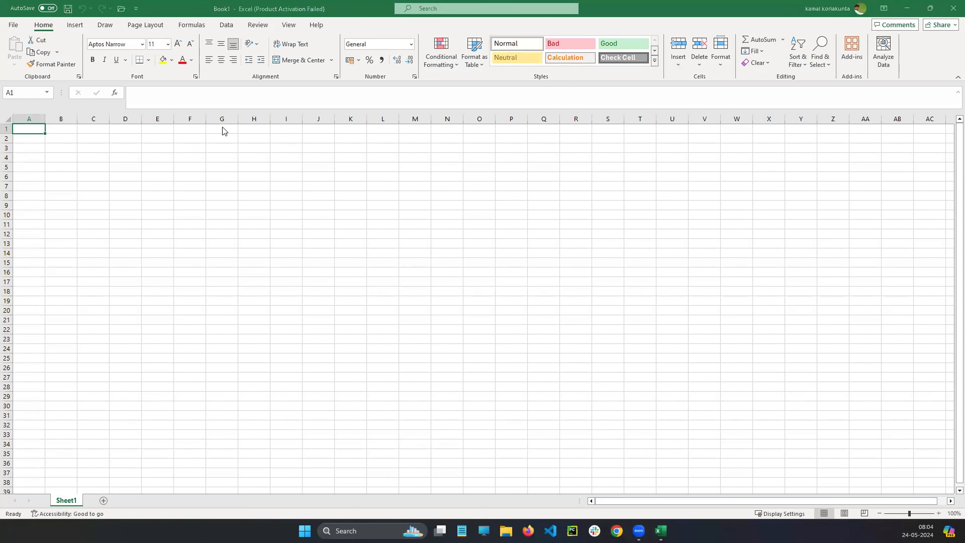
# - Handwrite the first topics "Introduction" and "D.T (CV)" in red ink over the empty sheet
pyautogui.click(596, 146)
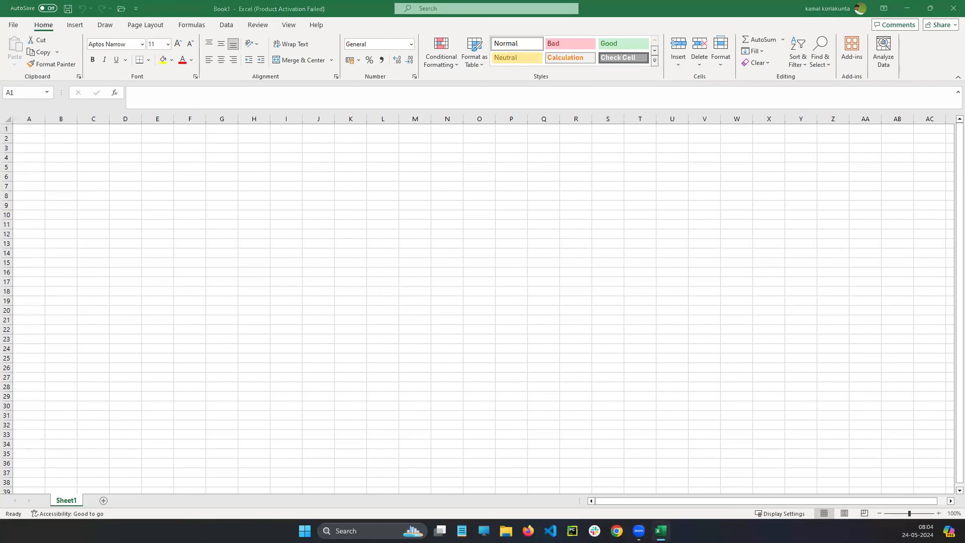
pyautogui.moveTo(130, 134)
pyautogui.mouseDown()
pyautogui.moveTo(141, 140)
pyautogui.moveTo(189, 111)
pyautogui.moveTo(197, 120)
pyautogui.moveTo(220, 106)
pyautogui.moveTo(257, 110)
pyautogui.mouseUp()
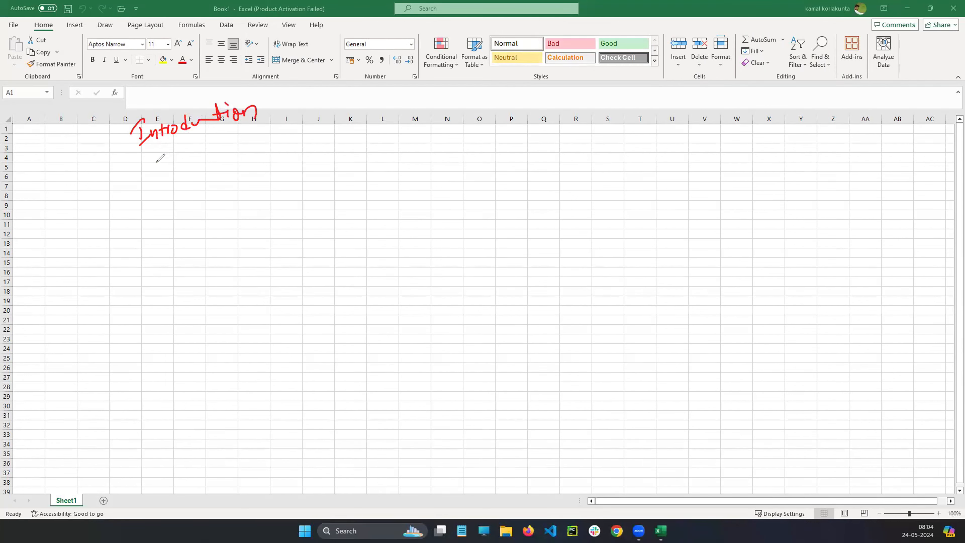
pyautogui.moveTo(153, 155)
pyautogui.mouseDown()
pyautogui.moveTo(156, 169)
pyautogui.moveTo(209, 154)
pyautogui.mouseUp()
pyautogui.moveTo(218, 139)
pyautogui.mouseDown()
pyautogui.moveTo(227, 138)
pyautogui.moveTo(226, 155)
pyautogui.mouseUp()
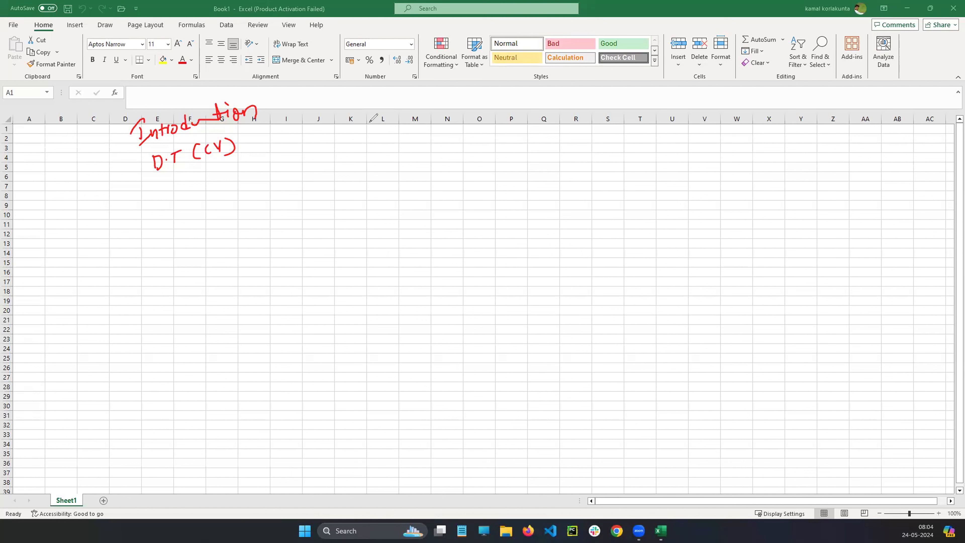
pyautogui.moveTo(369, 123); pyautogui.dragTo(370, 136)
pyautogui.moveTo(367, 114); pyautogui.dragTo(367, 143)
pyautogui.hotkey('ctrl', 'z')
pyautogui.moveTo(403, 110); pyautogui.dragTo(405, 145)
pyautogui.hotkey('ctrl', 'z')
pyautogui.moveTo(389, 33)
pyautogui.mouseDown()
pyautogui.moveTo(343, 53)
pyautogui.moveTo(418, 51)
pyautogui.mouseUp()
pyautogui.moveTo(369, 36); pyautogui.dragTo(385, 33)
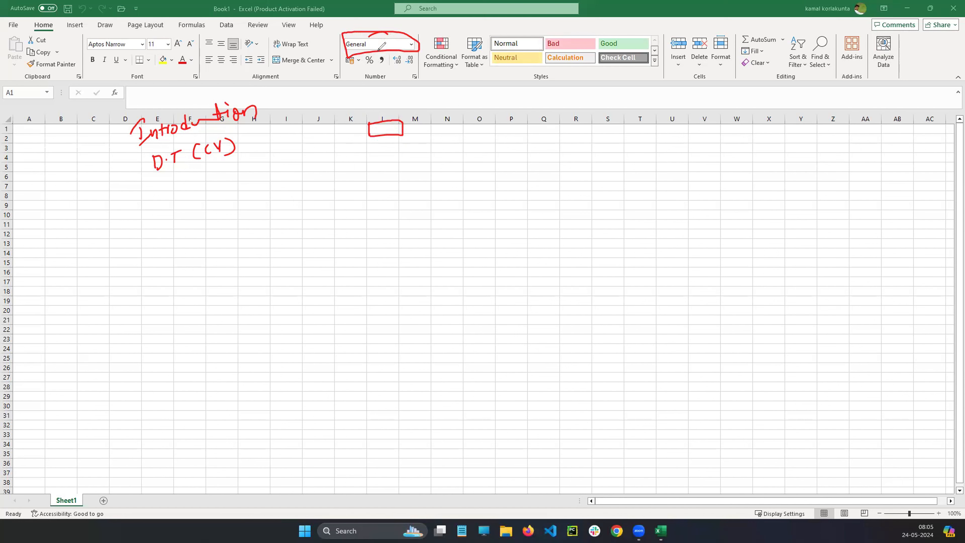
pyautogui.hotkey('ctrl', 'z')
pyautogui.hotkey('ctrl', 'z')
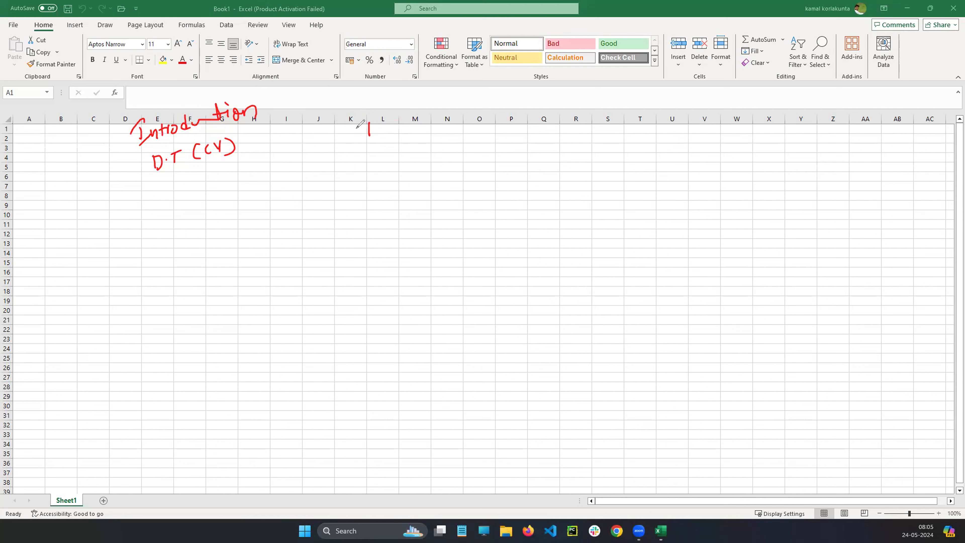
# - Handwrite the topics "Con. for" and "tables" below the "D.T (CV)" line
pyautogui.moveTo(173, 185)
pyautogui.mouseDown()
pyautogui.moveTo(169, 200)
pyautogui.moveTo(210, 181)
pyautogui.mouseUp()
pyautogui.click(193, 189)
pyautogui.moveTo(213, 180); pyautogui.dragTo(242, 169)
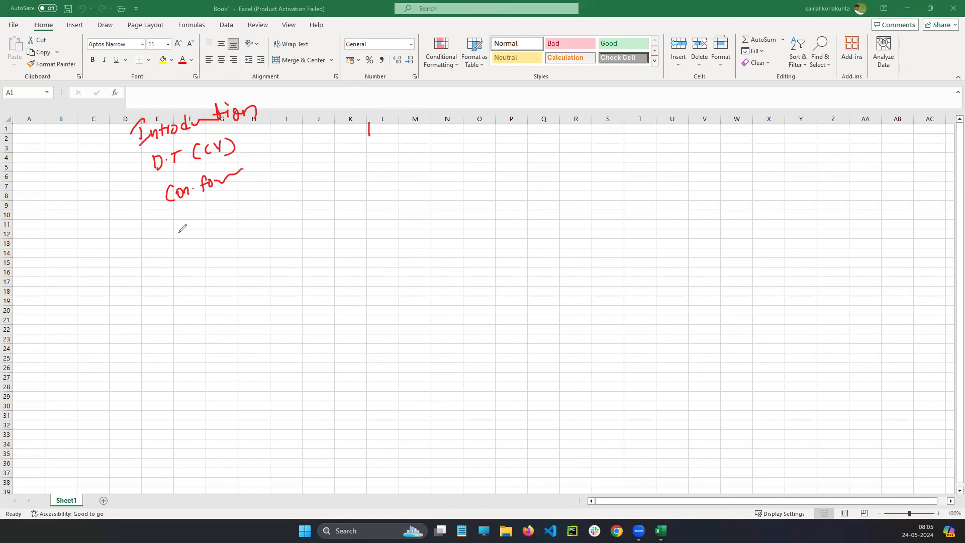
pyautogui.moveTo(179, 223)
pyautogui.mouseDown()
pyautogui.moveTo(182, 232)
pyautogui.moveTo(194, 227)
pyautogui.mouseUp()
pyautogui.moveTo(207, 215); pyautogui.dragTo(228, 212)
pyautogui.click(256, 215)
# - Handwrite the sorting topic "sort (2)" and a shorthand filter topic beneath "tables"
pyautogui.moveTo(187, 253)
pyautogui.mouseDown()
pyautogui.moveTo(181, 266)
pyautogui.moveTo(226, 250)
pyautogui.mouseUp()
pyautogui.moveTo(218, 246); pyautogui.dragTo(244, 246)
pyautogui.moveTo(249, 233)
pyautogui.mouseDown()
pyautogui.moveTo(256, 243)
pyautogui.moveTo(280, 235)
pyautogui.mouseUp()
pyautogui.moveTo(291, 227); pyautogui.dragTo(329, 210)
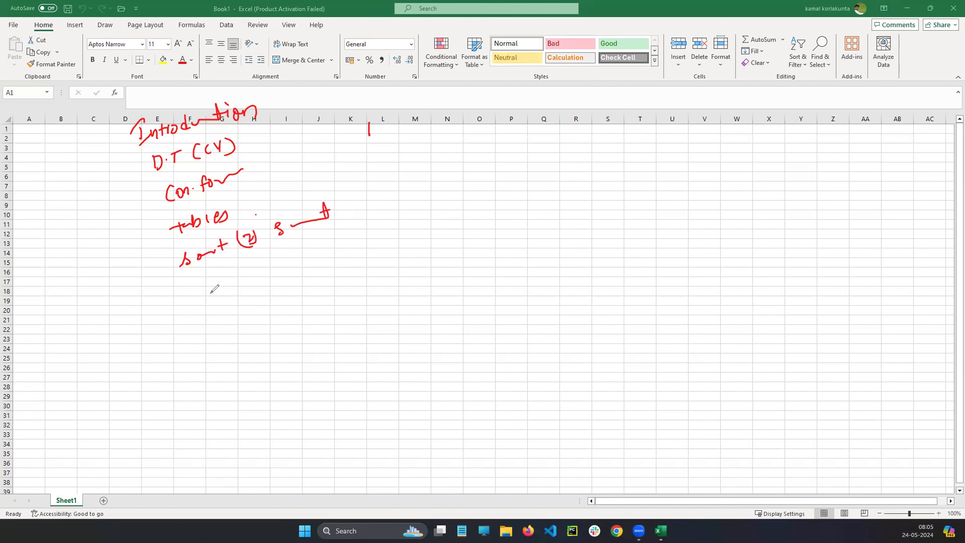
pyautogui.moveTo(206, 289); pyautogui.dragTo(209, 300)
pyautogui.moveTo(203, 295); pyautogui.dragTo(222, 292)
pyautogui.moveTo(219, 276); pyautogui.dragTo(239, 289)
pyautogui.moveTo(239, 281); pyautogui.dragTo(312, 265)
pyautogui.moveTo(312, 268); pyautogui.dragTo(318, 262)
pyautogui.click(324, 262)
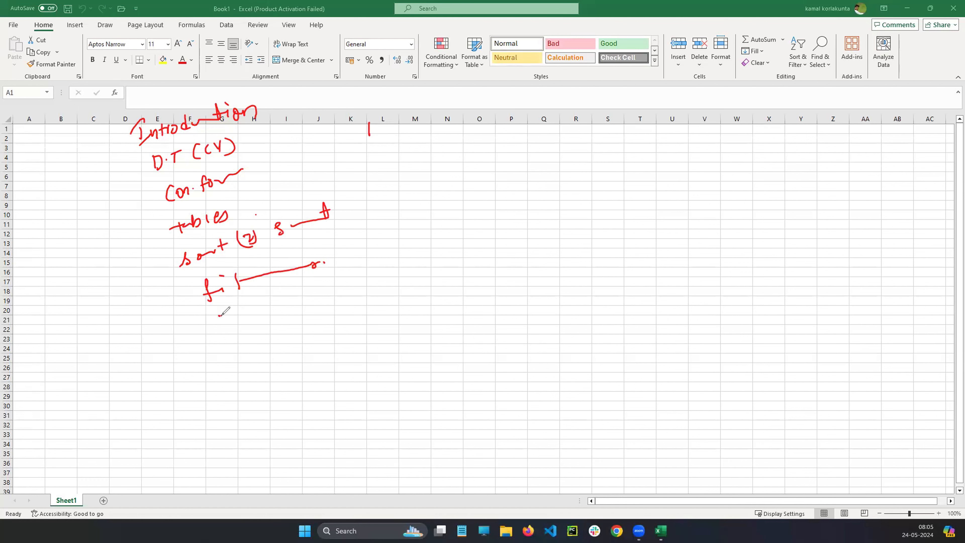
# - Handwrite the topics "Logical" and "if and or" beneath the filter topic
pyautogui.moveTo(219, 316)
pyautogui.mouseDown()
pyautogui.moveTo(262, 298)
pyautogui.moveTo(303, 303)
pyautogui.mouseUp()
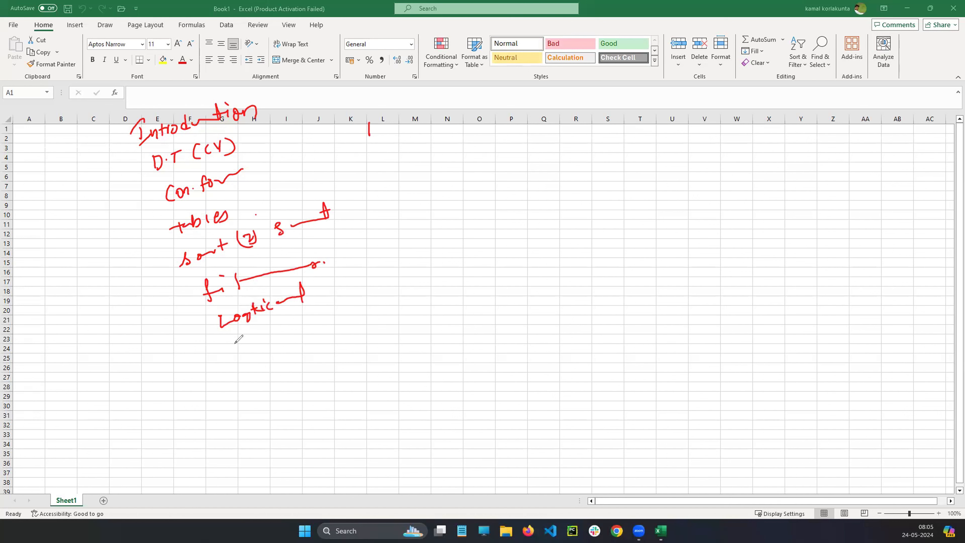
pyautogui.moveTo(238, 344)
pyautogui.mouseDown()
pyautogui.moveTo(248, 359)
pyautogui.moveTo(317, 326)
pyautogui.mouseUp()
pyautogui.moveTo(326, 322); pyautogui.dragTo(334, 320)
pyautogui.click(337, 321)
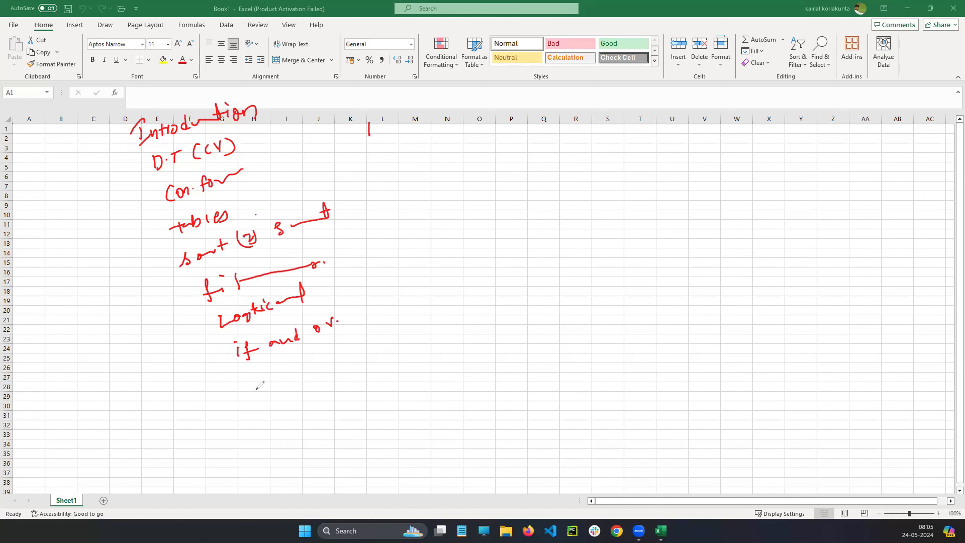
# - Handwrite "math", "R.a." and a circled "M.R" linked by an arrow at the end of the topic list
pyautogui.moveTo(254, 382); pyautogui.dragTo(282, 380)
pyautogui.moveTo(281, 368); pyautogui.dragTo(291, 378)
pyautogui.moveTo(274, 413); pyautogui.dragTo(305, 413)
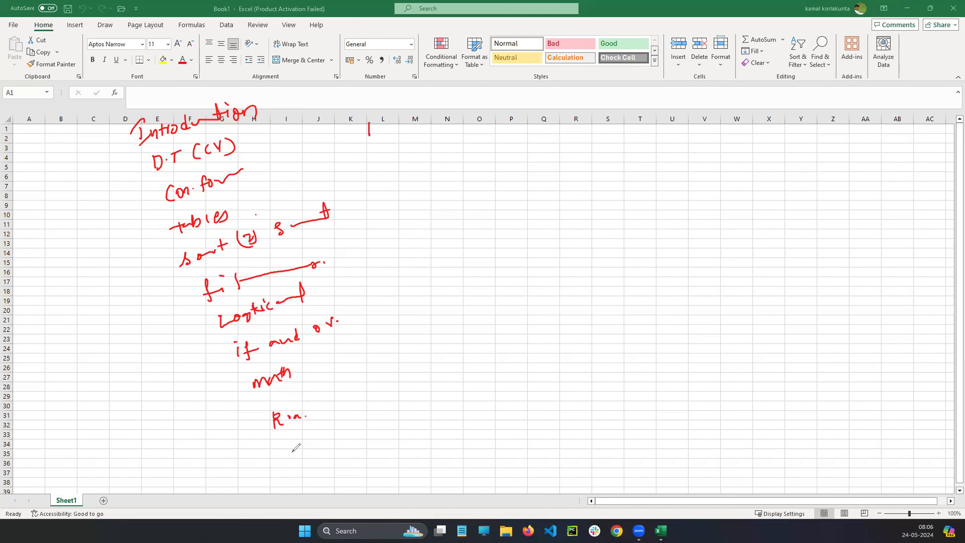
pyautogui.click(304, 449)
pyautogui.moveTo(292, 450)
pyautogui.mouseDown()
pyautogui.moveTo(323, 441)
pyautogui.moveTo(334, 450)
pyautogui.moveTo(300, 429)
pyautogui.moveTo(331, 416)
pyautogui.moveTo(322, 434)
pyautogui.mouseUp()
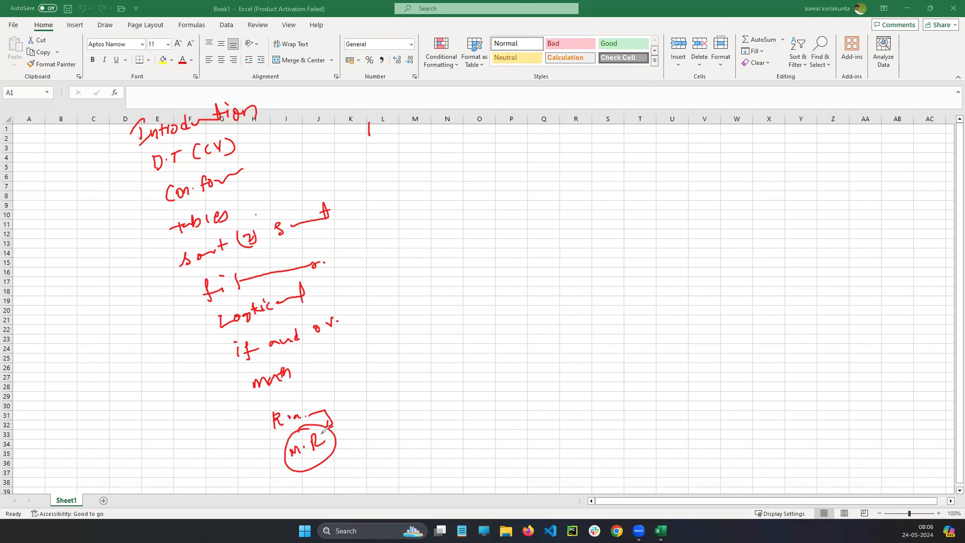
# - Draw a long slanted divider beside the topic list and handwrite "Vlookup", "match" and "index" beyond it
pyautogui.moveTo(310, 91)
pyautogui.mouseDown()
pyautogui.moveTo(334, 175)
pyautogui.moveTo(483, 505)
pyautogui.mouseUp()
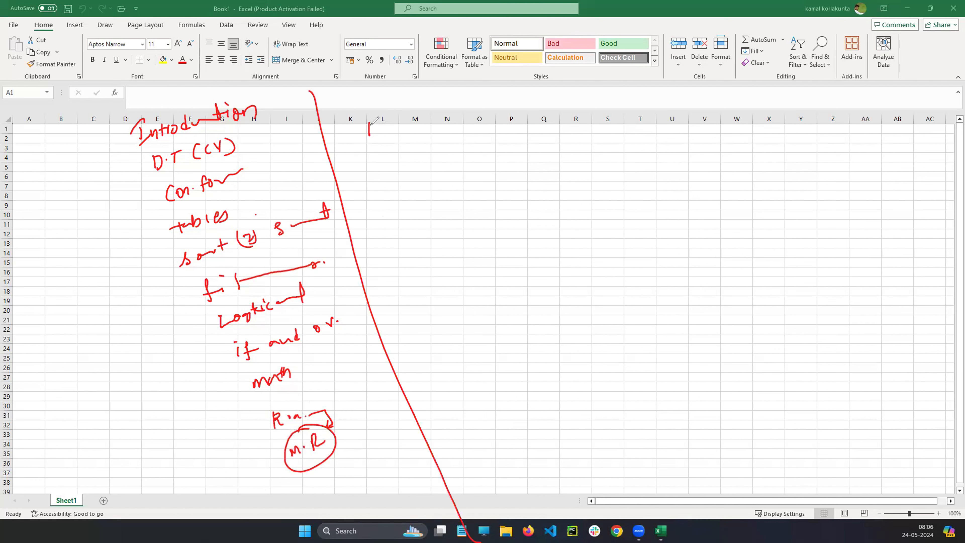
pyautogui.moveTo(369, 122)
pyautogui.mouseDown()
pyautogui.moveTo(433, 110)
pyautogui.moveTo(437, 118)
pyautogui.mouseUp()
pyautogui.moveTo(379, 167)
pyautogui.mouseDown()
pyautogui.moveTo(406, 148)
pyautogui.moveTo(425, 145)
pyautogui.moveTo(433, 155)
pyautogui.mouseUp()
pyautogui.click(395, 183)
pyautogui.moveTo(397, 191)
pyautogui.mouseDown()
pyautogui.moveTo(397, 200)
pyautogui.moveTo(408, 190)
pyautogui.mouseUp()
pyautogui.moveTo(415, 187)
pyautogui.mouseDown()
pyautogui.moveTo(413, 176)
pyautogui.moveTo(417, 192)
pyautogui.mouseUp()
pyautogui.moveTo(422, 183); pyautogui.dragTo(438, 184)
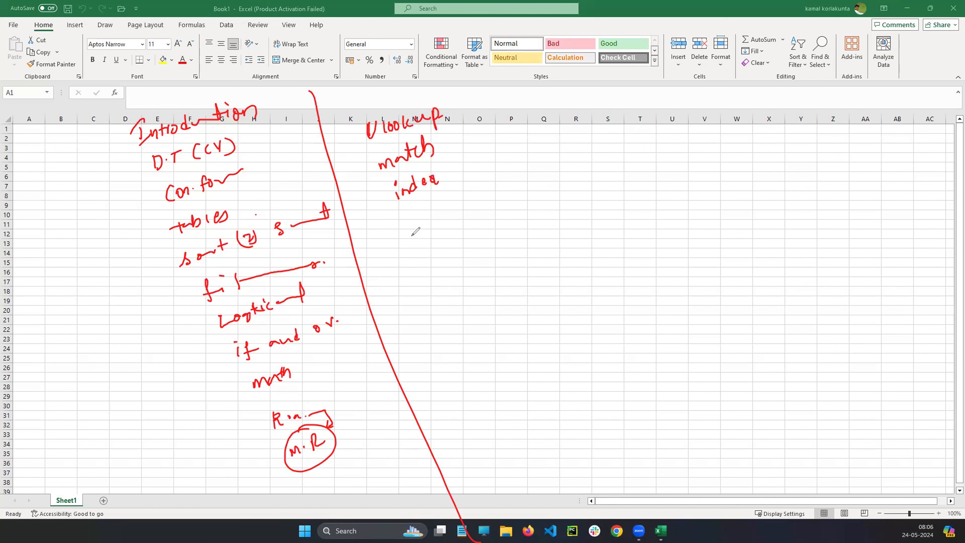
# - Handwrite the abbreviations "D.V." and "C.D.V." below "index"
pyautogui.moveTo(407, 226)
pyautogui.mouseDown()
pyautogui.moveTo(408, 237)
pyautogui.moveTo(441, 223)
pyautogui.moveTo(429, 265)
pyautogui.mouseUp()
pyautogui.click(424, 228)
pyautogui.click(449, 222)
pyautogui.click(443, 248)
pyautogui.moveTo(432, 252); pyautogui.dragTo(443, 250)
pyautogui.click(453, 248)
pyautogui.moveTo(462, 237); pyautogui.dragTo(467, 249)
pyautogui.click(482, 239)
# - Draw a separating line below "C.D.V." and handwrite "Pivot table" and an abbreviated graphs topic underneath
pyautogui.moveTo(396, 304); pyautogui.dragTo(524, 256)
pyautogui.moveTo(443, 308); pyautogui.dragTo(441, 322)
pyautogui.moveTo(440, 310)
pyautogui.mouseDown()
pyautogui.moveTo(469, 314)
pyautogui.moveTo(474, 303)
pyautogui.moveTo(456, 318)
pyautogui.mouseUp()
pyautogui.click(457, 311)
pyautogui.moveTo(452, 304); pyautogui.dragTo(488, 304)
pyautogui.moveTo(485, 298); pyautogui.dragTo(493, 294)
pyautogui.moveTo(498, 282)
pyautogui.mouseDown()
pyautogui.moveTo(504, 294)
pyautogui.moveTo(523, 286)
pyautogui.mouseUp()
pyautogui.moveTo(531, 270); pyautogui.dragTo(545, 285)
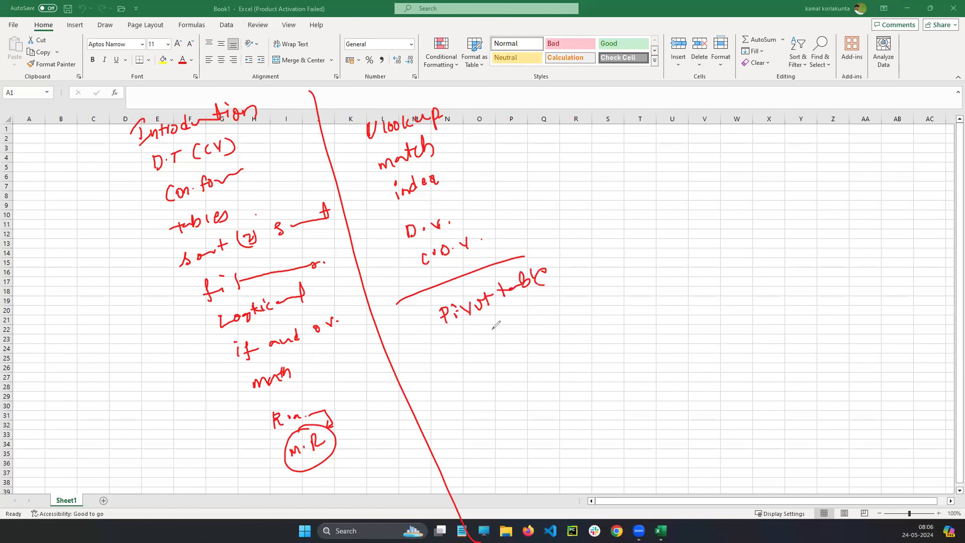
pyautogui.moveTo(493, 329)
pyautogui.mouseDown()
pyautogui.moveTo(562, 335)
pyautogui.moveTo(567, 320)
pyautogui.mouseUp()
pyautogui.moveTo(573, 295)
pyautogui.mouseDown()
pyautogui.moveTo(583, 311)
pyautogui.moveTo(564, 298)
pyautogui.mouseUp()
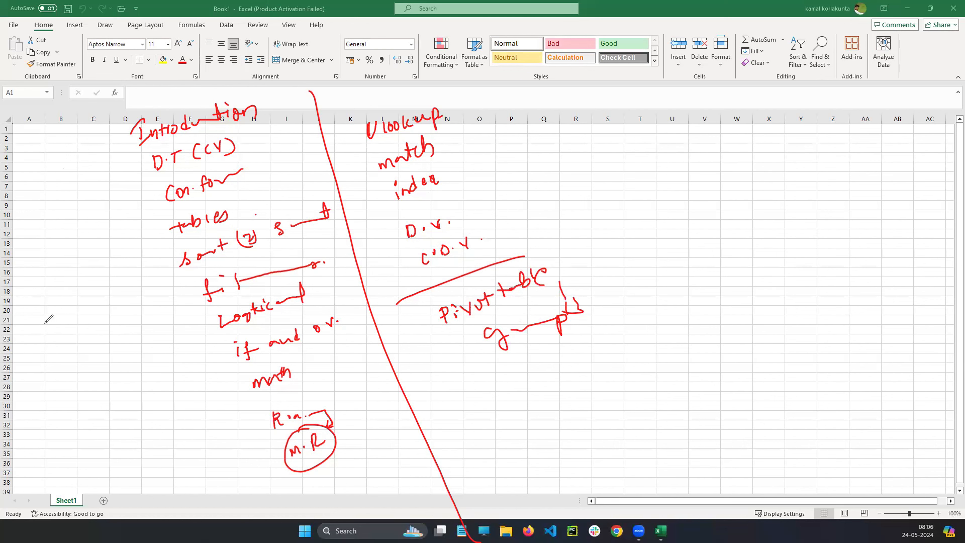
# - Clear all handwritten notes and return to the blank worksheet
pyautogui.click(60, 323)
pyautogui.click(43, 311)
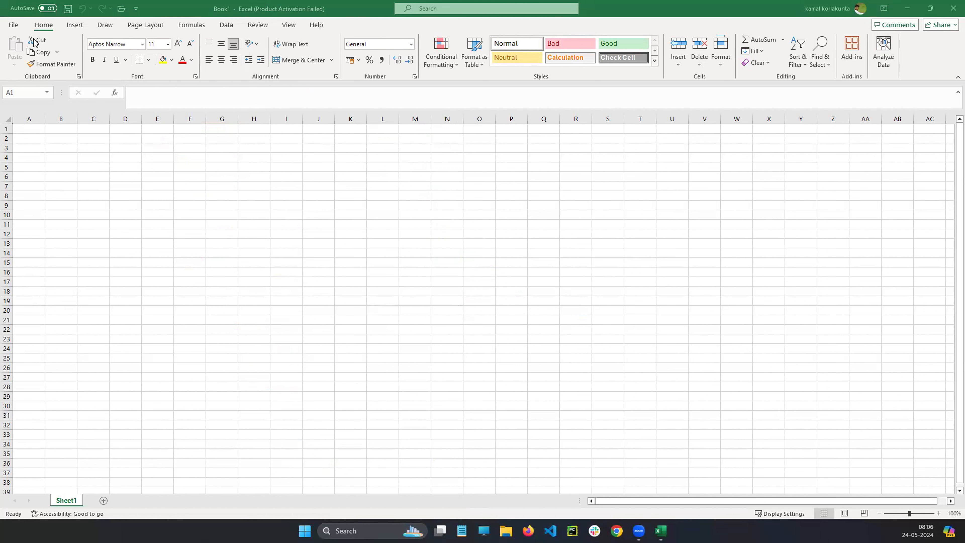
pyautogui.click(11, 26)
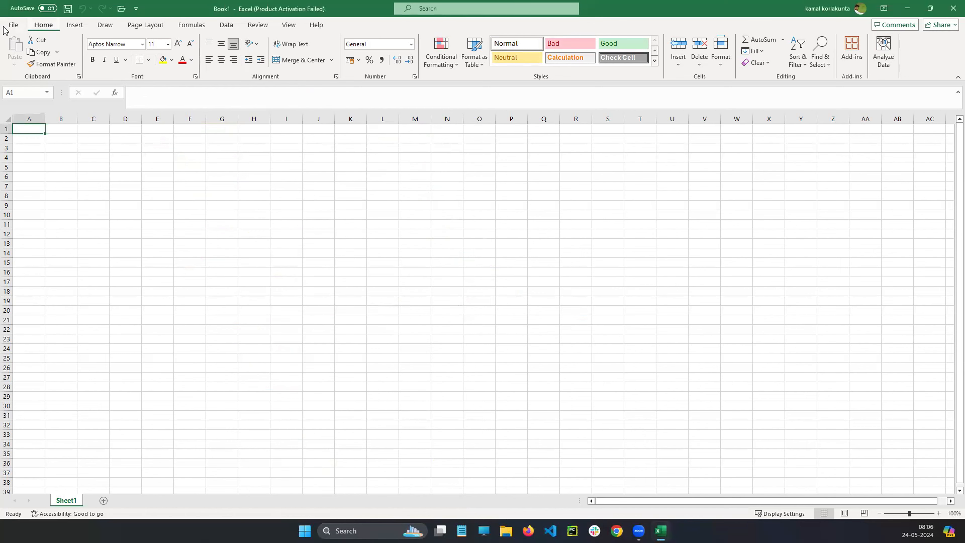
# - Open the recent Superstore file from the morning_730 PowerBI folder and accept the default data conversion
pyautogui.click(12, 26)
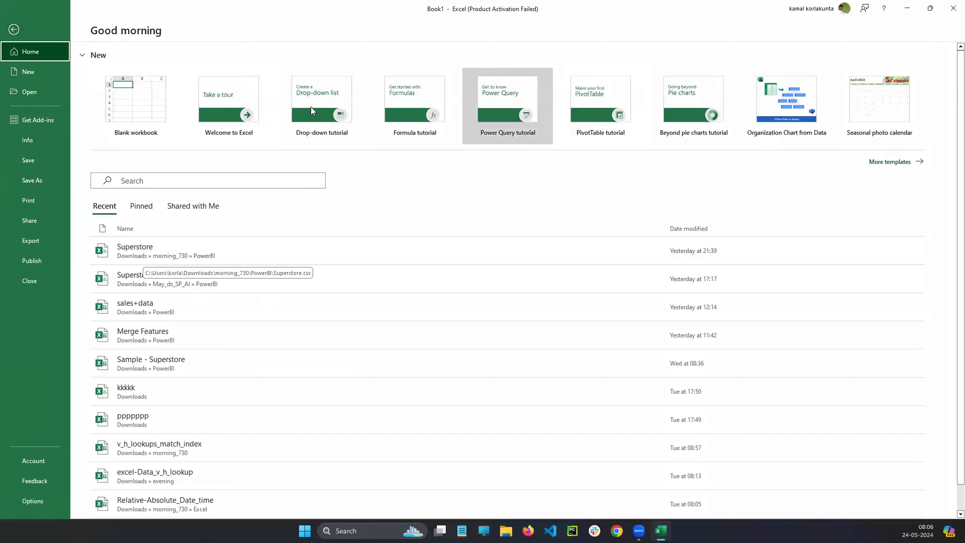
pyautogui.click(264, 259)
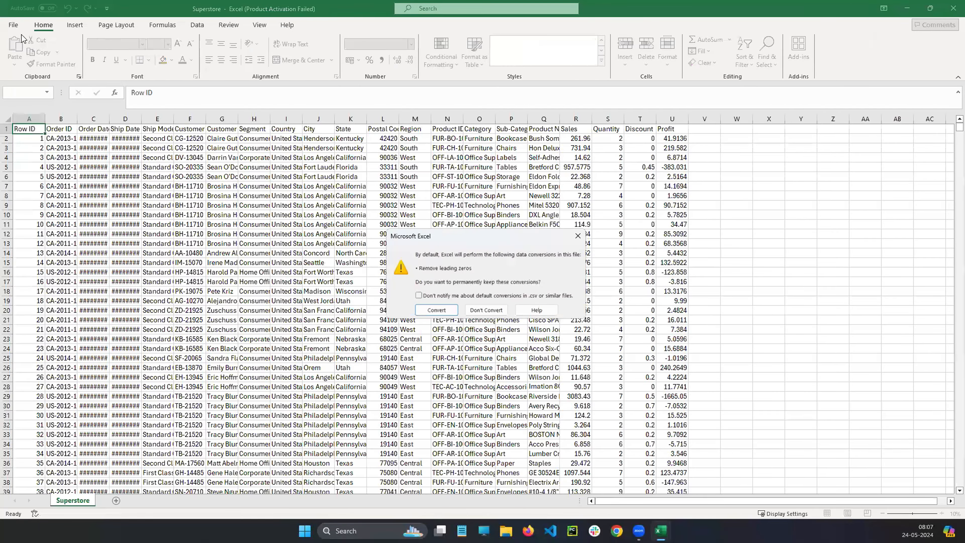
pyautogui.press('Return')
# - Open the recent Sample - Superstore workbook and close the separate Superstore file
pyautogui.click(15, 28)
pyautogui.click(155, 363)
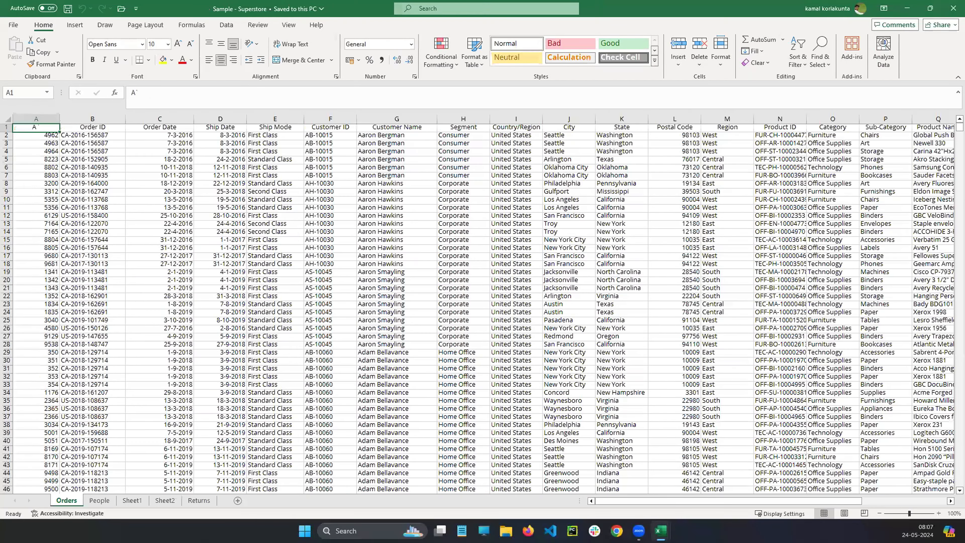
pyautogui.moveTo(660, 531)
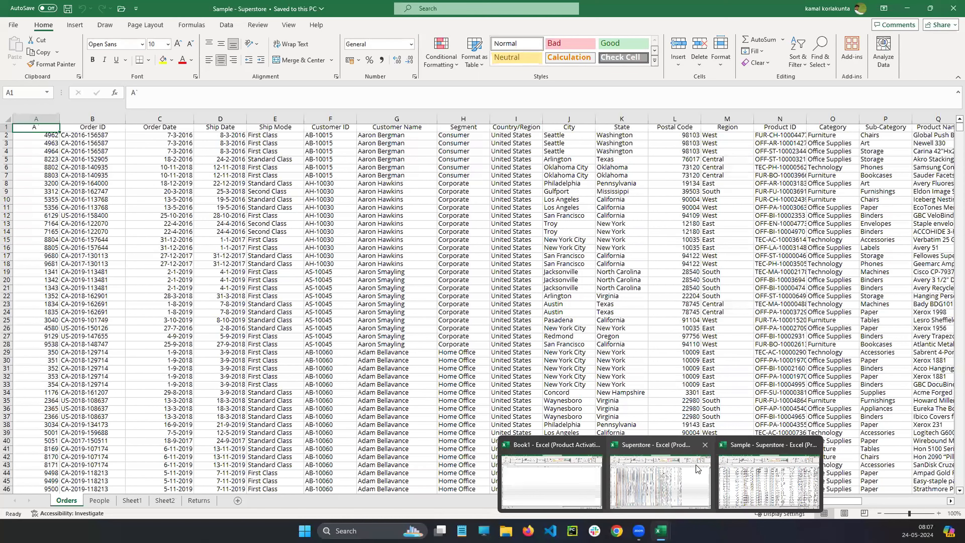
pyautogui.click(644, 451)
pyautogui.click(953, 8)
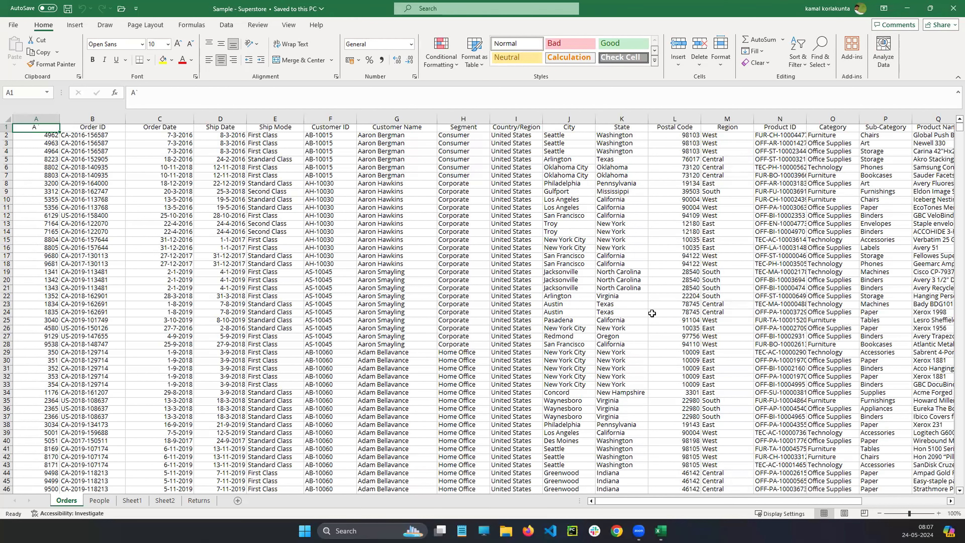
# - Turn on filtering for the Orders sheet and filter the State column to show only Texas
pyautogui.click(798, 59)
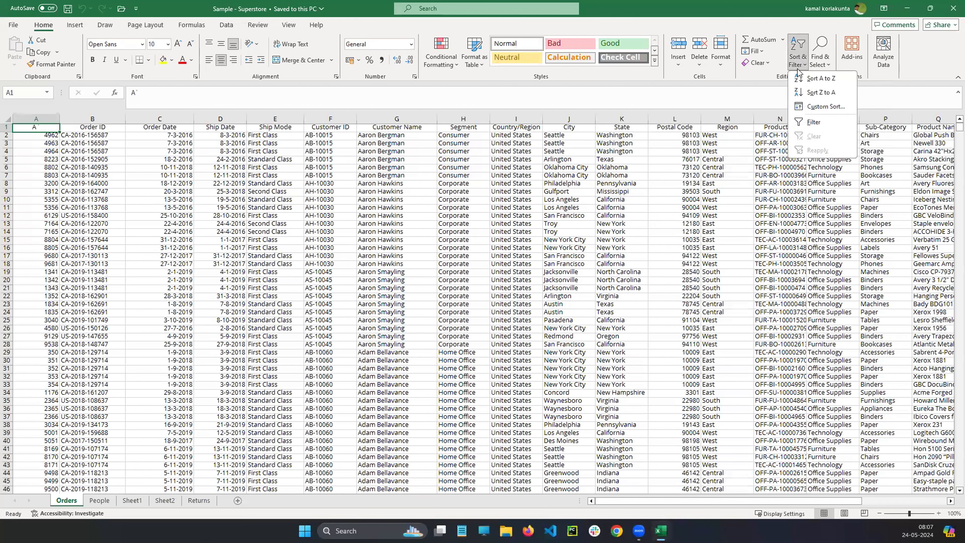
pyautogui.click(800, 121)
pyautogui.click(645, 128)
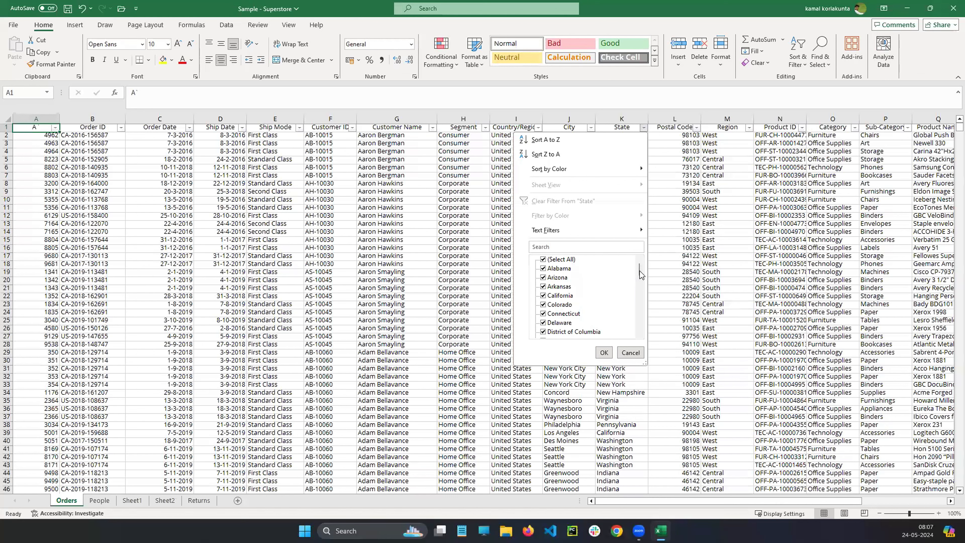
pyautogui.click(543, 259)
pyautogui.moveTo(639, 270); pyautogui.dragTo(640, 336)
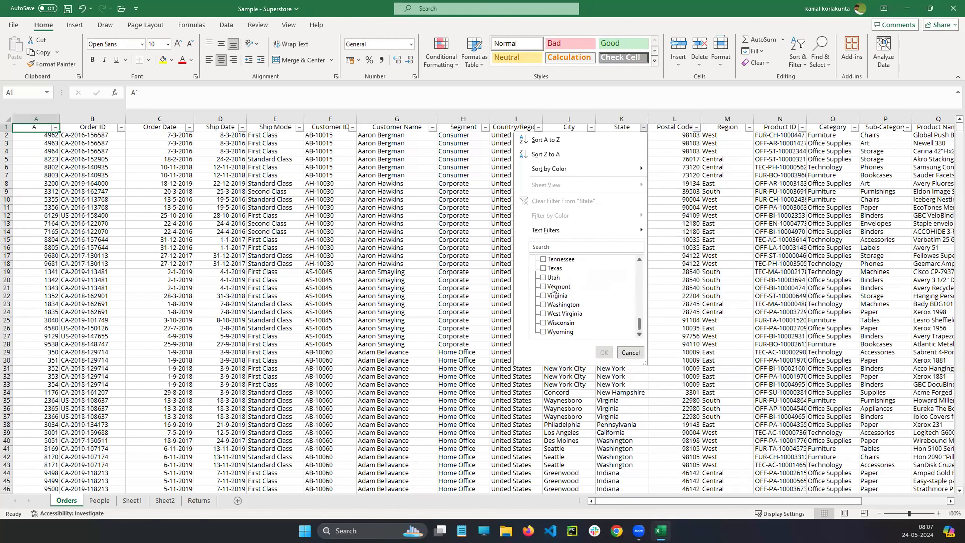
pyautogui.click(543, 268)
pyautogui.click(604, 352)
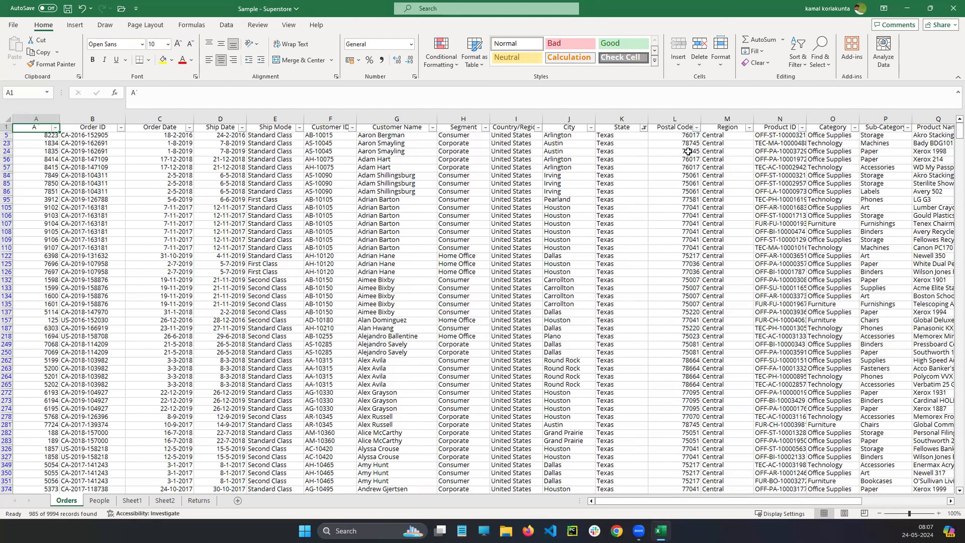
# - Clear the State filter on the Orders sheet and turn filtering off
pyautogui.click(798, 60)
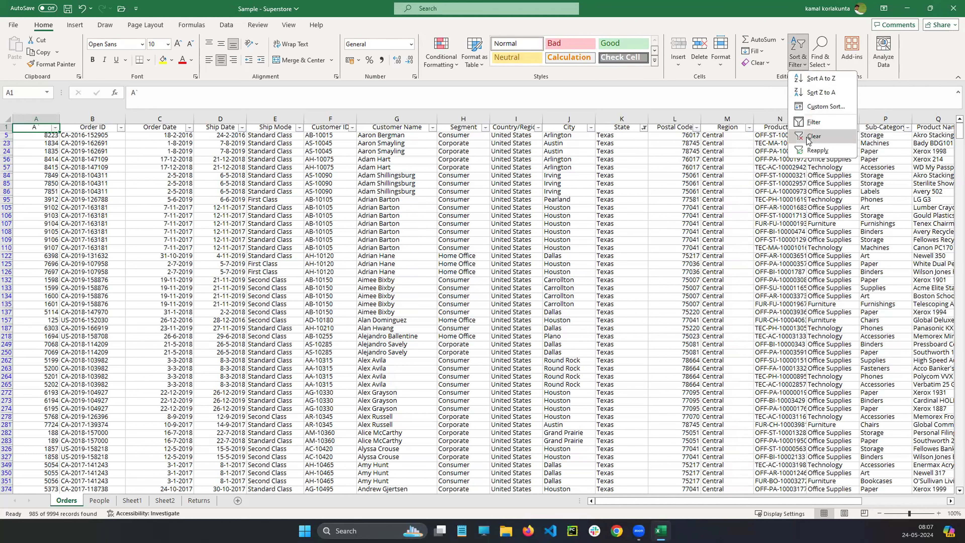
pyautogui.click(813, 136)
pyautogui.click(801, 57)
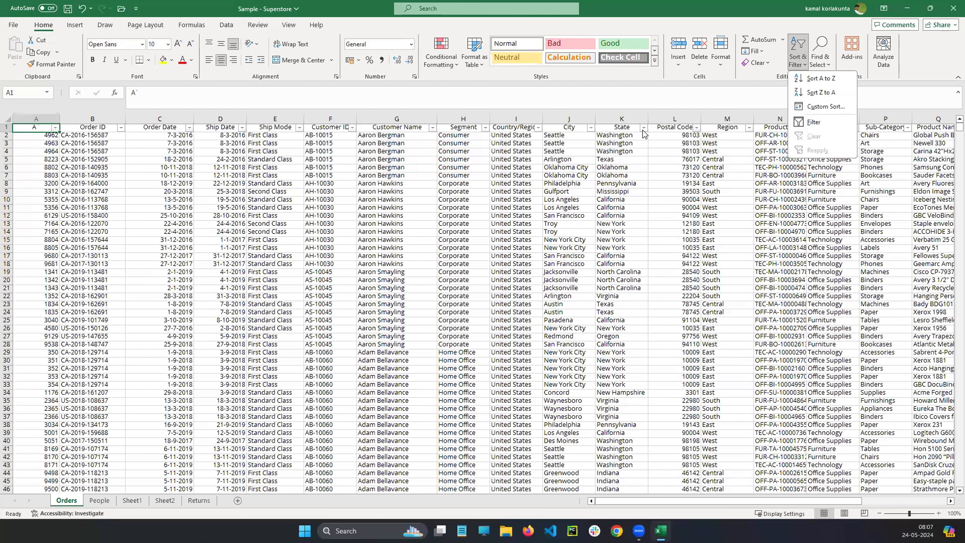
pyautogui.click(803, 124)
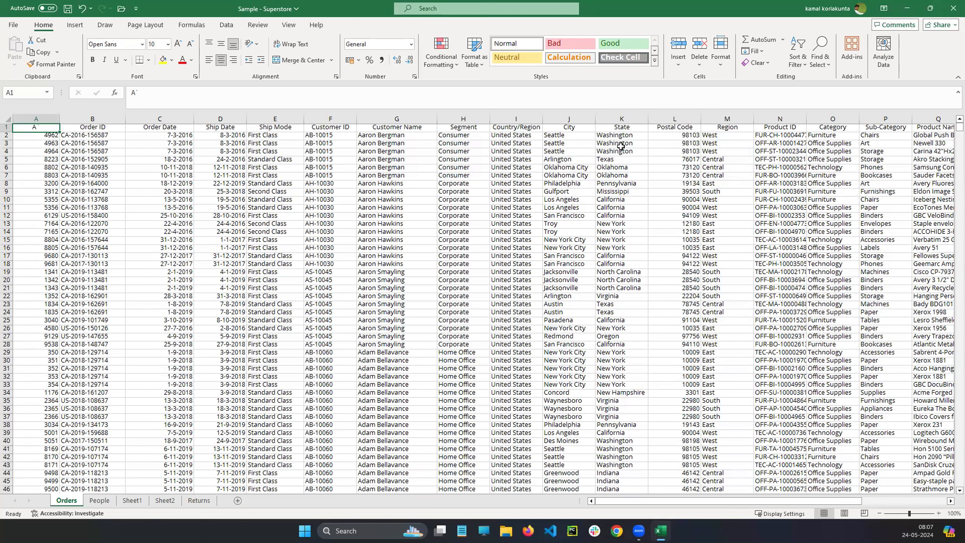
# - Examine the State and Sub-Category values and the remaining columns of the Orders sheet through to Profit
pyautogui.click(616, 159)
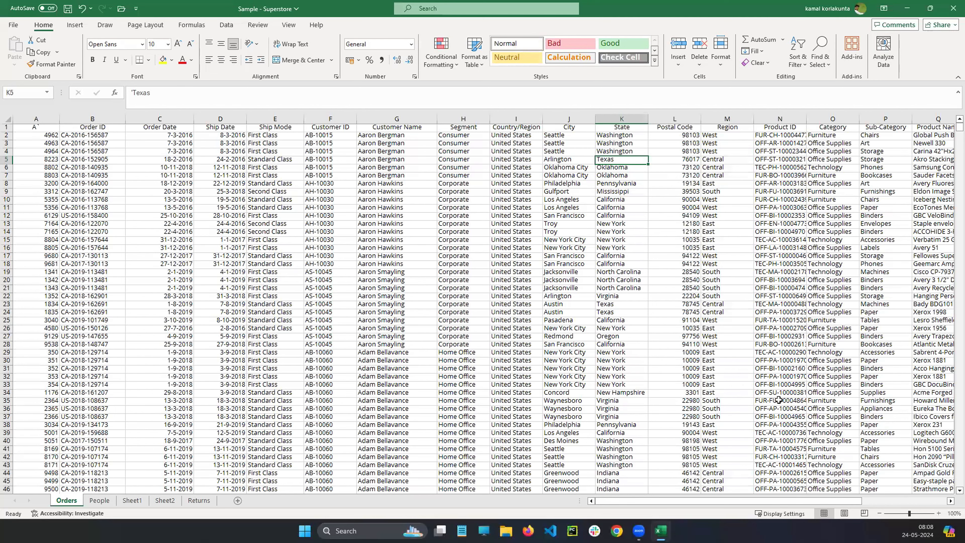
pyautogui.moveTo(722, 501); pyautogui.dragTo(799, 502)
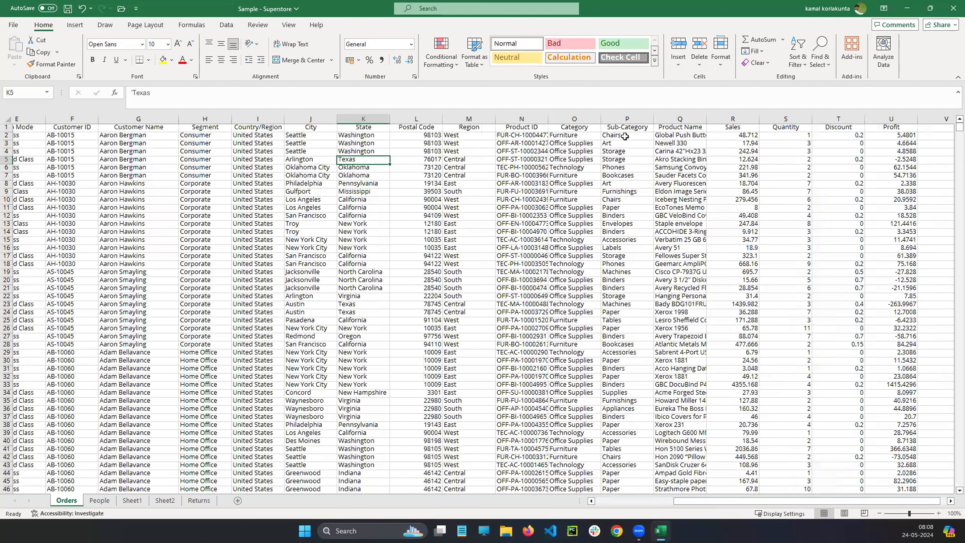
pyautogui.click(623, 137)
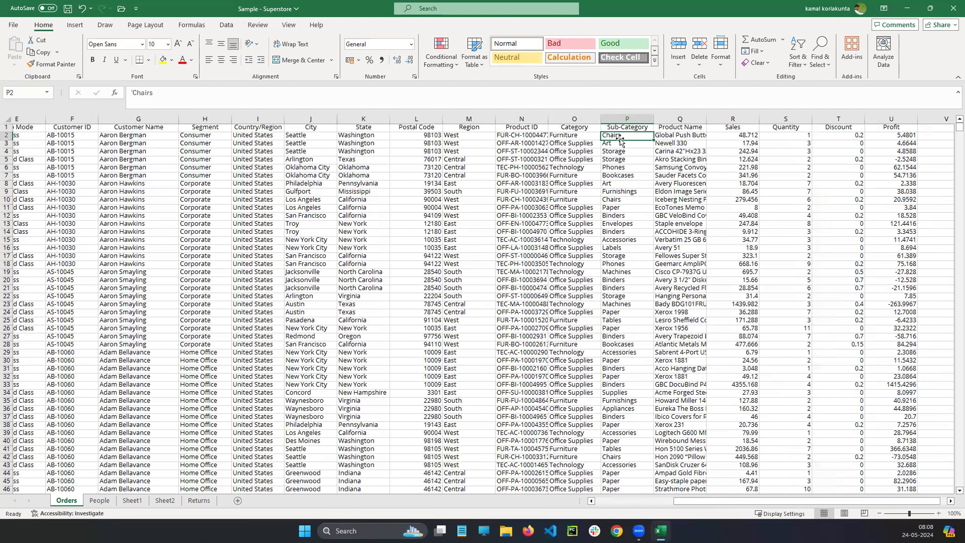
pyautogui.click(629, 168)
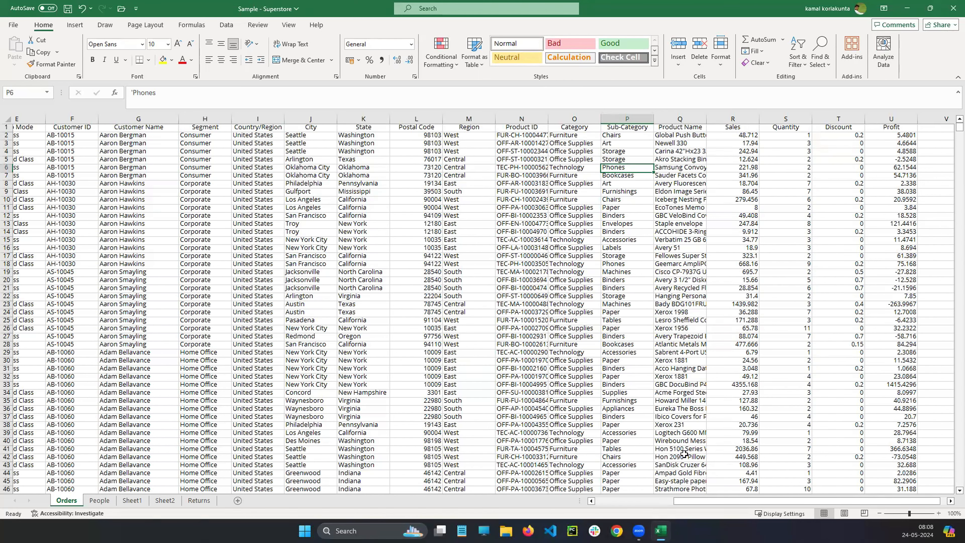
pyautogui.moveTo(695, 502); pyautogui.dragTo(615, 501)
pyautogui.hscroll(-3, 106, 154)
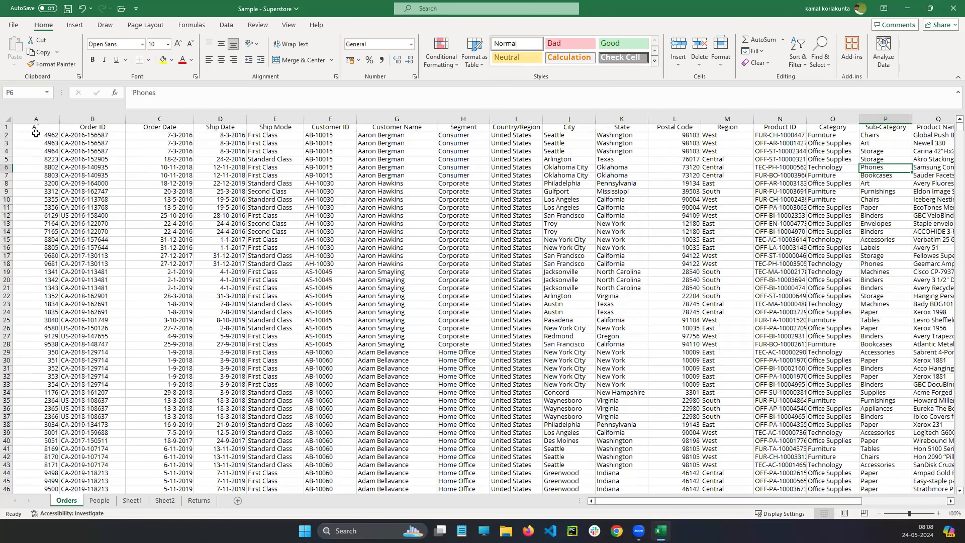
pyautogui.click(689, 158)
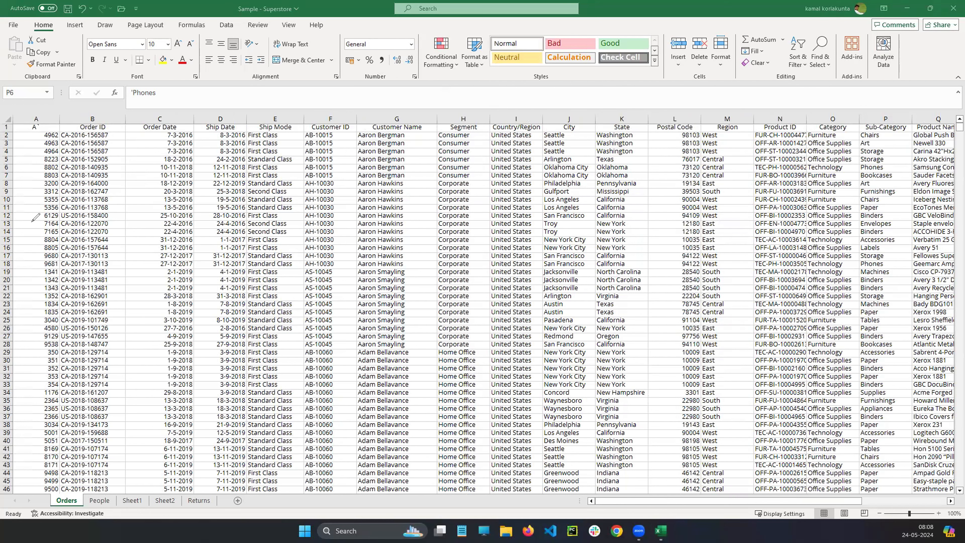
pyautogui.moveTo(88, 19); pyautogui.dragTo(91, 34)
pyautogui.click(29, 365)
pyautogui.click(81, 25)
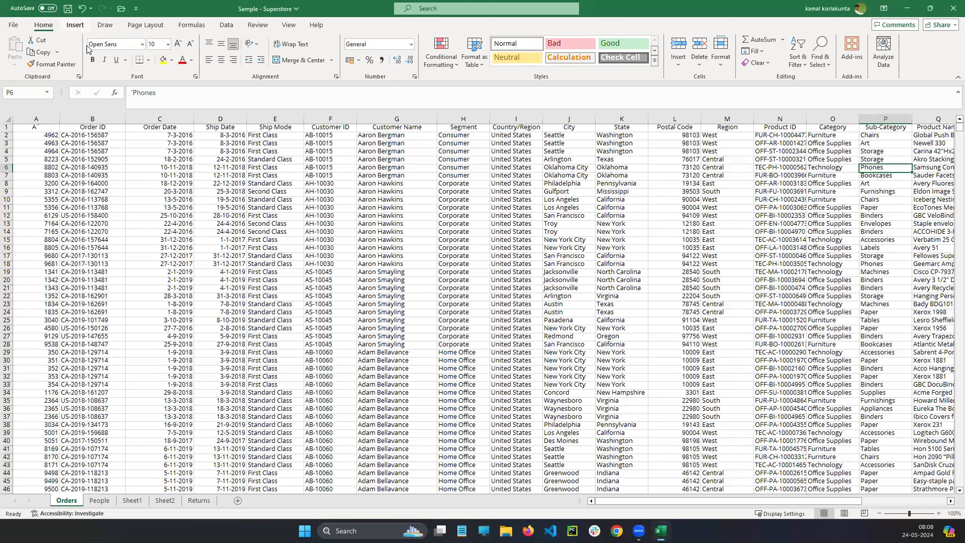
# - Try to create a PivotTable on the existing Orders worksheet at cell V11, with cell V10 as the source range
pyautogui.click(74, 25)
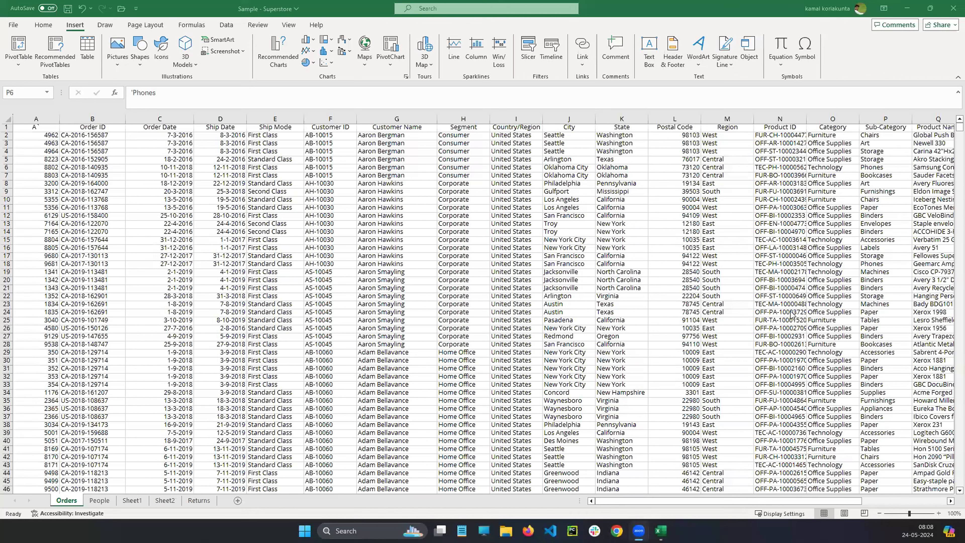
pyautogui.click(16, 53)
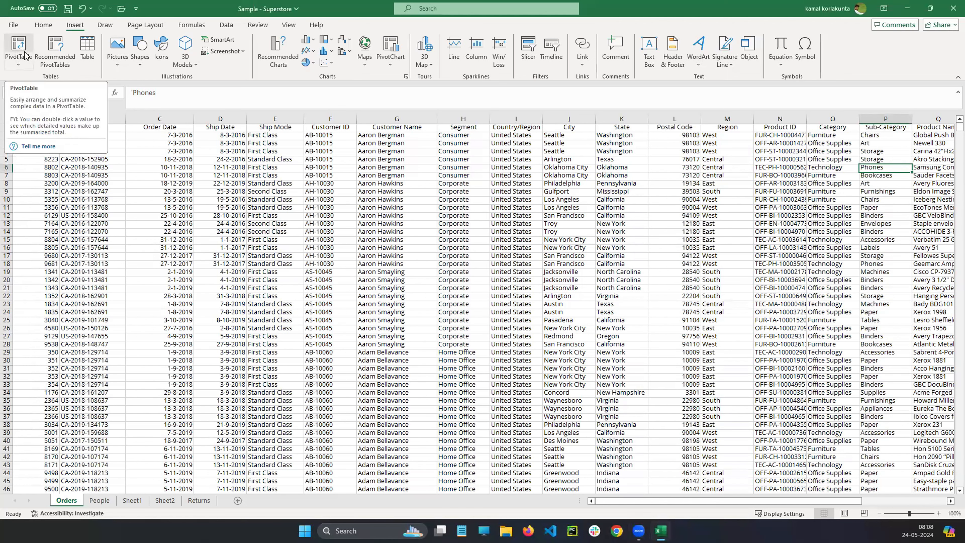
pyautogui.click(18, 49)
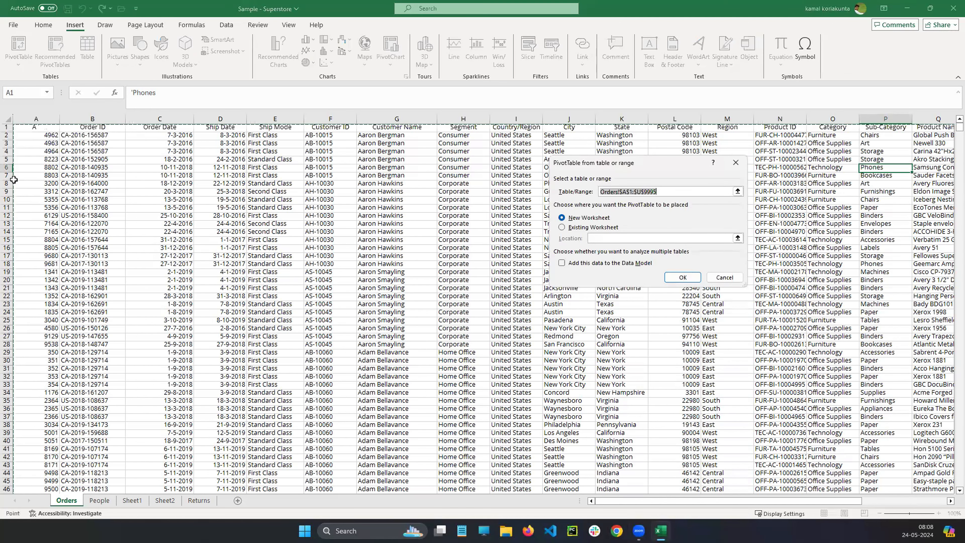
pyautogui.moveTo(54, 125)
pyautogui.mouseDown()
pyautogui.moveTo(489, 135)
pyautogui.moveTo(962, 188)
pyautogui.moveTo(963, 299)
pyautogui.mouseUp()
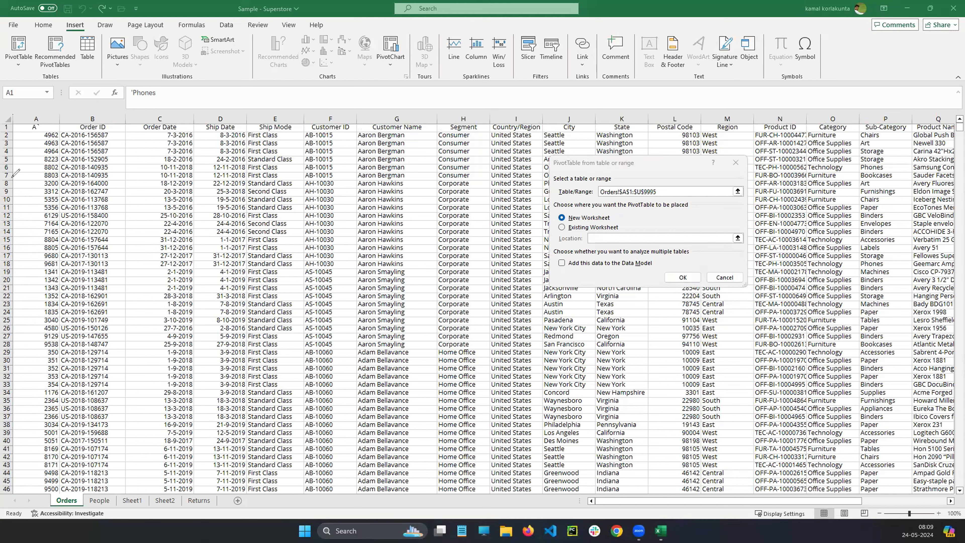
pyautogui.click(610, 164)
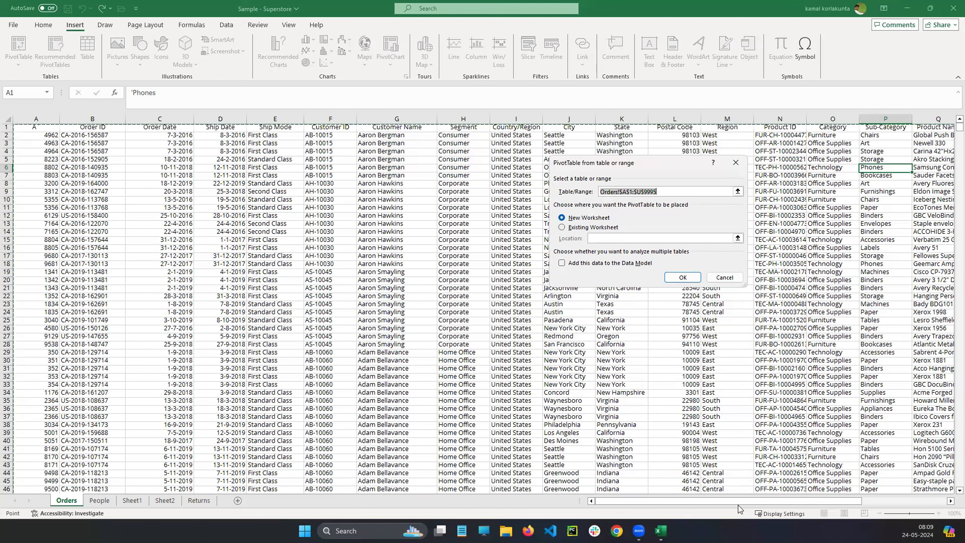
pyautogui.moveTo(739, 502); pyautogui.dragTo(824, 502)
pyautogui.click(931, 199)
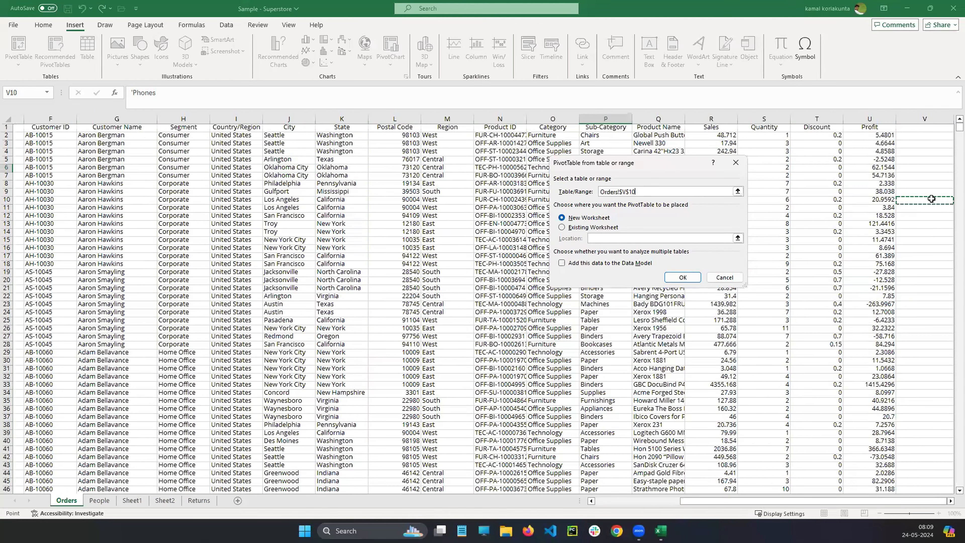
pyautogui.click(562, 228)
pyautogui.click(925, 210)
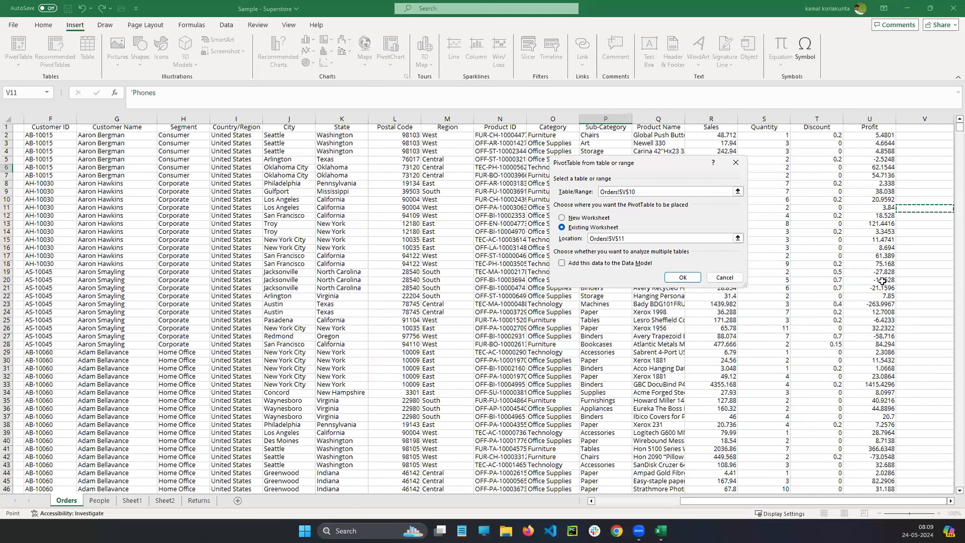
pyautogui.click(676, 278)
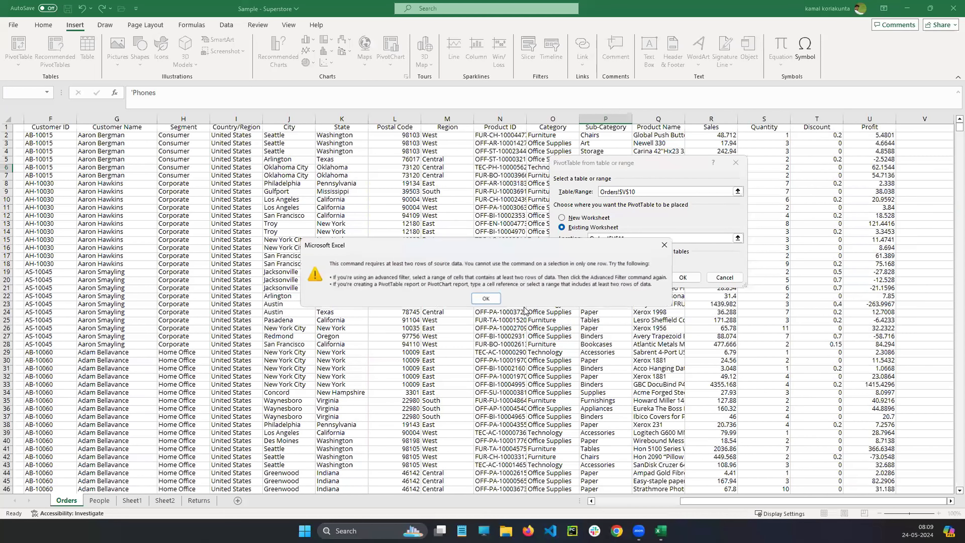
pyautogui.press('Return')
pyautogui.click(917, 224)
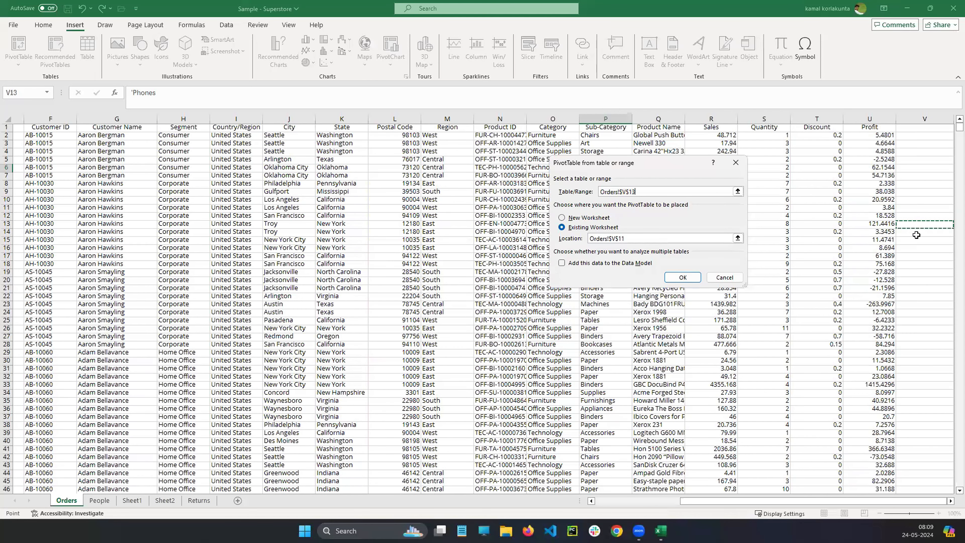
pyautogui.moveTo(858, 502); pyautogui.dragTo(864, 501)
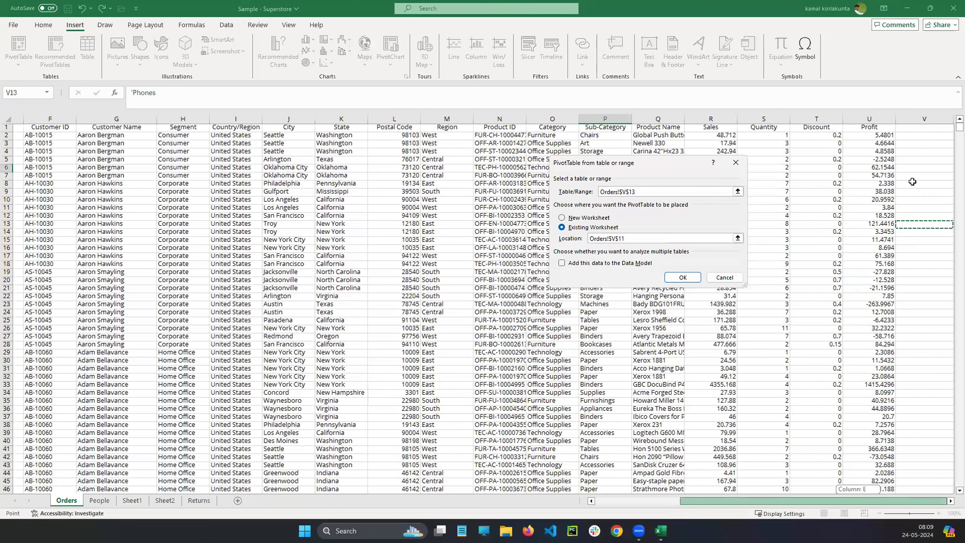
pyautogui.click(915, 191)
pyautogui.click(930, 145)
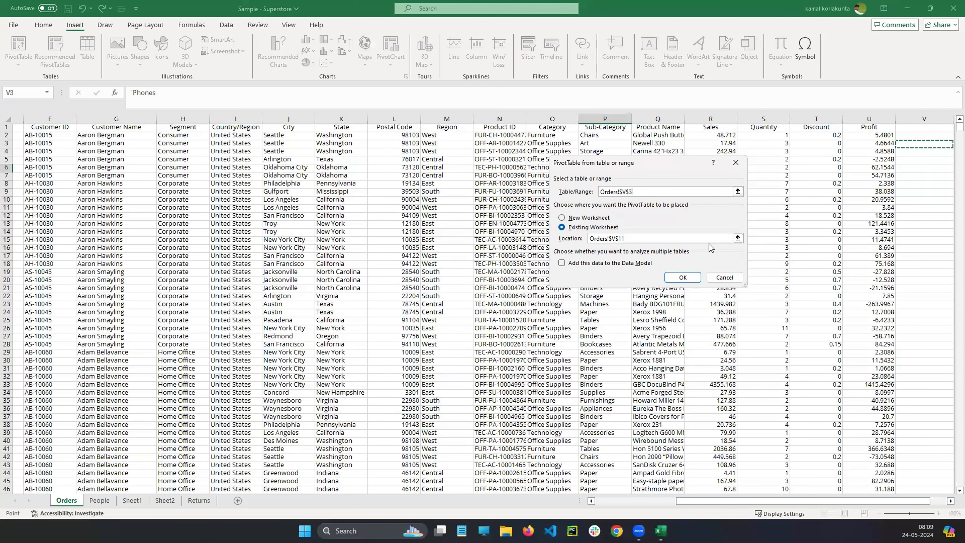
pyautogui.click(682, 277)
pyautogui.click(485, 298)
pyautogui.click(562, 218)
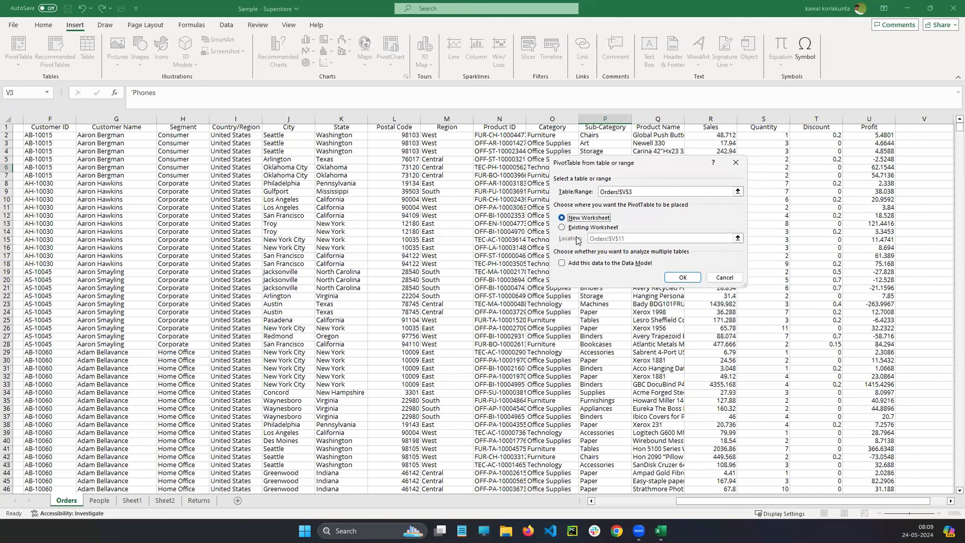
pyautogui.click(739, 165)
# - Create a PivotTable from Orders range A1:U9995 at cell V19 of the existing worksheet and close its field list
pyautogui.click(927, 210)
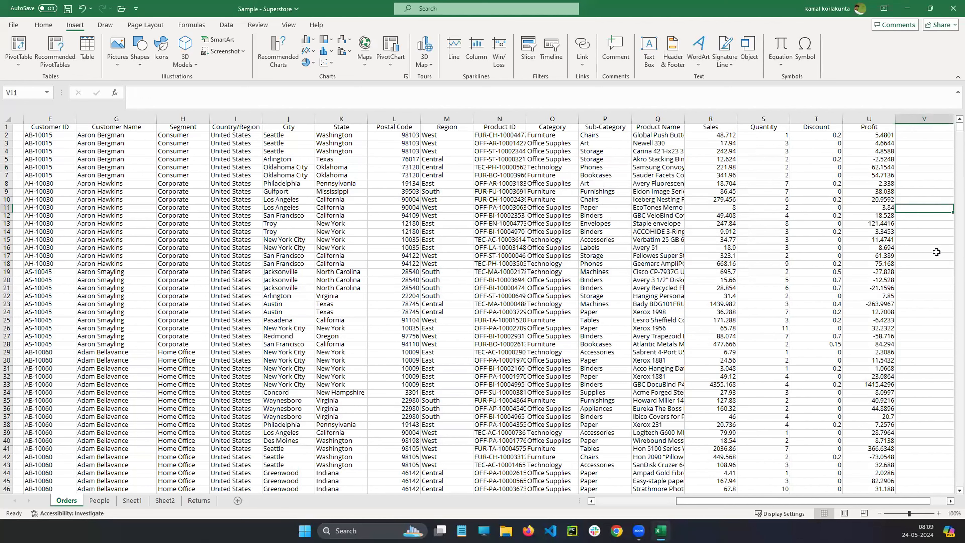
pyautogui.click(942, 273)
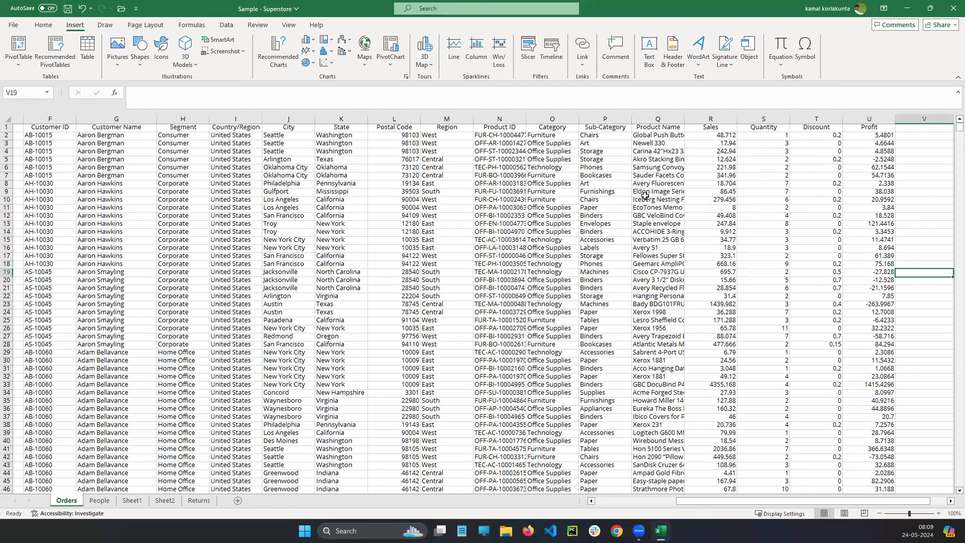
pyautogui.click(15, 47)
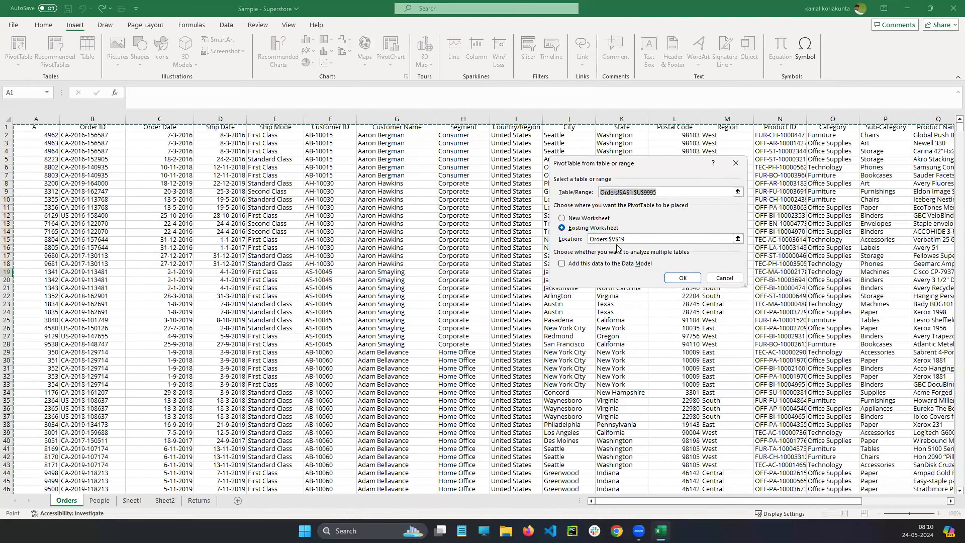
pyautogui.click(683, 278)
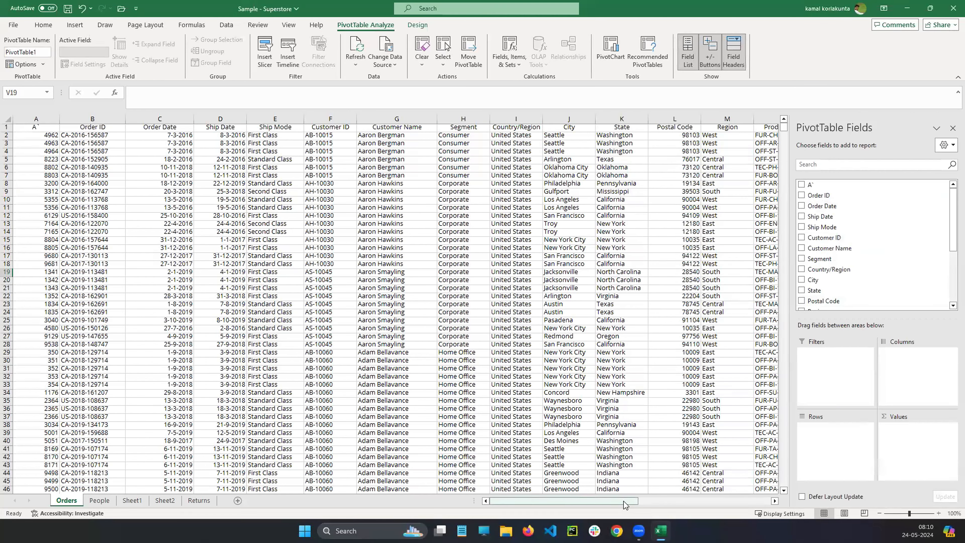
pyautogui.moveTo(625, 504); pyautogui.dragTo(757, 504)
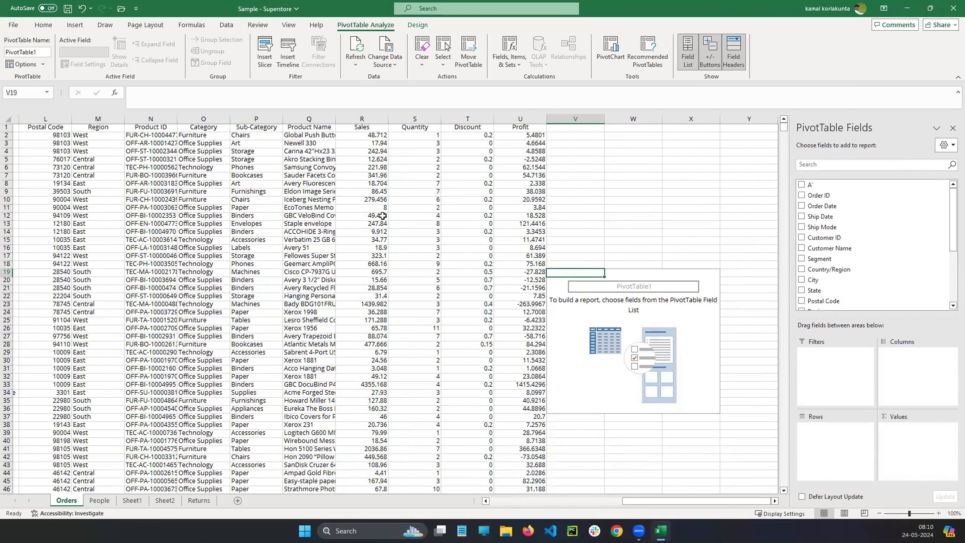
pyautogui.click(953, 128)
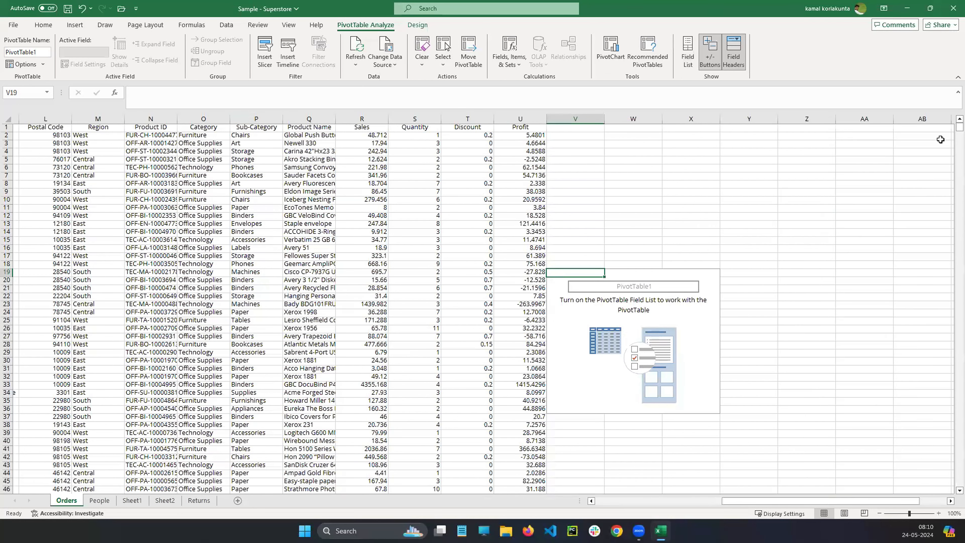
# - Undo the PivotTable insertion at V19 and the last removal of filtering on the Orders sheet
pyautogui.rightClick(702, 280)
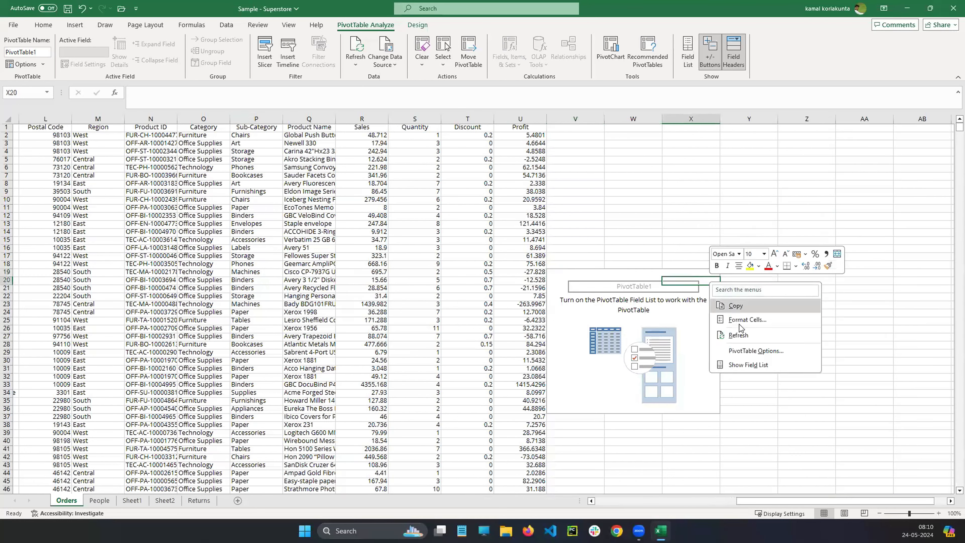
pyautogui.click(726, 215)
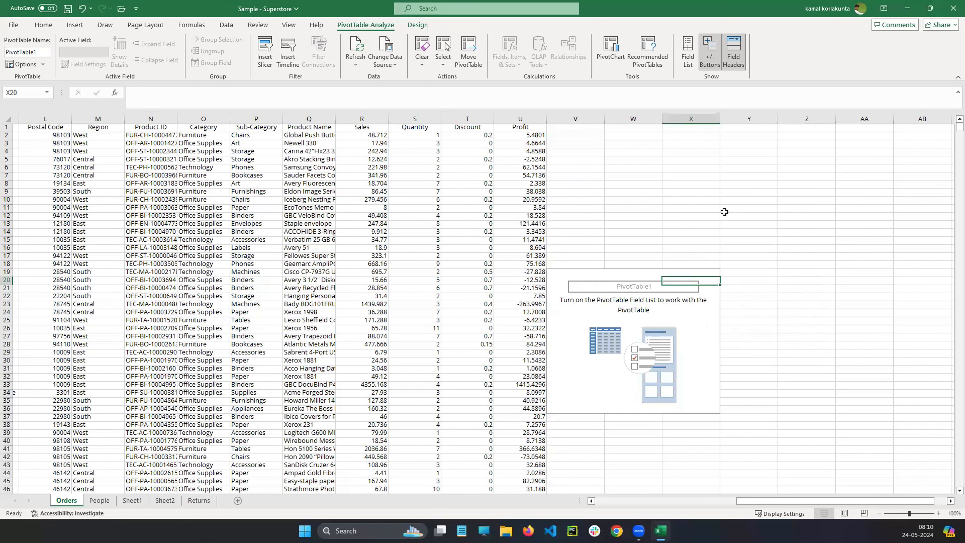
pyautogui.rightClick(699, 277)
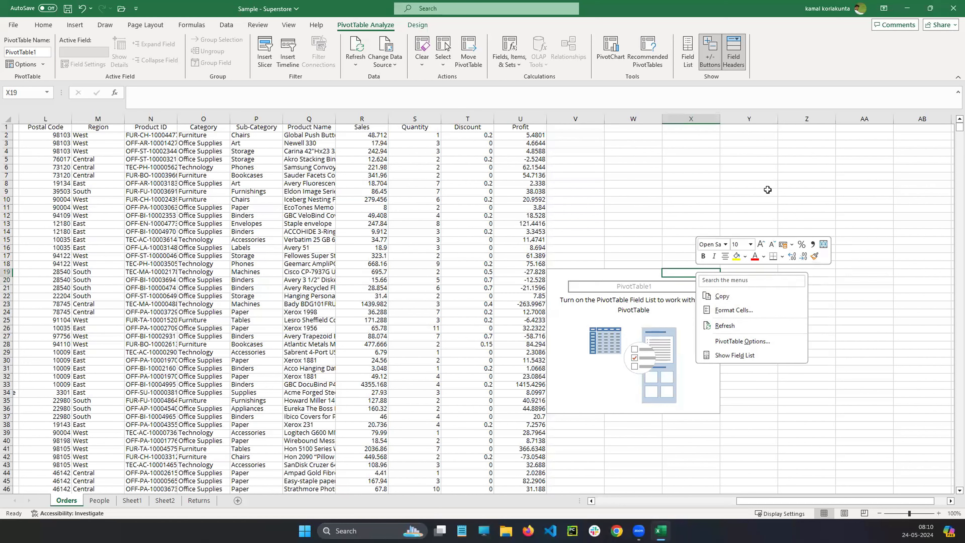
pyautogui.click(697, 289)
pyautogui.click(699, 337)
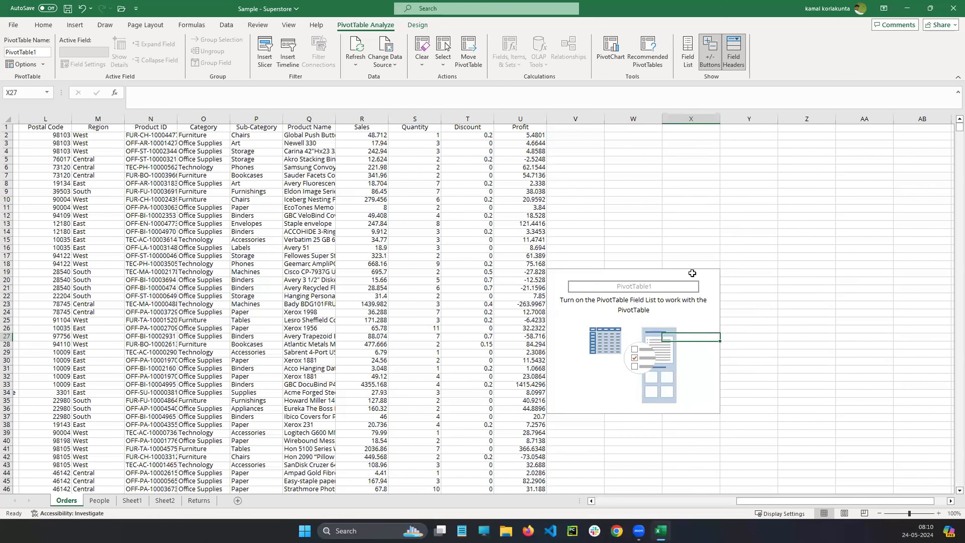
pyautogui.hotkey('ctrl', 'z')
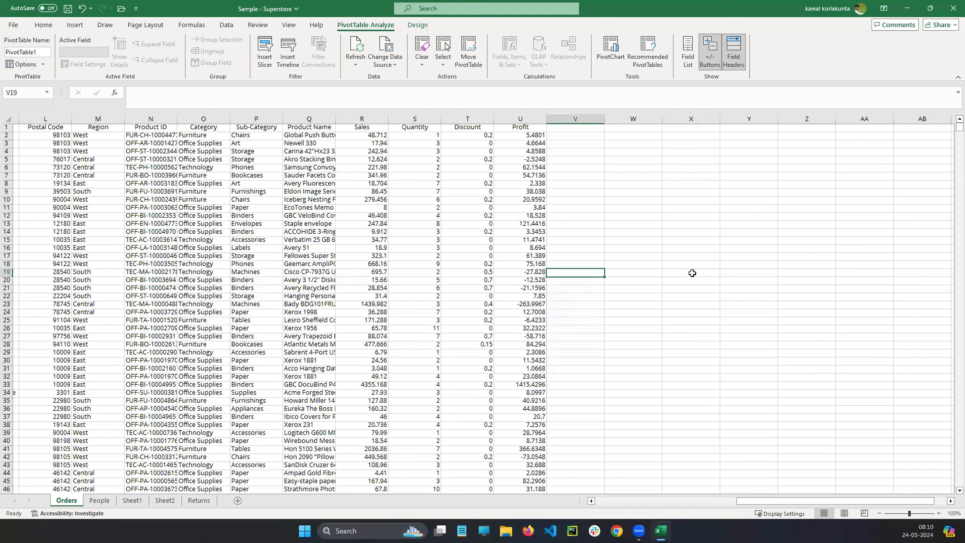
pyautogui.hotkey('ctrl', 'z')
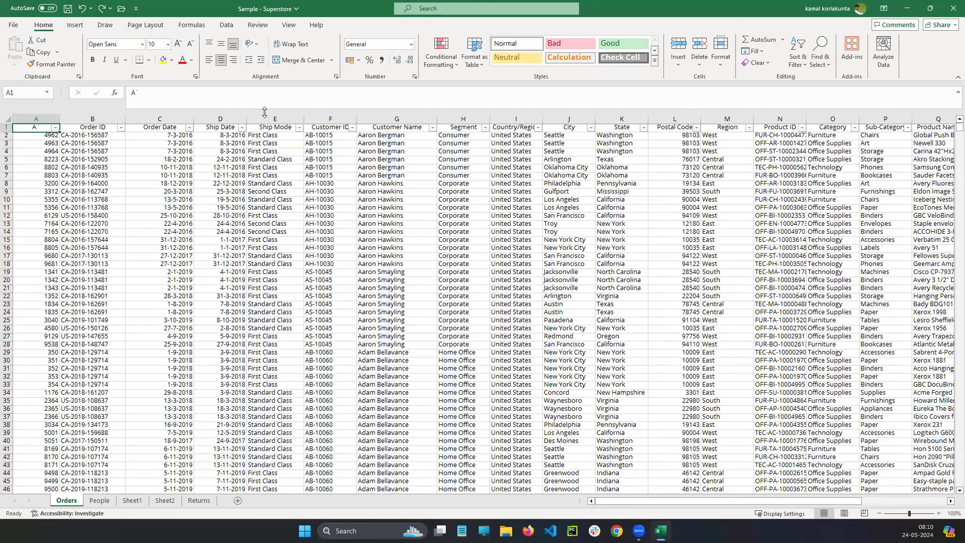
# - Create a PivotTable from Orders range A1:U9995 on a new worksheet
pyautogui.click(75, 25)
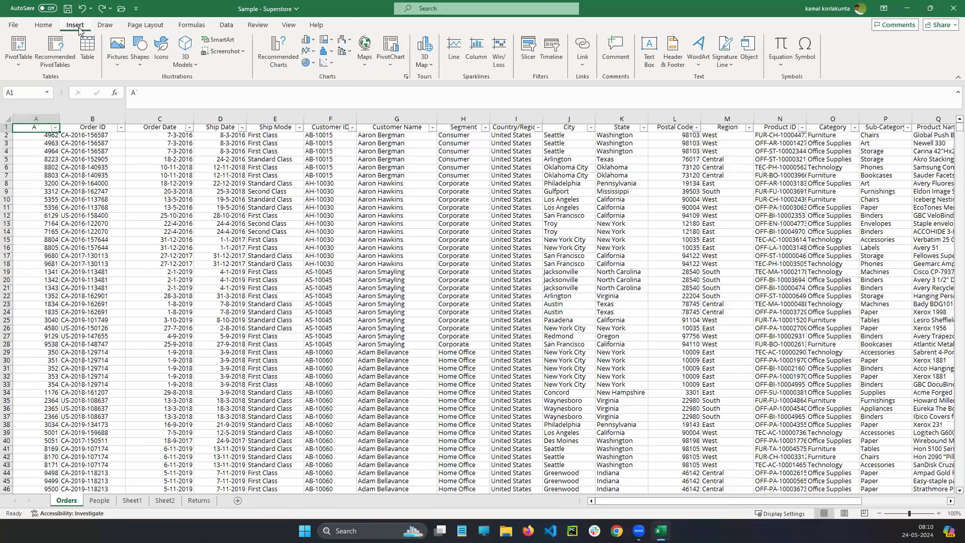
pyautogui.click(19, 48)
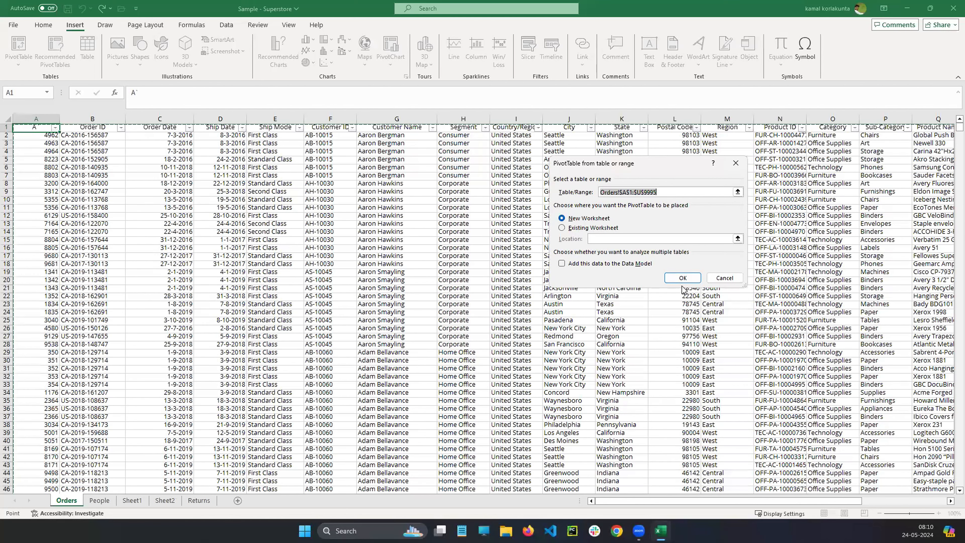
pyautogui.click(683, 278)
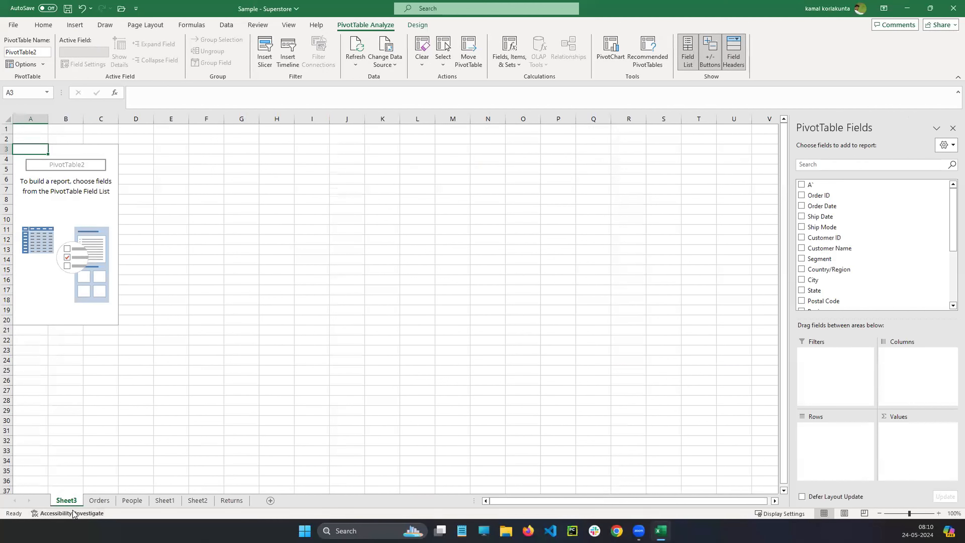
pyautogui.press('super+shift+s')
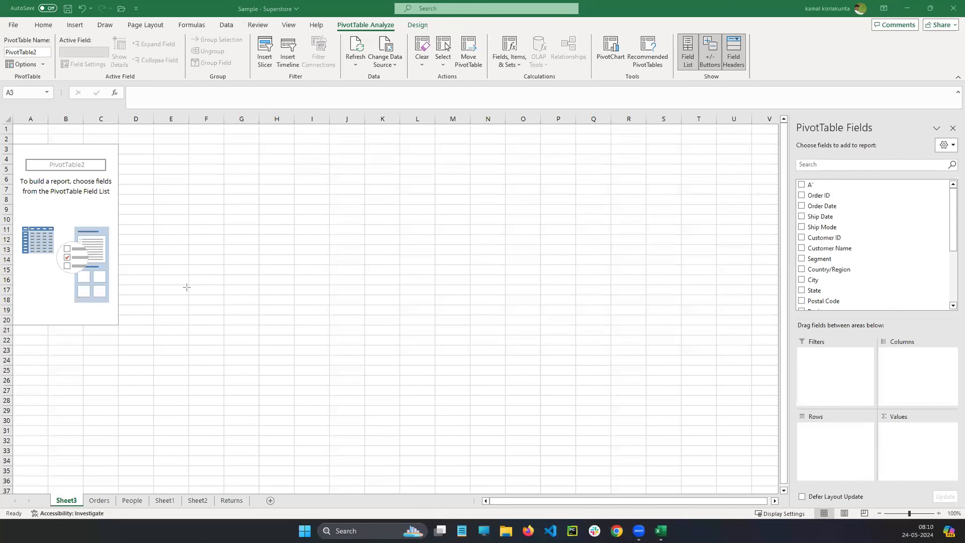
# - Compare the Orders sheet with the new PivotTable sheet and look through the PivotTable field list
pyautogui.moveTo(62, 430); pyautogui.dragTo(61, 491)
pyautogui.moveTo(100, 432); pyautogui.dragTo(101, 491)
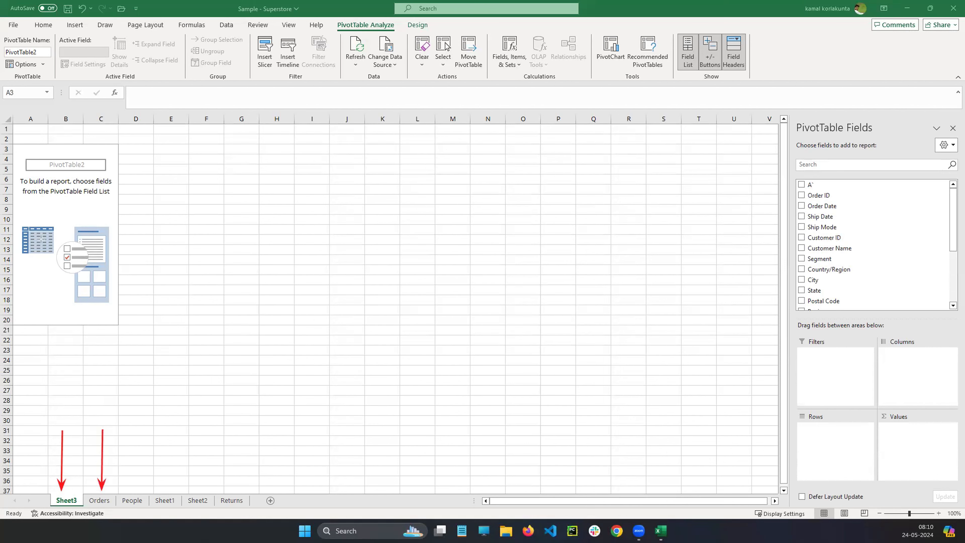
pyautogui.click(95, 504)
pyautogui.click(66, 500)
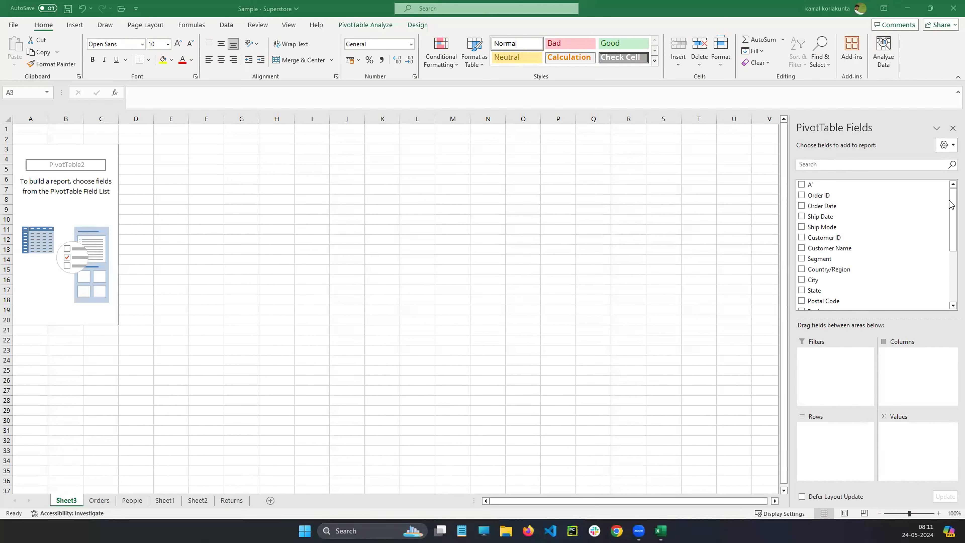
pyautogui.moveTo(952, 244); pyautogui.dragTo(947, 310)
pyautogui.moveTo(952, 261); pyautogui.dragTo(953, 210)
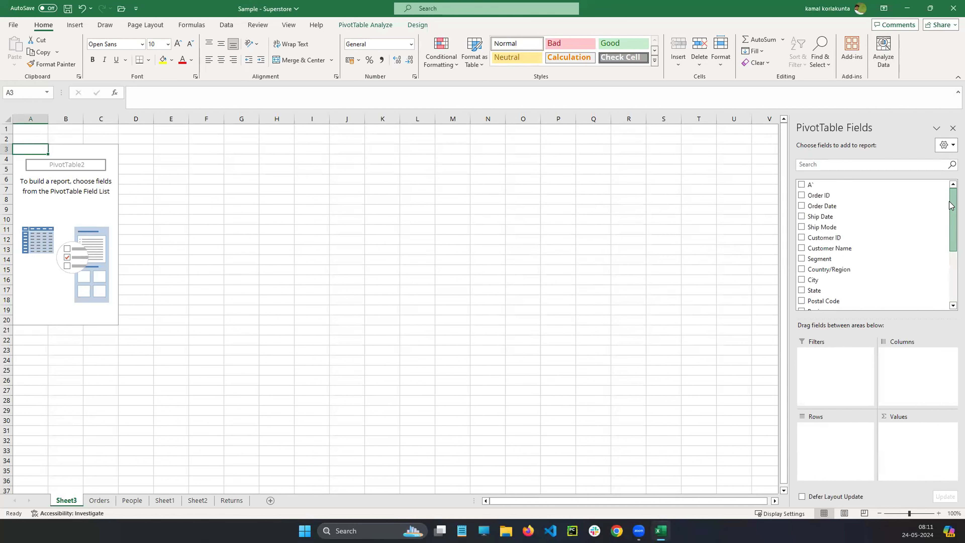
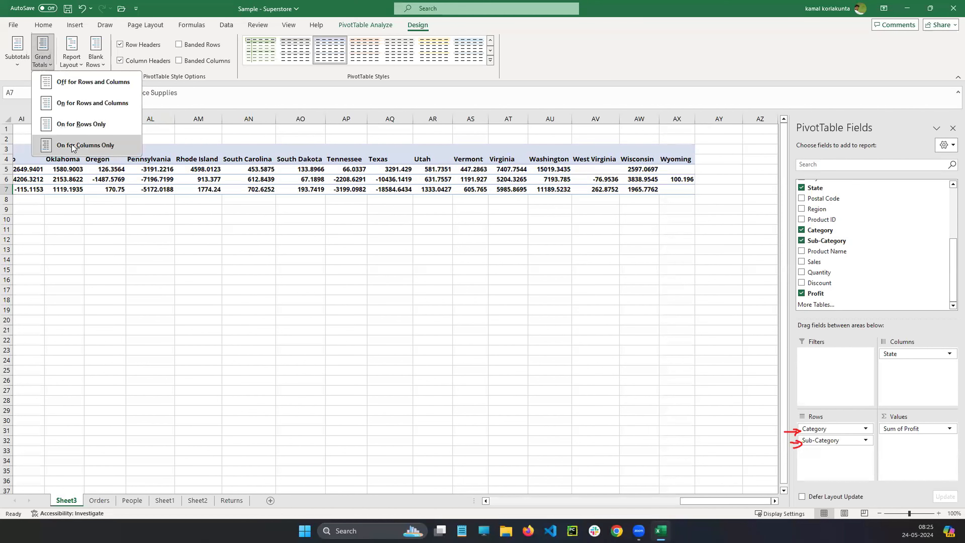
# - Turn on the PivotTable's grand totals for both rows and columns
pyautogui.click(76, 103)
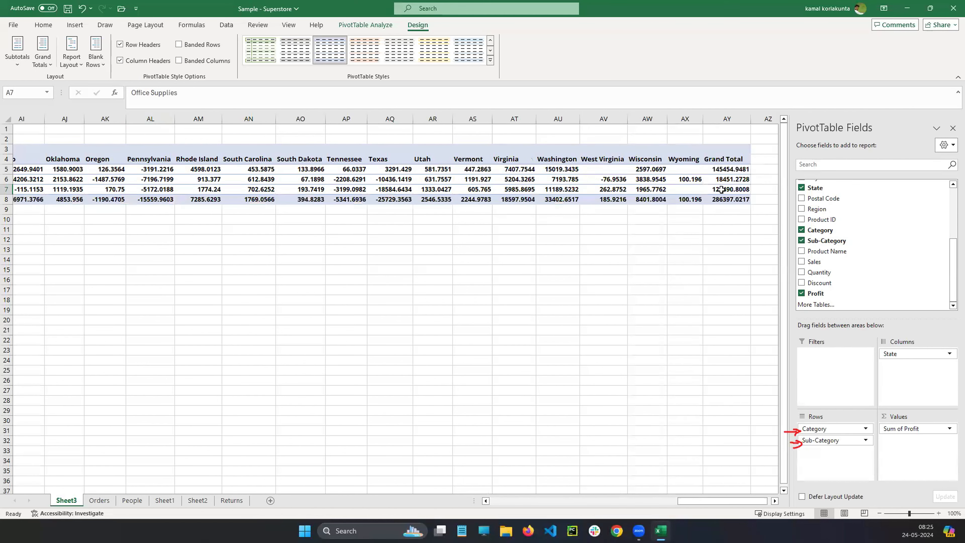
pyautogui.moveTo(702, 503); pyautogui.dragTo(489, 500)
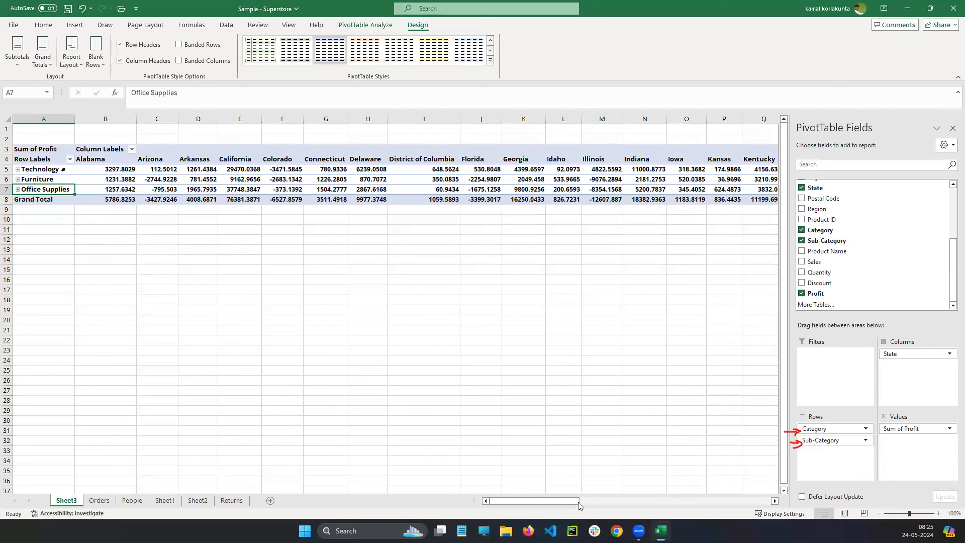
pyautogui.moveTo(562, 501); pyautogui.dragTo(527, 491)
pyautogui.click(908, 383)
pyautogui.moveTo(794, 445); pyautogui.dragTo(806, 429)
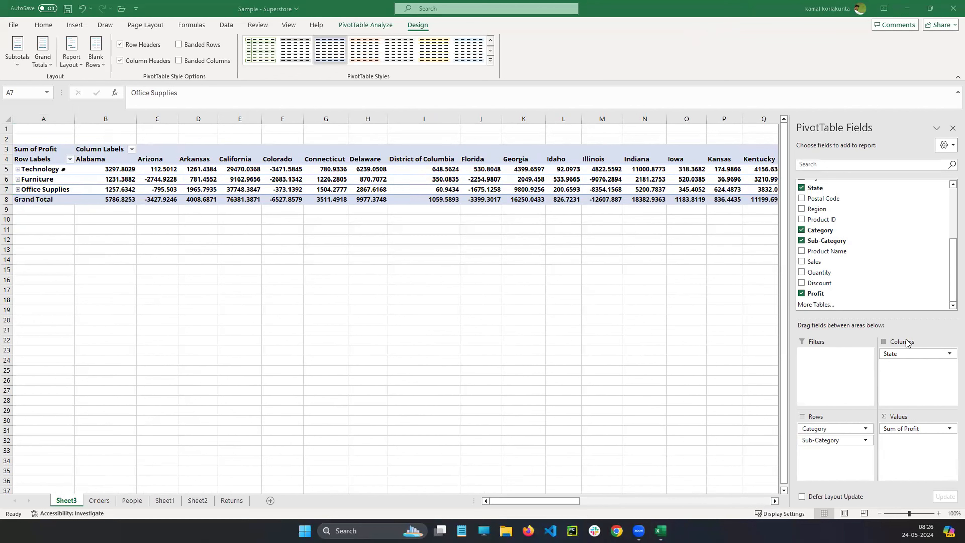
pyautogui.moveTo(789, 345); pyautogui.dragTo(878, 408)
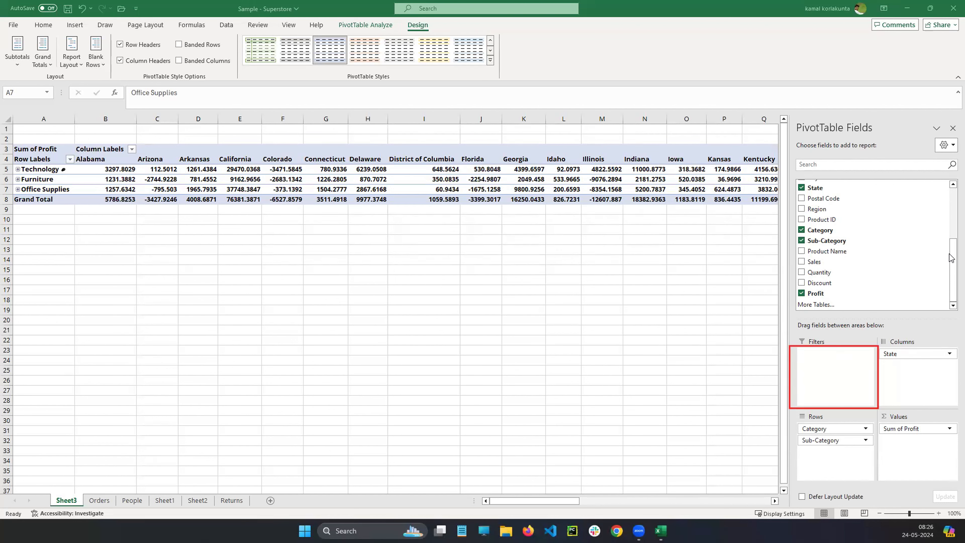
# - Check the filter values of the Segment column on the Orders sheet and return to the PivotTable on Sheet3
pyautogui.click(950, 242)
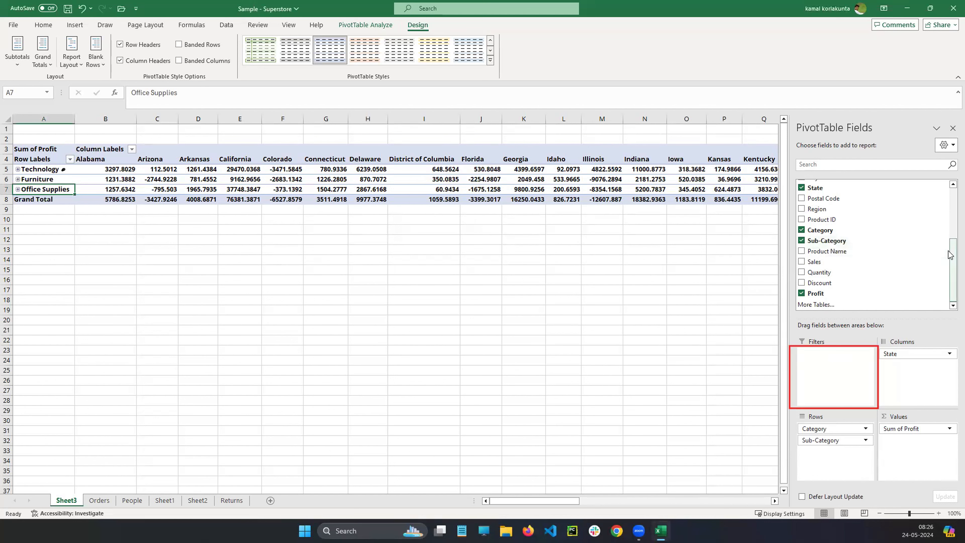
pyautogui.moveTo(951, 238); pyautogui.dragTo(951, 192)
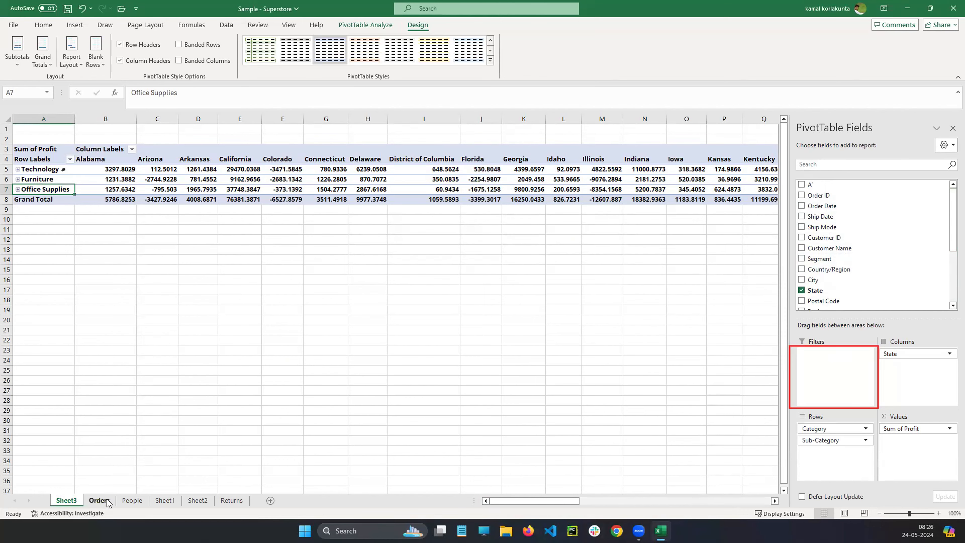
pyautogui.click(99, 501)
pyautogui.click(183, 119)
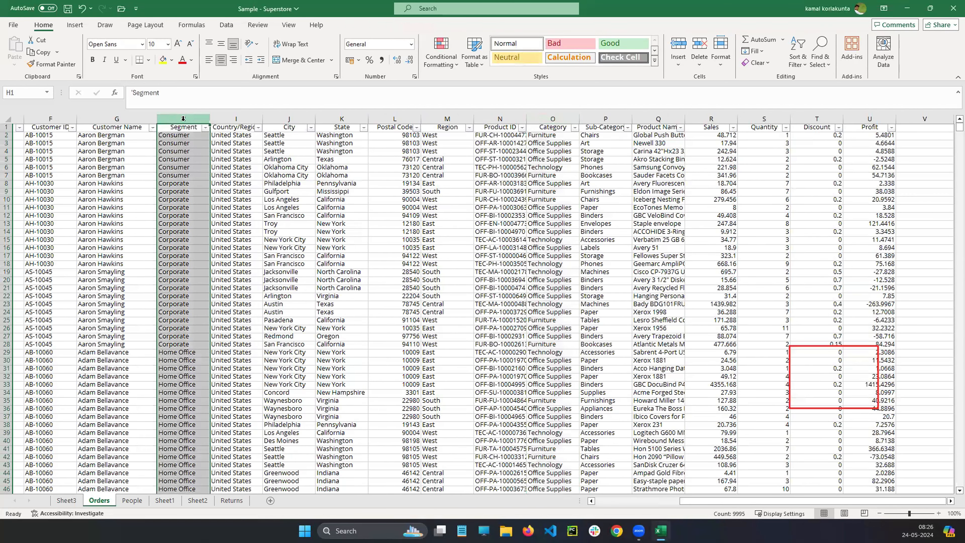
pyautogui.click(205, 127)
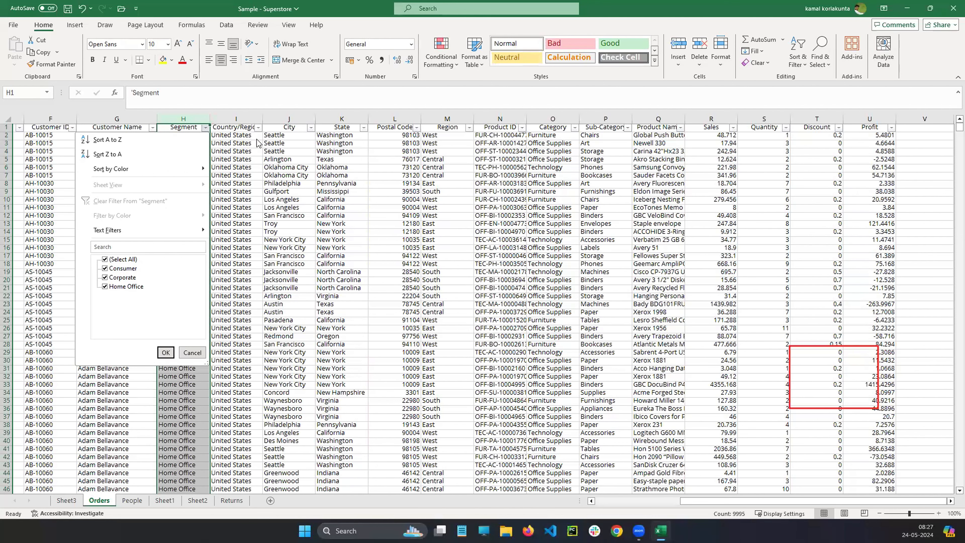
pyautogui.click(103, 106)
pyautogui.click(66, 501)
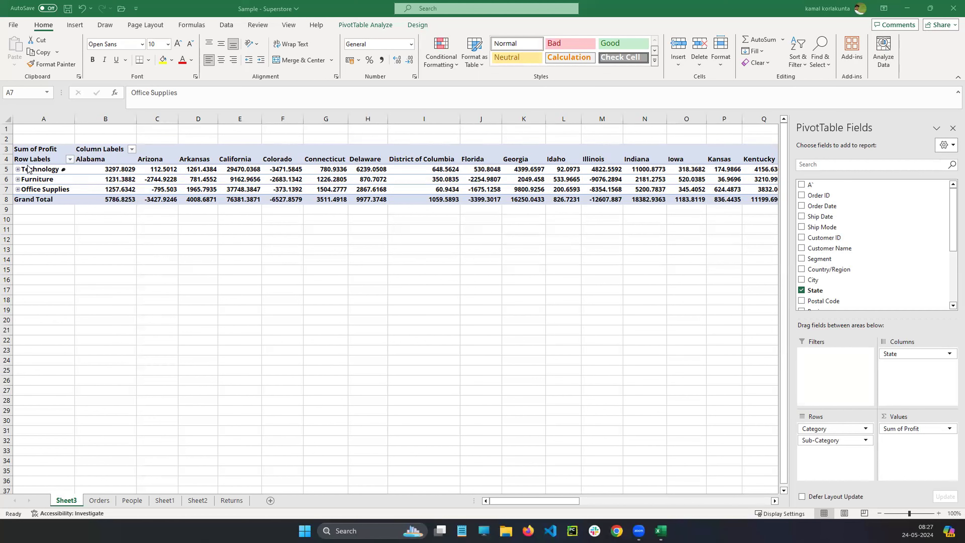
# - Examine Washington's profit for Technology, Furniture and Office Supplies and its grand total in the PivotTable
pyautogui.click(557, 500)
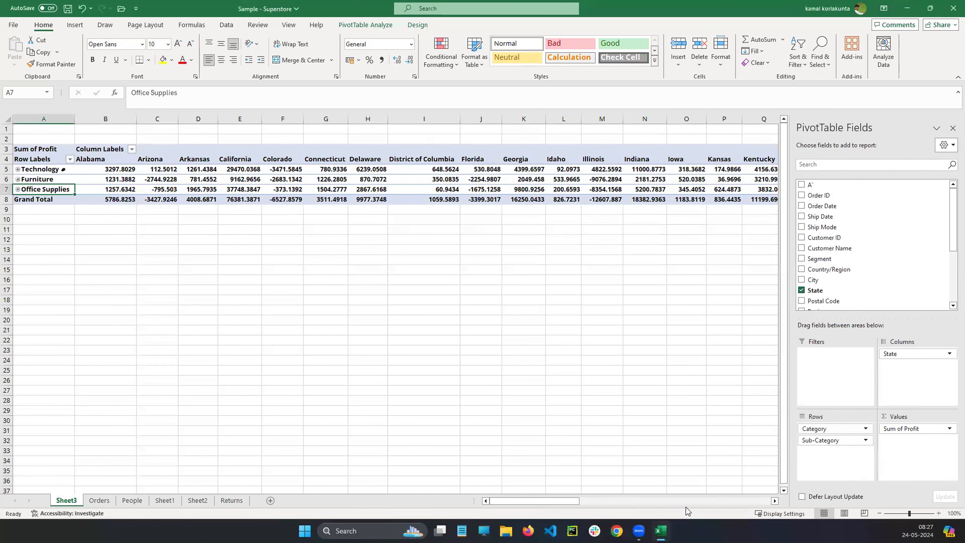
pyautogui.moveTo(562, 500); pyautogui.dragTo(760, 501)
pyautogui.click(540, 152)
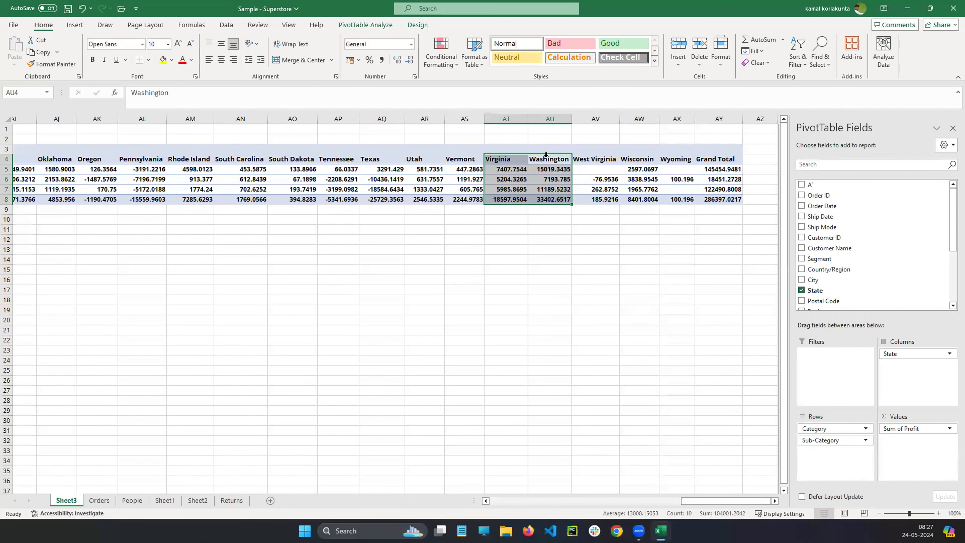
pyautogui.click(549, 159)
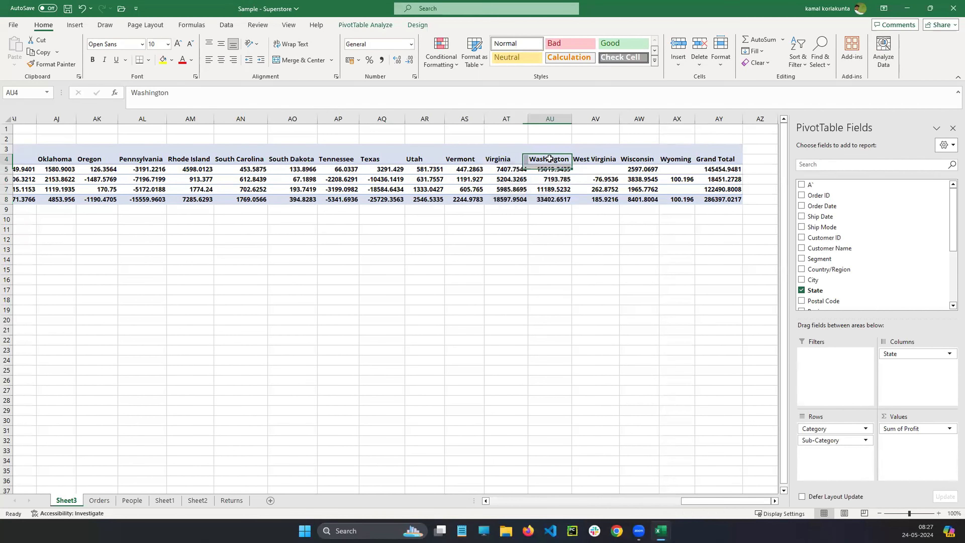
pyautogui.click(539, 169)
pyautogui.moveTo(547, 170)
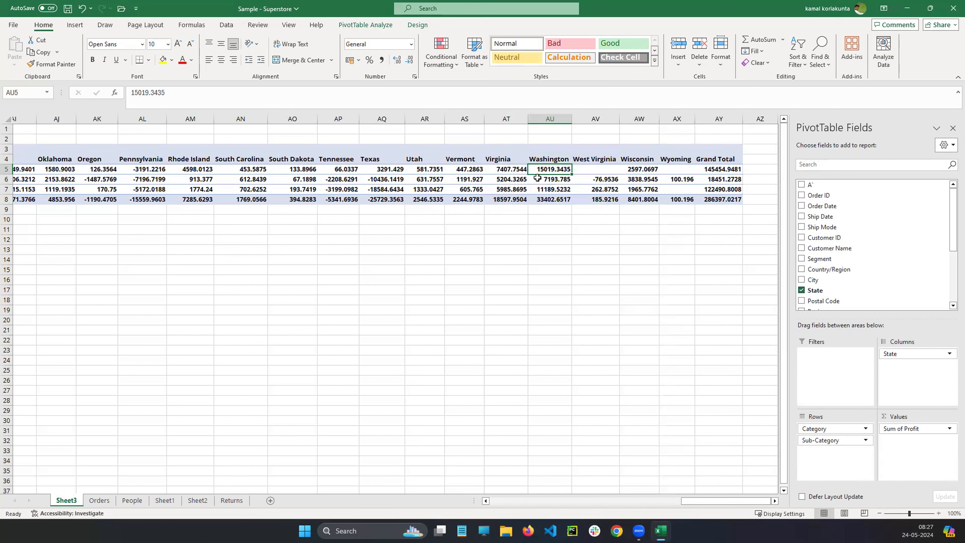
pyautogui.click(558, 180)
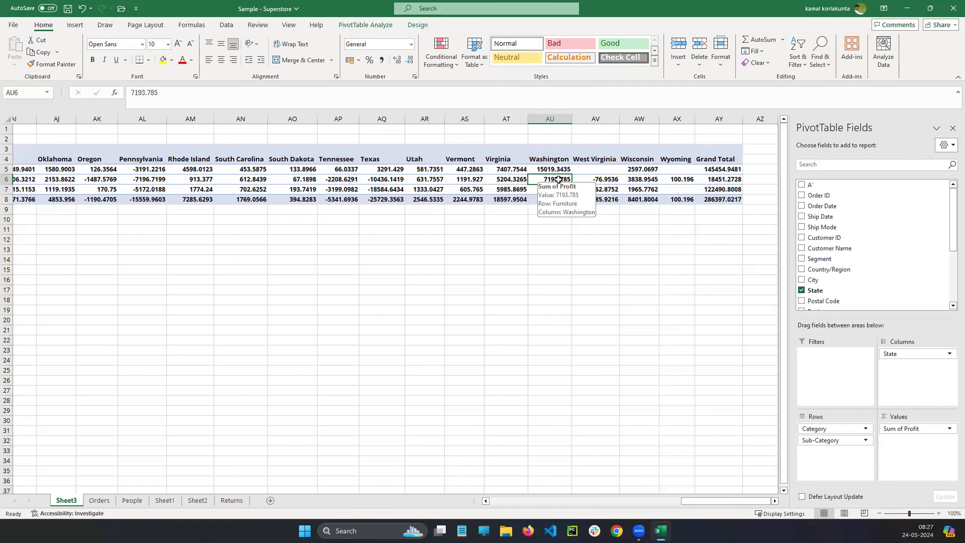
pyautogui.click(543, 189)
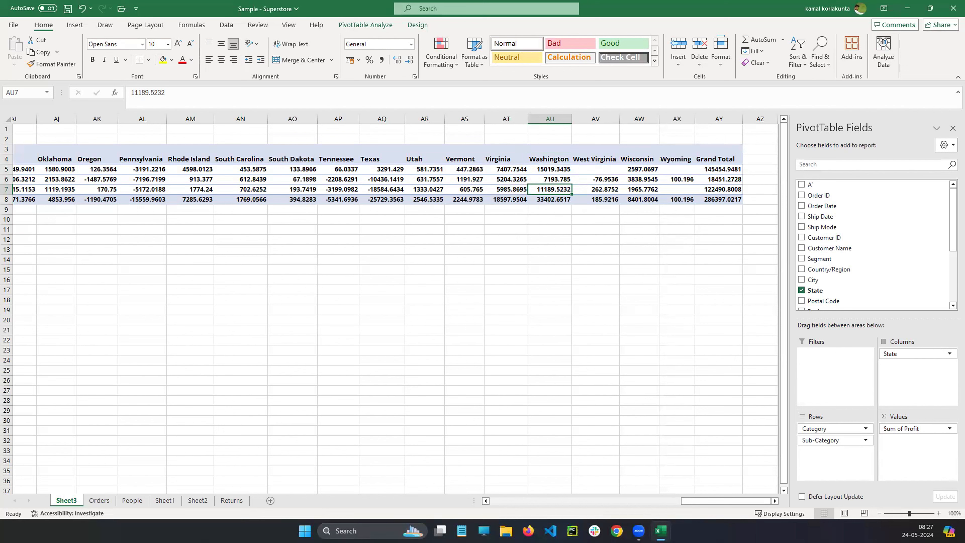
pyautogui.moveTo(533, 192); pyautogui.dragTo(576, 212)
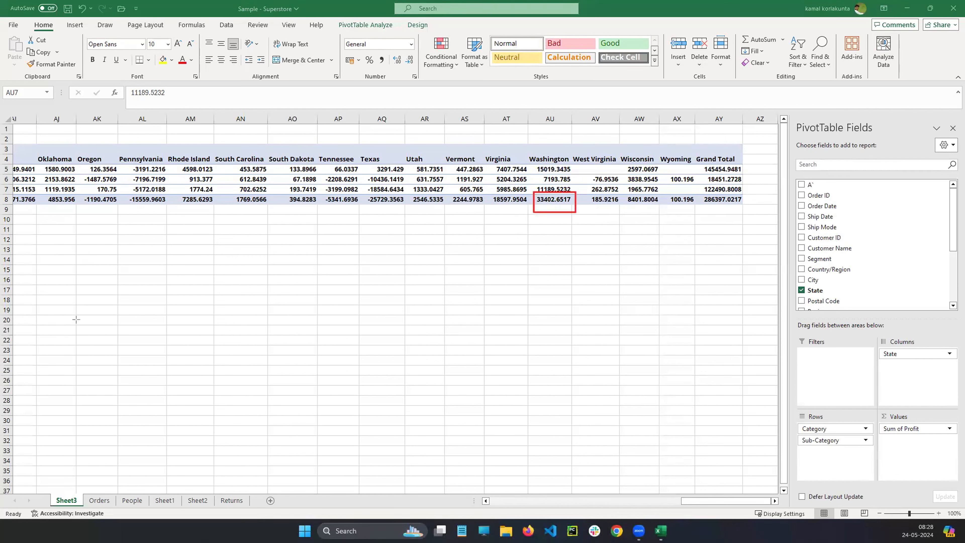
pyautogui.press('Escape')
# - Expand the Technology, Furniture and Office Supplies categories to show their sub-categories
pyautogui.click(701, 502)
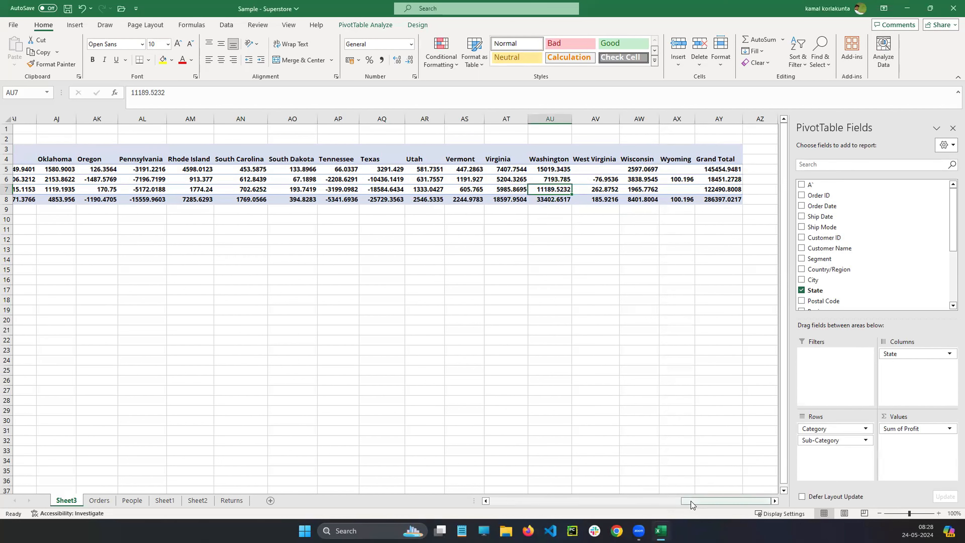
pyautogui.moveTo(683, 502); pyautogui.dragTo(460, 498)
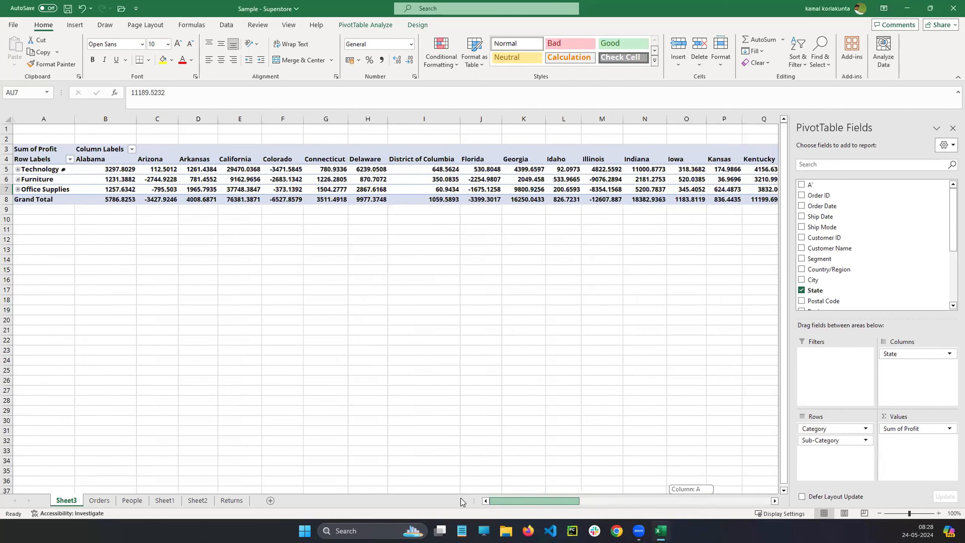
pyautogui.click(18, 169)
pyautogui.hotkey('ctrl', '2')
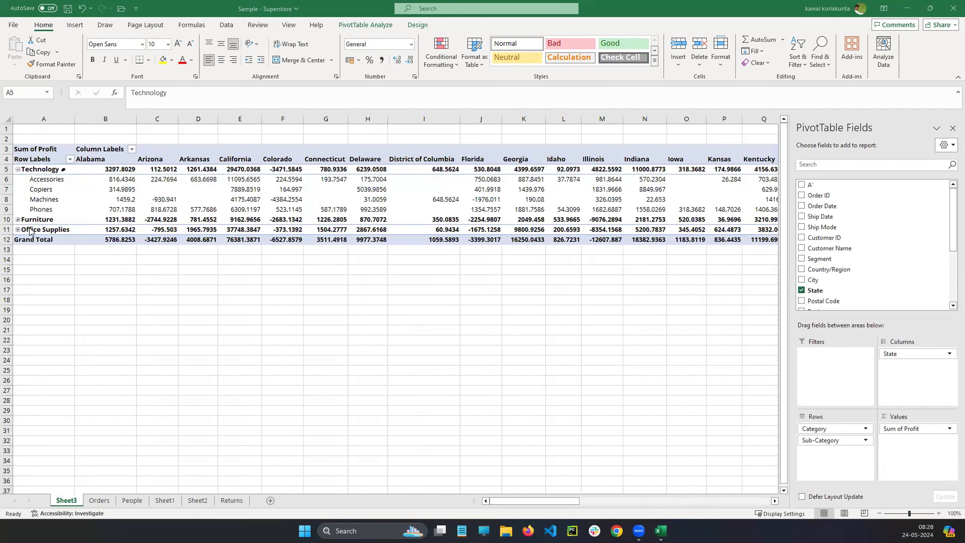
pyautogui.click(17, 222)
pyautogui.click(18, 220)
pyautogui.click(17, 270)
# - Review Washington's sub-category profits within each of the three expanded categories
pyautogui.moveTo(534, 501); pyautogui.dragTo(726, 501)
pyautogui.hotkey('ctrl', '2')
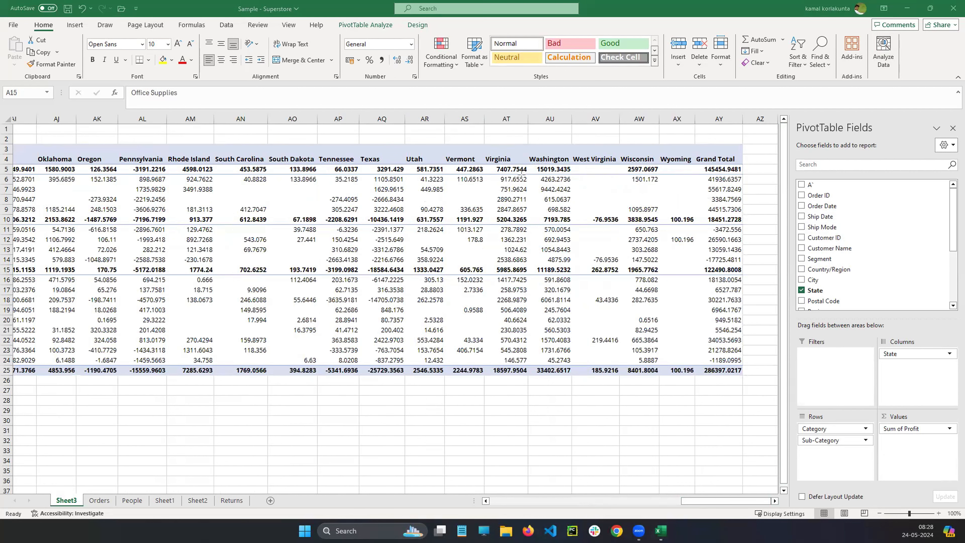
pyautogui.moveTo(537, 172); pyautogui.dragTo(576, 364)
pyautogui.moveTo(566, 172)
pyautogui.mouseDown()
pyautogui.moveTo(524, 173)
pyautogui.moveTo(577, 209)
pyautogui.moveTo(573, 171)
pyautogui.mouseUp()
pyautogui.moveTo(530, 227); pyautogui.dragTo(575, 262)
pyautogui.moveTo(533, 276); pyautogui.dragTo(534, 371)
pyautogui.moveTo(538, 310); pyautogui.dragTo(547, 322)
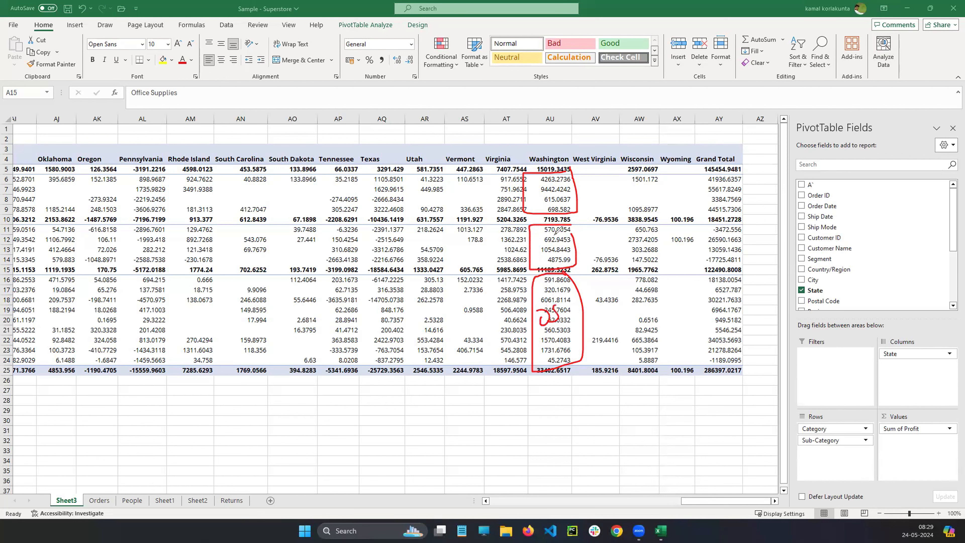
pyautogui.moveTo(554, 236); pyautogui.dragTo(562, 253)
pyautogui.moveTo(545, 201); pyautogui.dragTo(546, 181)
pyautogui.moveTo(528, 190)
pyautogui.mouseDown()
pyautogui.moveTo(554, 178)
pyautogui.moveTo(591, 187)
pyautogui.moveTo(591, 210)
pyautogui.mouseUp()
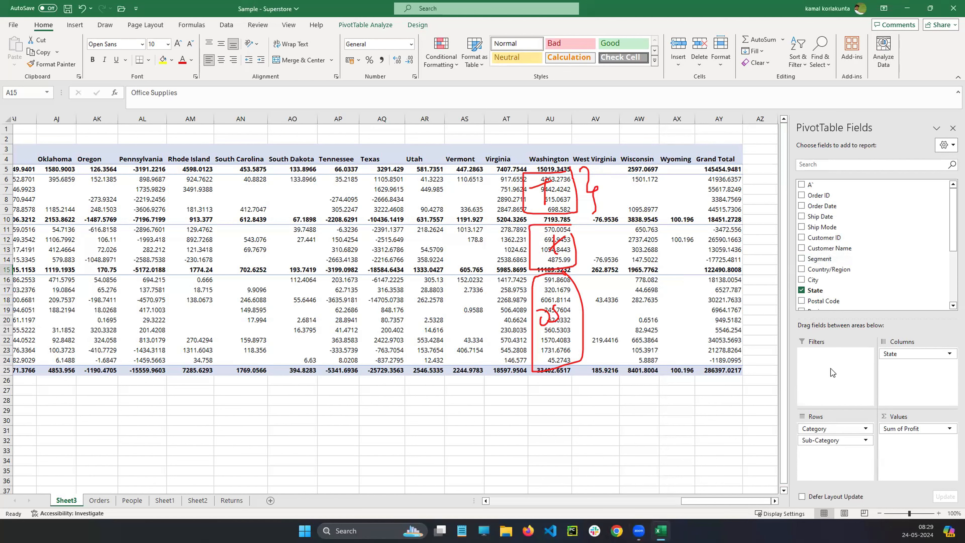
# - Add the Segment field as a PivotTable filter and look through the custom subtotal functions in its field settings
pyautogui.moveTo(805, 262); pyautogui.dragTo(826, 359)
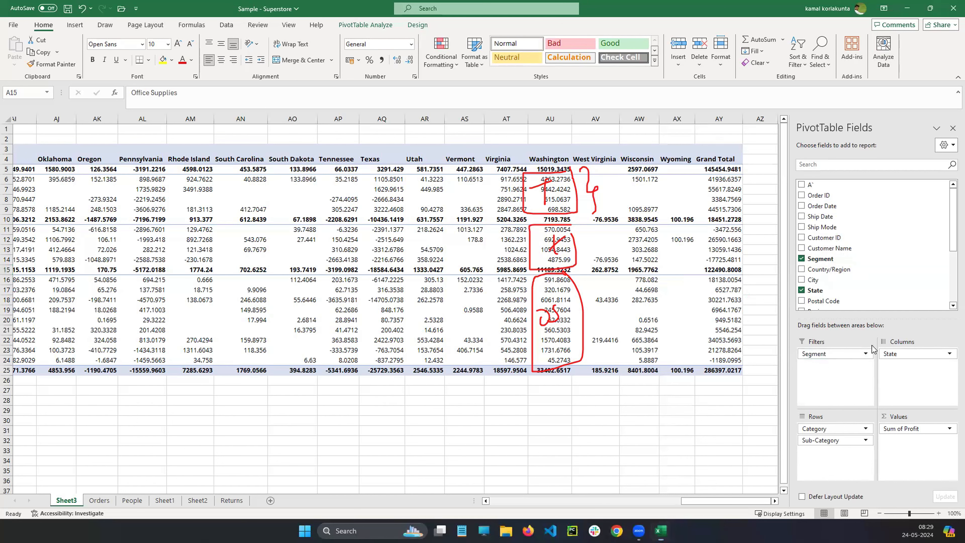
pyautogui.click(865, 354)
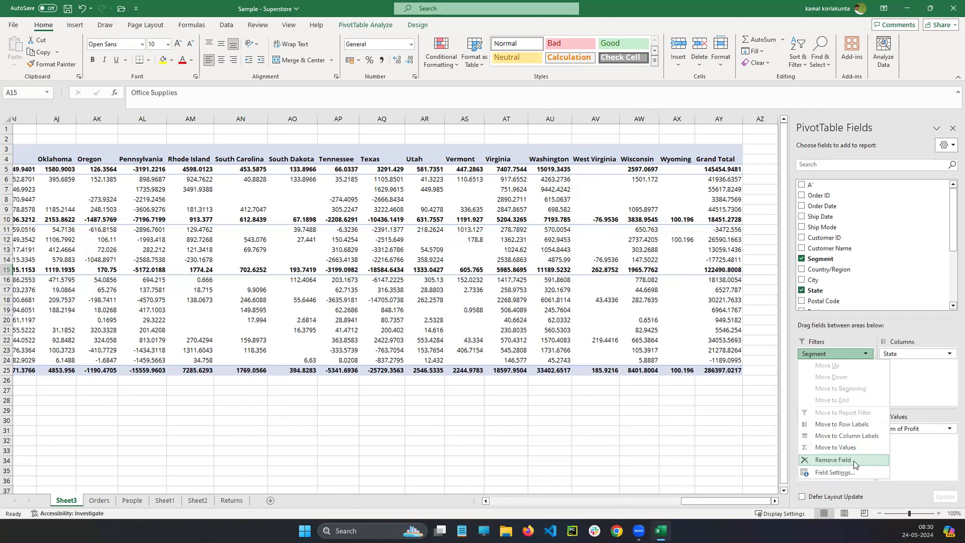
pyautogui.click(832, 473)
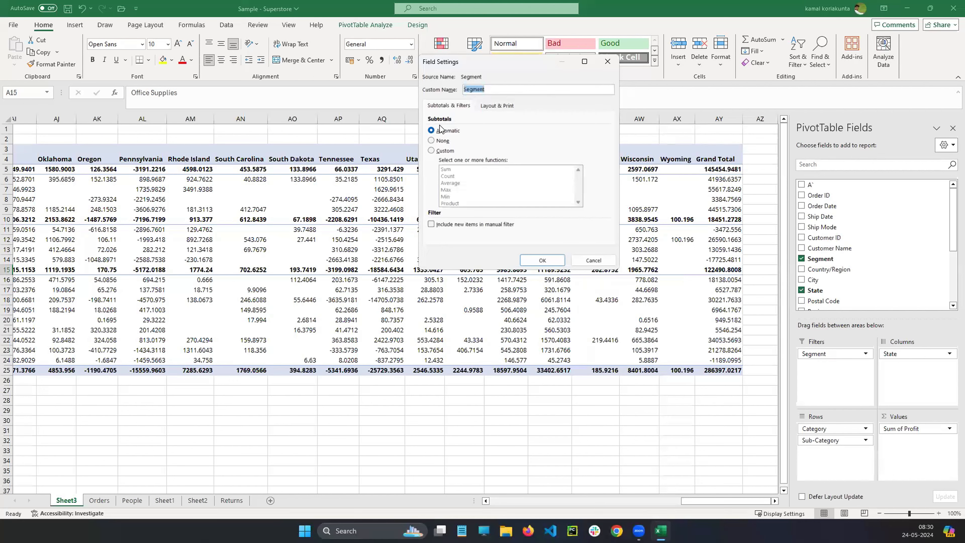
pyautogui.click(432, 140)
pyautogui.click(432, 150)
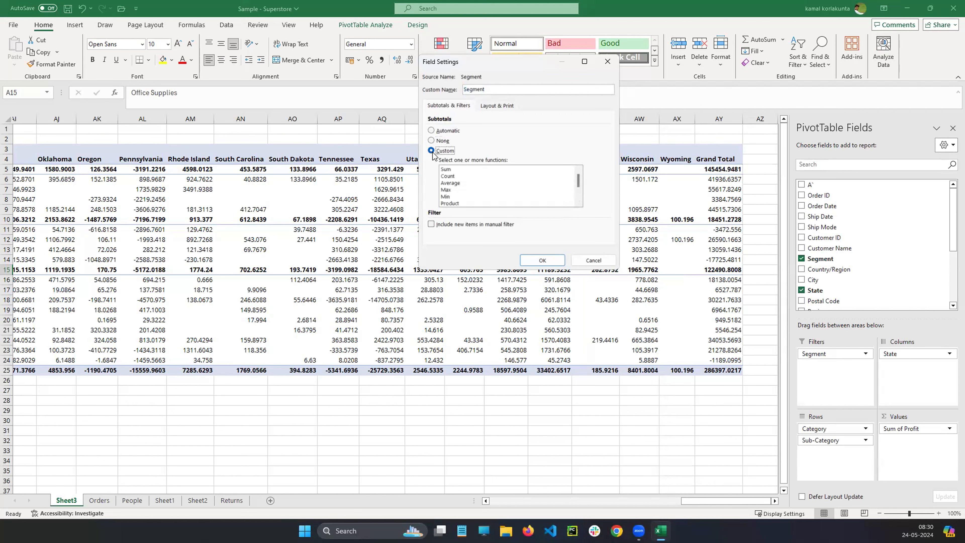
pyautogui.moveTo(578, 184)
pyautogui.mouseDown()
pyautogui.moveTo(579, 195)
pyautogui.moveTo(579, 171)
pyautogui.mouseUp()
pyautogui.click(608, 61)
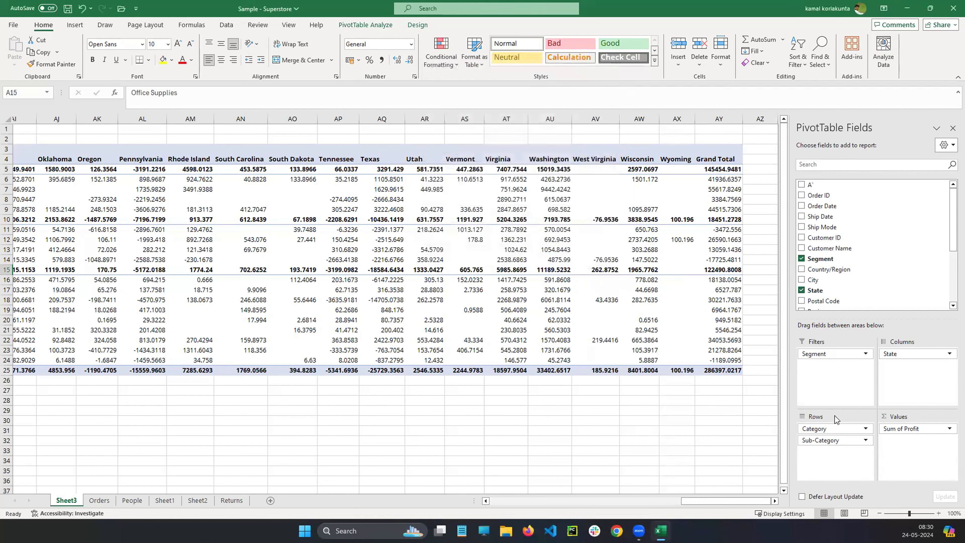
# - Remove the Segment field from the PivotTable filters
pyautogui.click(866, 355)
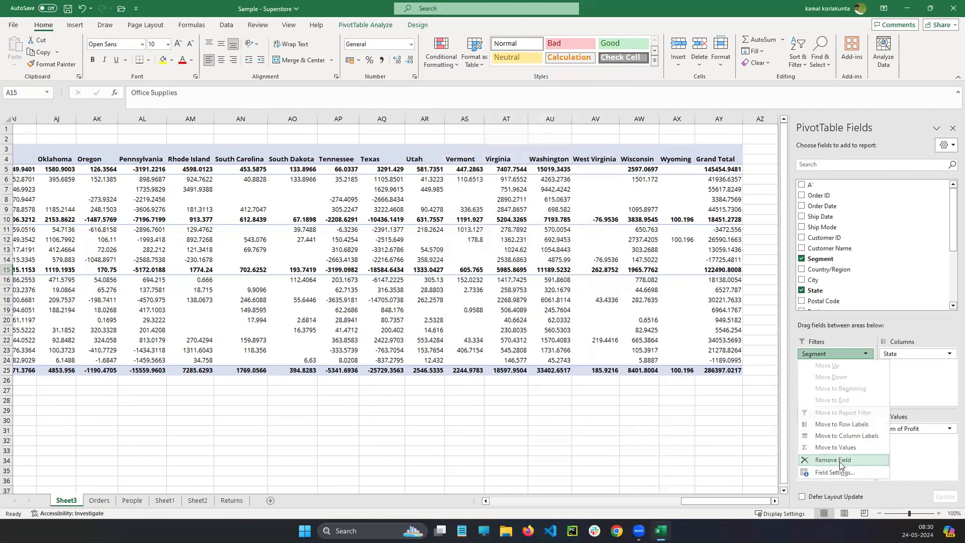
pyautogui.click(841, 461)
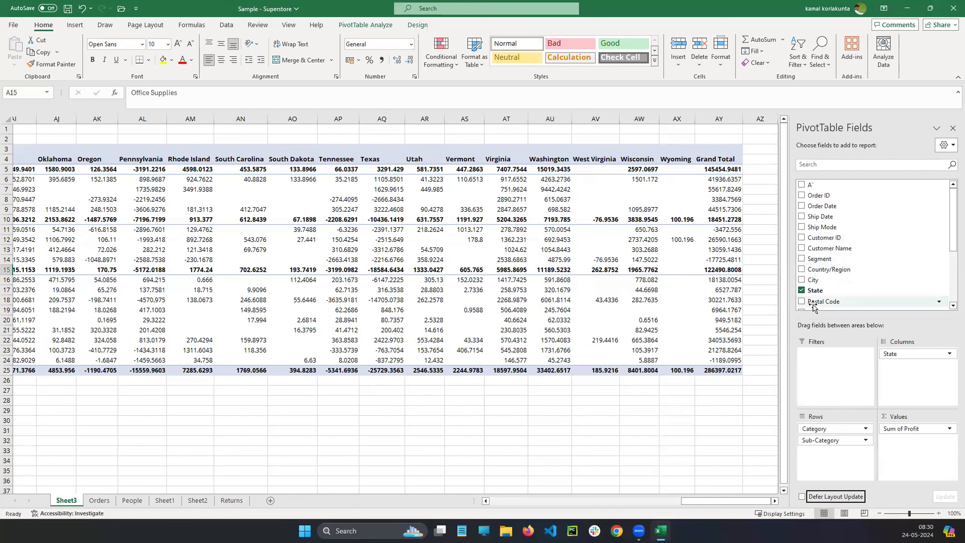
pyautogui.moveTo(693, 502); pyautogui.dragTo(493, 502)
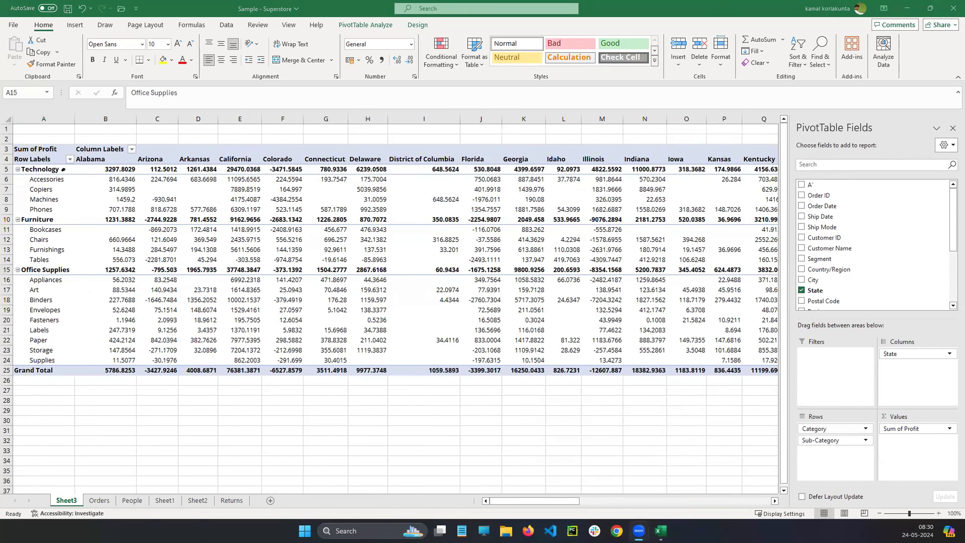
pyautogui.moveTo(8, 161); pyautogui.dragTo(775, 375)
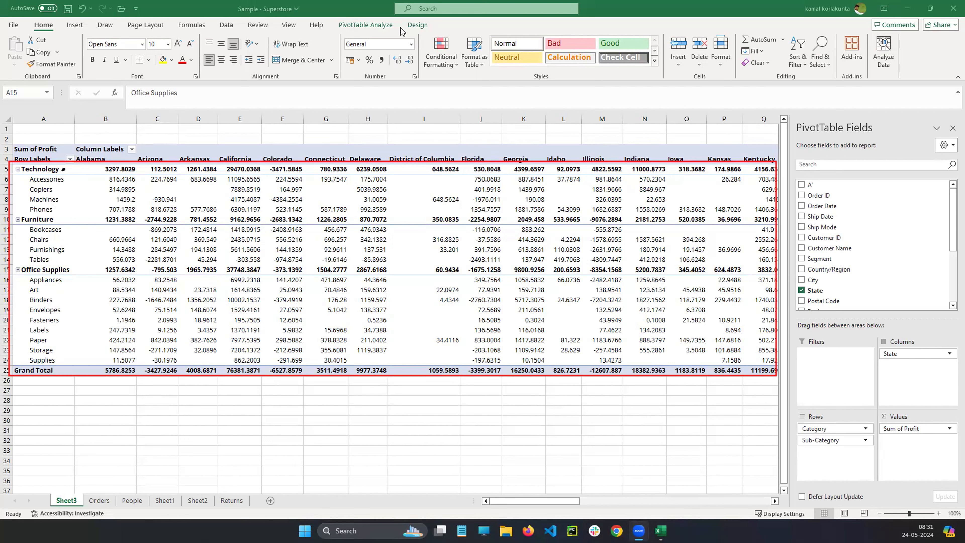
# - Insert a slicer for the Segment field and place it in the empty area below the PivotTable
pyautogui.click(365, 25)
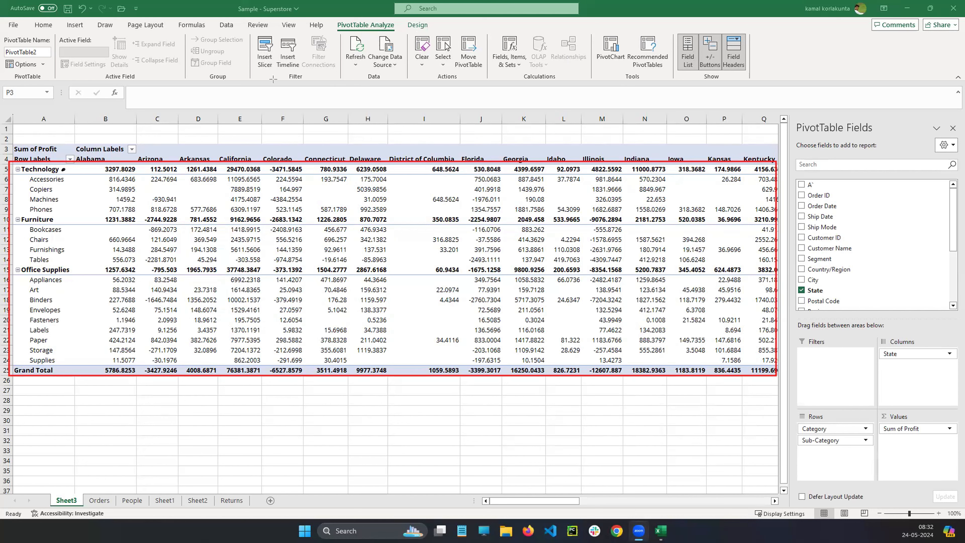
pyautogui.click(265, 53)
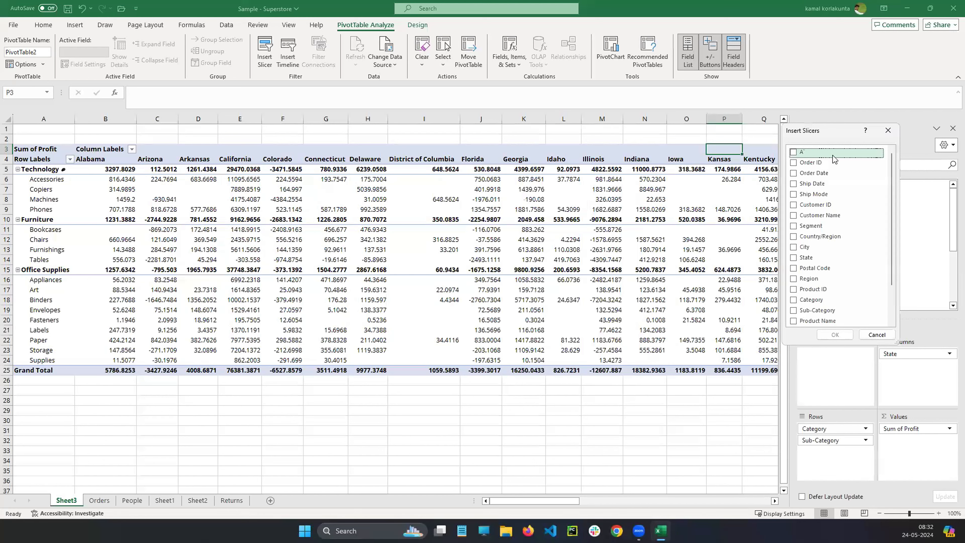
pyautogui.scroll(-2, 893, 220)
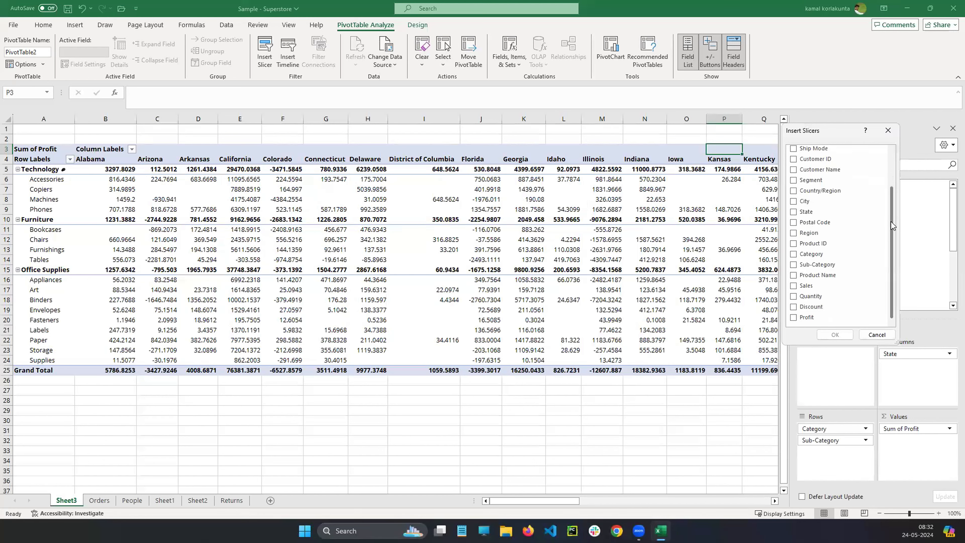
pyautogui.click(793, 181)
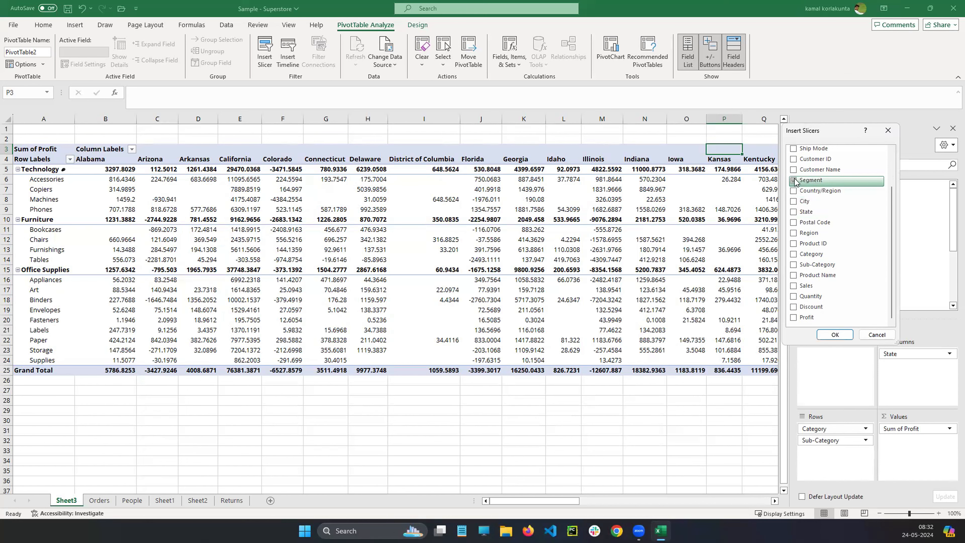
pyautogui.click(834, 334)
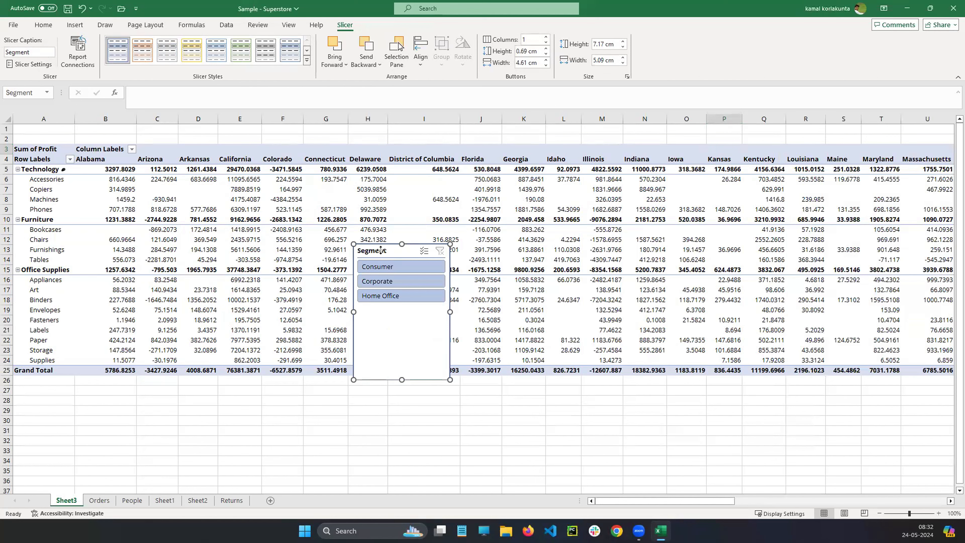
pyautogui.moveTo(380, 249); pyautogui.dragTo(713, 393)
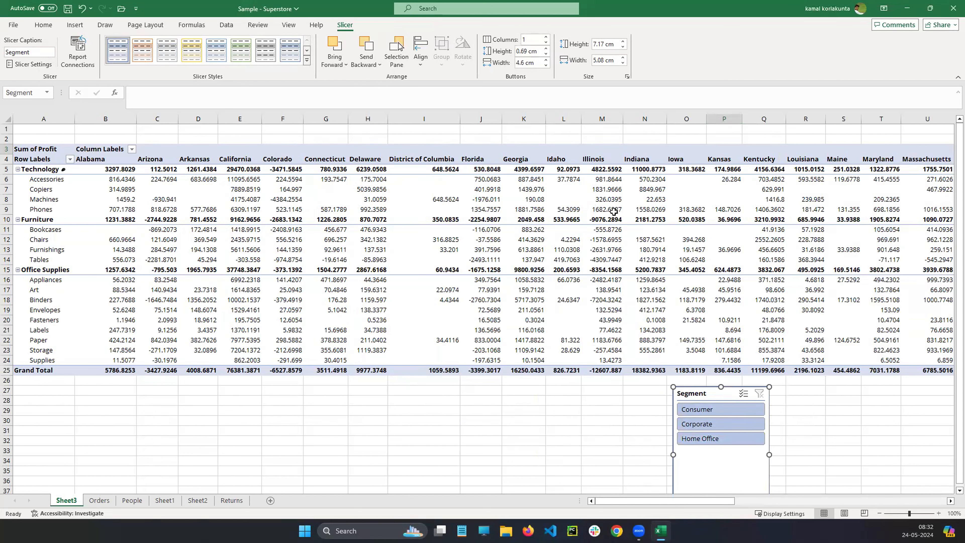
# - Filter the PivotTable by Consumer, Corporate and Home Office in turn with the Segment slicer, and delete the slicer
pyautogui.click(709, 412)
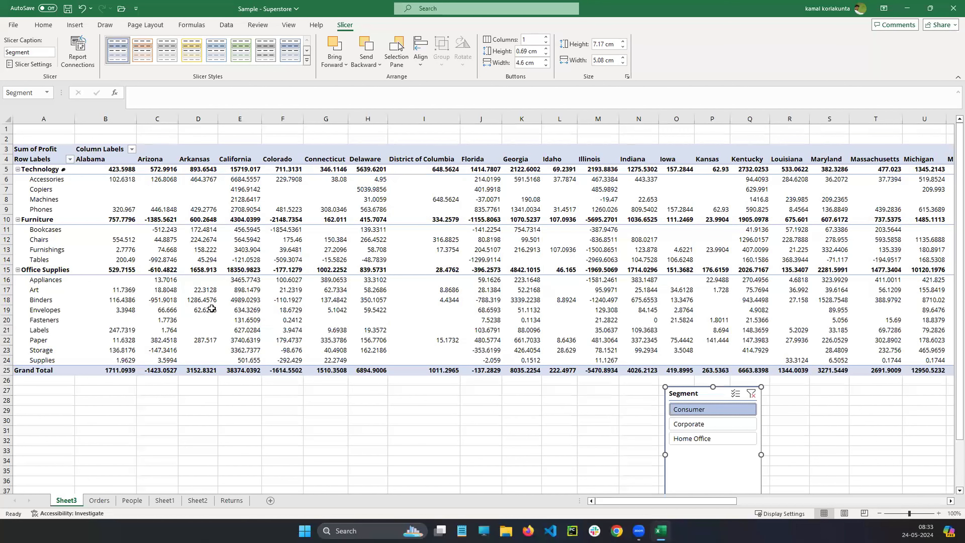
pyautogui.click(722, 423)
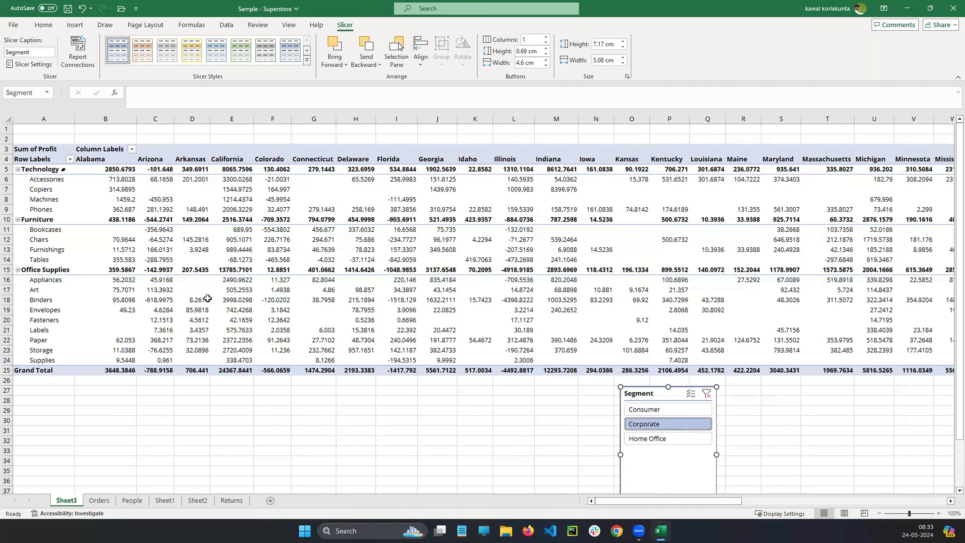
pyautogui.click(680, 440)
pyautogui.press('Delete')
pyautogui.click(724, 149)
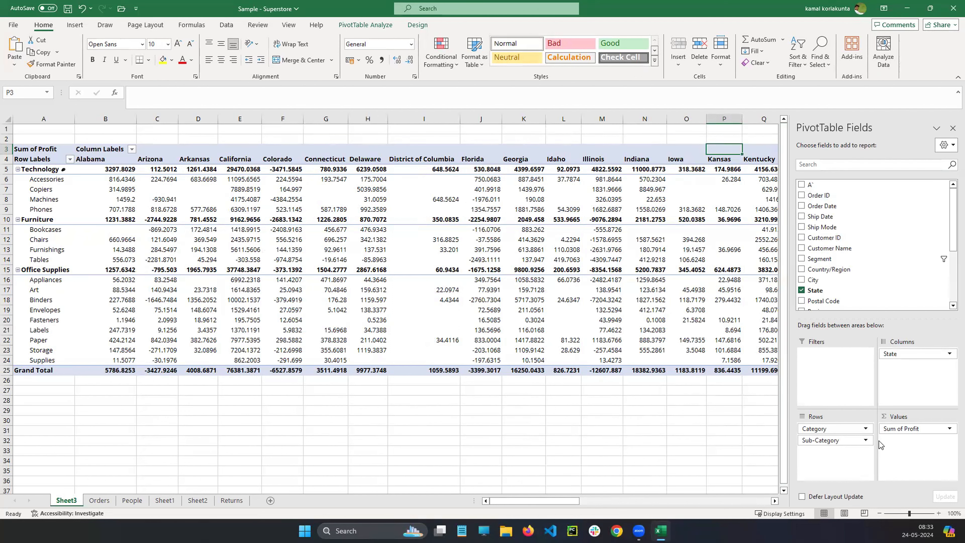
# - Remove the Sub-Category, Category, State and Sum of Profit fields to empty the PivotTable layout
pyautogui.click(865, 439)
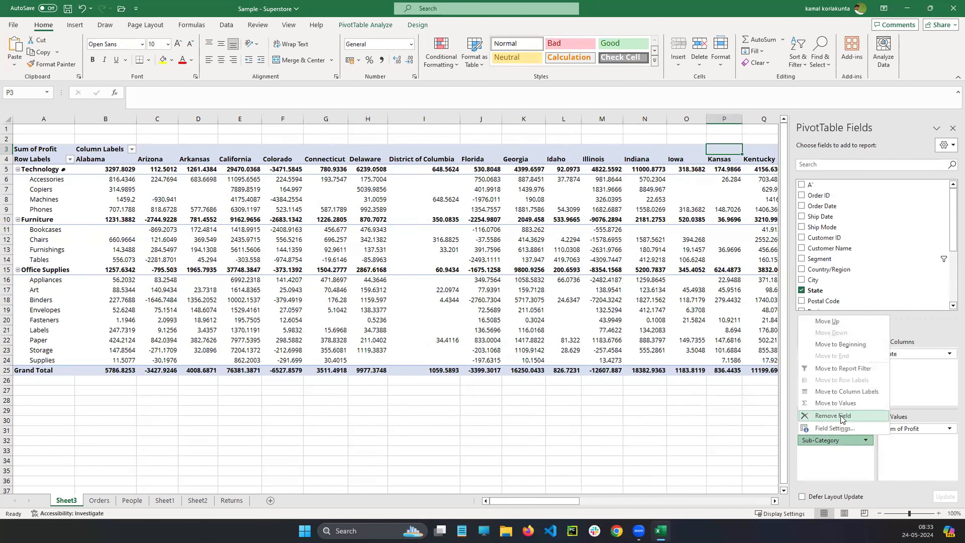
pyautogui.click(836, 416)
pyautogui.click(837, 428)
pyautogui.click(832, 403)
pyautogui.click(920, 353)
pyautogui.click(909, 462)
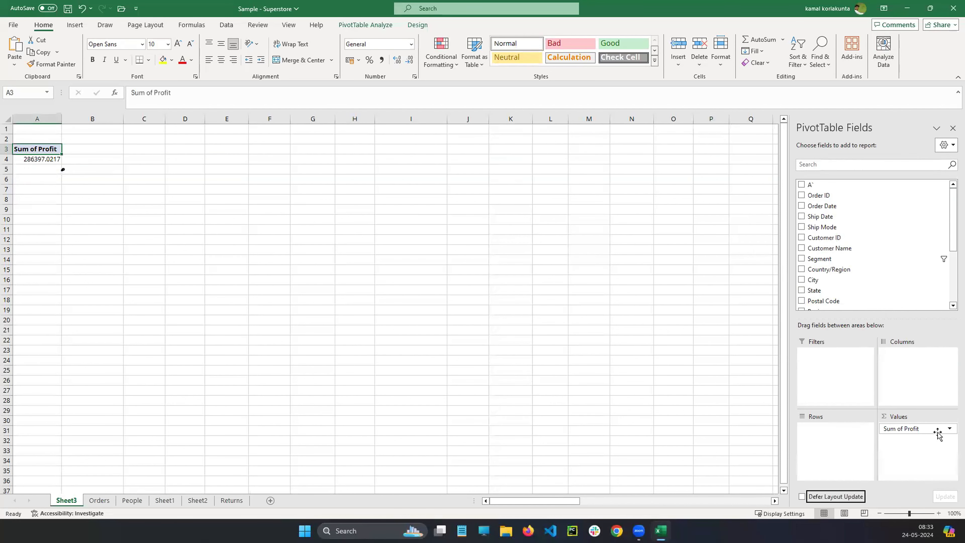
pyautogui.click(950, 429)
pyautogui.click(886, 402)
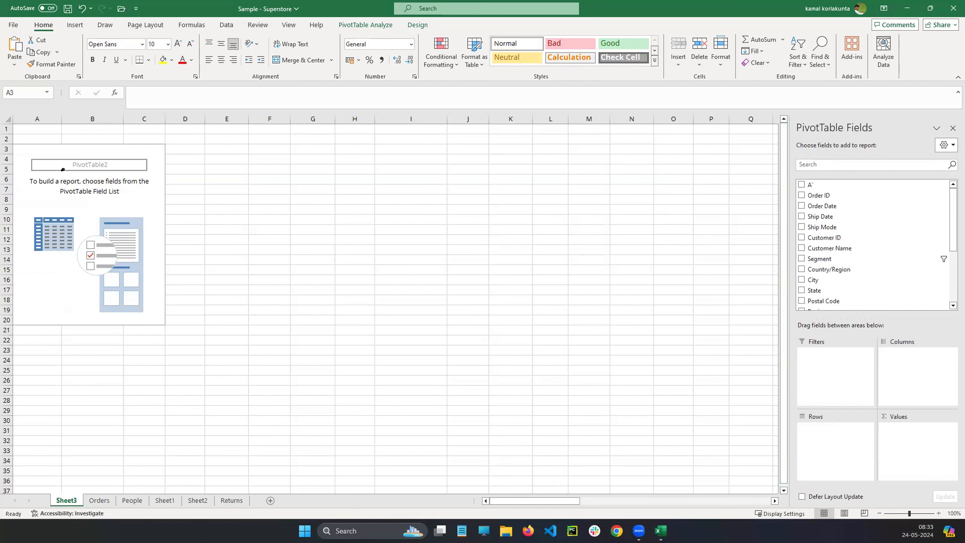
# - Narrow the PivotTable field pane and add the Sales and Profit fields as summed values
pyautogui.click(789, 287)
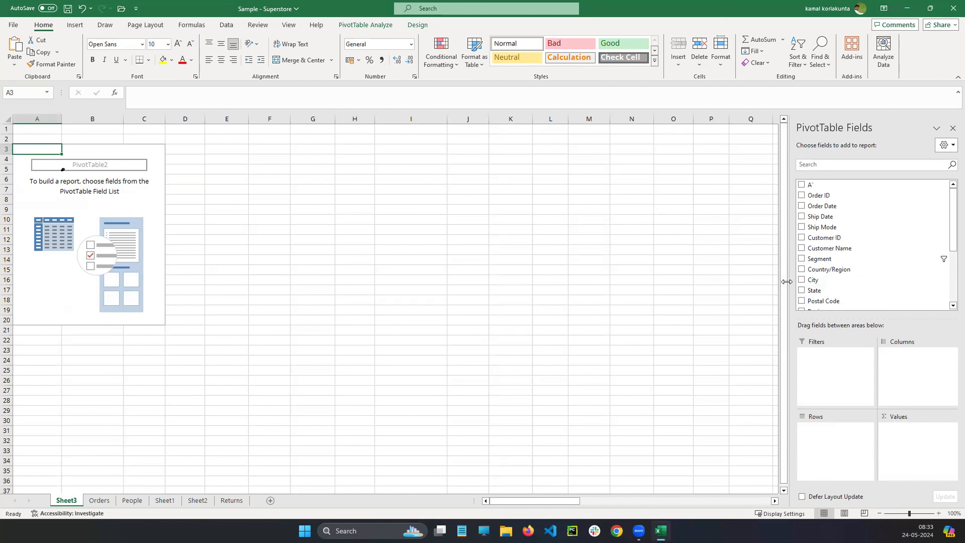
pyautogui.moveTo(788, 281); pyautogui.dragTo(812, 280)
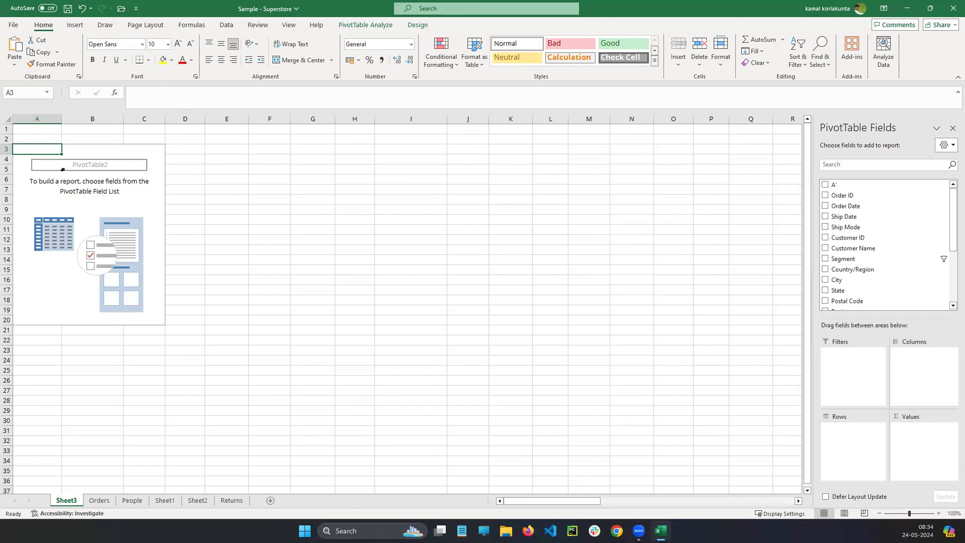
pyautogui.scroll(-4, 934, 220)
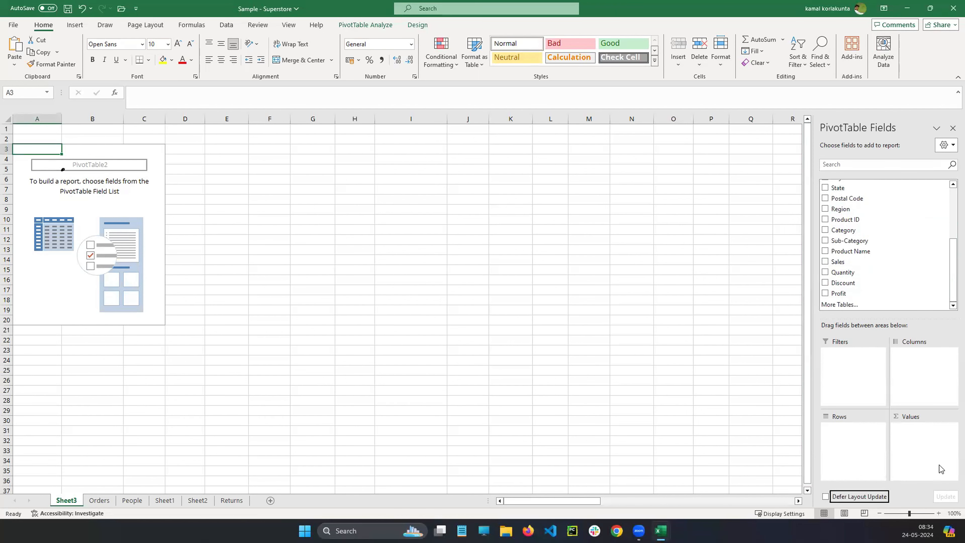
pyautogui.moveTo(836, 261); pyautogui.dragTo(931, 433)
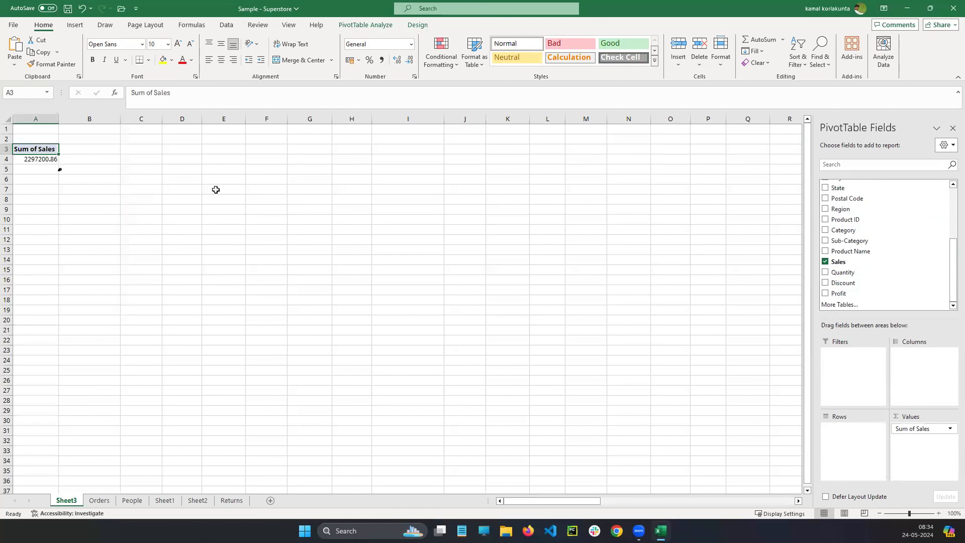
pyautogui.moveTo(830, 294); pyautogui.dragTo(911, 439)
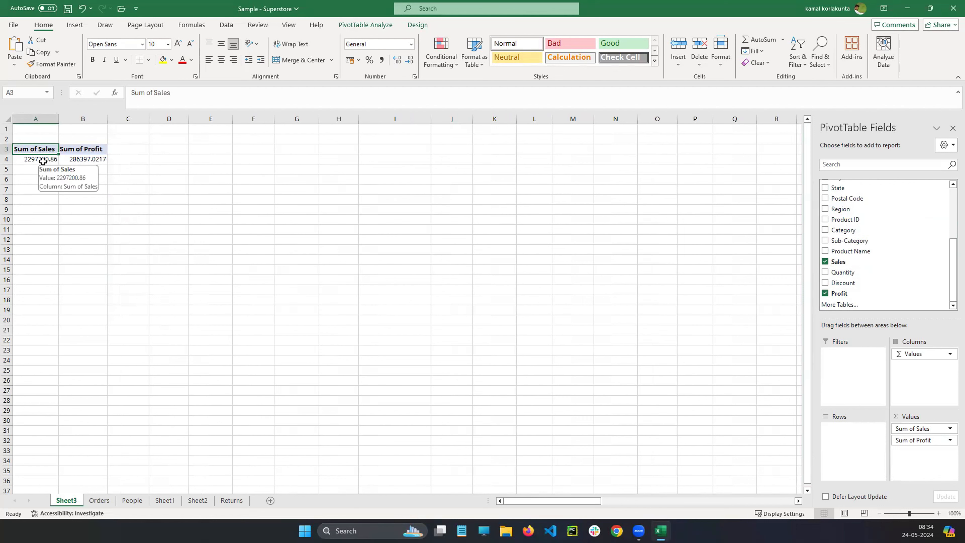
pyautogui.click(43, 161)
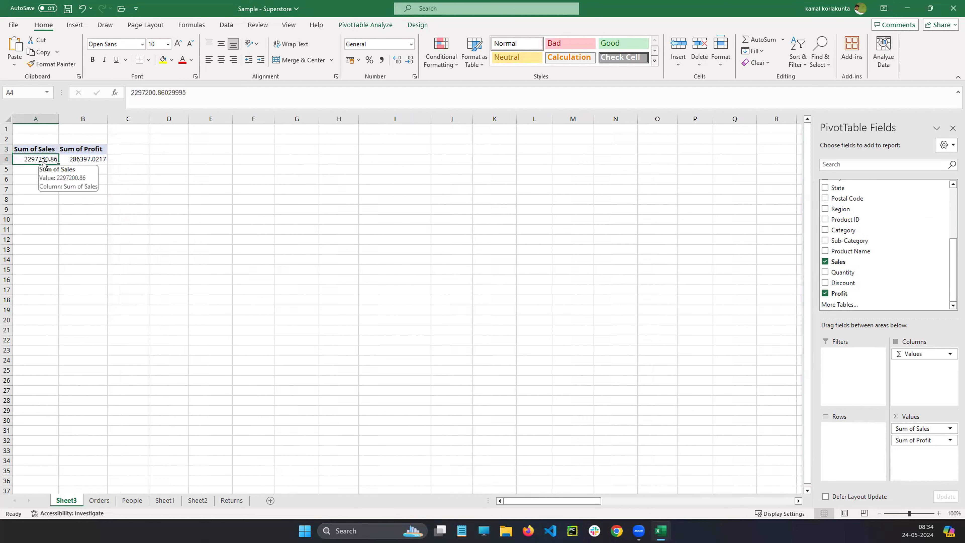
pyautogui.click(90, 149)
pyautogui.click(91, 160)
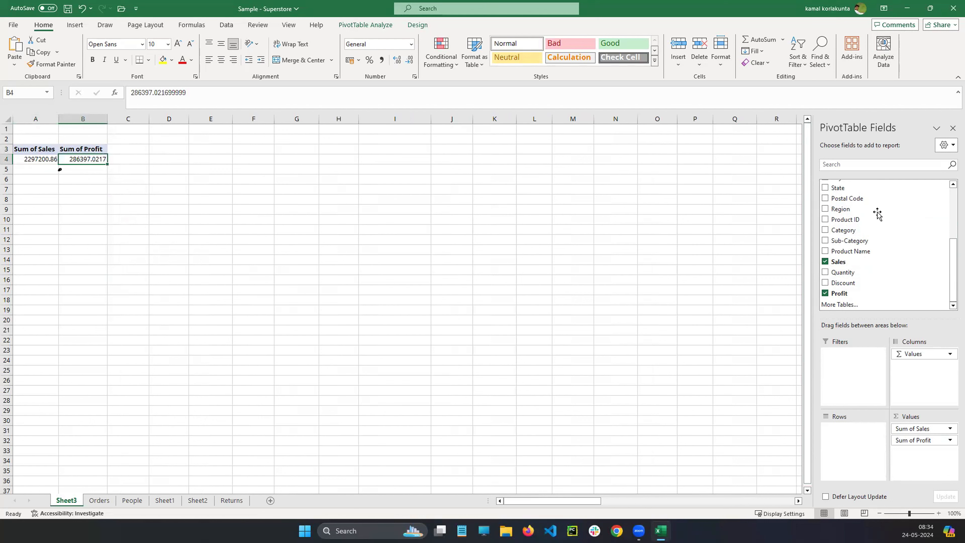
# - Add the State field to the PivotTable rows and widen the Sum of Sales and Sum of Profit columns
pyautogui.hotkey('alt', 'Tab')
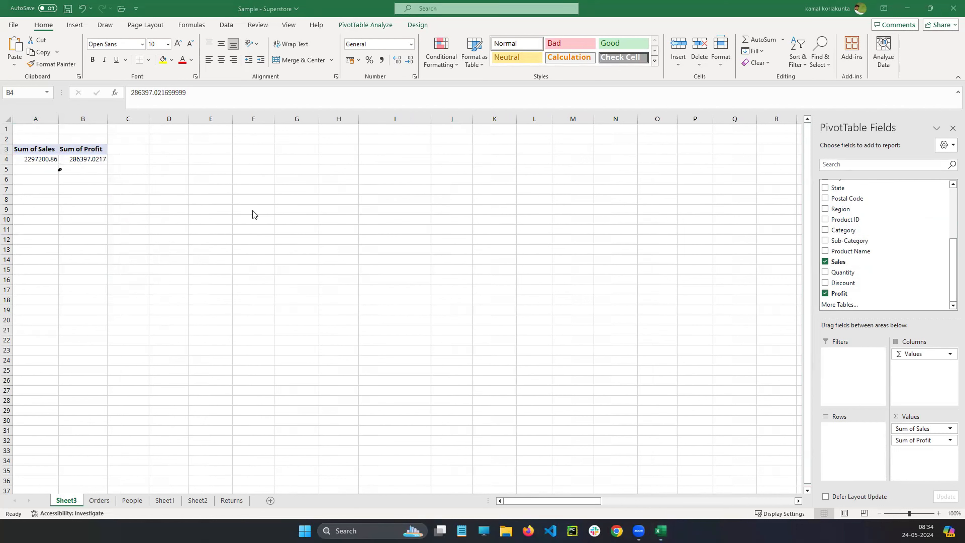
pyautogui.click(951, 253)
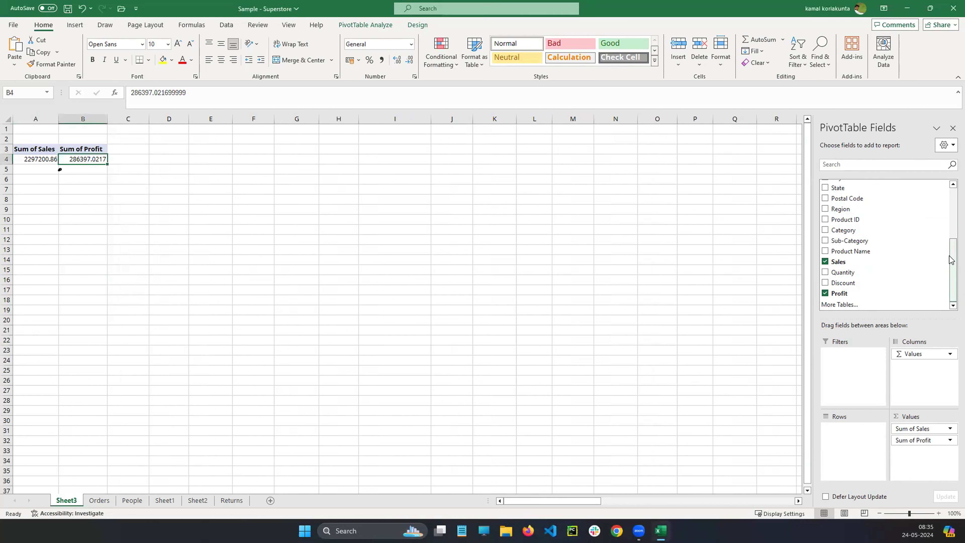
pyautogui.click(825, 189)
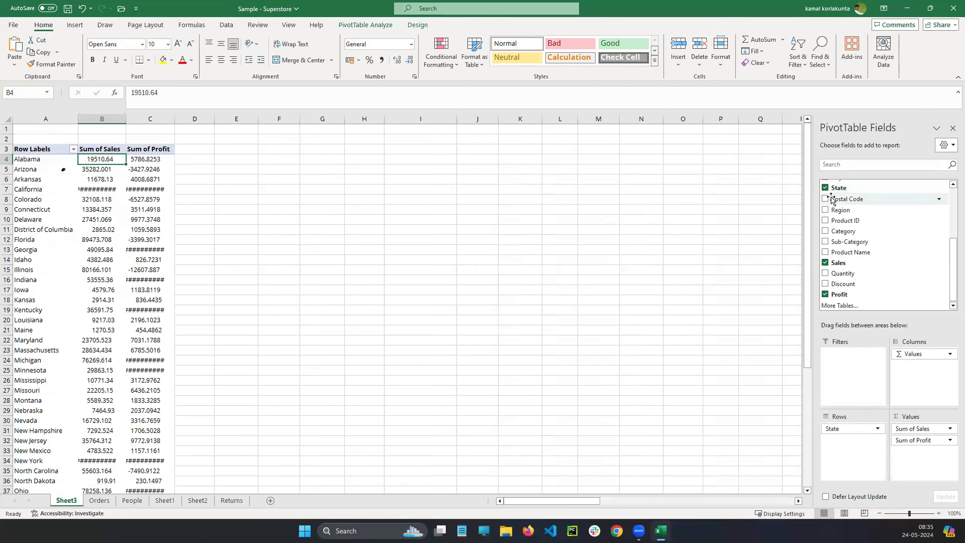
pyautogui.click(826, 188)
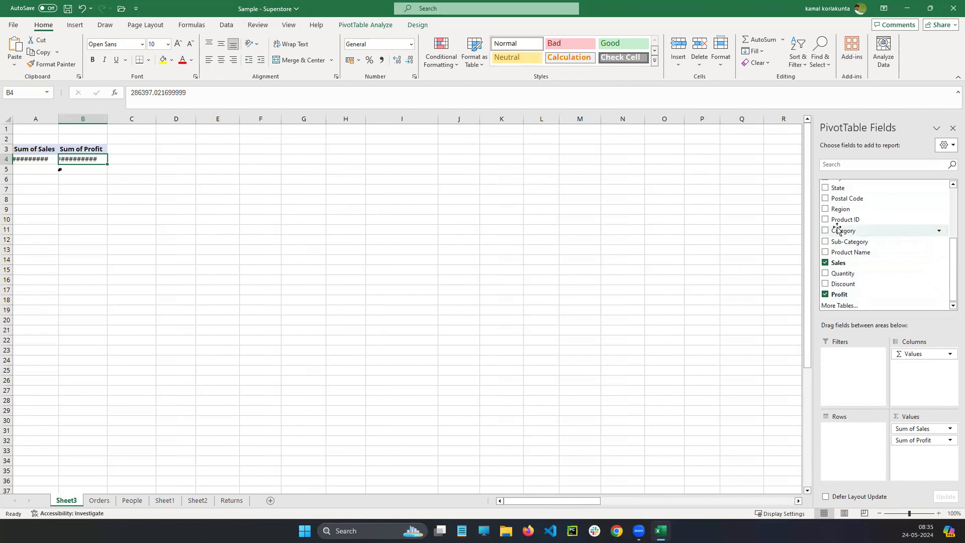
pyautogui.moveTo(825, 190); pyautogui.dragTo(843, 433)
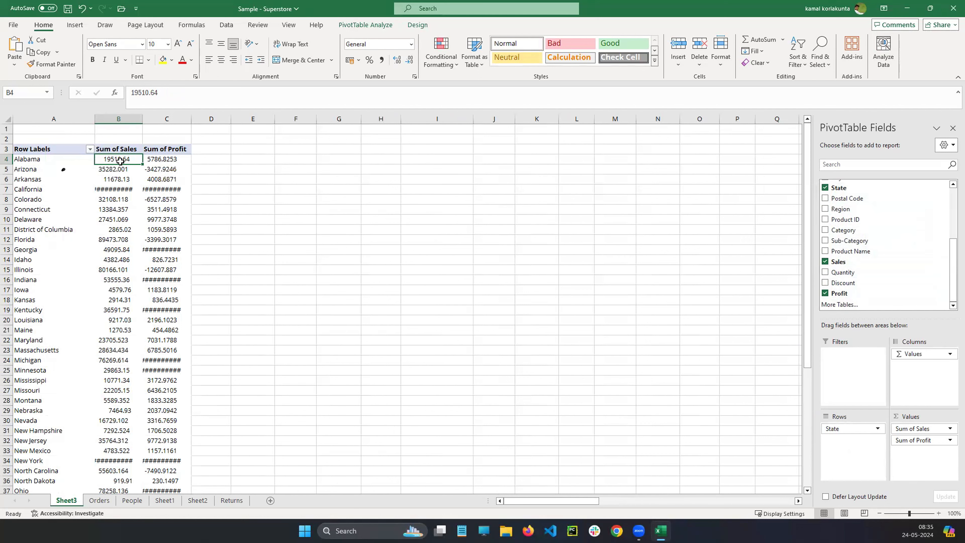
pyautogui.click(109, 191)
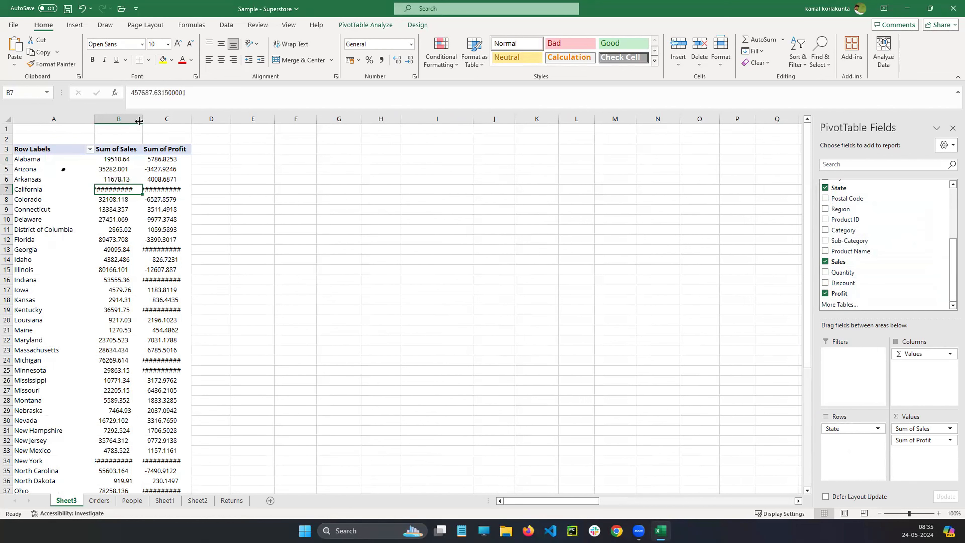
pyautogui.moveTo(142, 119); pyautogui.dragTo(275, 119)
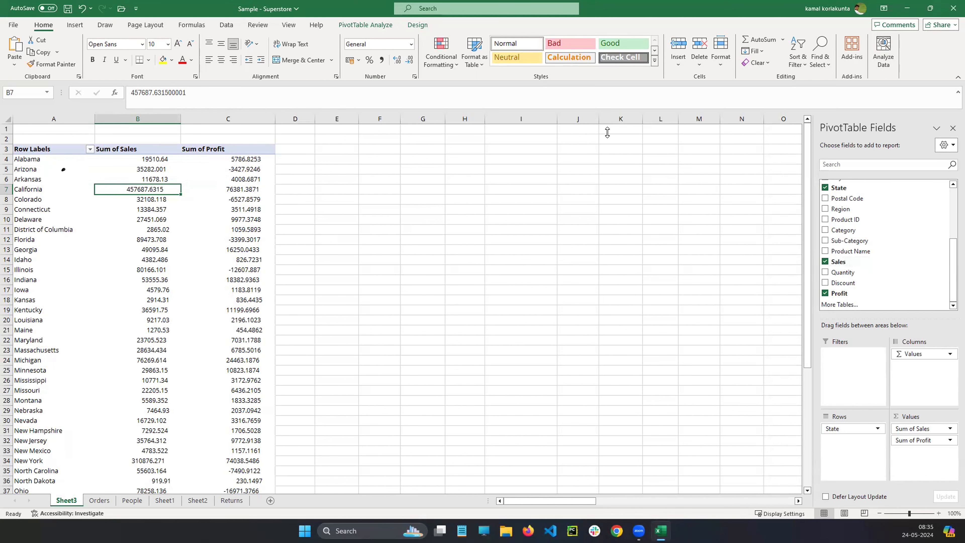
# - Insert a Sub-Category slicer beside the PivotTable and stretch it to about 21 cm high to fit all its items
pyautogui.click(370, 25)
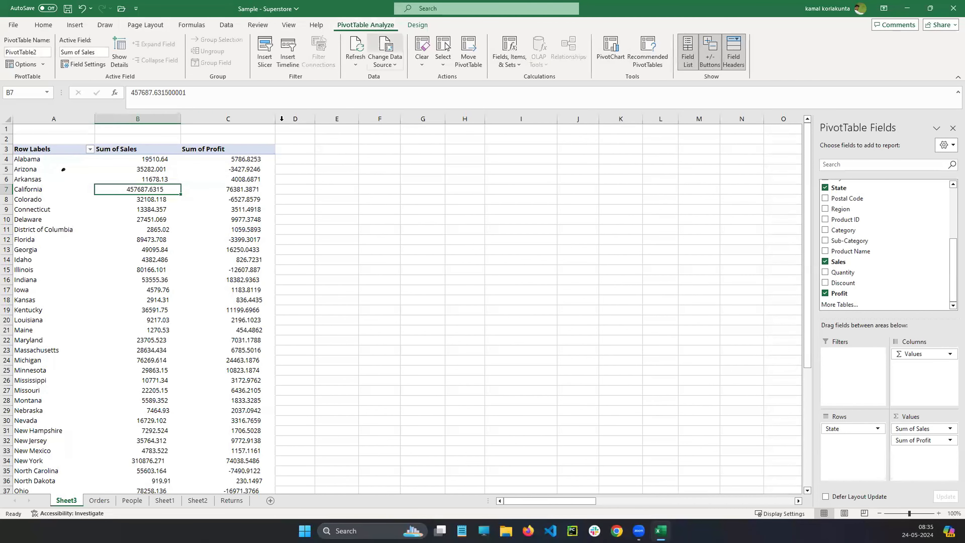
pyautogui.click(334, 219)
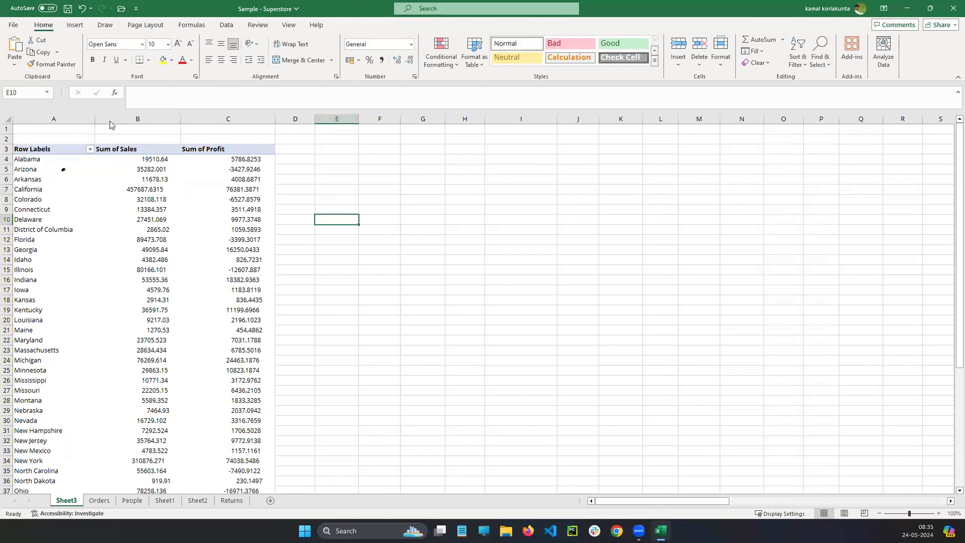
pyautogui.click(167, 150)
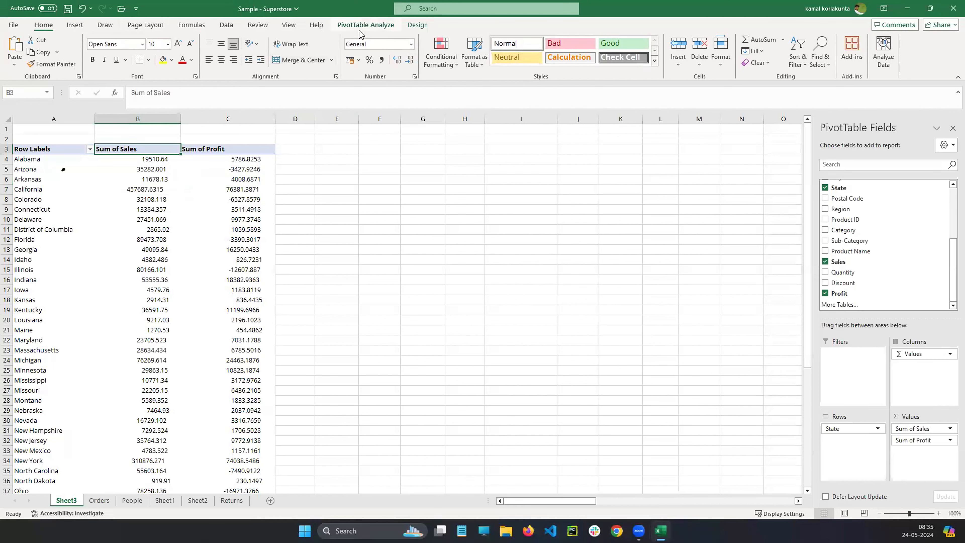
pyautogui.click(366, 25)
pyautogui.click(258, 51)
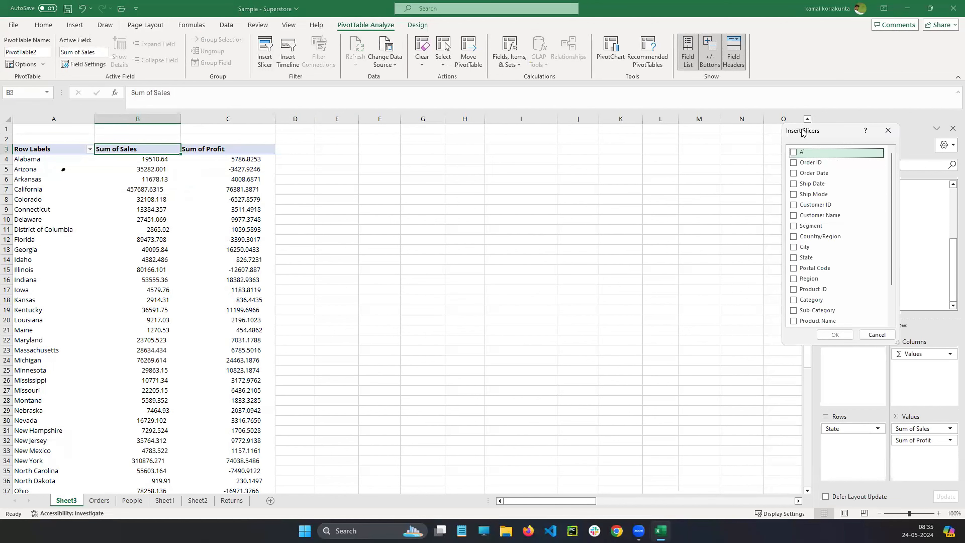
pyautogui.moveTo(803, 132); pyautogui.dragTo(309, 124)
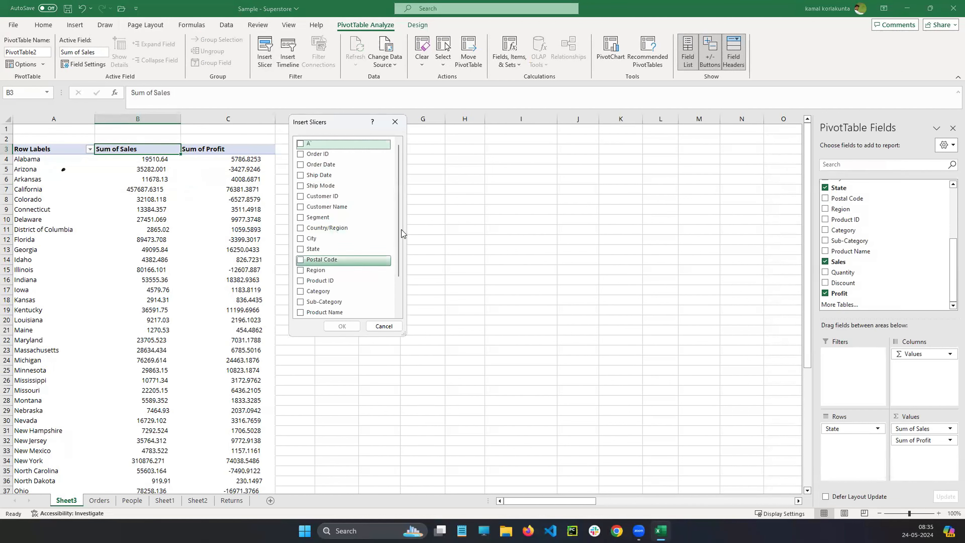
pyautogui.scroll(-2, 401, 207)
pyautogui.click(301, 255)
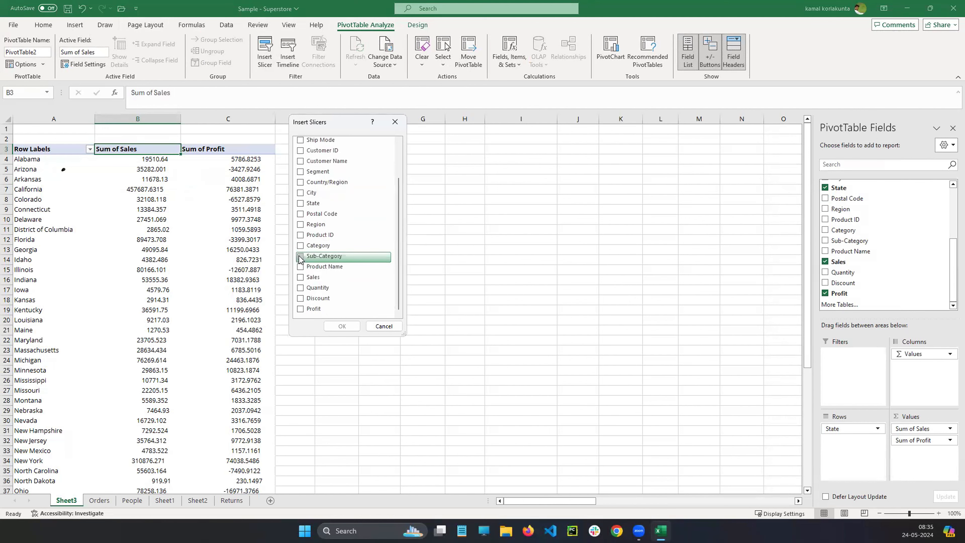
pyautogui.click(334, 325)
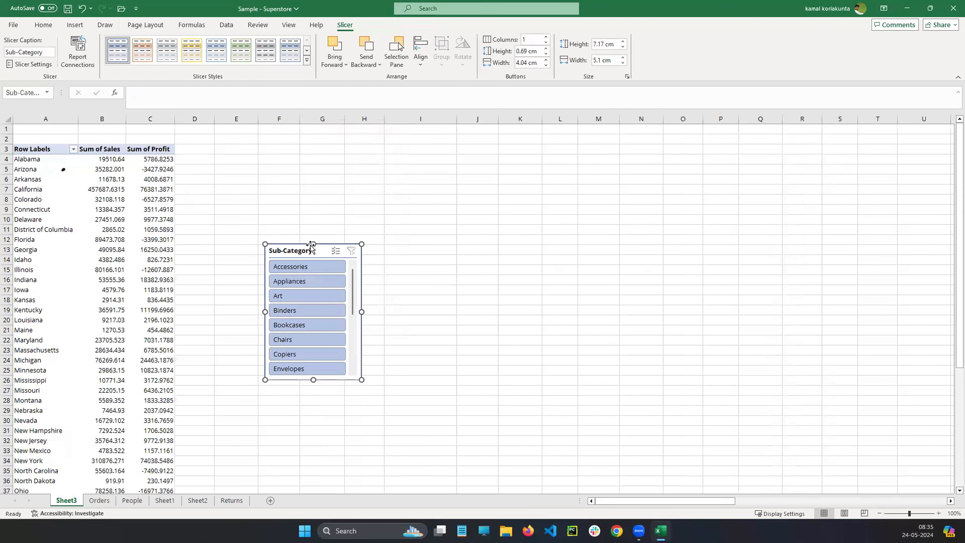
pyautogui.moveTo(312, 244); pyautogui.dragTo(316, 115)
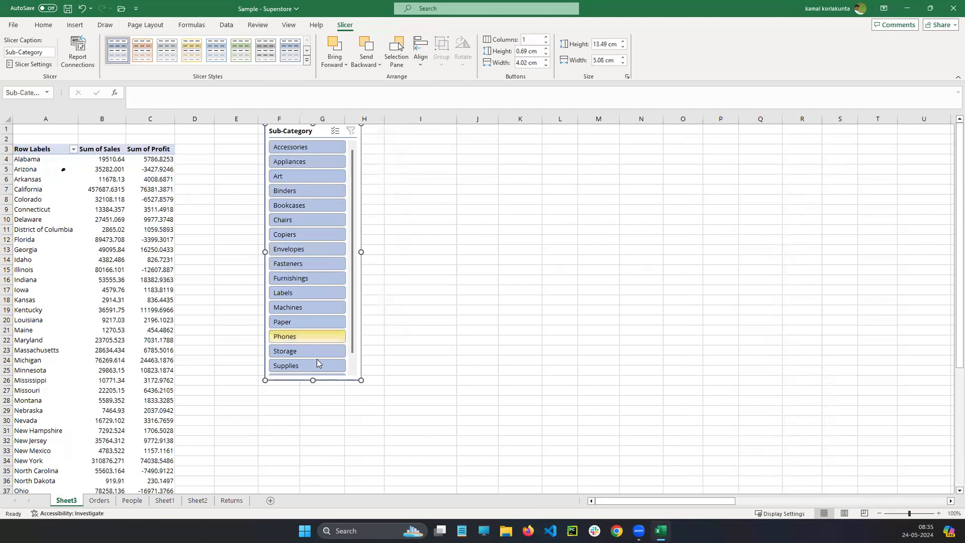
pyautogui.moveTo(311, 379); pyautogui.dragTo(306, 492)
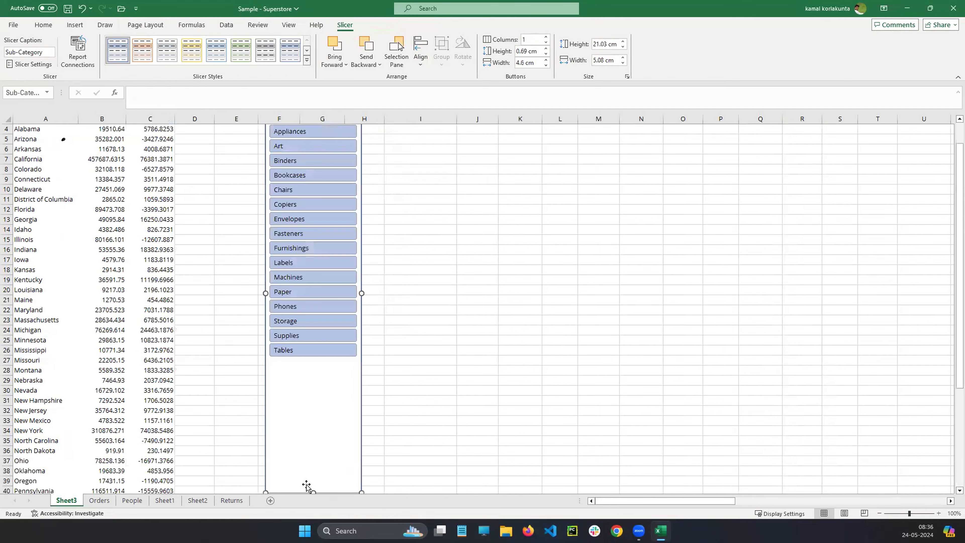
# - Move the Sub-Category slicer beside the PivotTable and shorten it to about 14.6 cm high
pyautogui.moveTo(334, 394); pyautogui.dragTo(280, 451)
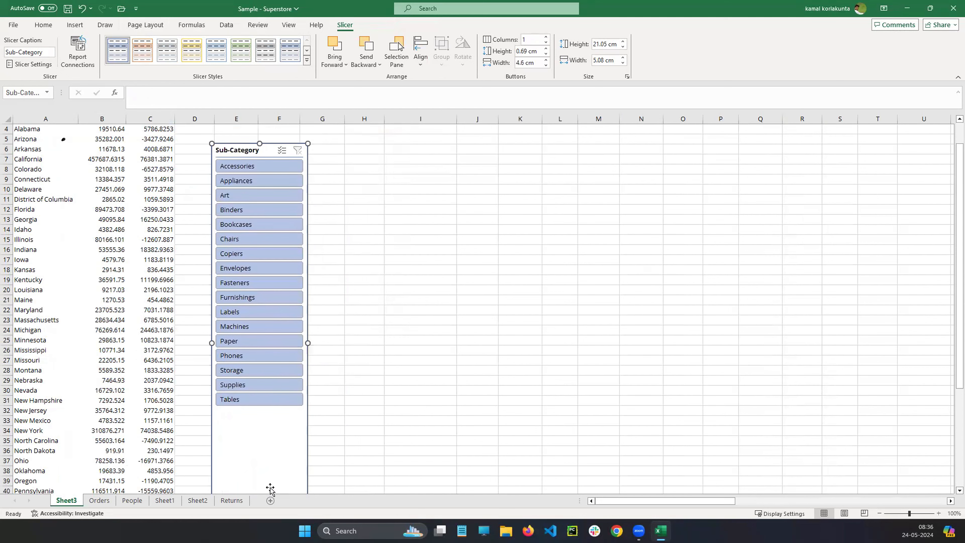
pyautogui.moveTo(294, 403); pyautogui.dragTo(310, 352)
pyautogui.moveTo(275, 492); pyautogui.dragTo(306, 427)
pyautogui.click(490, 318)
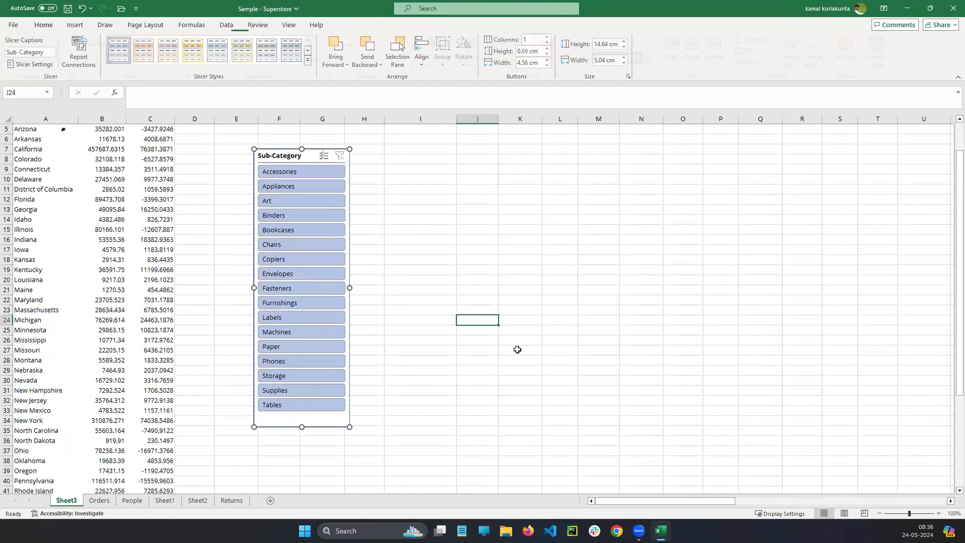
# - Widen the Sum of Sales and Sum of Profit columns and move the Sub-Category slicer up level with the PivotTable's header row
pyautogui.click(150, 129)
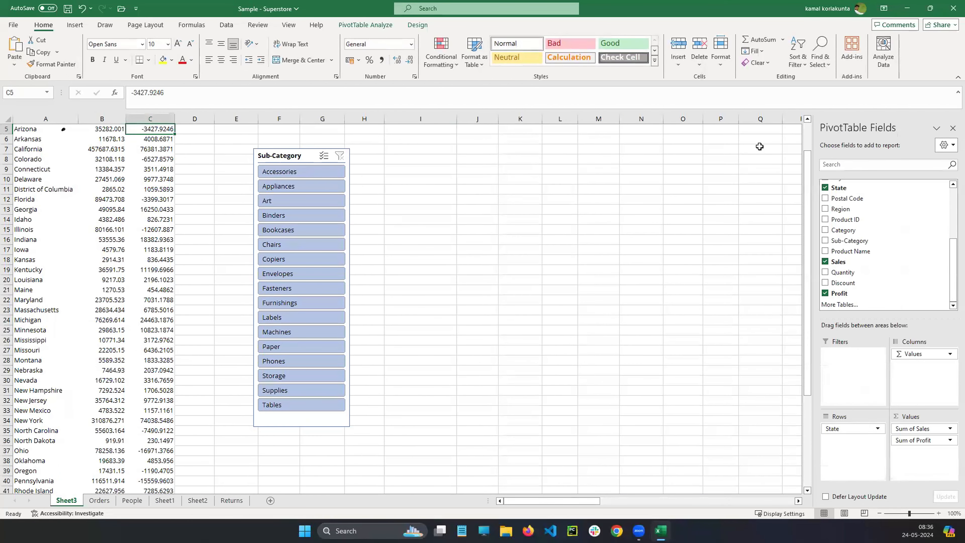
pyautogui.scroll(2, 494, 190)
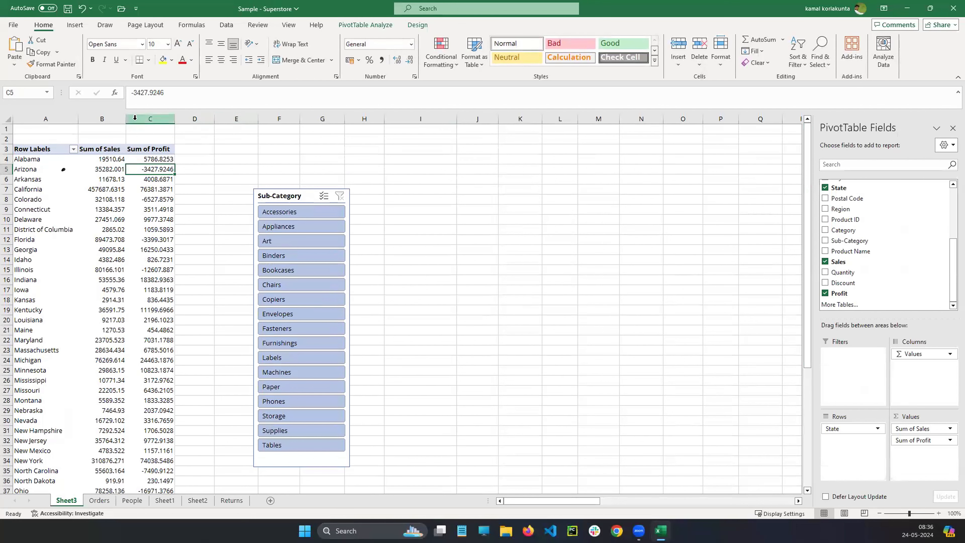
pyautogui.moveTo(125, 119); pyautogui.dragTo(223, 118)
pyautogui.moveTo(340, 194); pyautogui.dragTo(302, 138)
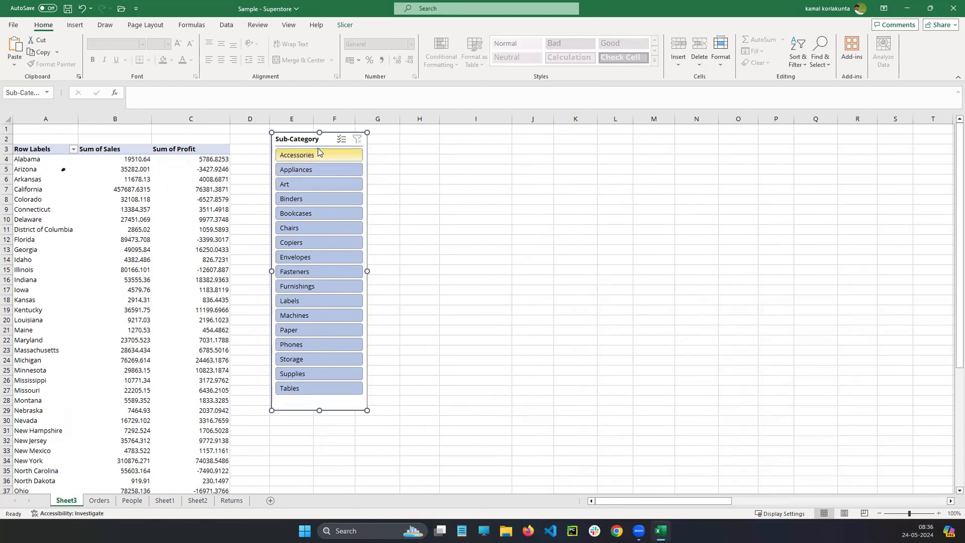
# - Insert a Segment slicer for the PivotTable
pyautogui.click(214, 149)
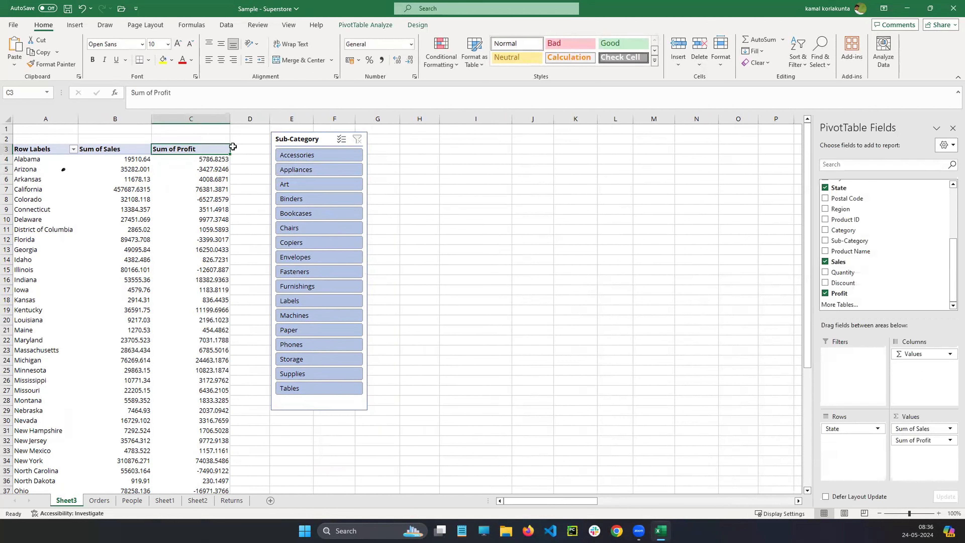
pyautogui.click(350, 26)
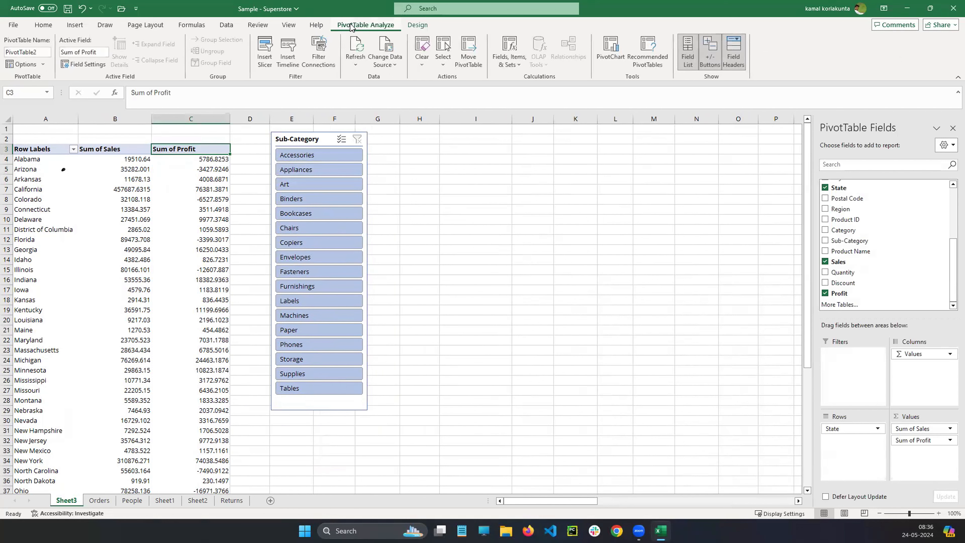
pyautogui.click(264, 52)
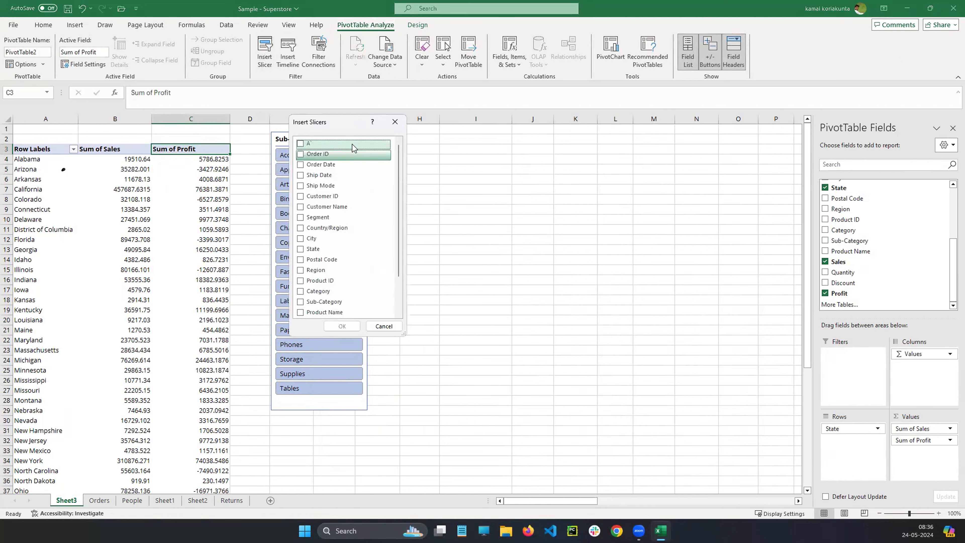
pyautogui.click(301, 217)
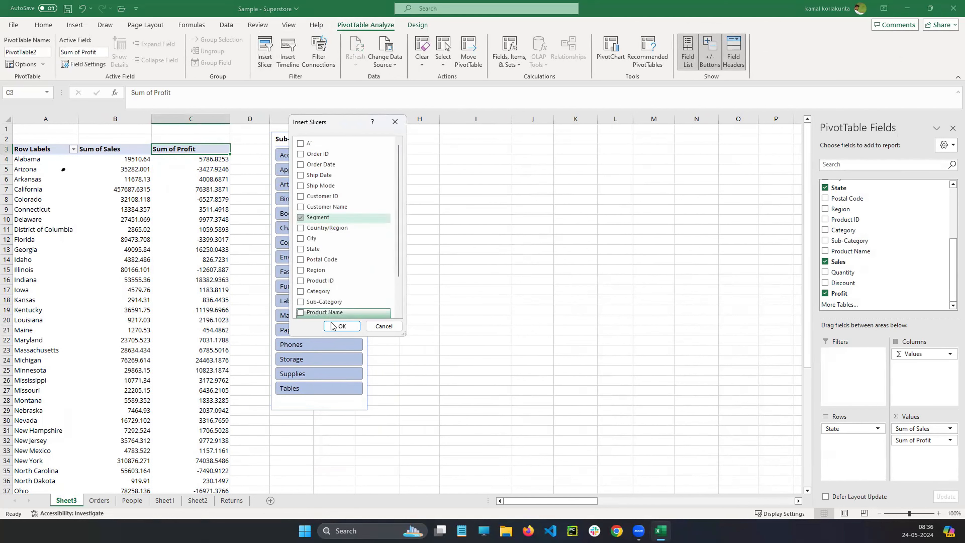
pyautogui.click(342, 325)
# - Filter the PivotTable to the Home Office segment and arrange the Sub-Category and Segment slicers side by side next to it
pyautogui.click(363, 295)
pyautogui.moveTo(346, 320); pyautogui.dragTo(390, 227)
pyautogui.moveTo(257, 138); pyautogui.dragTo(288, 142)
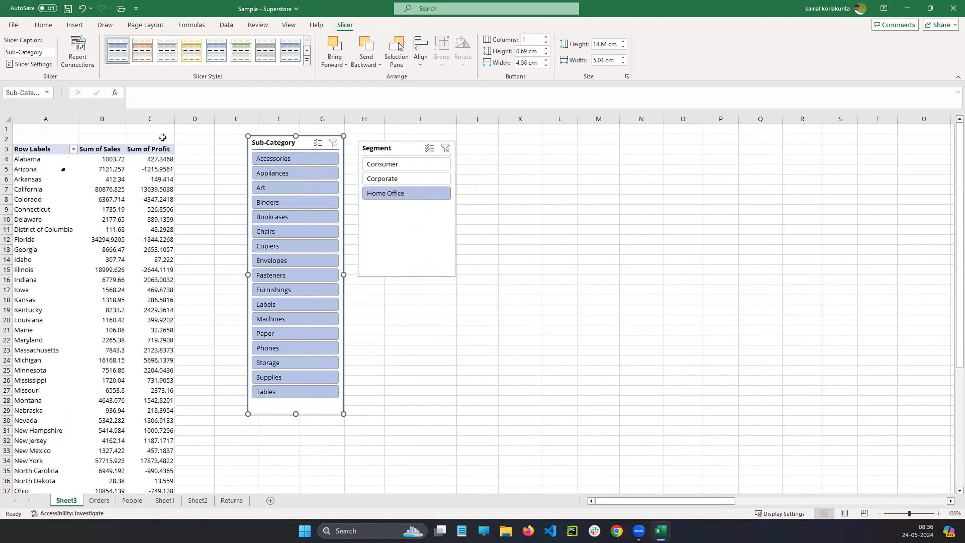
# - Insert a State slicer for the PivotTable
pyautogui.click(147, 144)
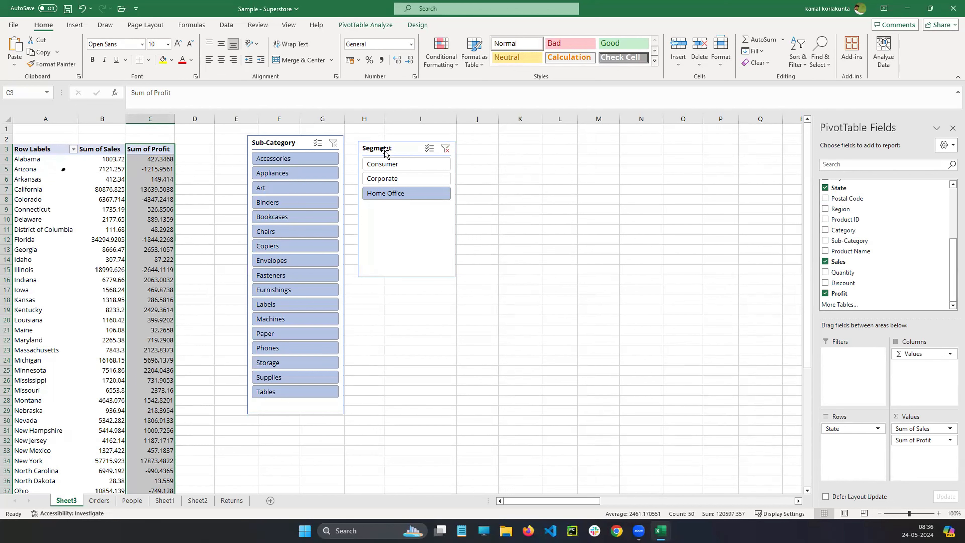
pyautogui.click(365, 25)
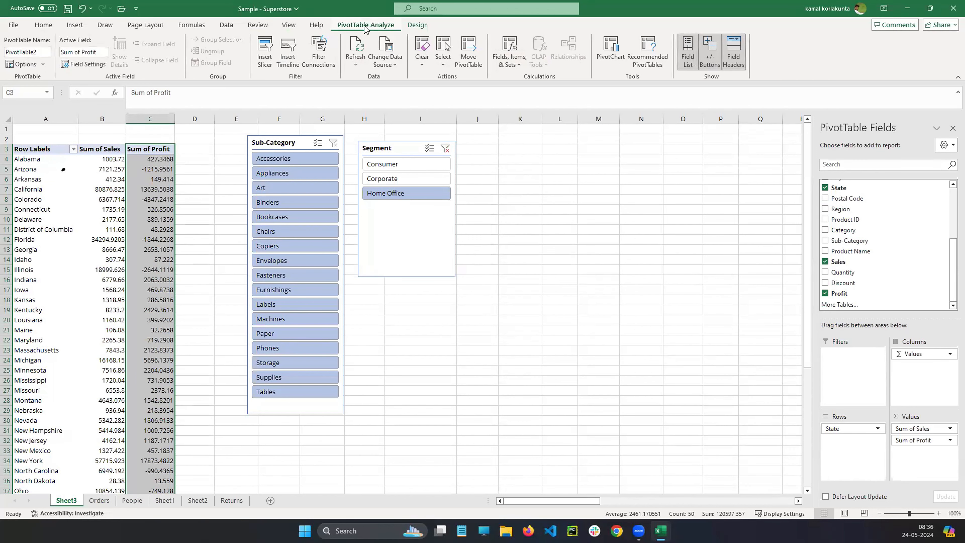
pyautogui.click(273, 47)
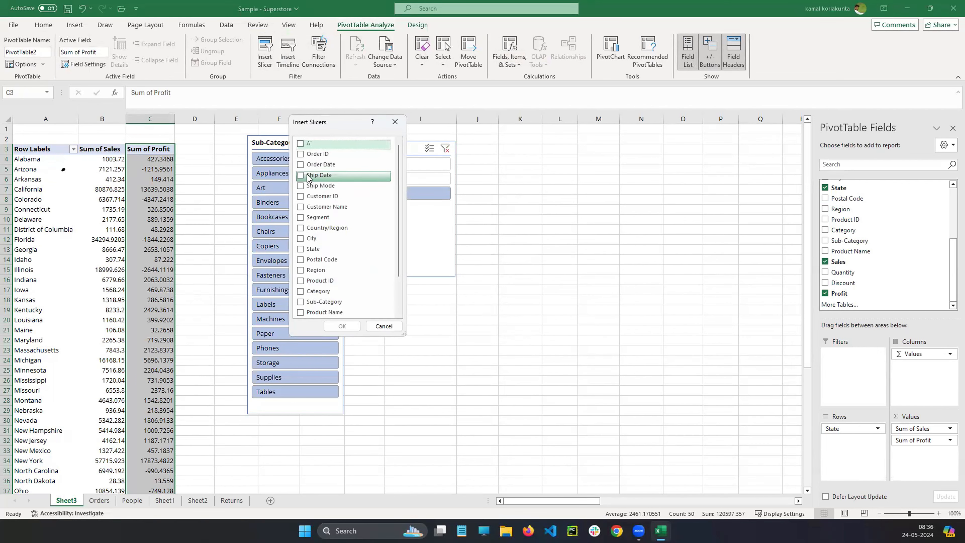
pyautogui.click(300, 249)
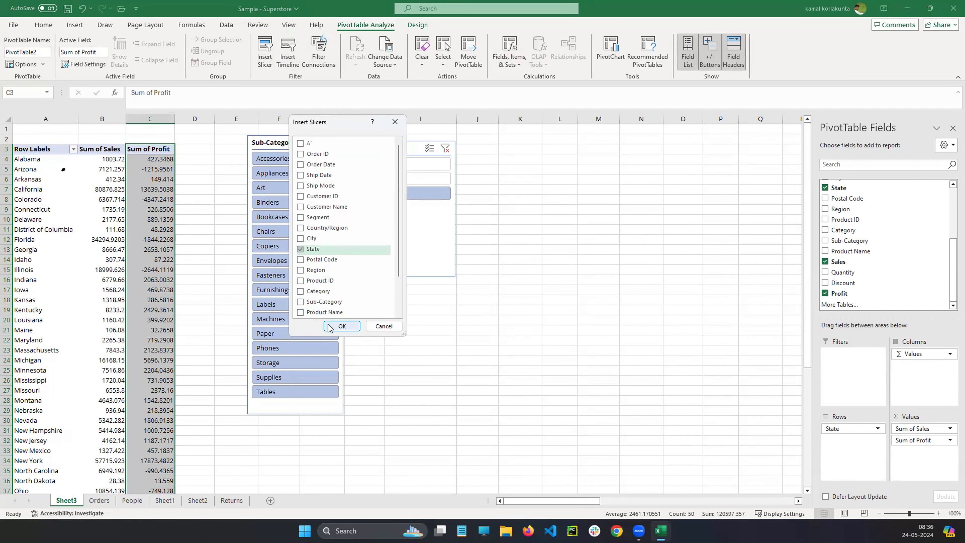
pyautogui.click(342, 326)
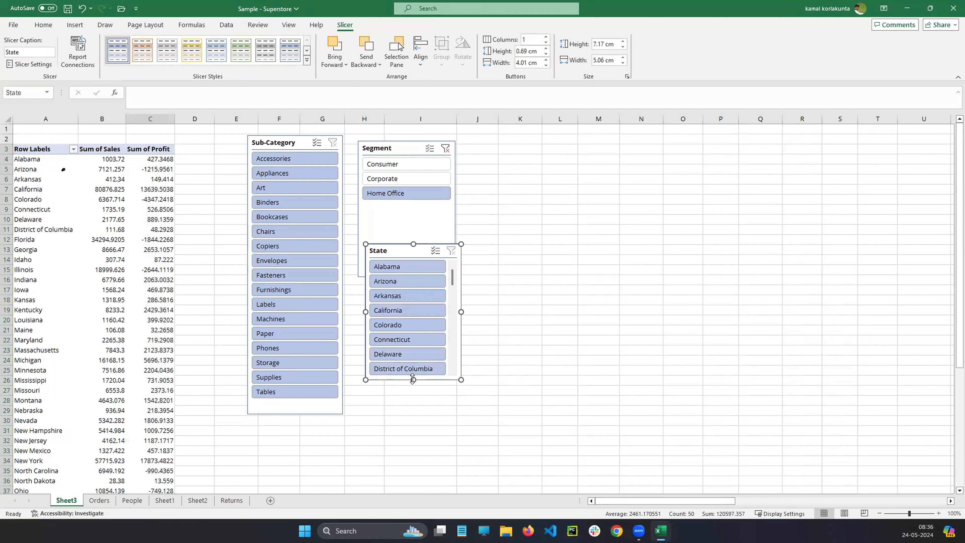
# - Place the State slicer to the right of the Segment slicer and stretch it to about 20.8 cm high
pyautogui.moveTo(413, 379); pyautogui.dragTo(410, 463)
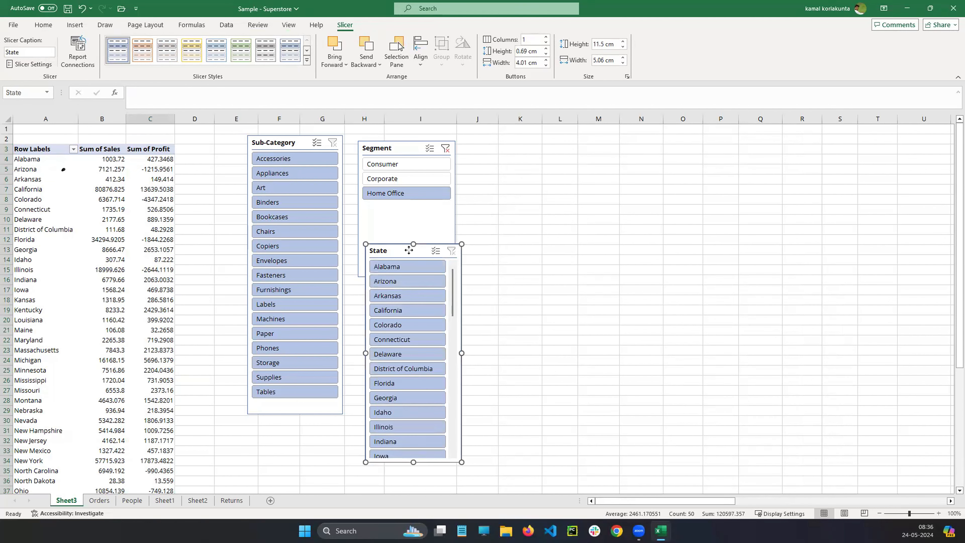
pyautogui.moveTo(407, 255); pyautogui.dragTo(516, 148)
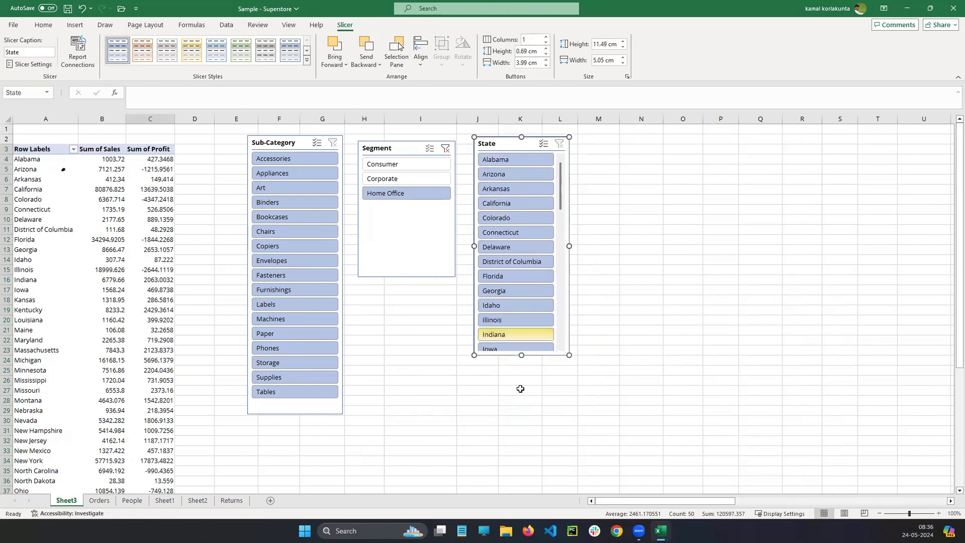
pyautogui.moveTo(519, 365); pyautogui.dragTo(519, 494)
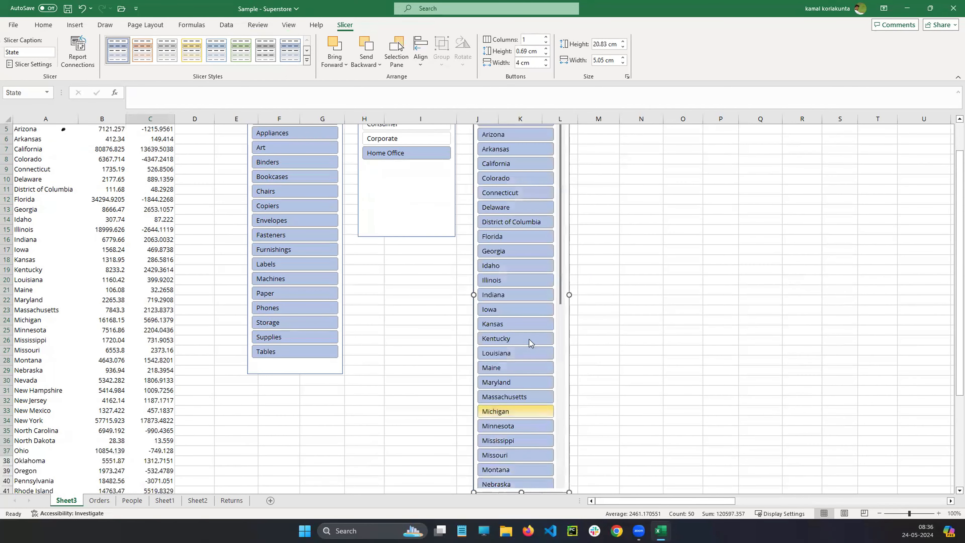
pyautogui.scroll(2, 950, 179)
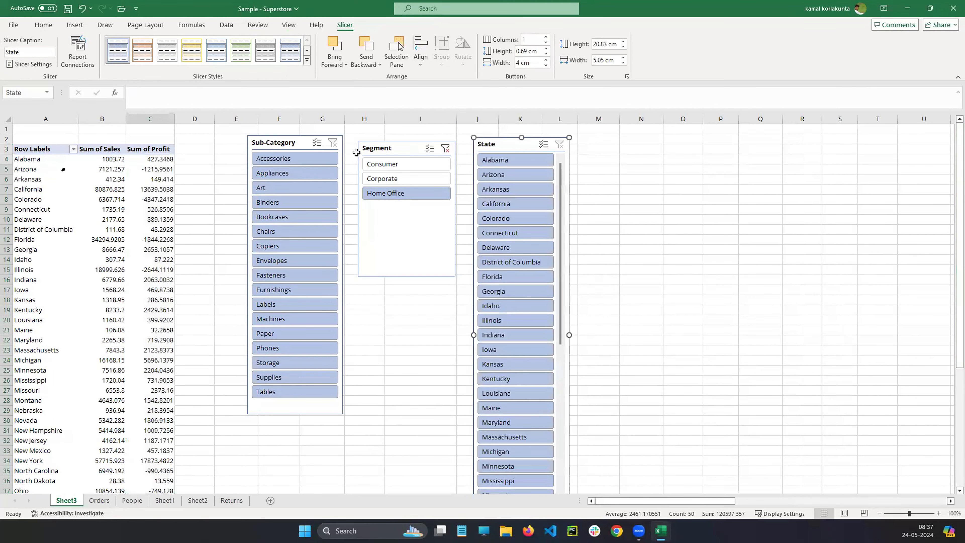
# - Check the PivotTable down to its grand total, then filter it to Washington with the State slicer
pyautogui.click(141, 151)
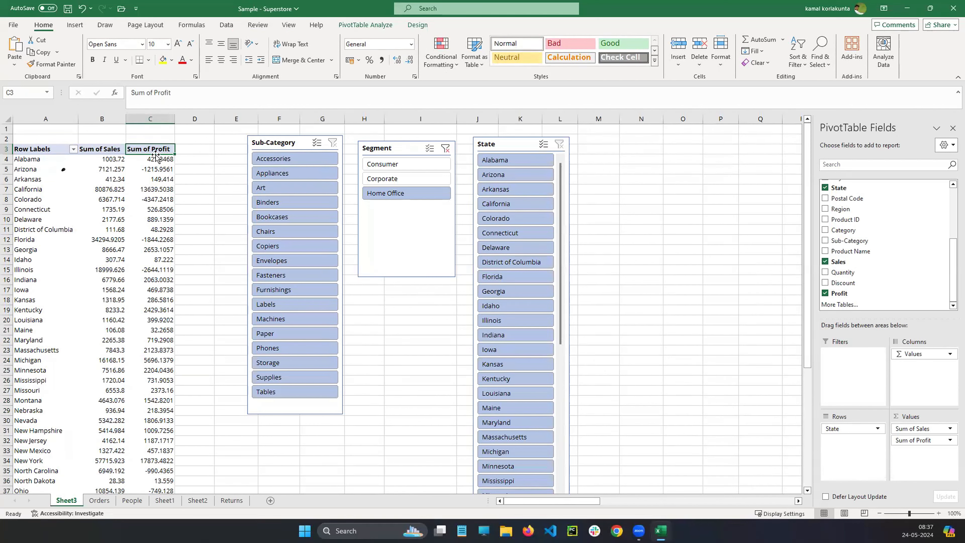
pyautogui.moveTo(807, 163); pyautogui.dragTo(805, 284)
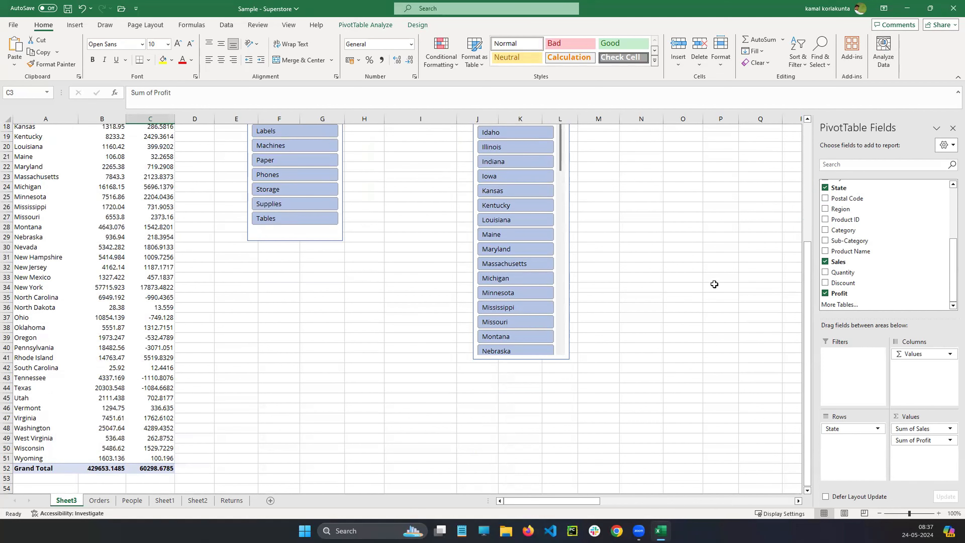
pyautogui.moveTo(808, 253); pyautogui.dragTo(809, 122)
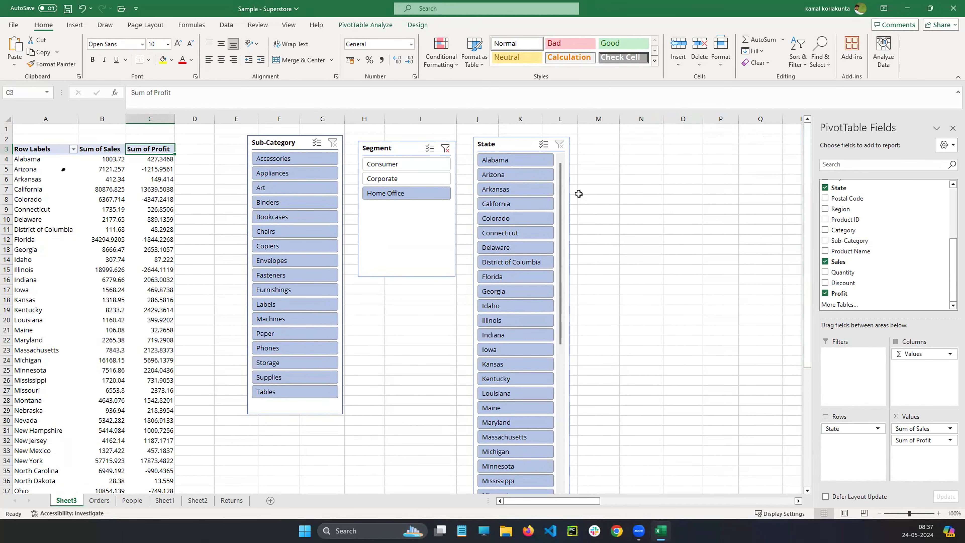
pyautogui.moveTo(559, 179)
pyautogui.mouseDown()
pyautogui.moveTo(553, 344)
pyautogui.moveTo(556, 164)
pyautogui.mouseUp()
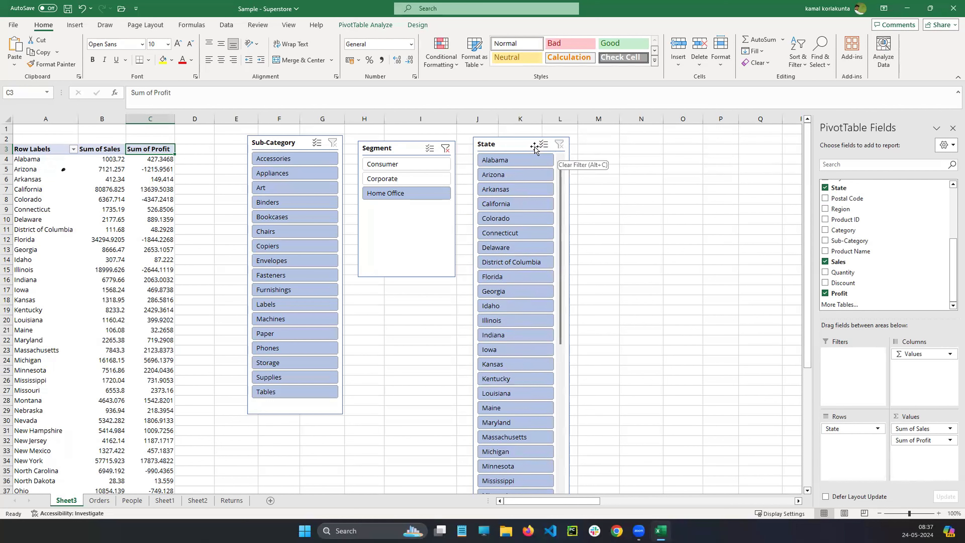
pyautogui.click(507, 146)
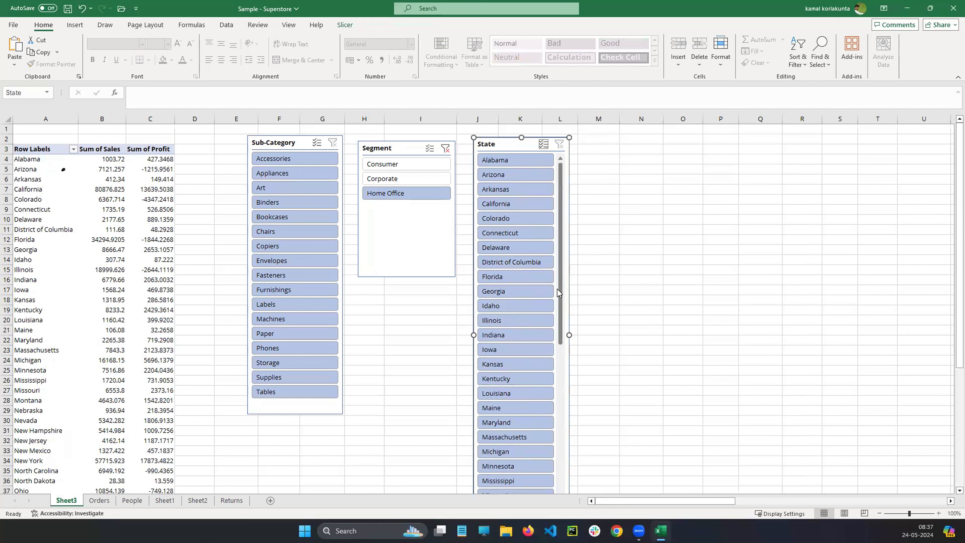
pyautogui.moveTo(558, 292); pyautogui.dragTo(549, 470)
pyautogui.click(515, 451)
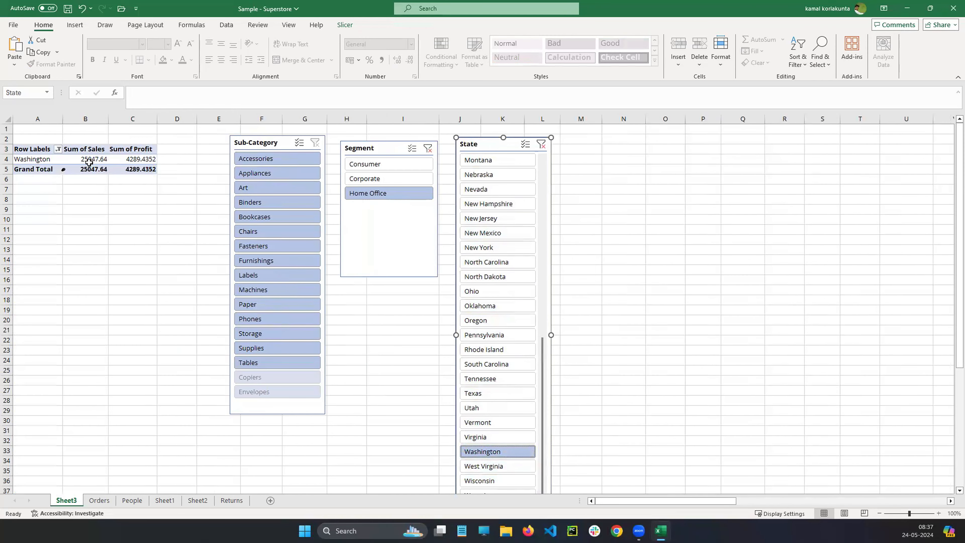
# - Switch the segment filter to Consumer and limit the sub-category filter to Phones
pyautogui.moveTo(144, 162)
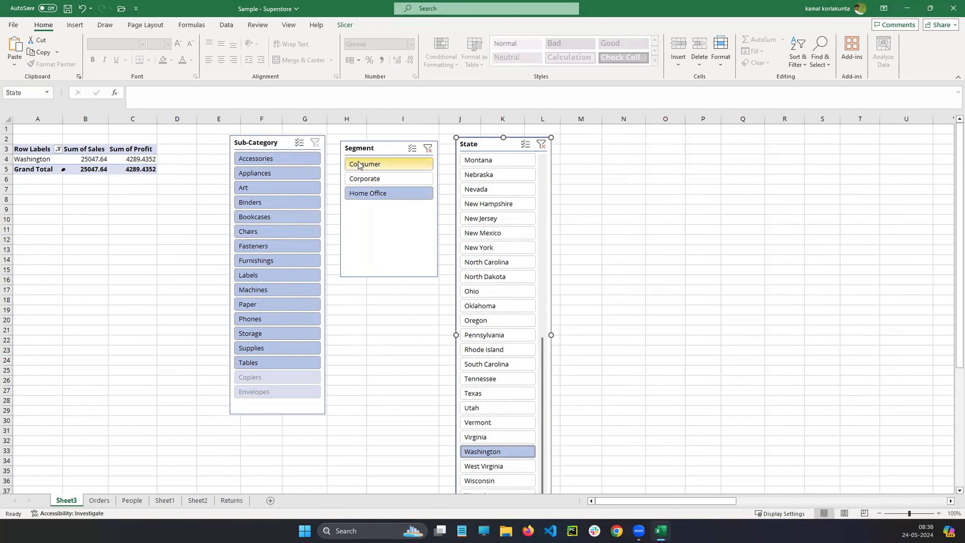
pyautogui.click(370, 164)
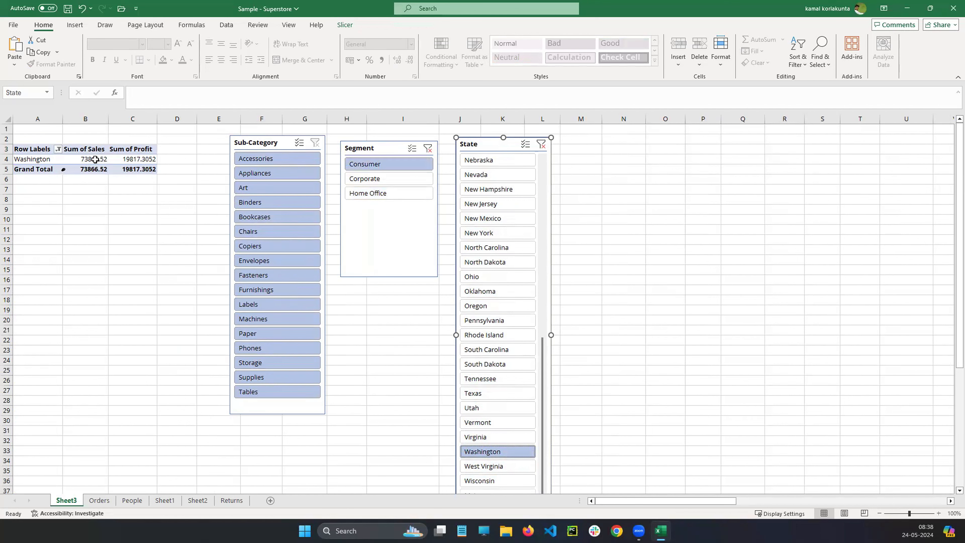
pyautogui.moveTo(85, 164)
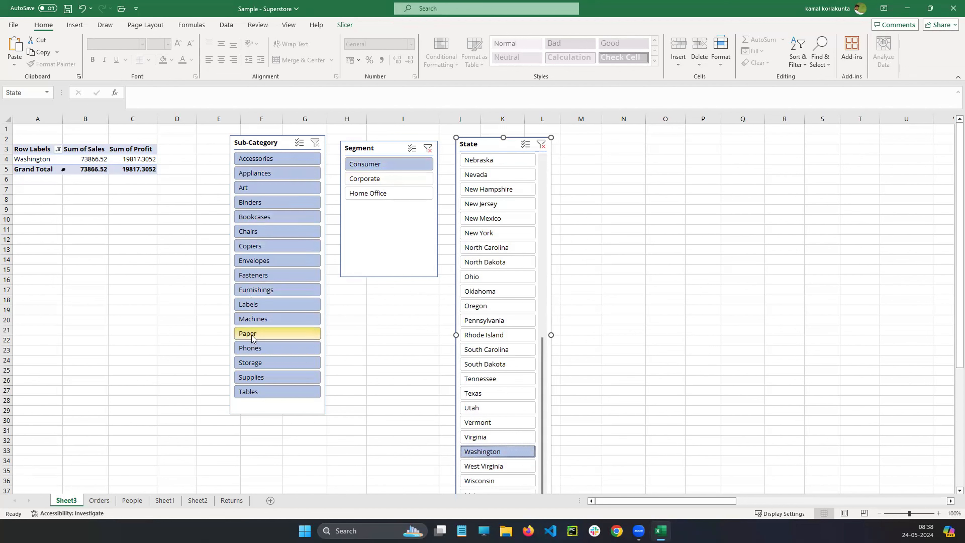
pyautogui.click(254, 348)
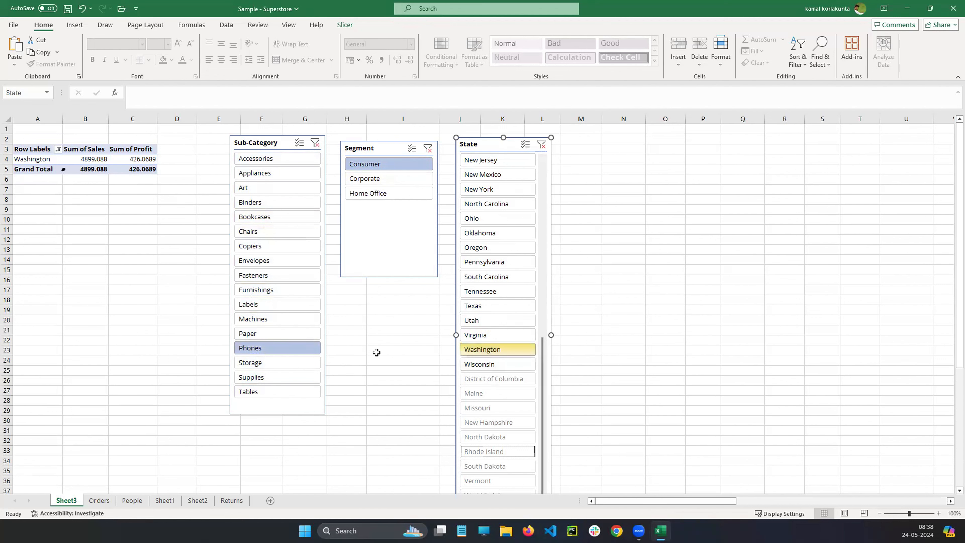
pyautogui.click(281, 348)
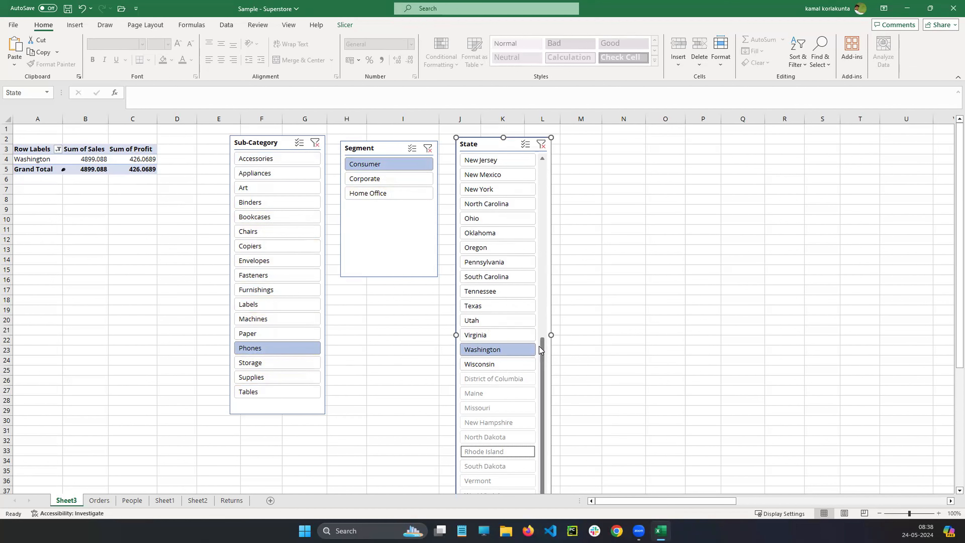
pyautogui.click(132, 152)
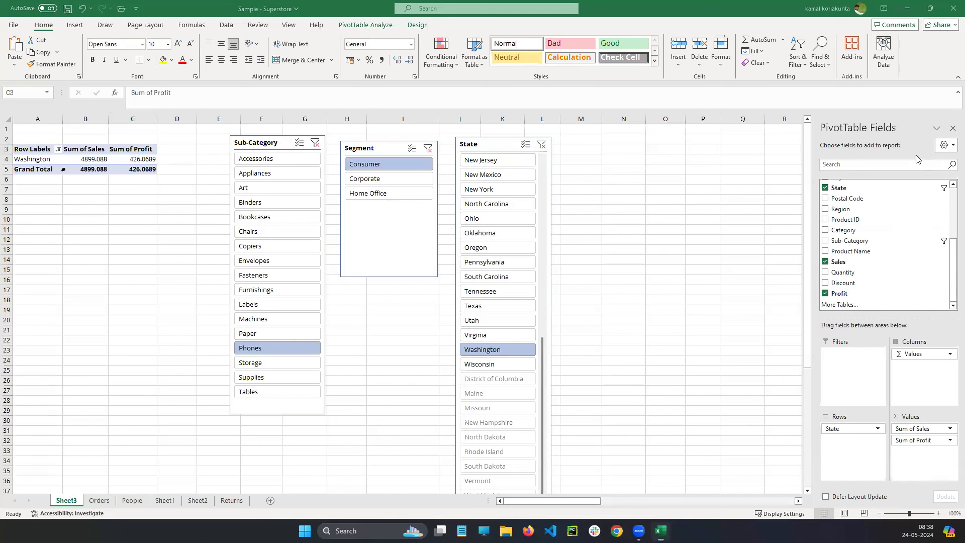
pyautogui.click(426, 23)
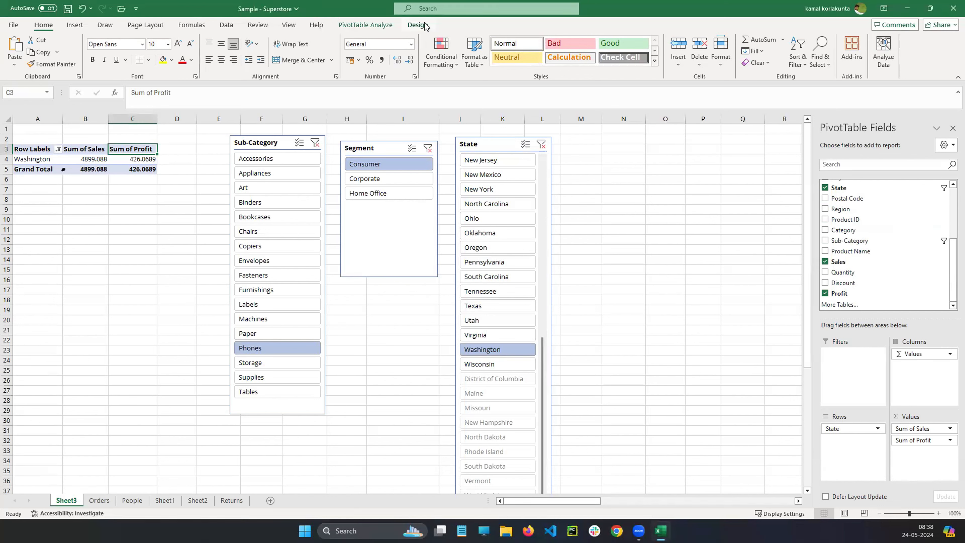
pyautogui.click(425, 26)
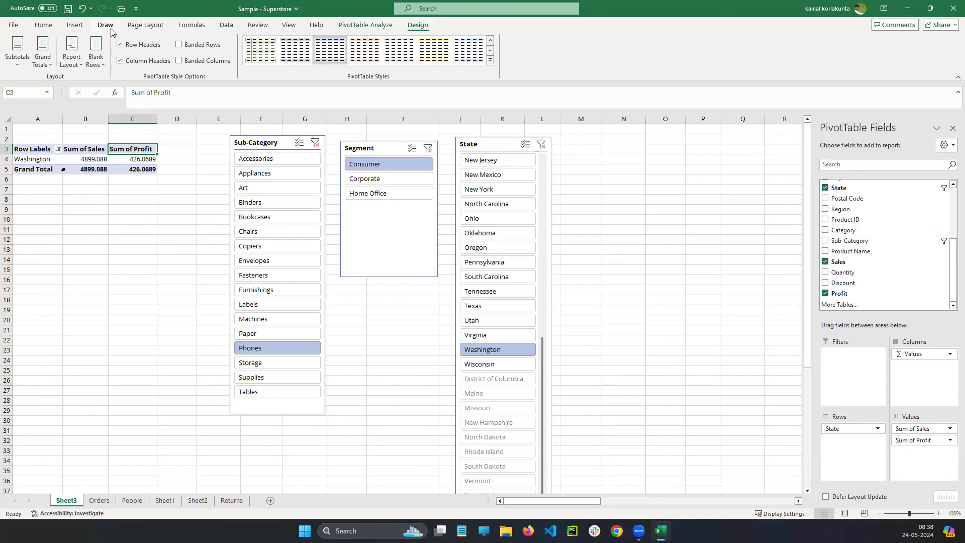
pyautogui.click(77, 25)
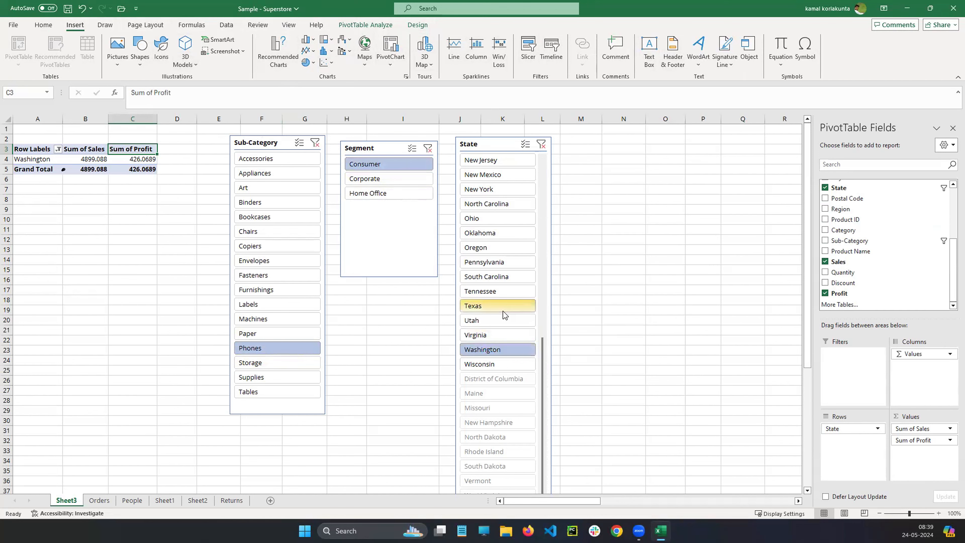
# - Clear the Washington selection in the State slicer to include all states again
pyautogui.click(482, 349)
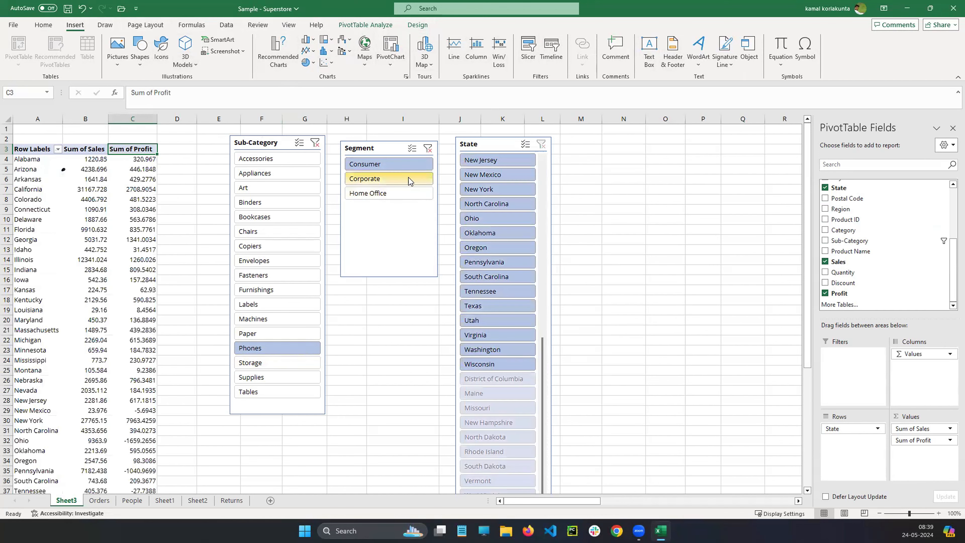
# - Clear the Segment and Sub-Category slicer filters, and line the Segment and State slicers up snugly beside the Sub-Category slicer
pyautogui.click(400, 166)
pyautogui.click(295, 347)
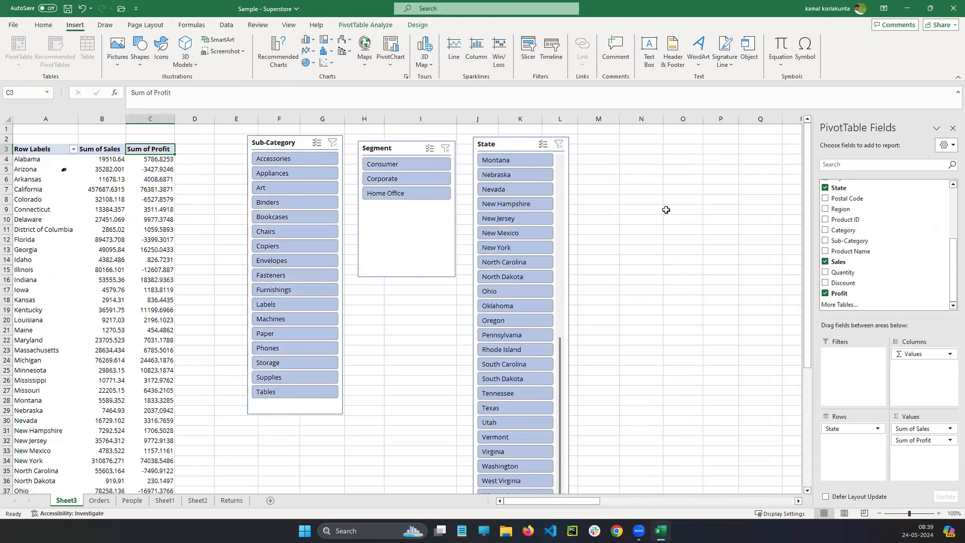
pyautogui.moveTo(456, 156)
pyautogui.mouseDown()
pyautogui.moveTo(442, 152)
pyautogui.moveTo(493, 149)
pyautogui.moveTo(464, 149)
pyautogui.mouseUp()
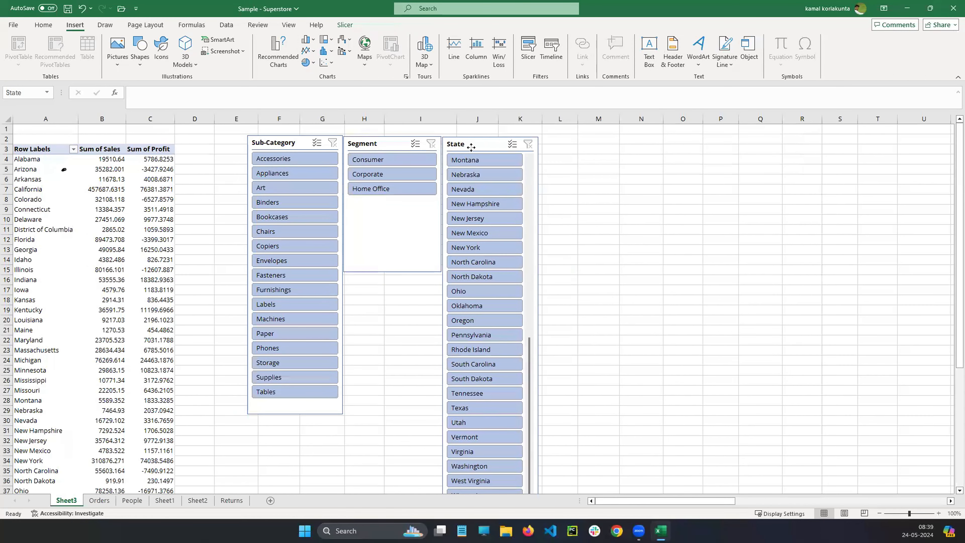
# - Insert a 3-D Clustered Column PivotChart based on the PivotTable of sales and profit by state
pyautogui.click(144, 151)
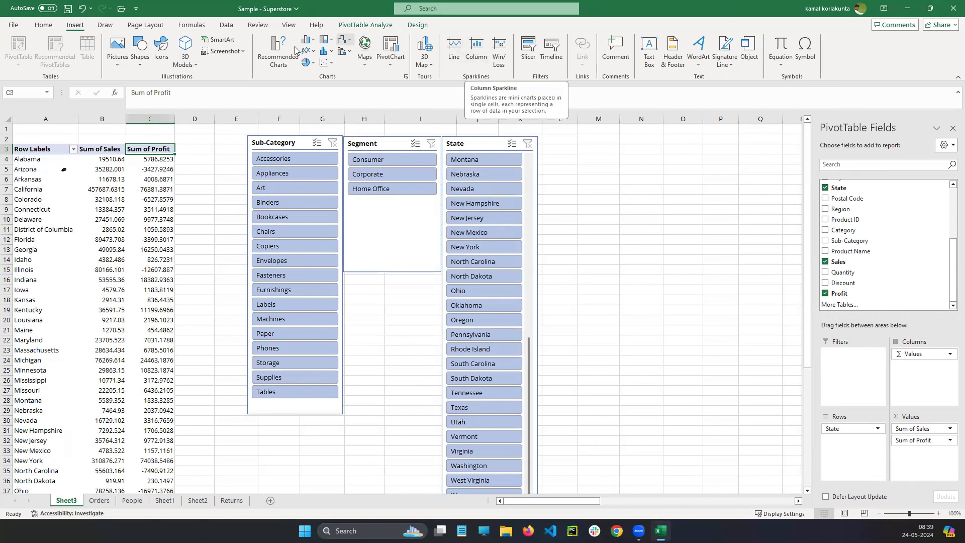
pyautogui.click(272, 58)
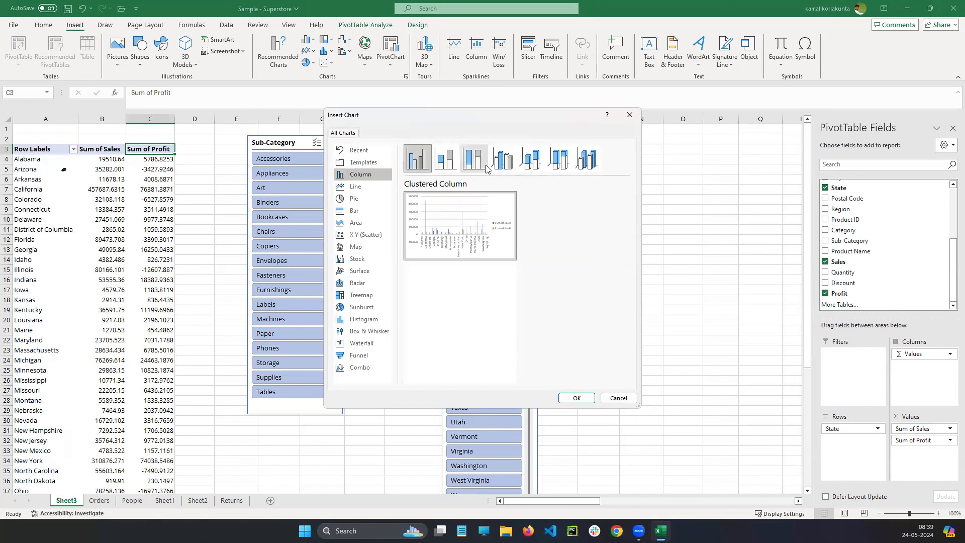
pyautogui.click(502, 167)
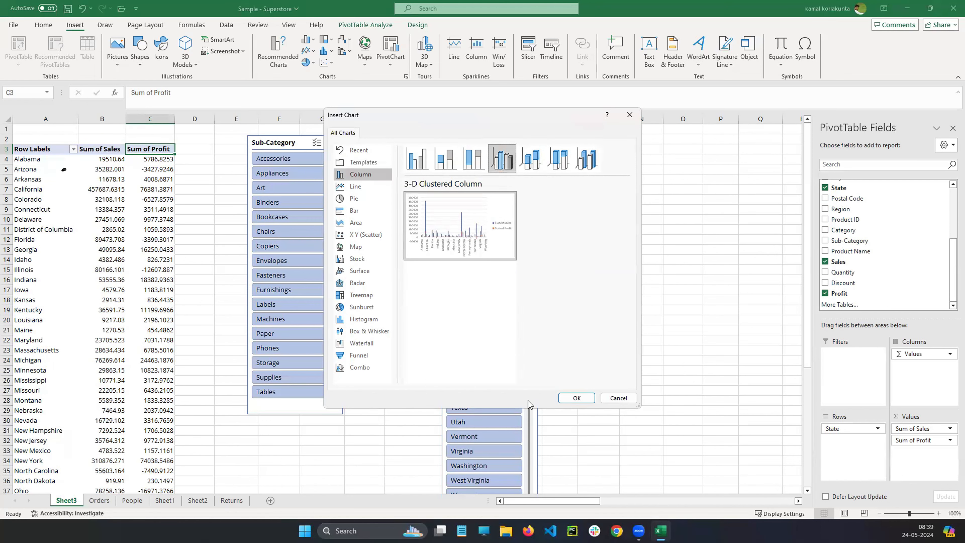
pyautogui.click(570, 398)
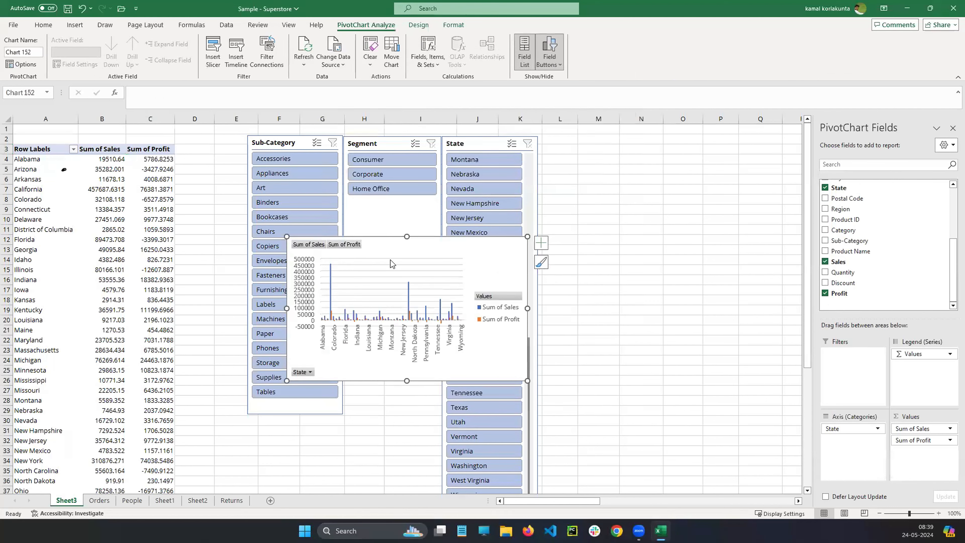
# - Move the 3-D column chart beside the State slicer and enlarge it to cover about columns A to Q and rows 2 to 36
pyautogui.moveTo(460, 266); pyautogui.dragTo(683, 154)
pyautogui.moveTo(665, 281); pyautogui.dragTo(665, 349)
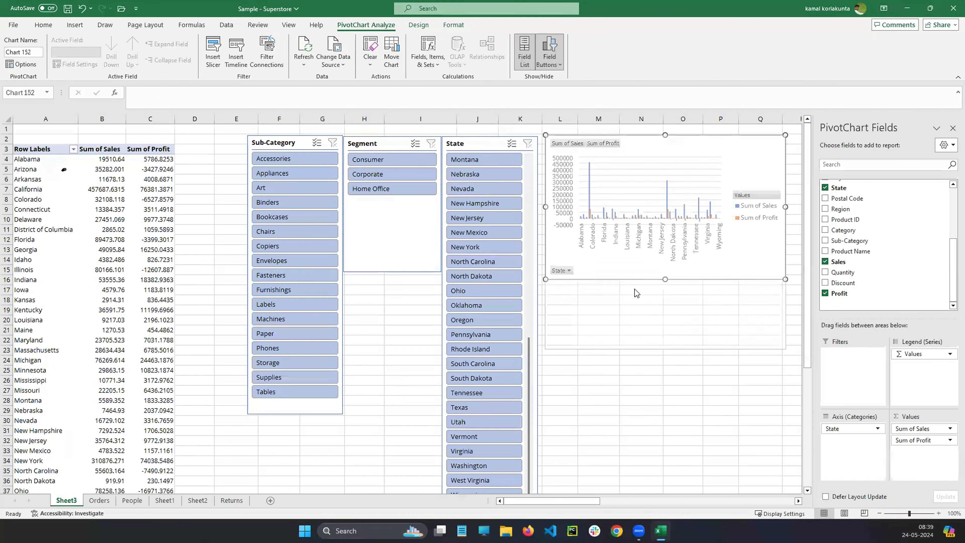
pyautogui.moveTo(542, 242); pyautogui.dragTo(129, 243)
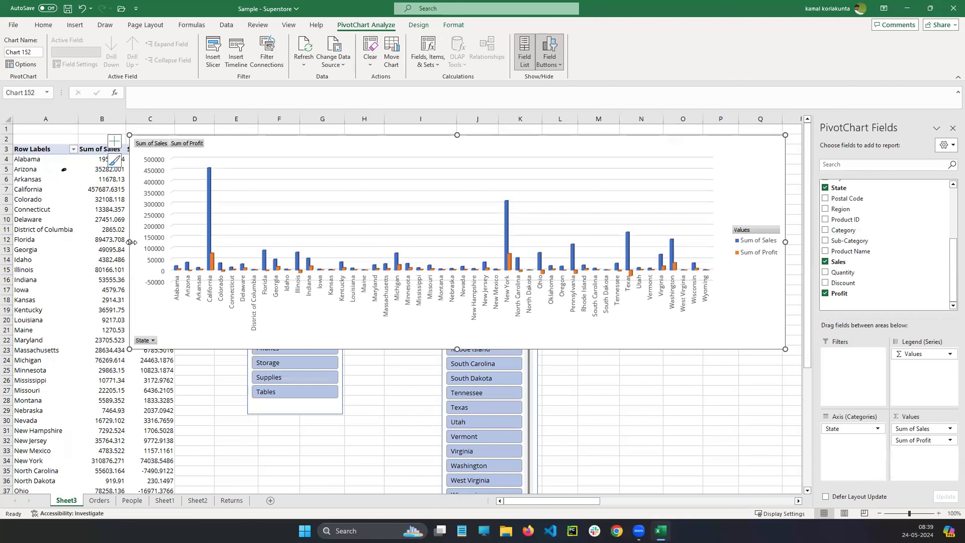
pyautogui.moveTo(132, 242); pyautogui.dragTo(26, 242)
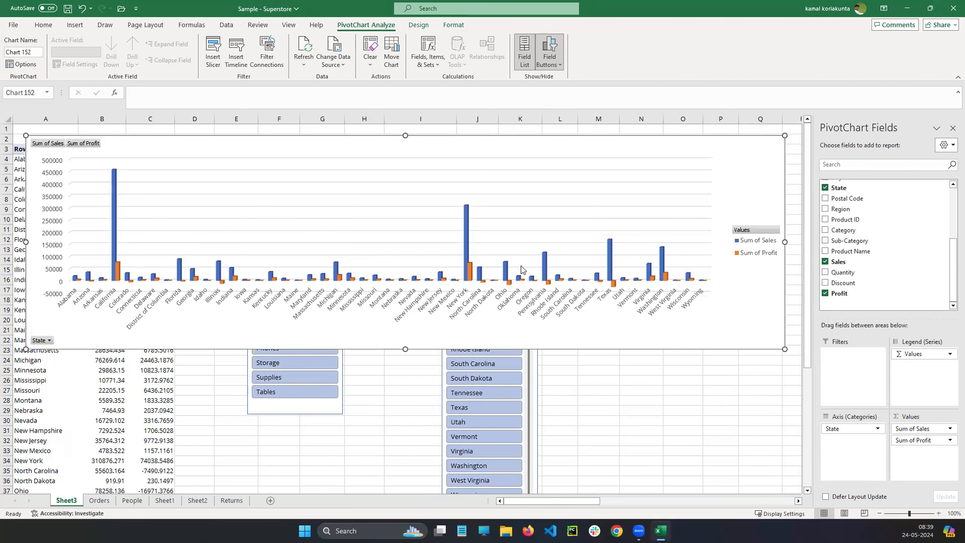
pyautogui.moveTo(405, 348); pyautogui.dragTo(405, 488)
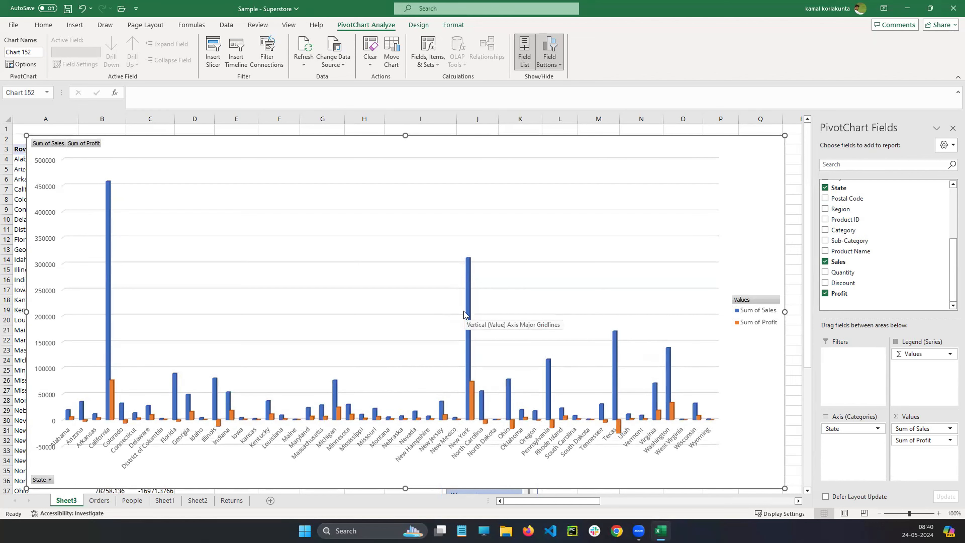
# - Cut the 3-D column chart from the sheet and insert a Clustered Column PivotChart in its place
pyautogui.rightClick(739, 177)
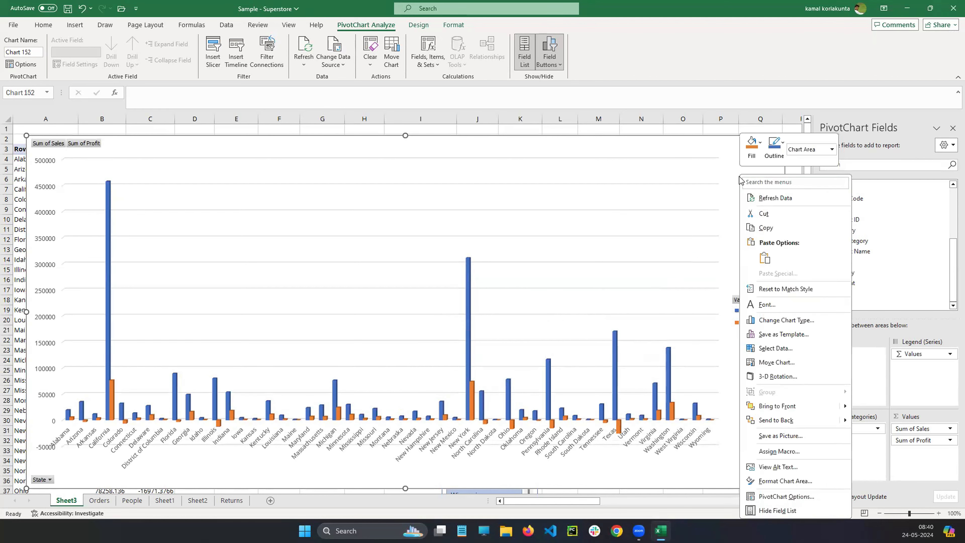
pyautogui.click(751, 210)
pyautogui.click(75, 25)
pyautogui.click(390, 44)
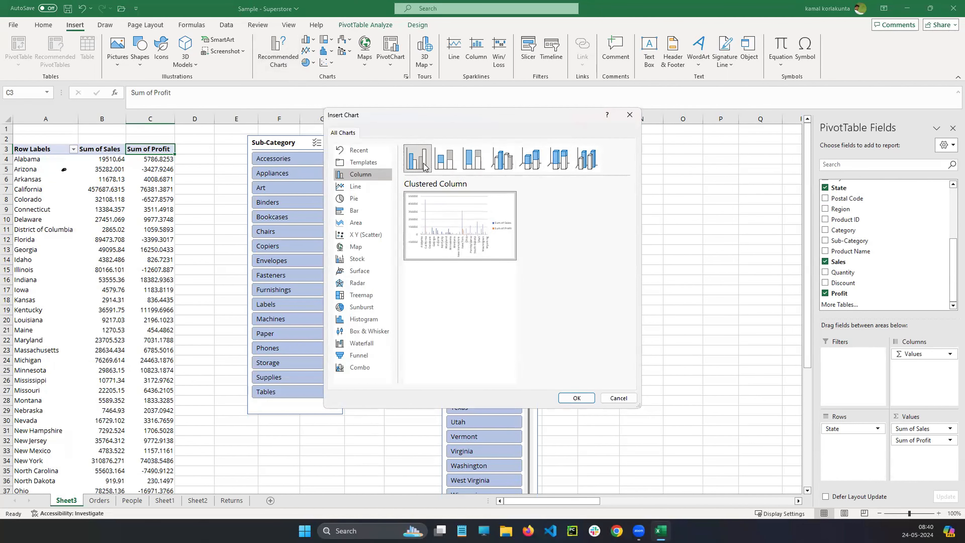
pyautogui.click(577, 397)
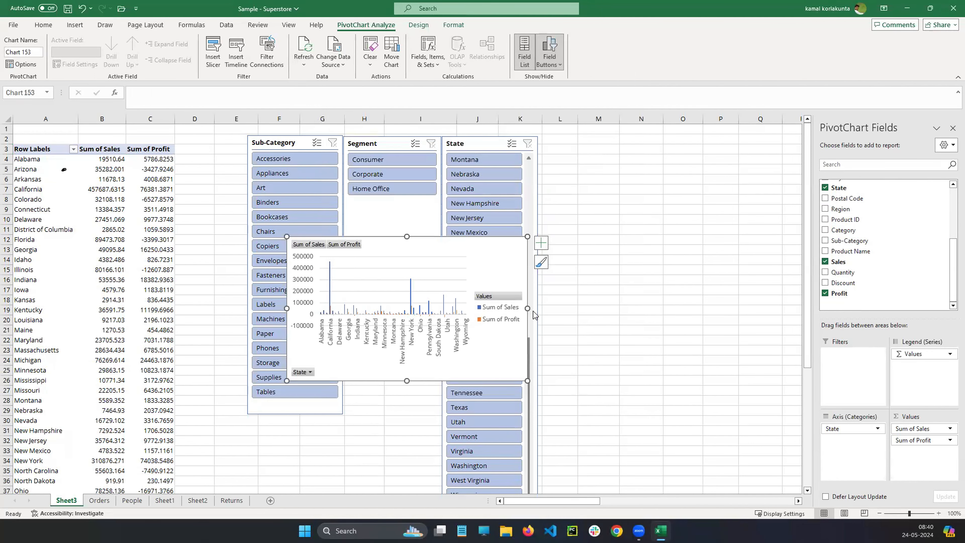
# - Widen the clustered column chart rightward to about column P, then cut it from the sheet
pyautogui.moveTo(527, 307); pyautogui.dragTo(739, 308)
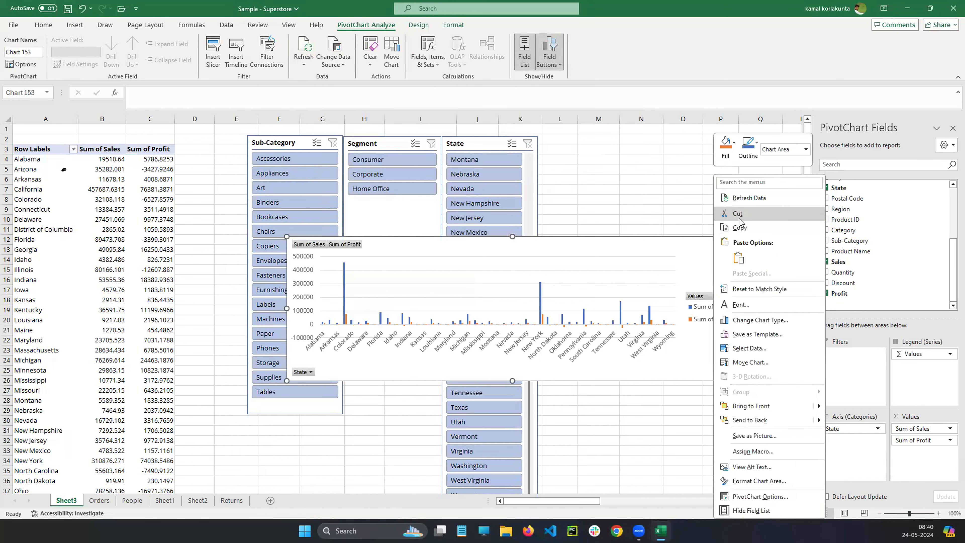
pyautogui.click(727, 216)
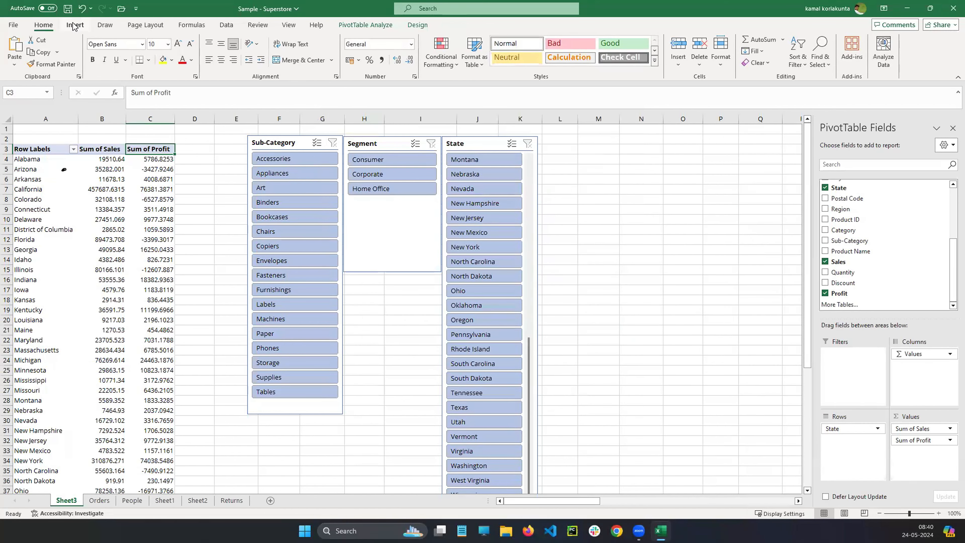
# - Start a new PivotChart and compare the previews of the line chart variants, from Line and Stacked Line through 3-D Line
pyautogui.click(86, 29)
pyautogui.click(390, 47)
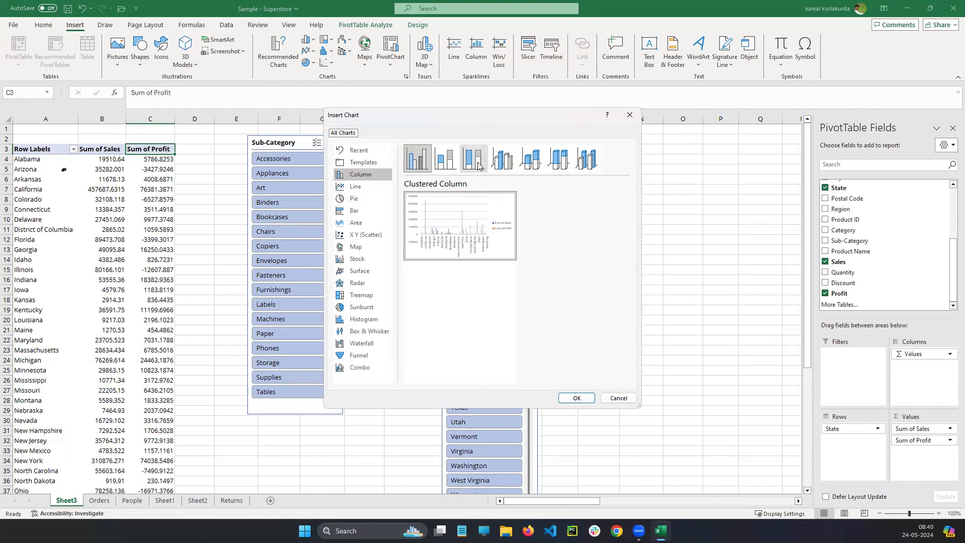
pyautogui.click(355, 187)
pyautogui.moveTo(452, 222)
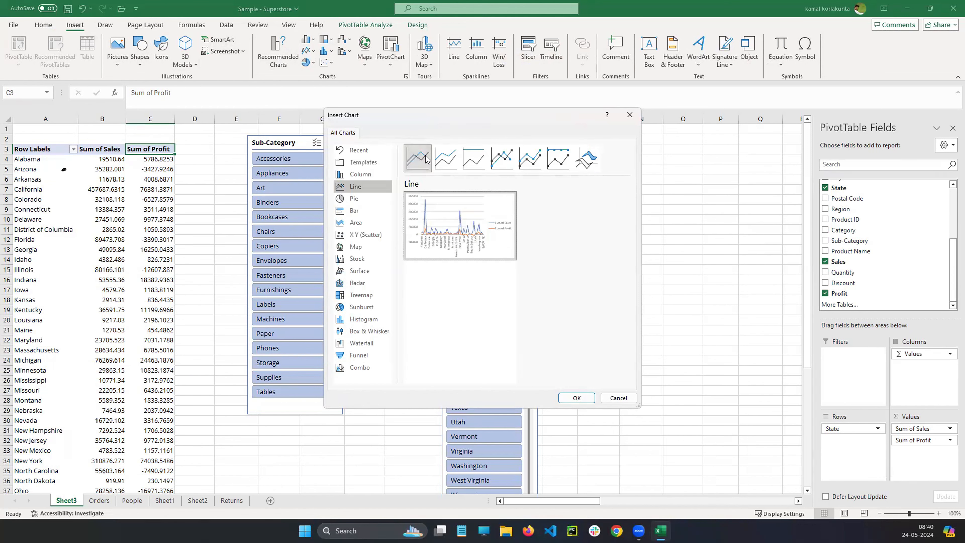
pyautogui.click(446, 162)
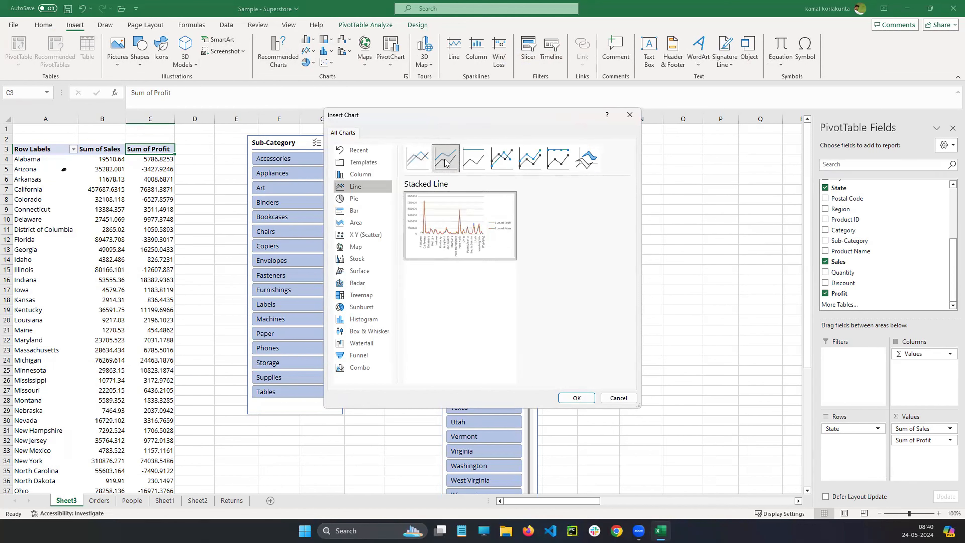
pyautogui.click(474, 160)
pyautogui.click(509, 161)
pyautogui.click(532, 163)
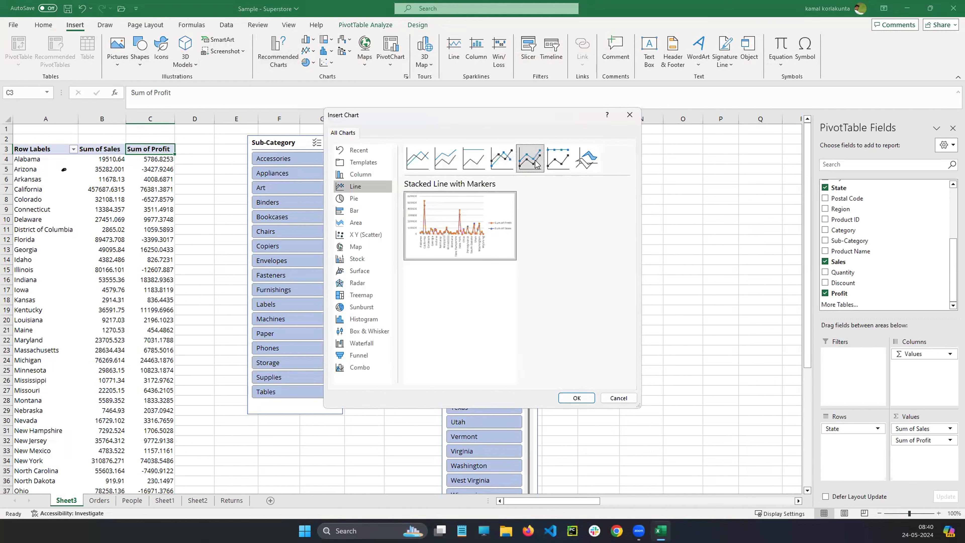
pyautogui.click(555, 163)
pyautogui.click(577, 166)
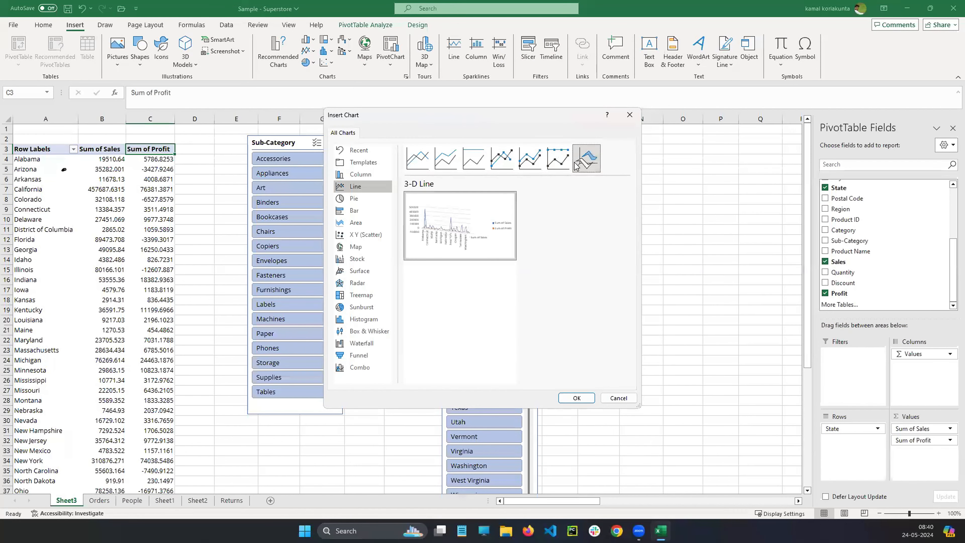
pyautogui.click(478, 167)
pyautogui.click(446, 162)
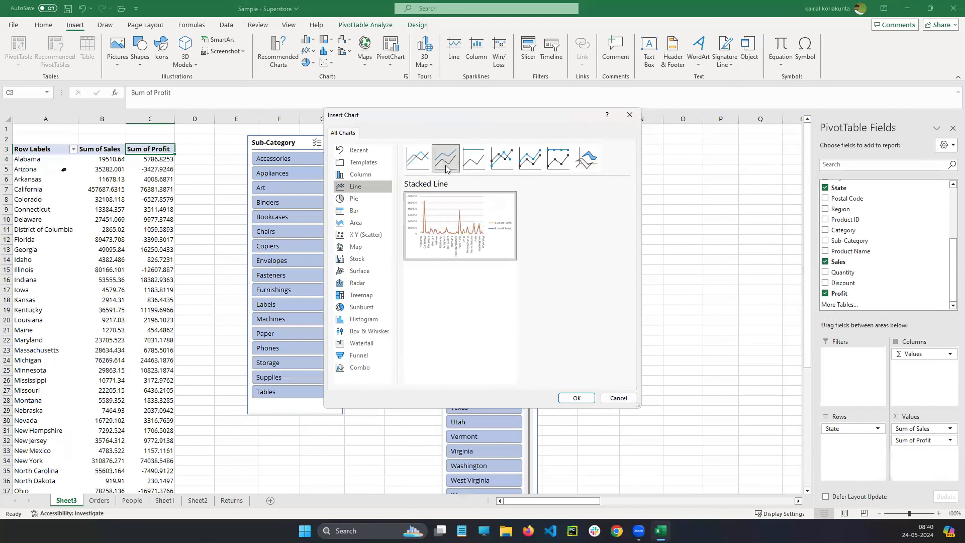
pyautogui.click(417, 167)
# - Compare the enlarged previews of Line and Line with Markers, then insert a Line with Markers PivotChart
pyautogui.click(498, 168)
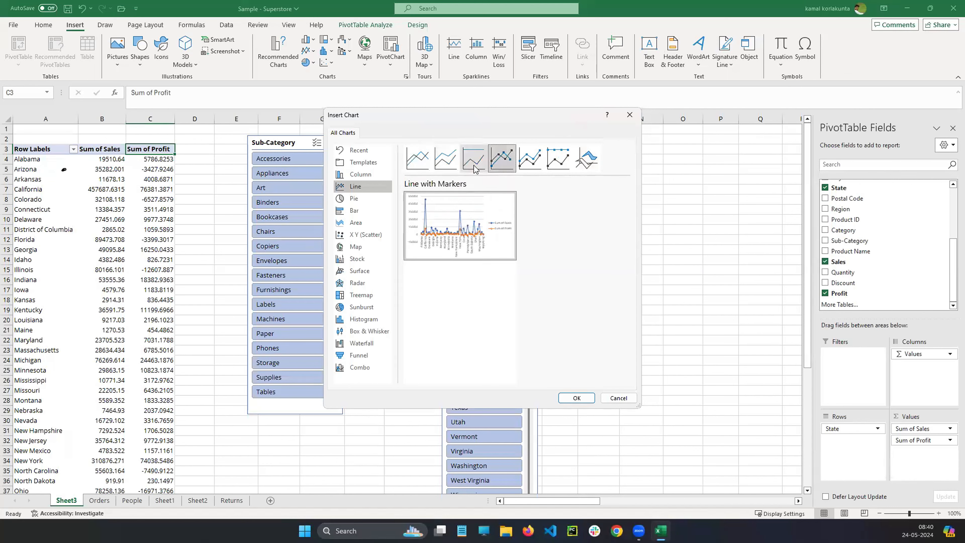
pyautogui.click(465, 167)
pyautogui.click(502, 167)
pyautogui.moveTo(467, 238)
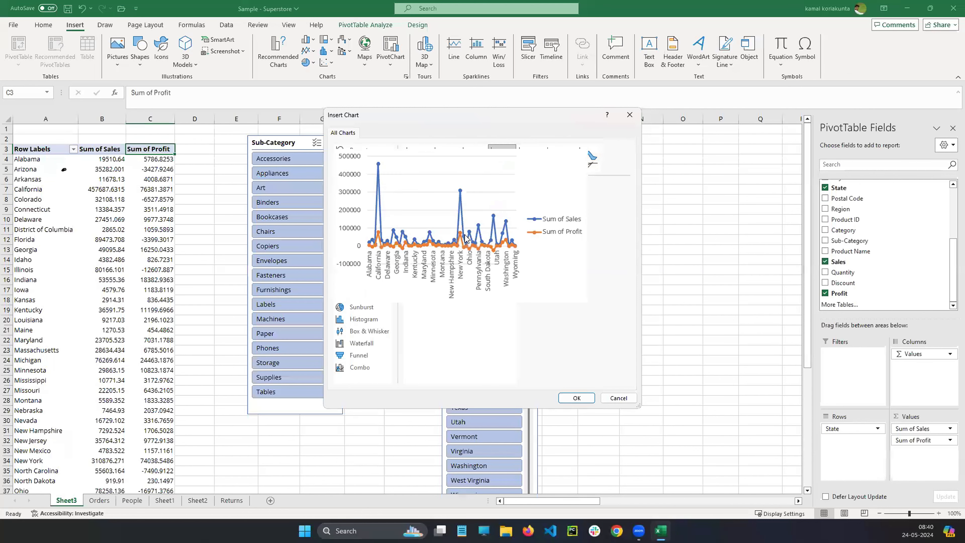
pyautogui.click(417, 158)
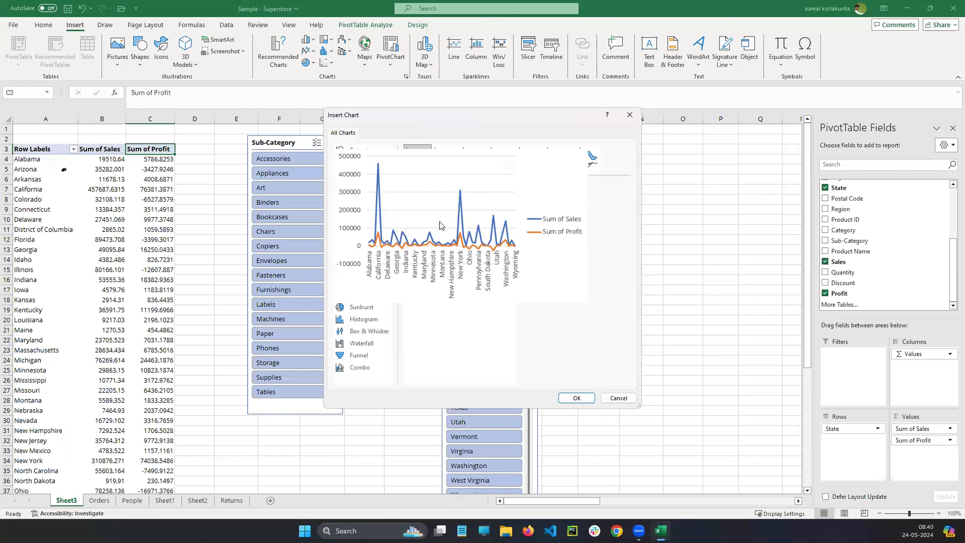
pyautogui.click(501, 159)
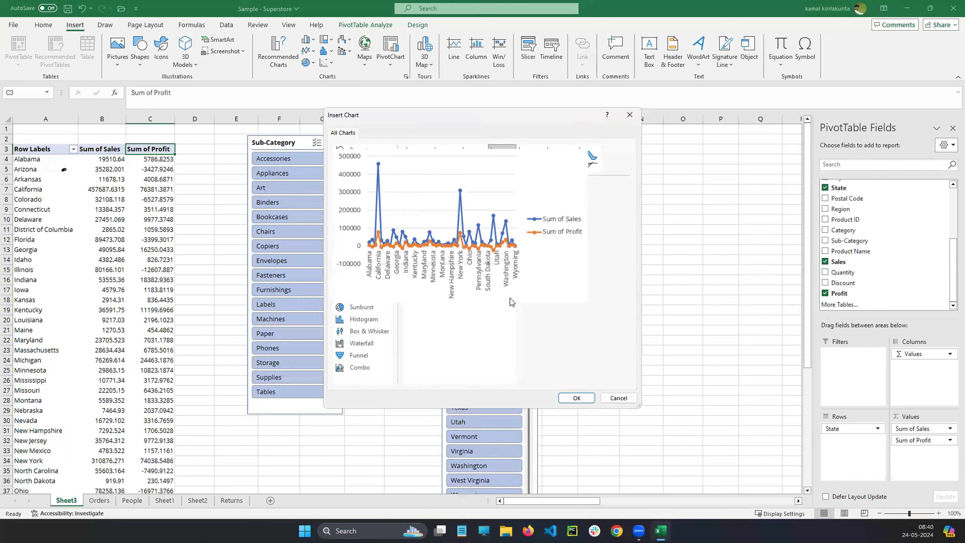
pyautogui.click(576, 399)
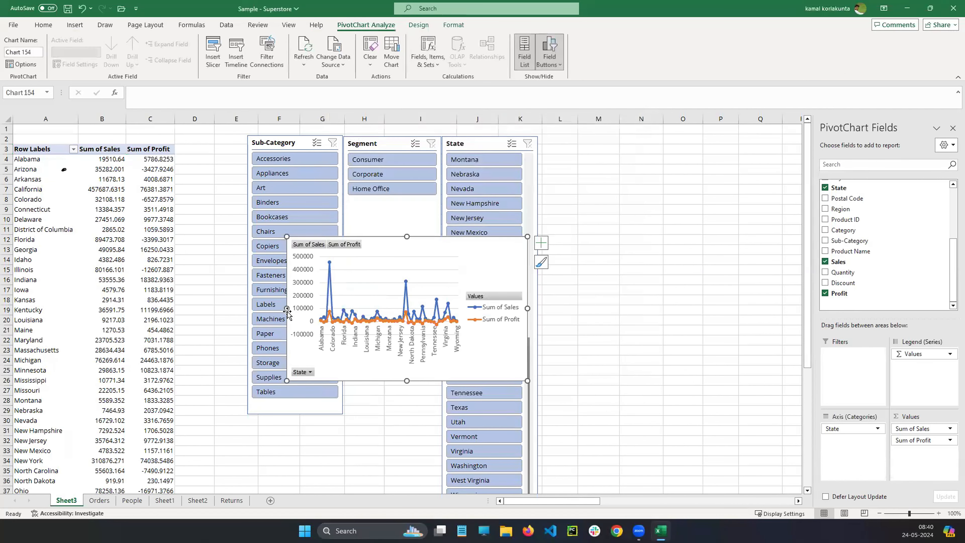
# - Enlarge the line chart to span about columns A to Q and rows 12 to 36
pyautogui.moveTo(281, 309); pyautogui.dragTo(28, 308)
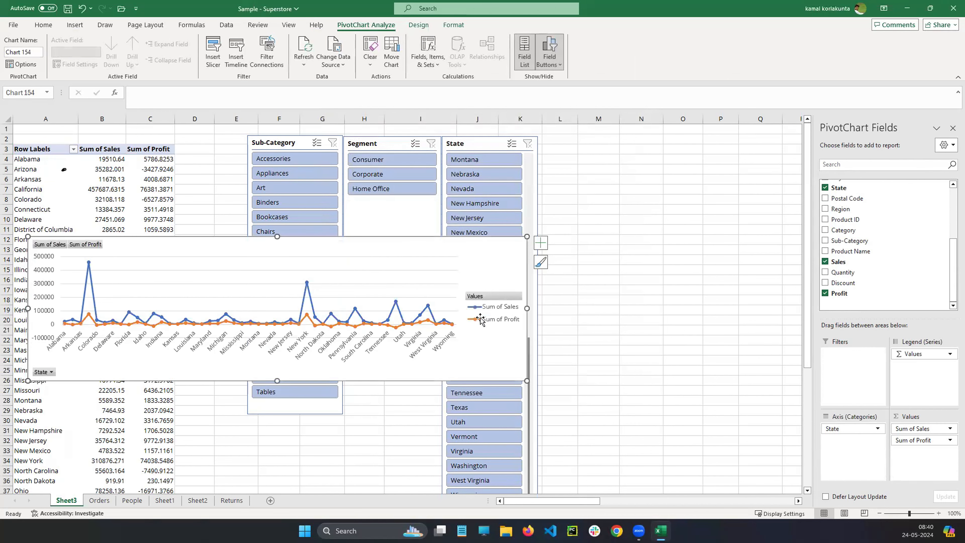
pyautogui.moveTo(527, 307); pyautogui.dragTo(772, 306)
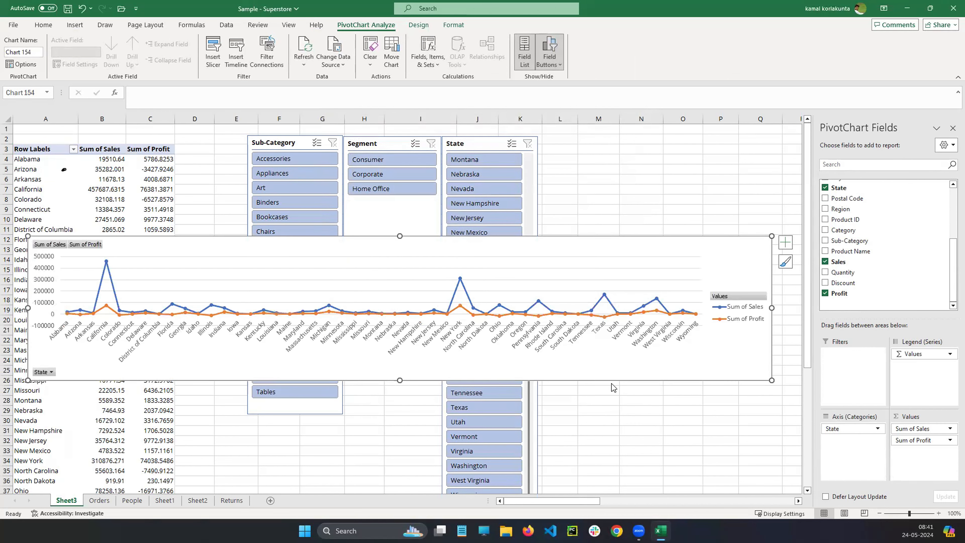
pyautogui.moveTo(396, 382); pyautogui.dragTo(401, 486)
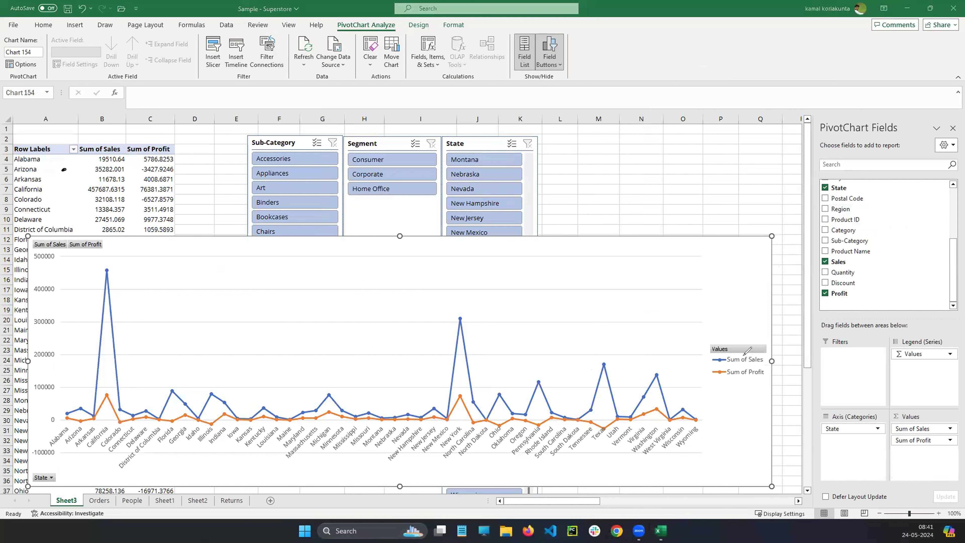
# - Annotate the Sum of Sales legend entry and the New York and California sales peaks in red, then erase the marks
pyautogui.moveTo(744, 354); pyautogui.dragTo(741, 351)
pyautogui.moveTo(460, 424); pyautogui.dragTo(475, 302)
pyautogui.moveTo(103, 427)
pyautogui.mouseDown()
pyautogui.moveTo(116, 270)
pyautogui.moveTo(127, 266)
pyautogui.mouseUp()
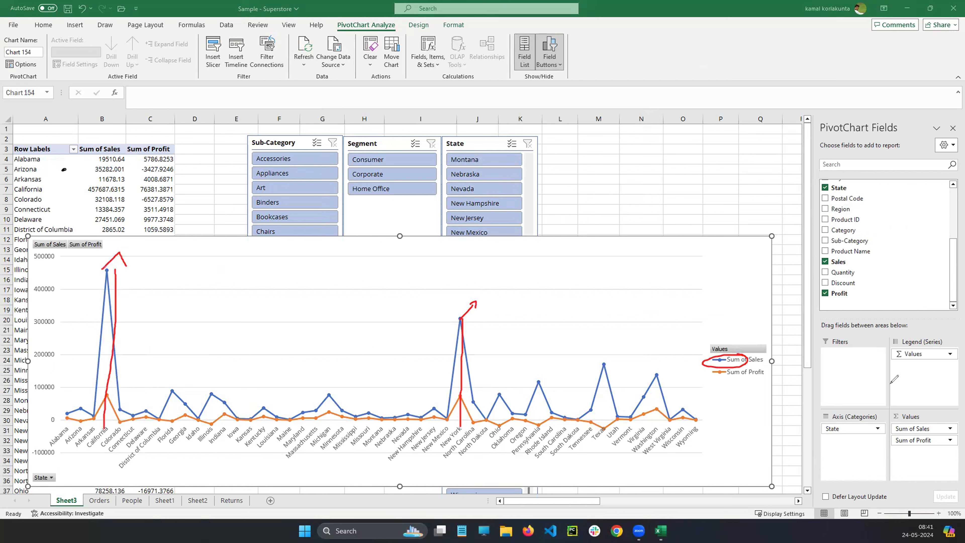
pyautogui.press('e')
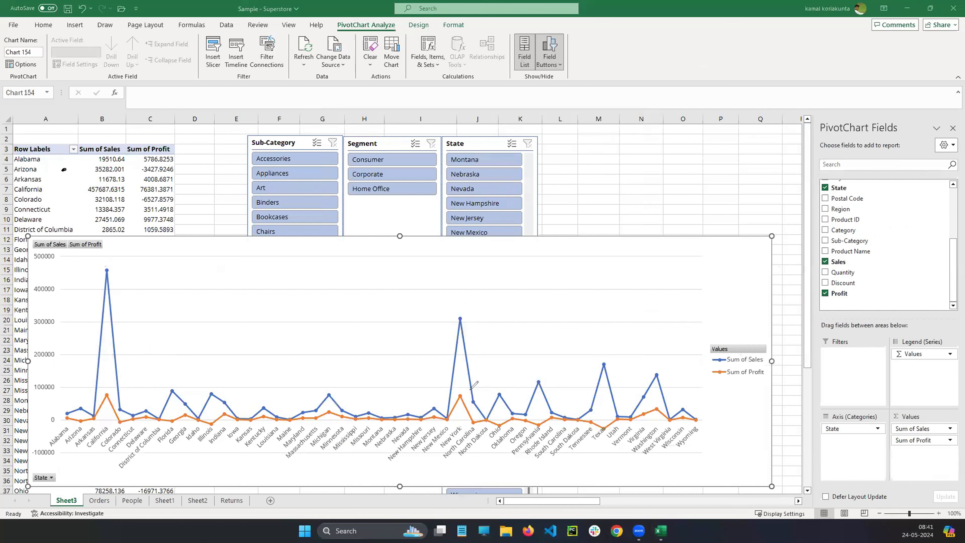
# - Circle the New York and California profit peaks in red, plus other notable states including Michigan, Florida, Illinois, Texas and Washington
pyautogui.moveTo(471, 386)
pyautogui.mouseDown()
pyautogui.moveTo(450, 412)
pyautogui.moveTo(471, 385)
pyautogui.mouseUp()
pyautogui.moveTo(106, 388)
pyautogui.mouseDown()
pyautogui.moveTo(106, 423)
pyautogui.moveTo(107, 389)
pyautogui.mouseUp()
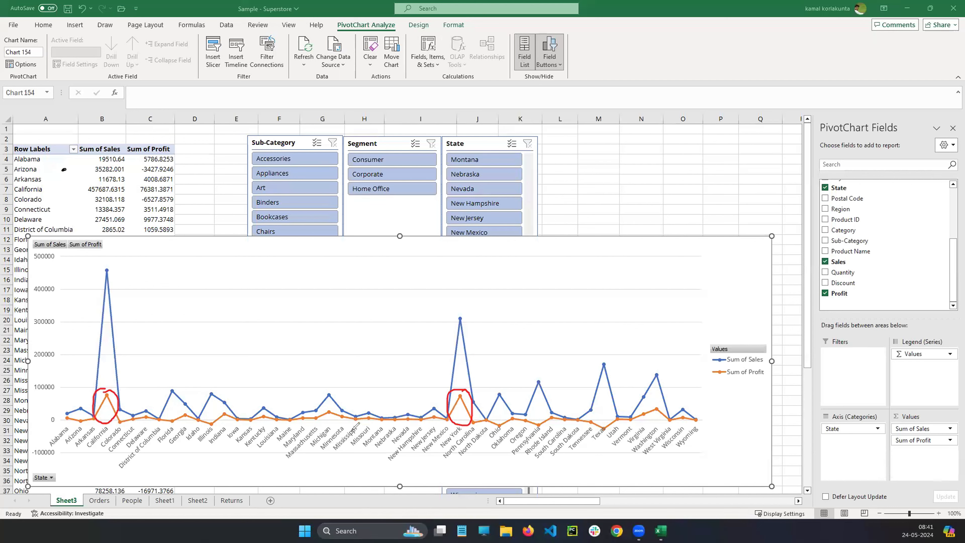
pyautogui.moveTo(329, 425); pyautogui.dragTo(323, 393)
pyautogui.moveTo(170, 386)
pyautogui.mouseDown()
pyautogui.moveTo(166, 440)
pyautogui.moveTo(182, 410)
pyautogui.moveTo(175, 393)
pyautogui.moveTo(203, 379)
pyautogui.moveTo(212, 467)
pyautogui.moveTo(227, 384)
pyautogui.mouseUp()
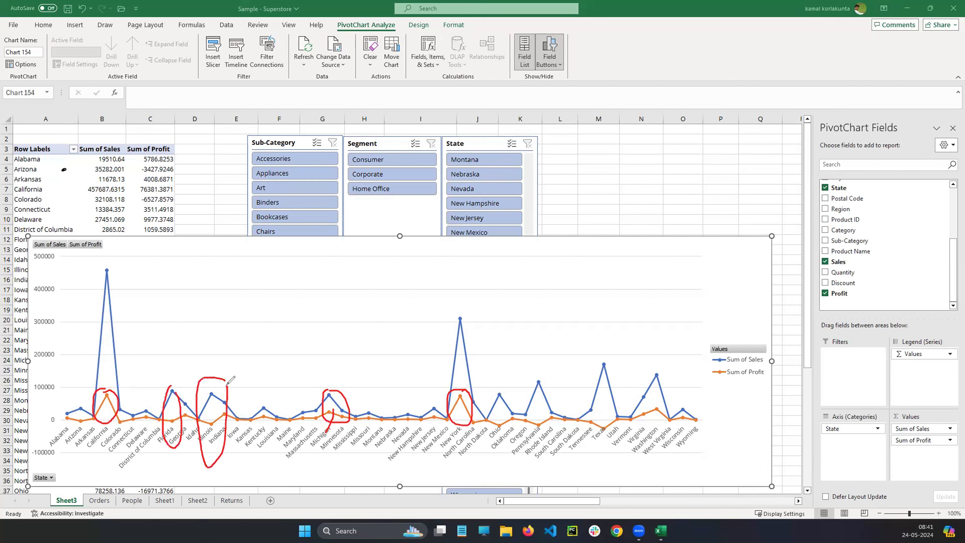
pyautogui.moveTo(602, 355)
pyautogui.mouseDown()
pyautogui.moveTo(626, 399)
pyautogui.moveTo(607, 360)
pyautogui.mouseUp()
pyautogui.moveTo(673, 355)
pyautogui.mouseDown()
pyautogui.moveTo(630, 376)
pyautogui.moveTo(696, 403)
pyautogui.moveTo(662, 354)
pyautogui.mouseUp()
pyautogui.moveTo(536, 366)
pyautogui.mouseDown()
pyautogui.moveTo(547, 423)
pyautogui.moveTo(538, 369)
pyautogui.moveTo(506, 405)
pyautogui.moveTo(507, 388)
pyautogui.mouseUp()
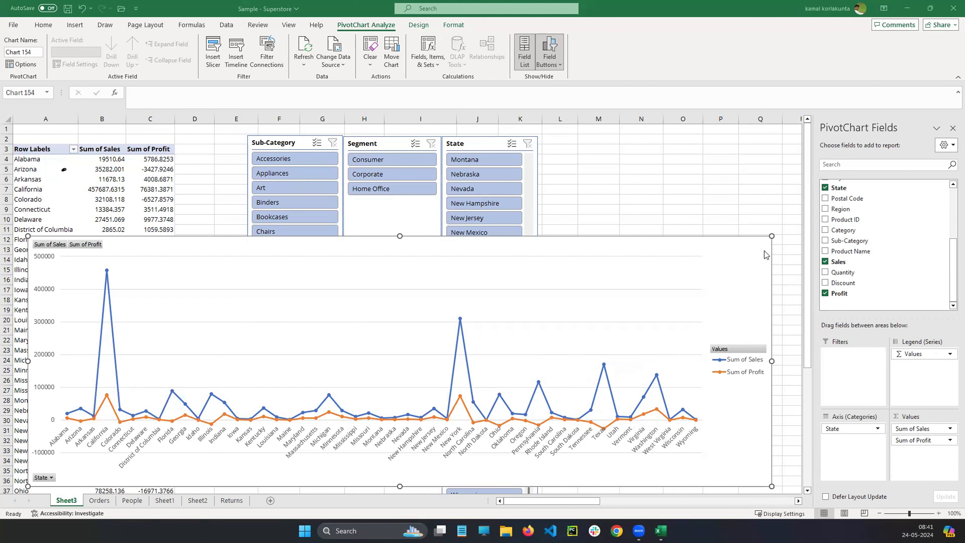
# - Remove the enlarged line chart and insert a new Line with Markers PivotChart from the pivot table
pyautogui.rightClick(729, 250)
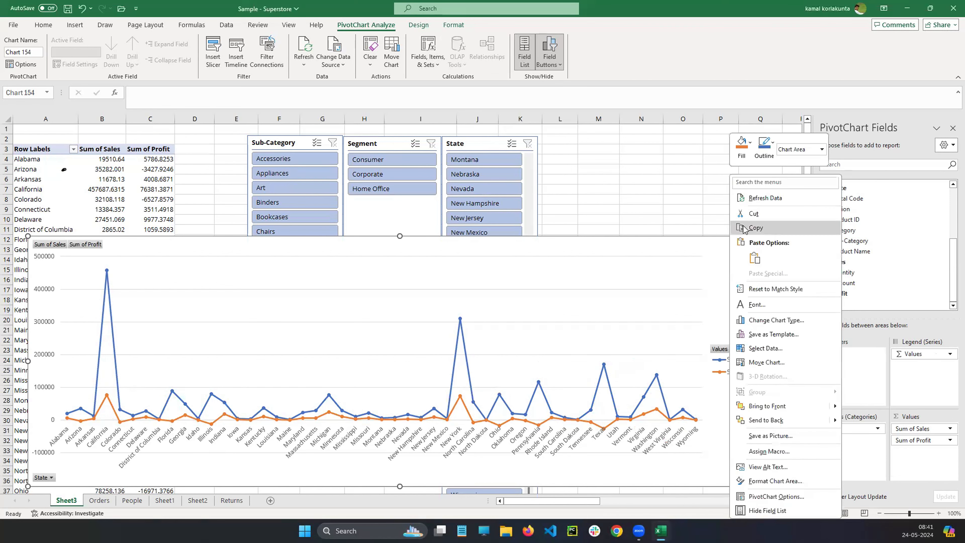
pyautogui.click(753, 214)
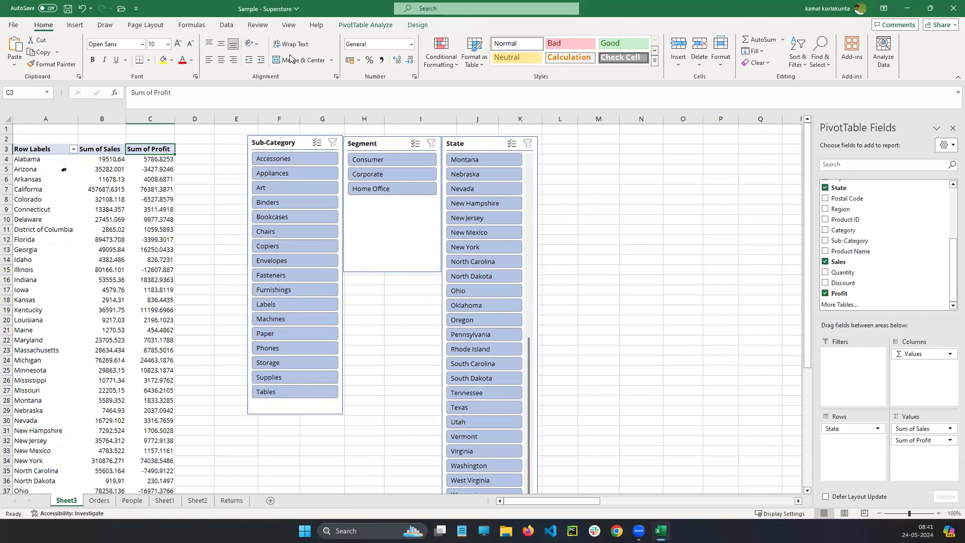
pyautogui.click(75, 24)
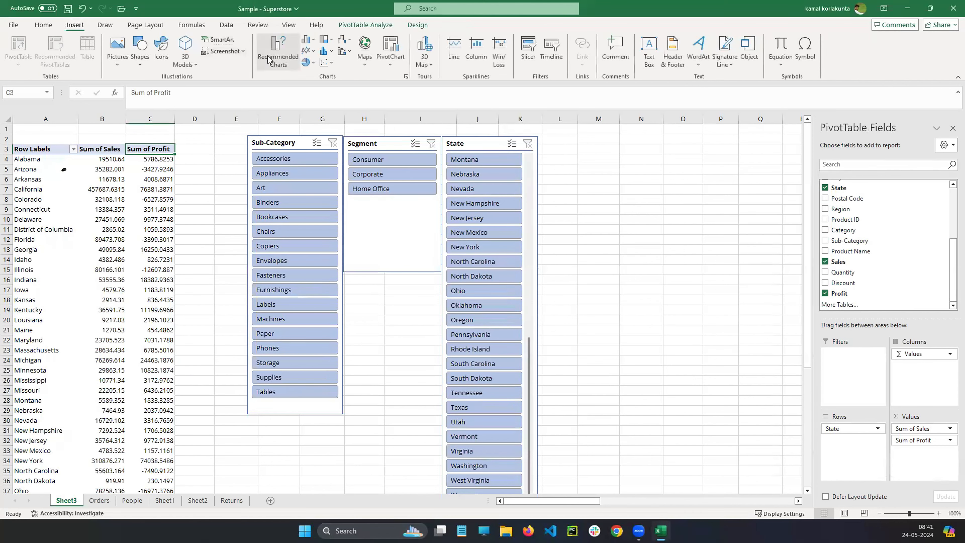
pyautogui.click(278, 53)
pyautogui.click(361, 186)
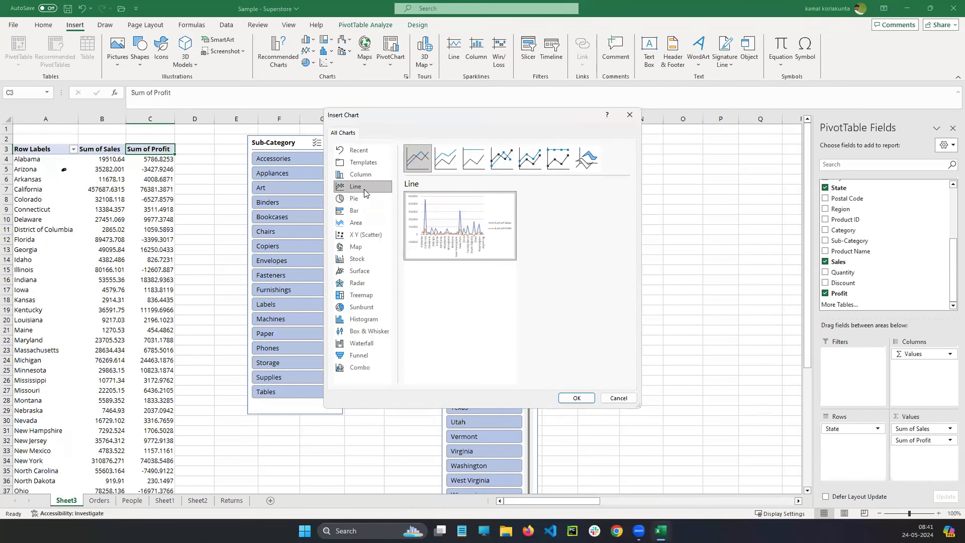
pyautogui.click(502, 158)
pyautogui.click(576, 398)
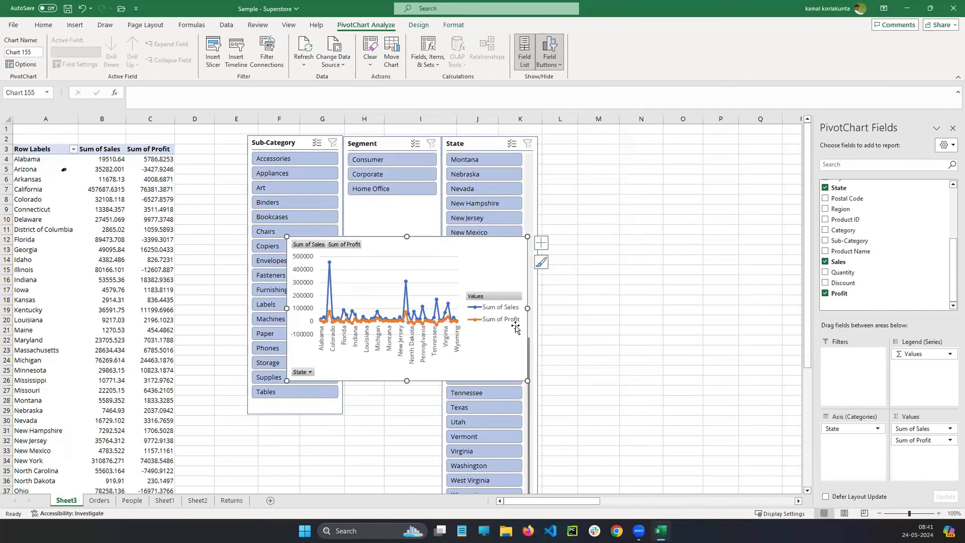
# - Widen the new chart over about columns B to L, and move the State, Segment and Sub-Category slicers beside it around columns N to R
pyautogui.moveTo(527, 307); pyautogui.dragTo(791, 319)
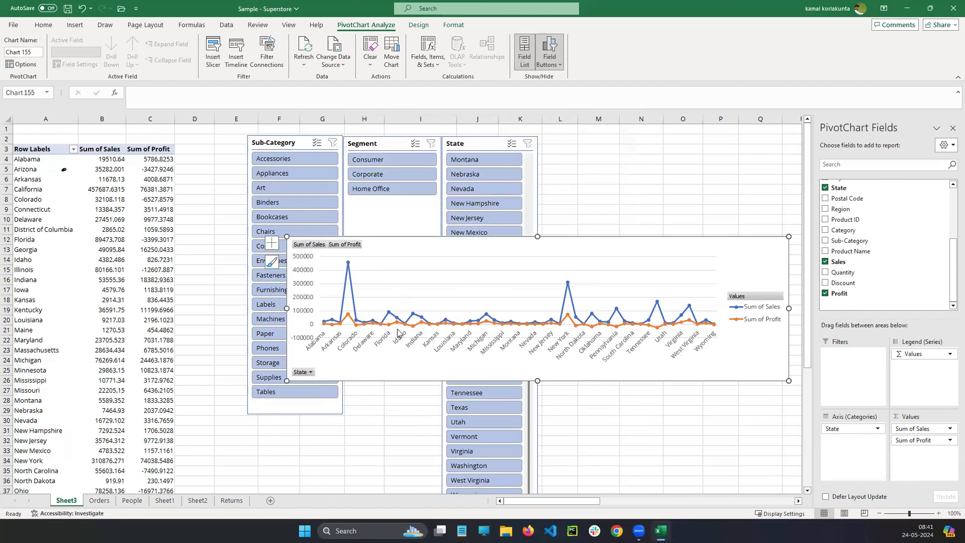
pyautogui.moveTo(502, 245); pyautogui.dragTo(231, 246)
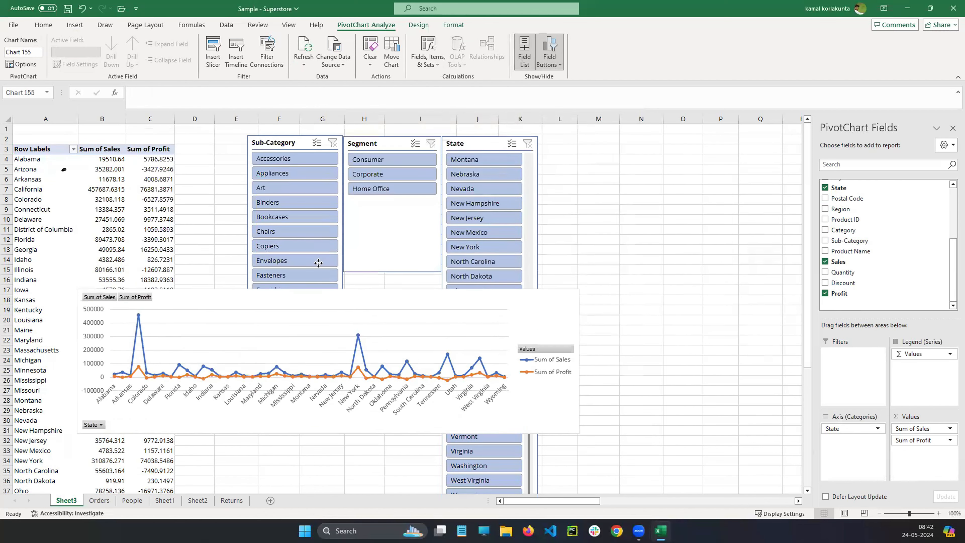
pyautogui.moveTo(500, 140); pyautogui.dragTo(768, 167)
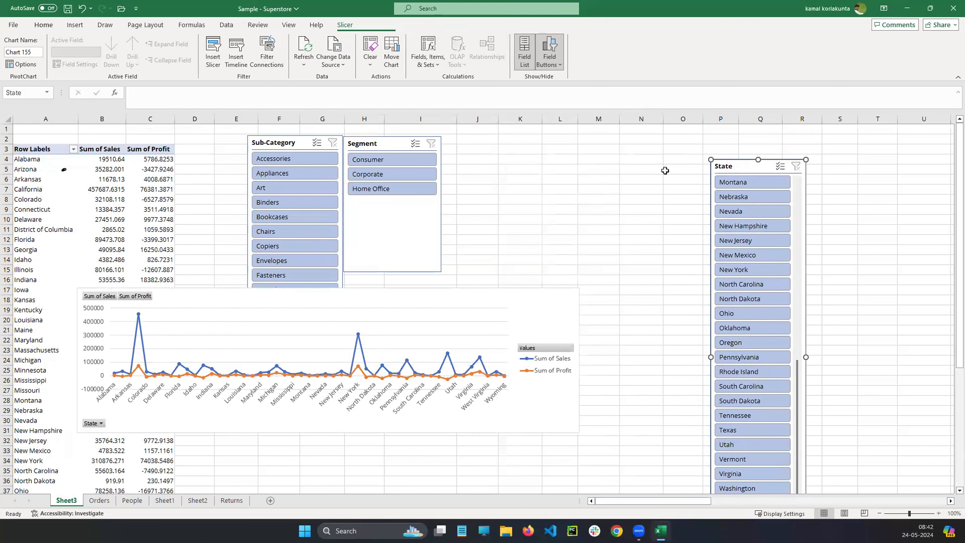
pyautogui.moveTo(372, 143); pyautogui.dragTo(699, 164)
pyautogui.moveTo(268, 142); pyautogui.dragTo(639, 305)
# - Move and resize the line chart so it spans about columns A to L and rows 4 to 26
pyautogui.moveTo(334, 303); pyautogui.dragTo(345, 132)
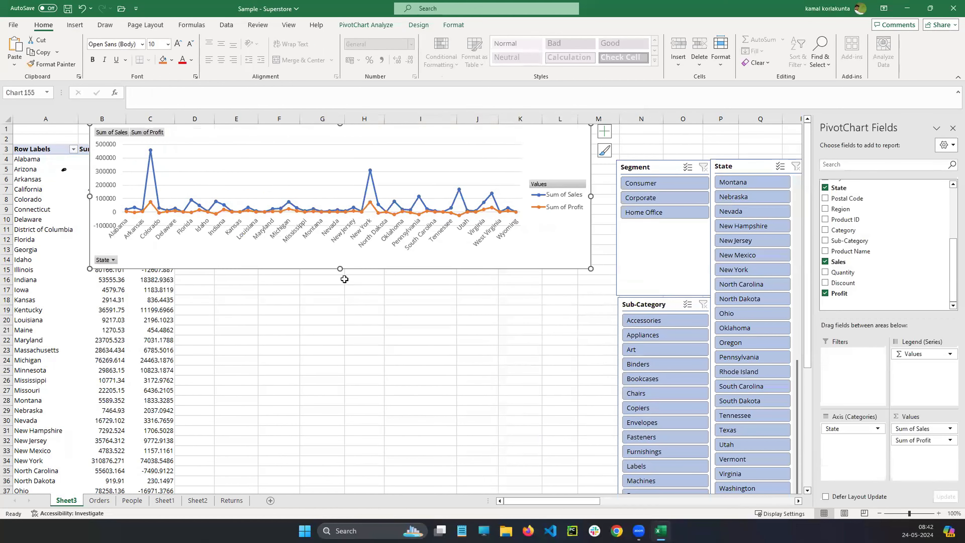
pyautogui.moveTo(340, 268); pyautogui.dragTo(330, 390)
pyautogui.moveTo(809, 285); pyautogui.dragTo(807, 178)
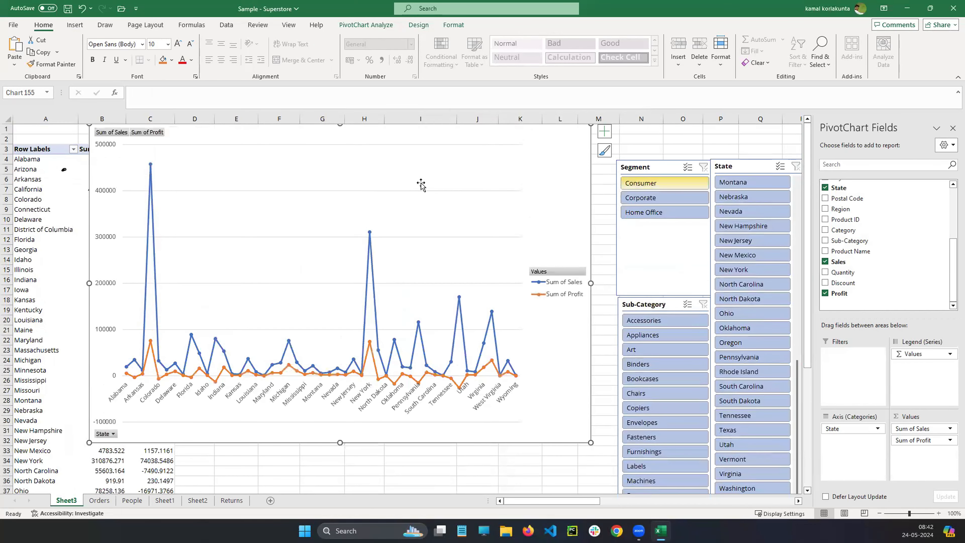
pyautogui.click(371, 168)
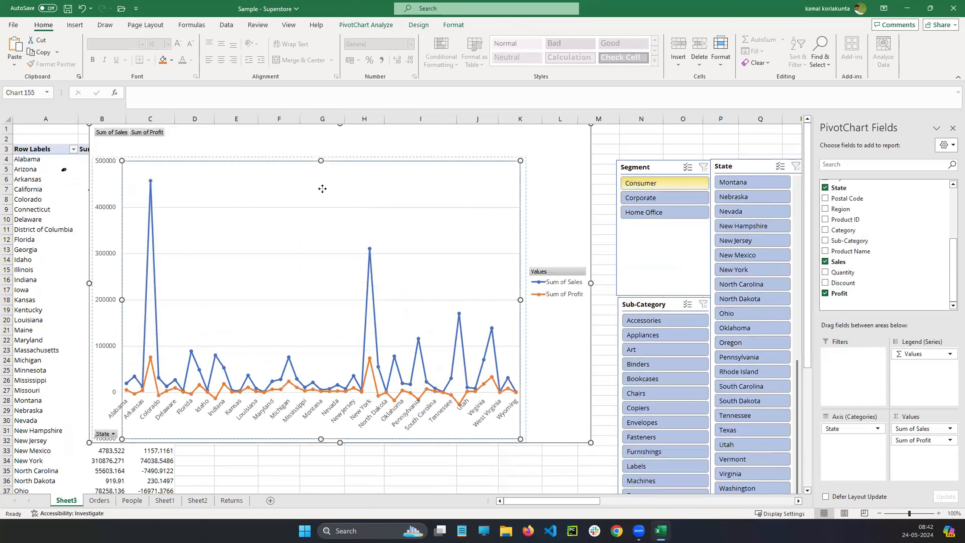
pyautogui.moveTo(351, 140); pyautogui.dragTo(352, 166)
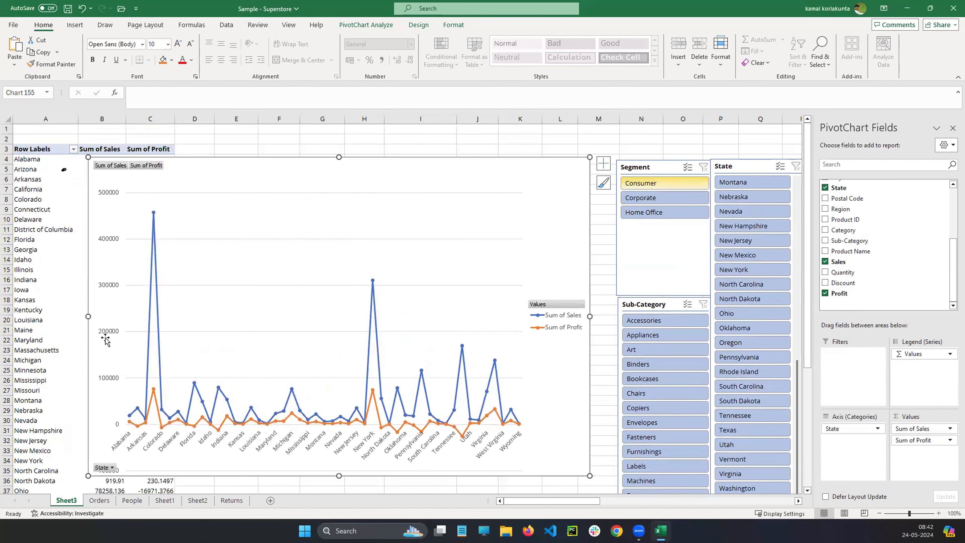
pyautogui.moveTo(21, 314); pyautogui.dragTo(16, 317)
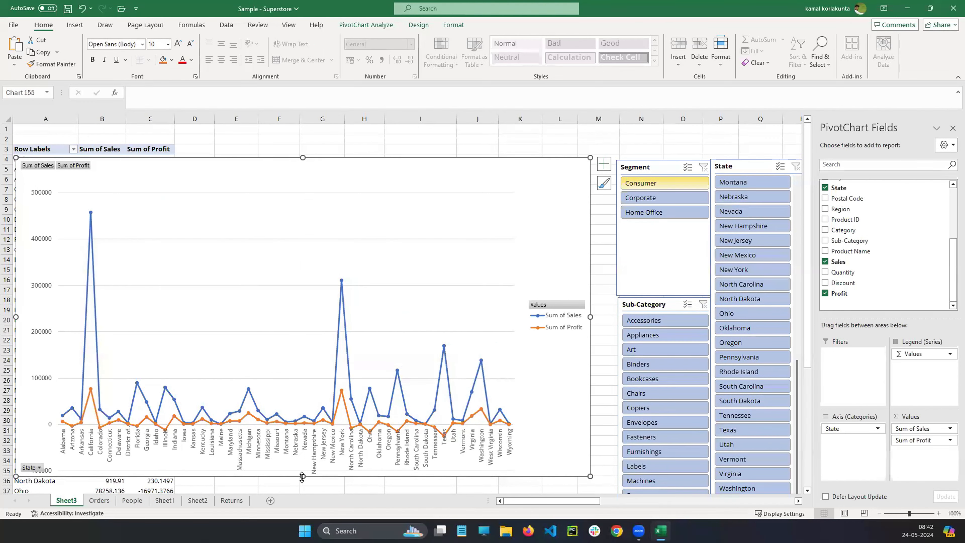
pyautogui.moveTo(302, 476); pyautogui.dragTo(308, 381)
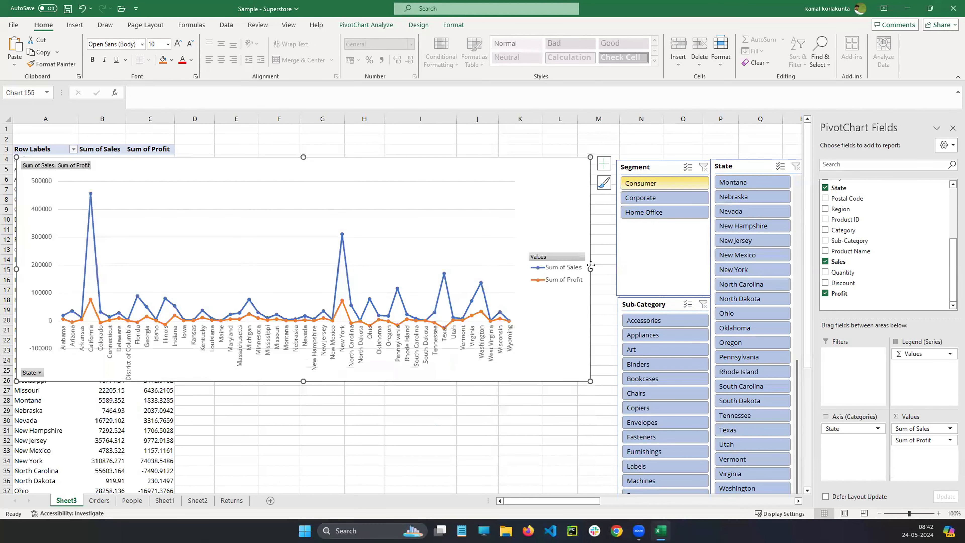
pyautogui.moveTo(590, 265); pyautogui.dragTo(588, 265)
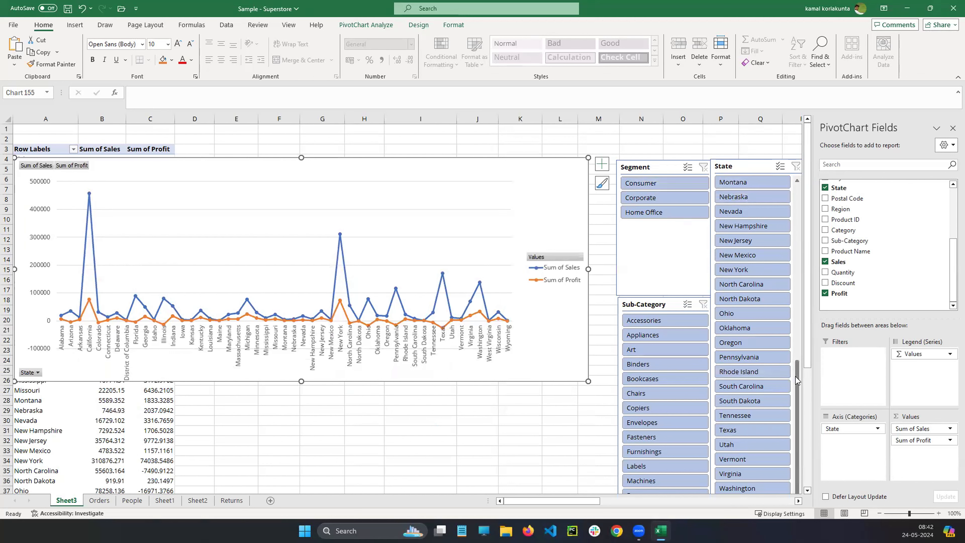
# - Filter the State slicer to New Jersey, New Mexico, New York, Texas, Virginia and Washington
pyautogui.click(741, 243)
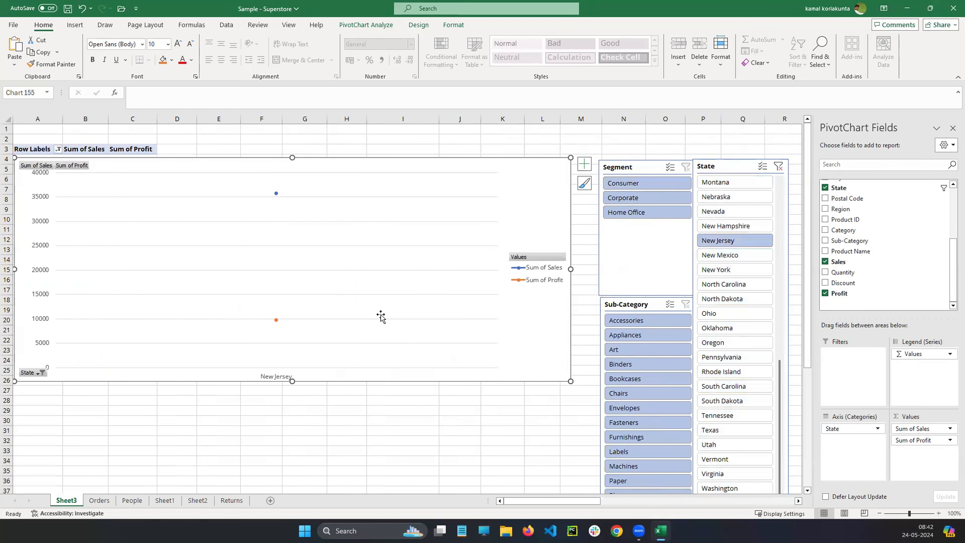
pyautogui.moveTo(276, 321)
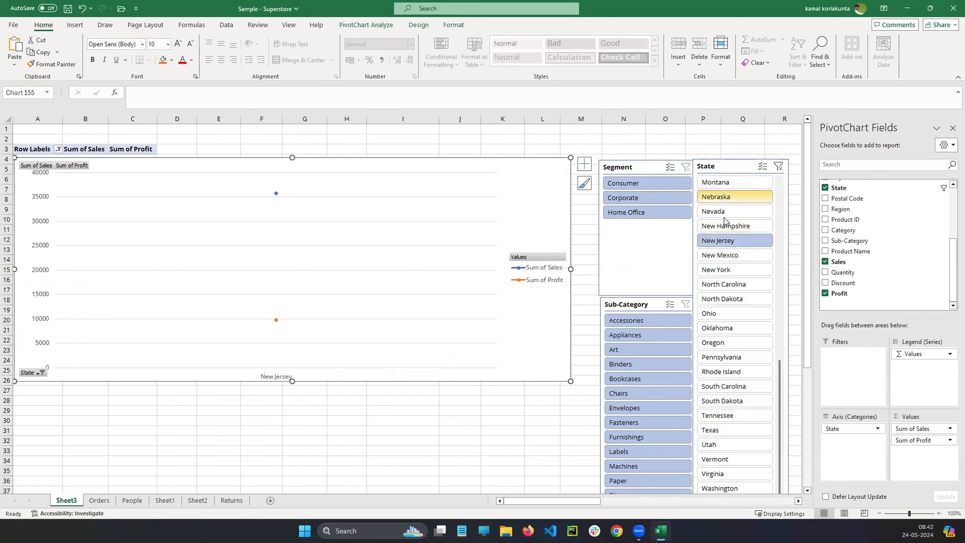
pyautogui.keyDown('ctrl'); pyautogui.click(730, 255); pyautogui.keyUp('ctrl')
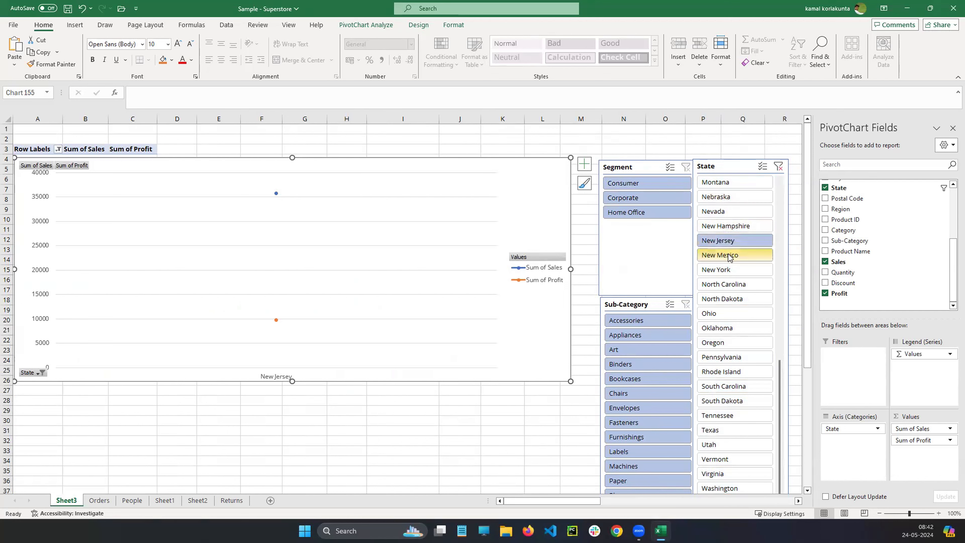
pyautogui.keyDown('ctrl'); pyautogui.click(731, 271); pyautogui.keyUp('ctrl')
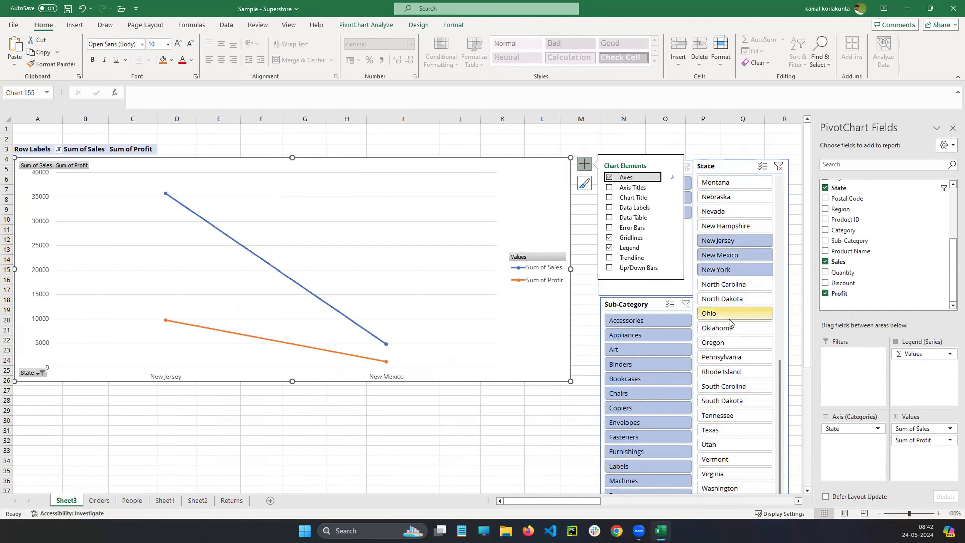
pyautogui.keyDown('ctrl'); pyautogui.click(724, 431); pyautogui.keyUp('ctrl')
pyautogui.keyDown('ctrl'); pyautogui.click(724, 474); pyautogui.keyUp('ctrl')
pyautogui.keyDown('ctrl'); pyautogui.click(722, 488); pyautogui.keyUp('ctrl')
# - Add Georgia, Florida and California to the State slicer selection and check California's sales point on the chart
pyautogui.scroll(6, 724, 476)
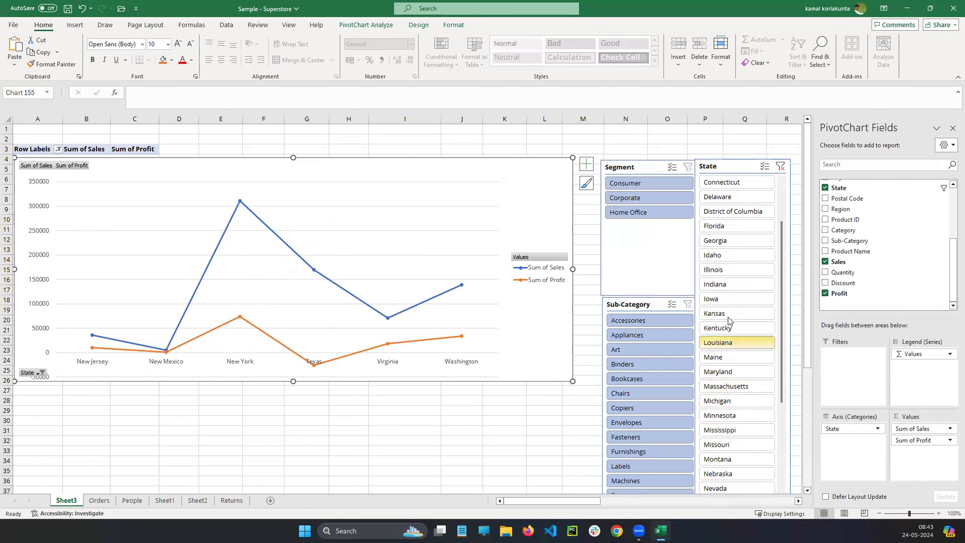
pyautogui.keyDown('ctrl'); pyautogui.click(723, 240); pyautogui.keyUp('ctrl')
pyautogui.keyDown('ctrl'); pyautogui.click(730, 226); pyautogui.keyUp('ctrl')
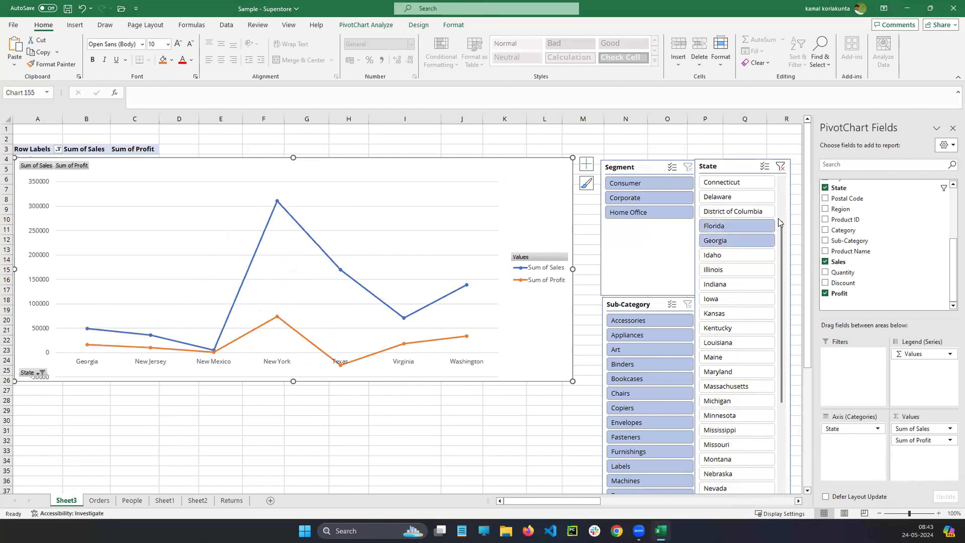
pyautogui.scroll(3, 760, 213)
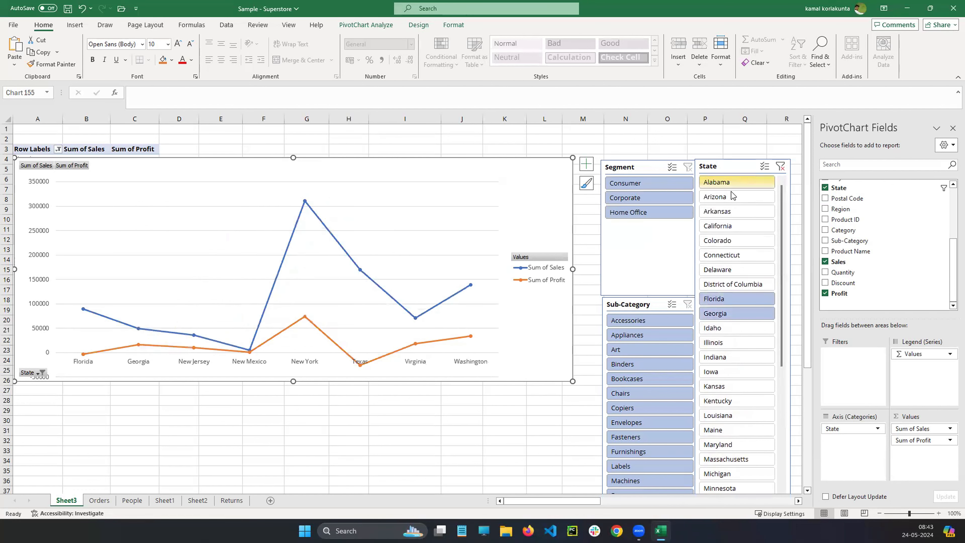
pyautogui.keyDown('ctrl'); pyautogui.click(731, 228); pyautogui.keyUp('ctrl')
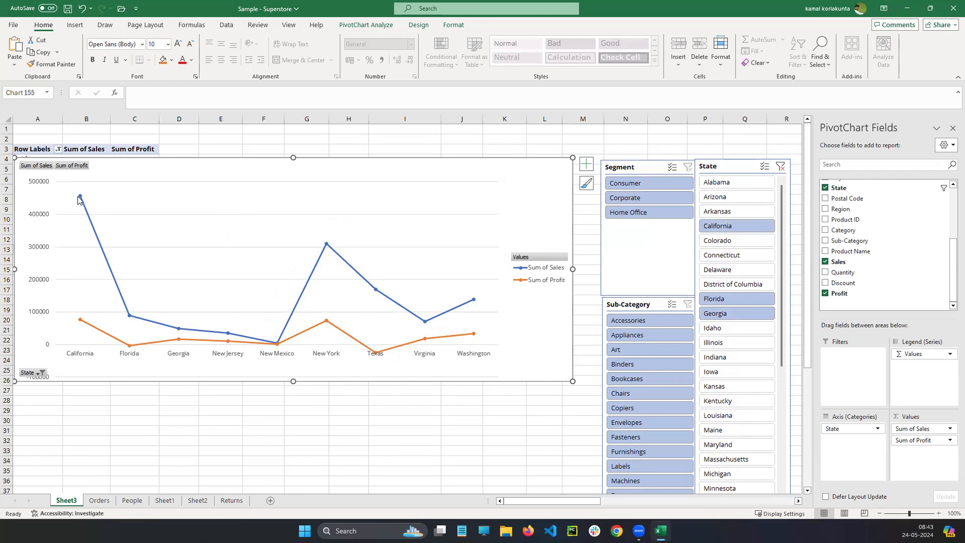
pyautogui.moveTo(81, 195)
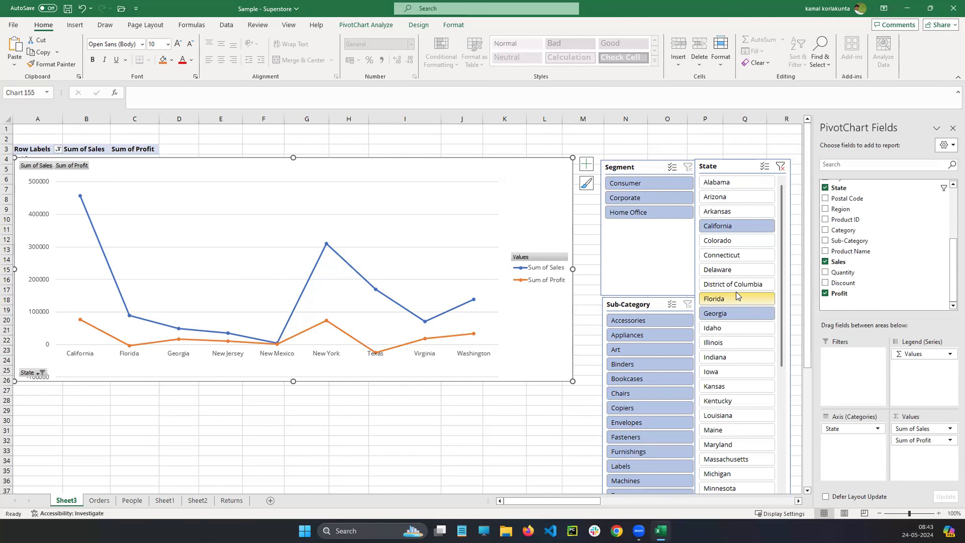
# - Filter Segment to Consumer and Sub-Category to Chairs, then inspect California's sales and profit points
pyautogui.click(654, 186)
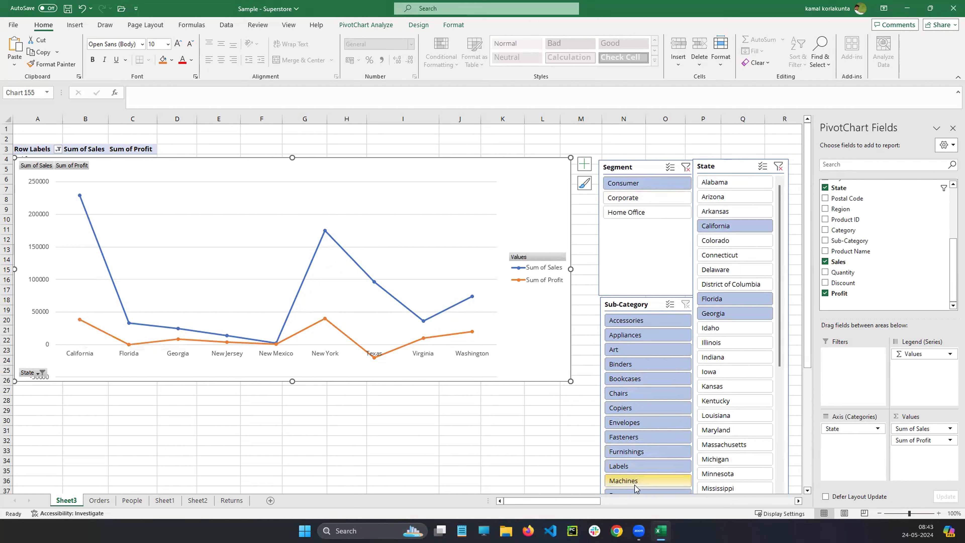
pyautogui.click(635, 399)
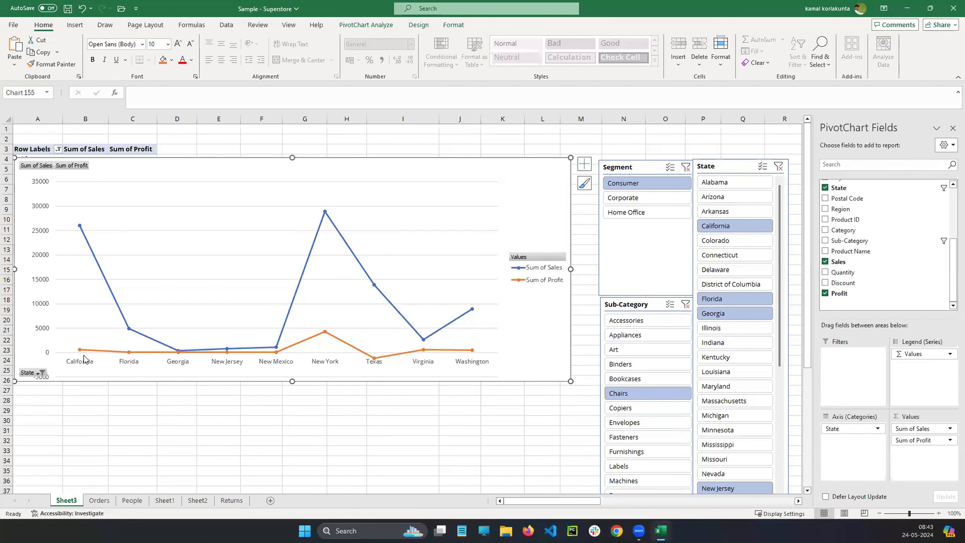
pyautogui.moveTo(79, 228)
pyautogui.moveTo(79, 351)
# - Shorten the line chart slightly to end at about row 25, then cut it from the sheet
pyautogui.moveTo(293, 381); pyautogui.dragTo(376, 375)
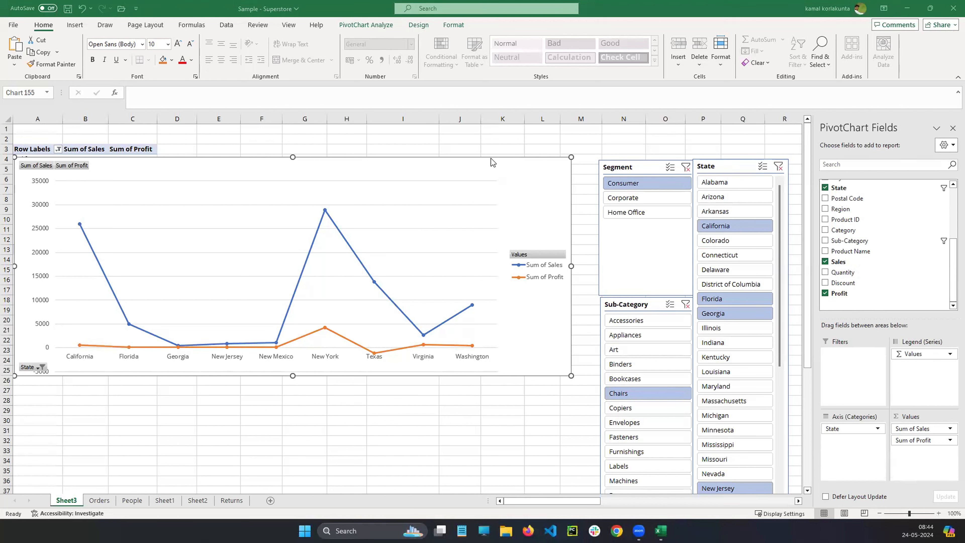
pyautogui.rightClick(466, 176)
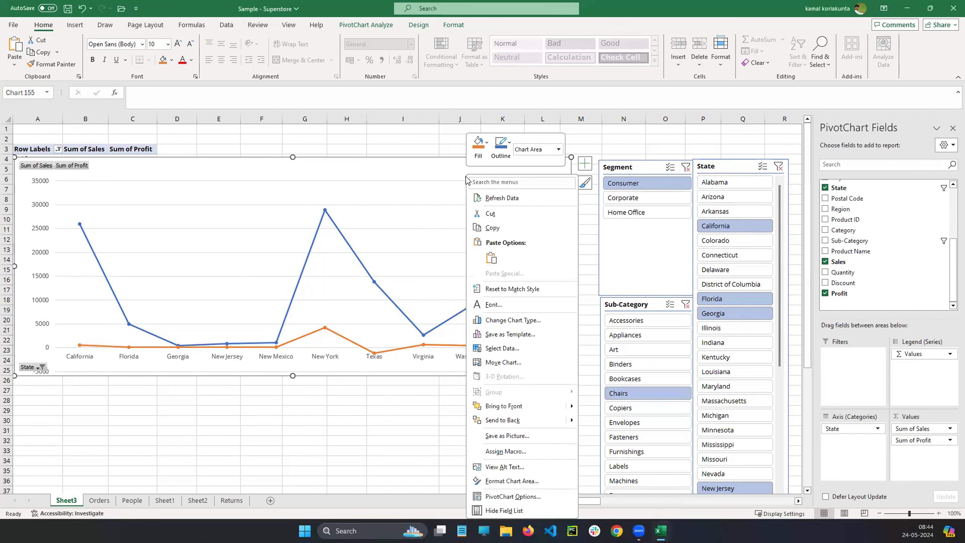
pyautogui.click(490, 214)
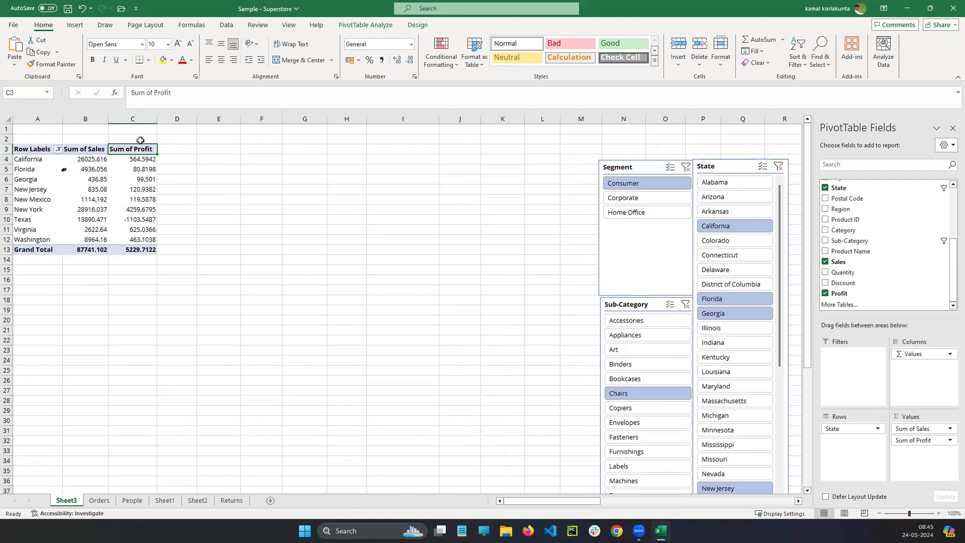
# - Spread the Segment, Sub-Category and State slicers across about columns E to O, and filter Sub-Category to Paper
pyautogui.moveTo(643, 165); pyautogui.dragTo(282, 154)
pyautogui.moveTo(657, 306); pyautogui.dragTo(461, 188)
pyautogui.moveTo(744, 172); pyautogui.dragTo(628, 139)
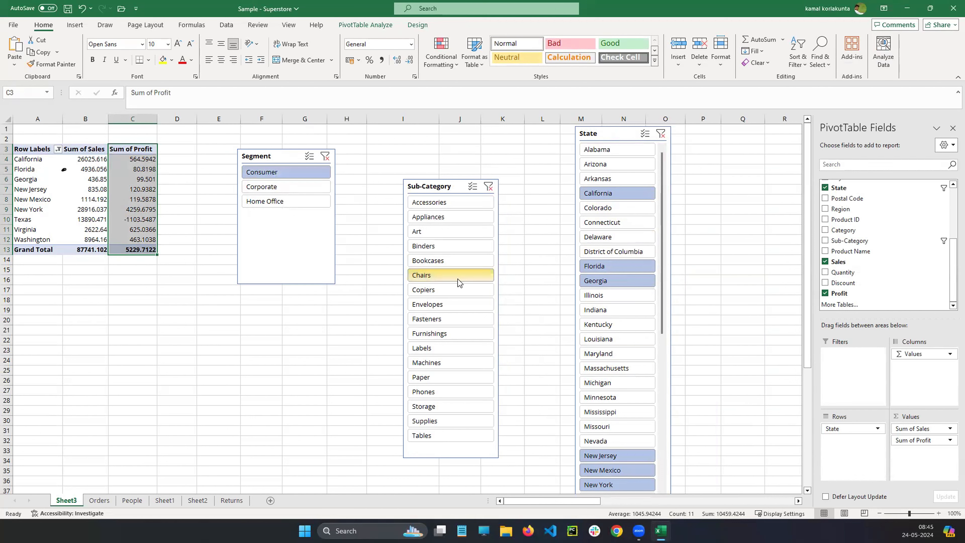
pyautogui.click(437, 379)
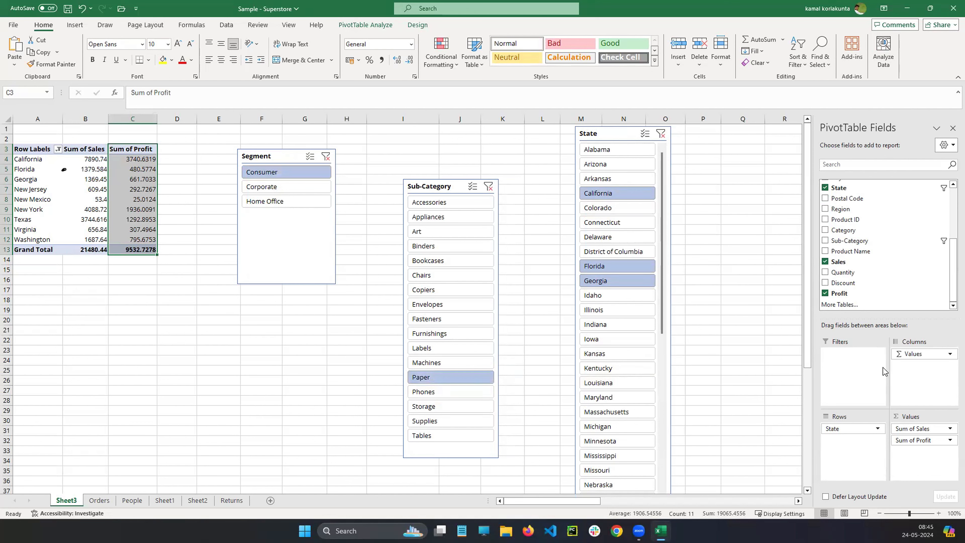
pyautogui.click(900, 355)
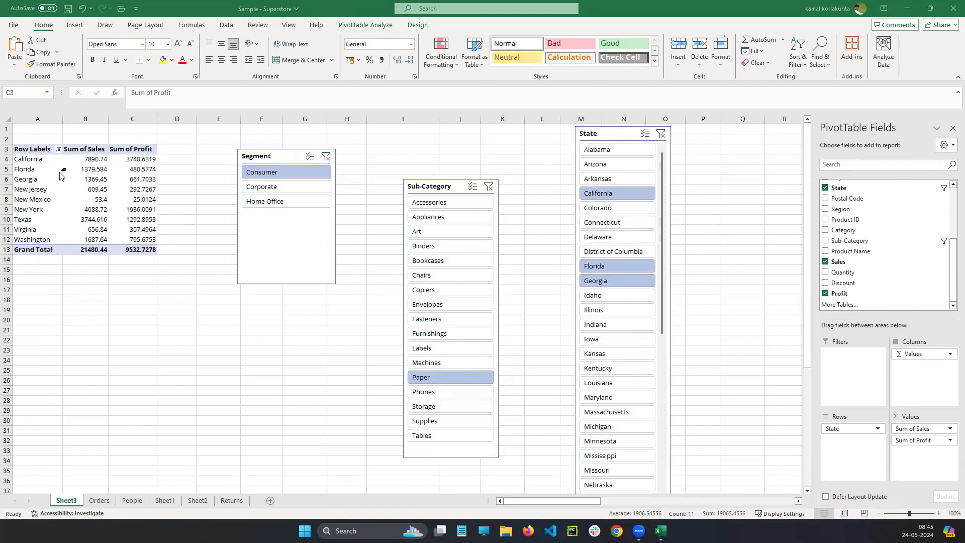
# - Save a copy of the workbook in the Downloads\morning_730\Excel folder as Sample - Superstore_piviotTable
pyautogui.click(13, 26)
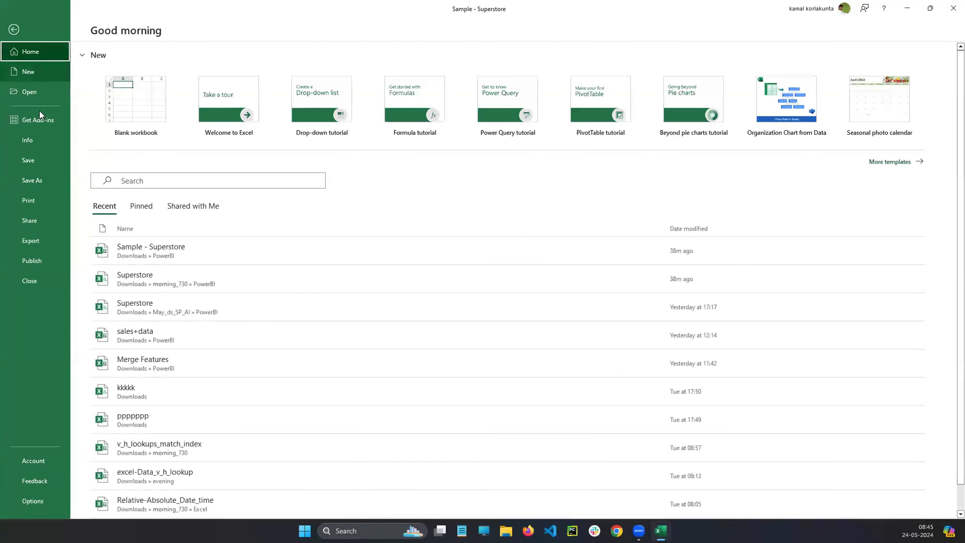
pyautogui.click(36, 180)
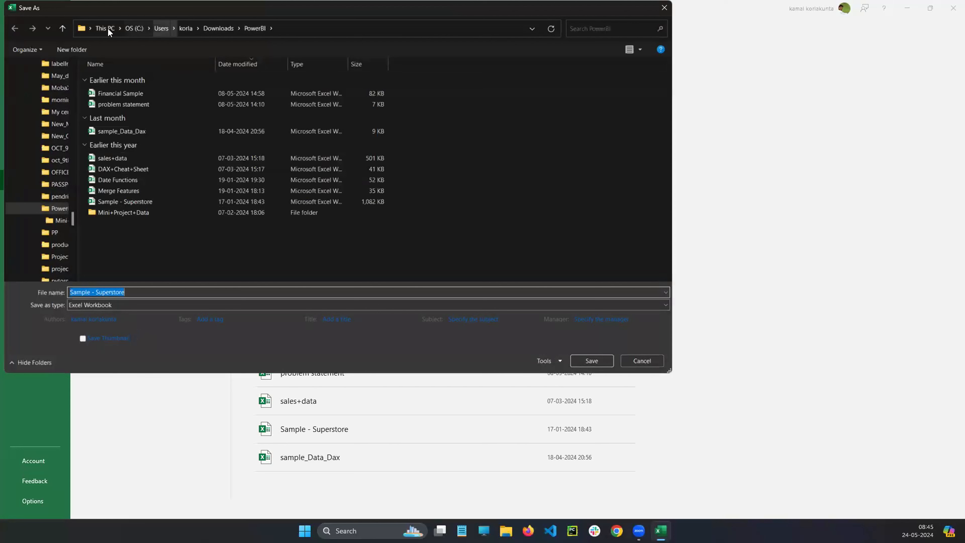
pyautogui.click(214, 29)
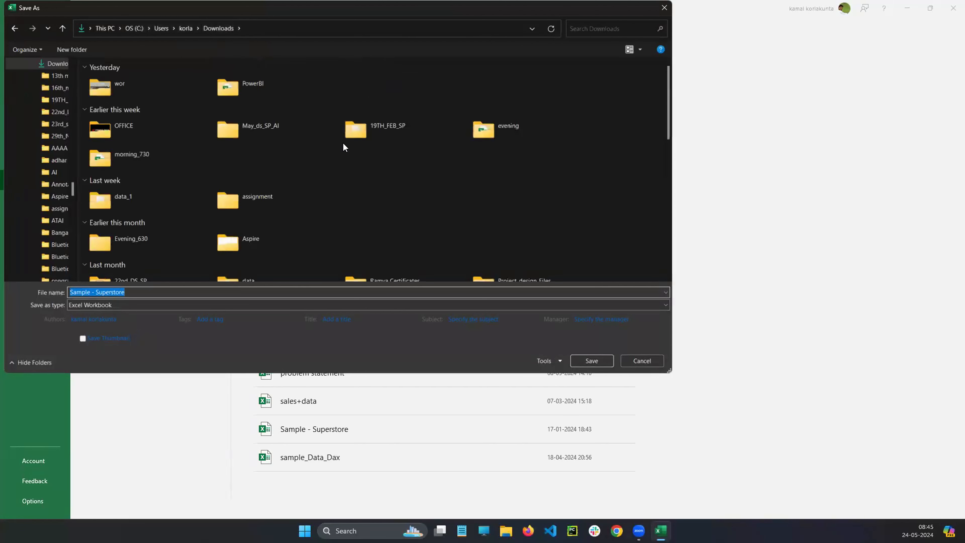
pyautogui.doubleClick(154, 158)
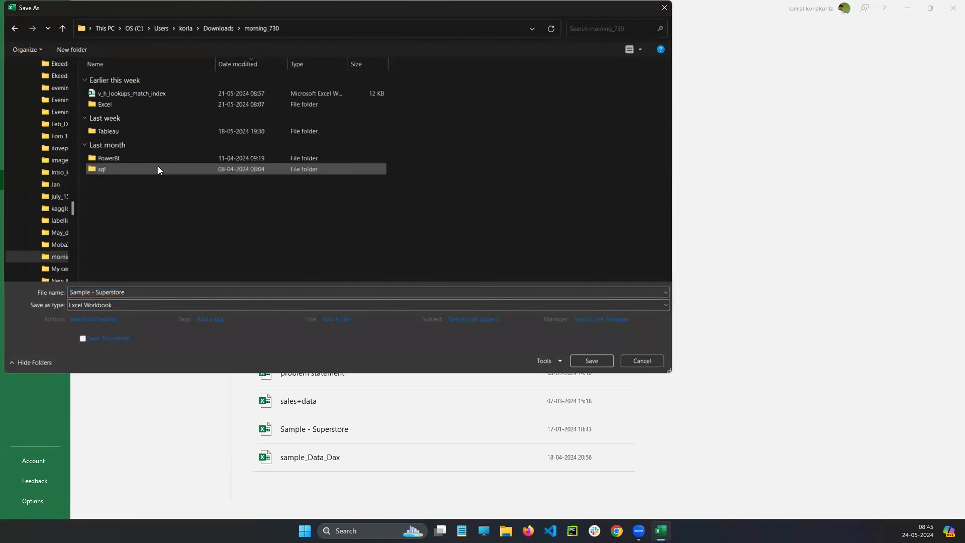
pyautogui.doubleClick(130, 105)
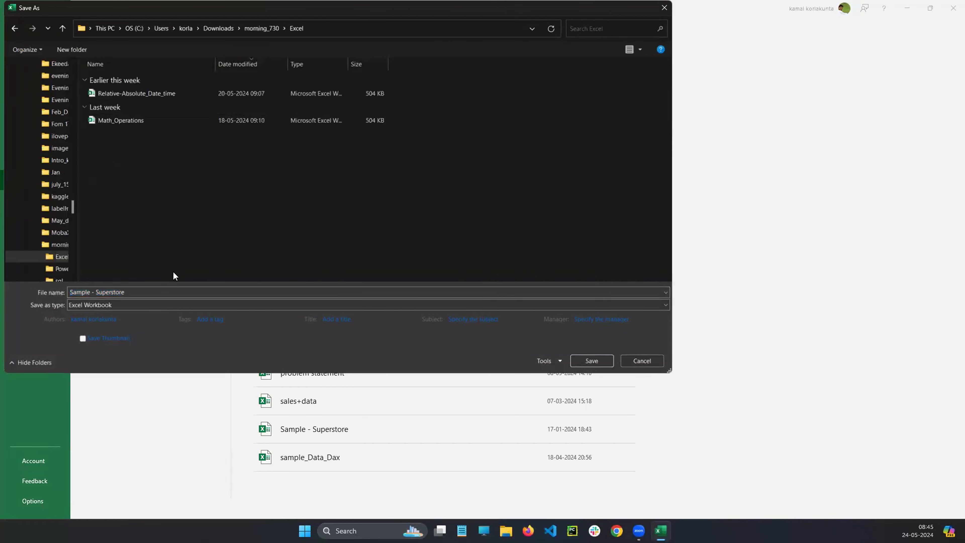
pyautogui.click(154, 292)
pyautogui.click(153, 293)
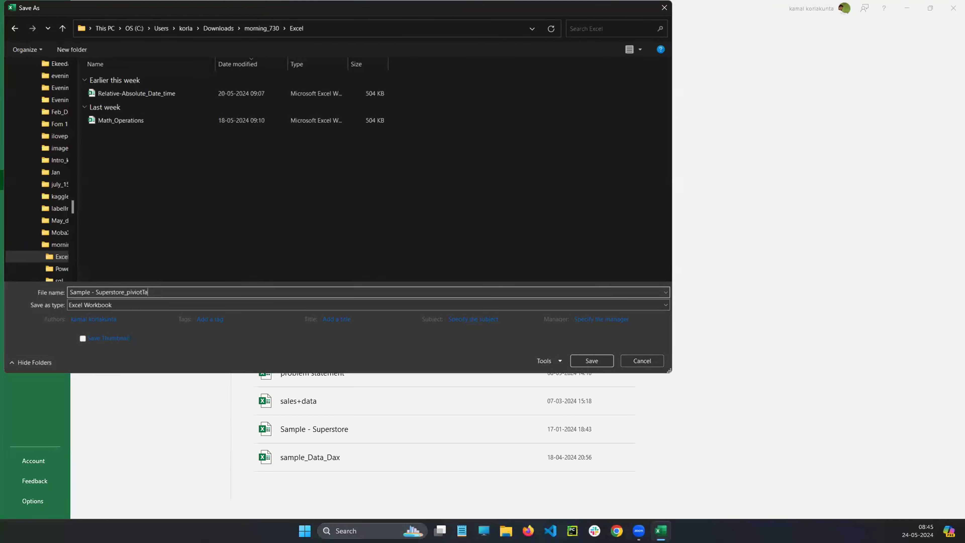
pyautogui.write('_piviotTable')
pyautogui.press('Return')
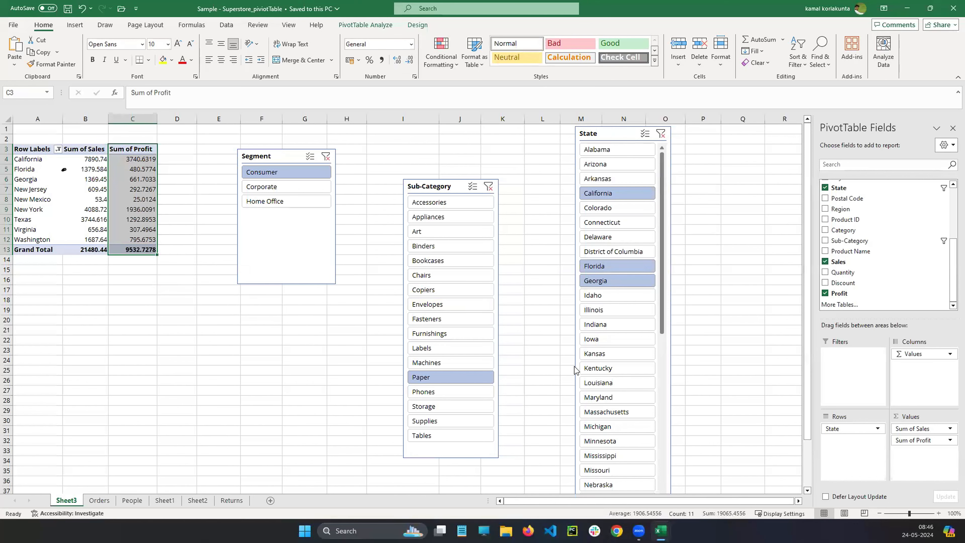
# - Add a blank worksheet after Sheet3 and widen its columns A to E
pyautogui.click(270, 503)
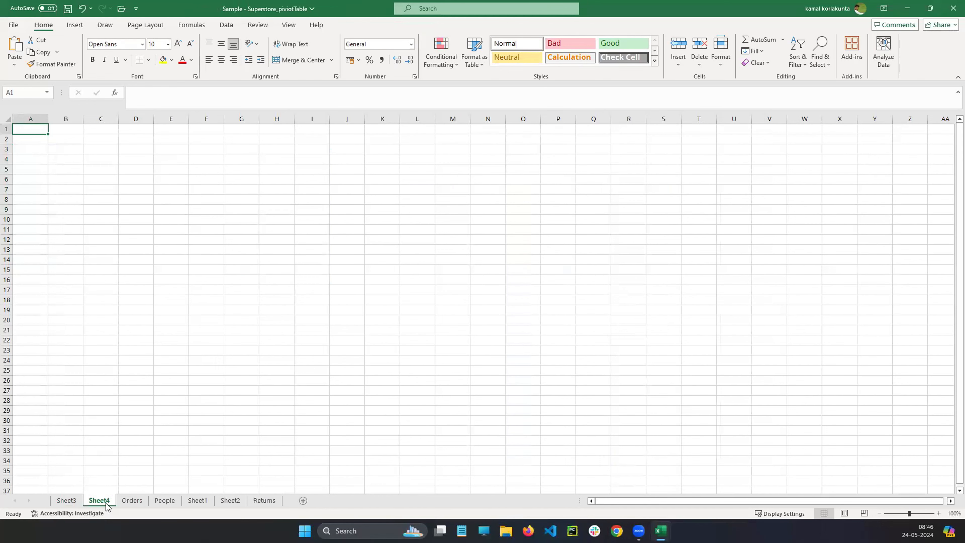
pyautogui.click(67, 500)
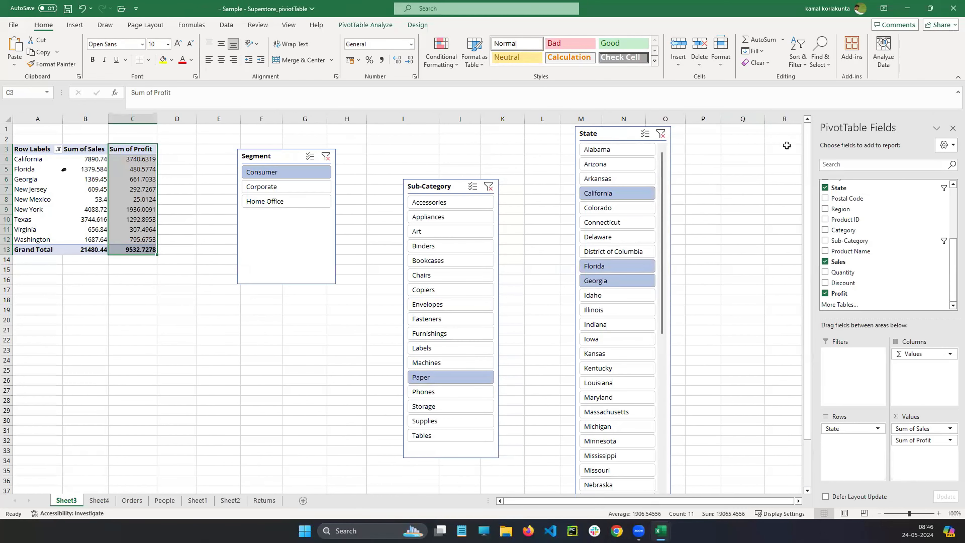
pyautogui.click(99, 500)
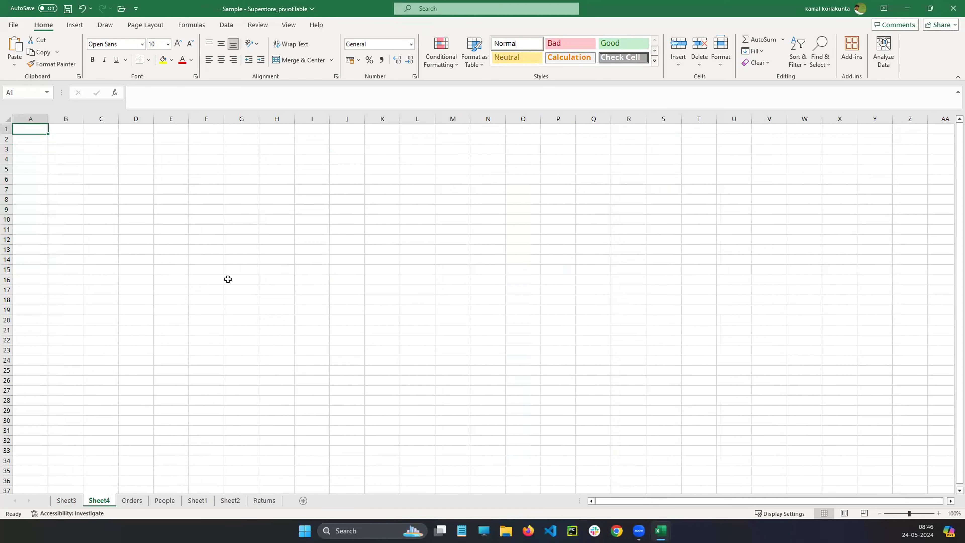
pyautogui.moveTo(48, 119); pyautogui.dragTo(389, 118)
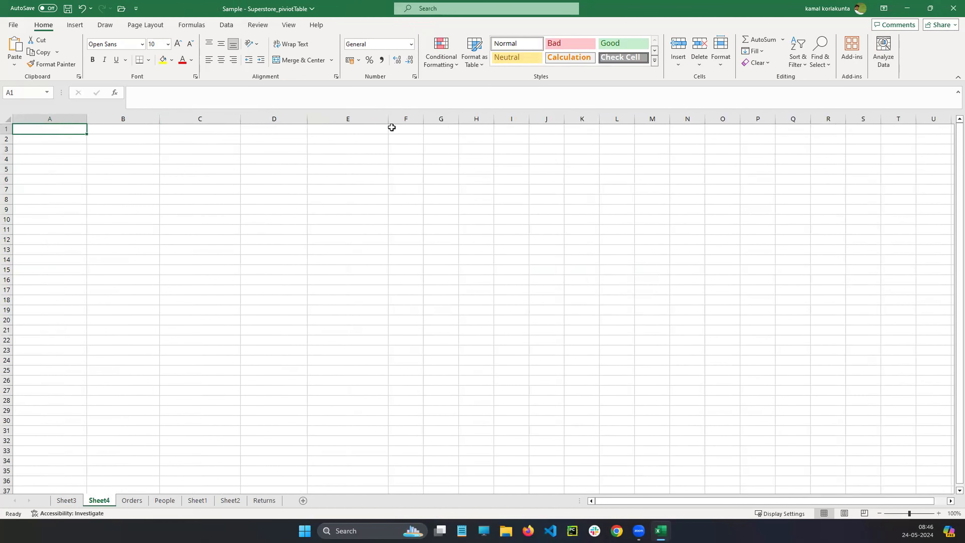
# - Enter the headers Employee_Name, Location and Salary in cells A1 to C1 of the new sheet
pyautogui.doubleClick(61, 130)
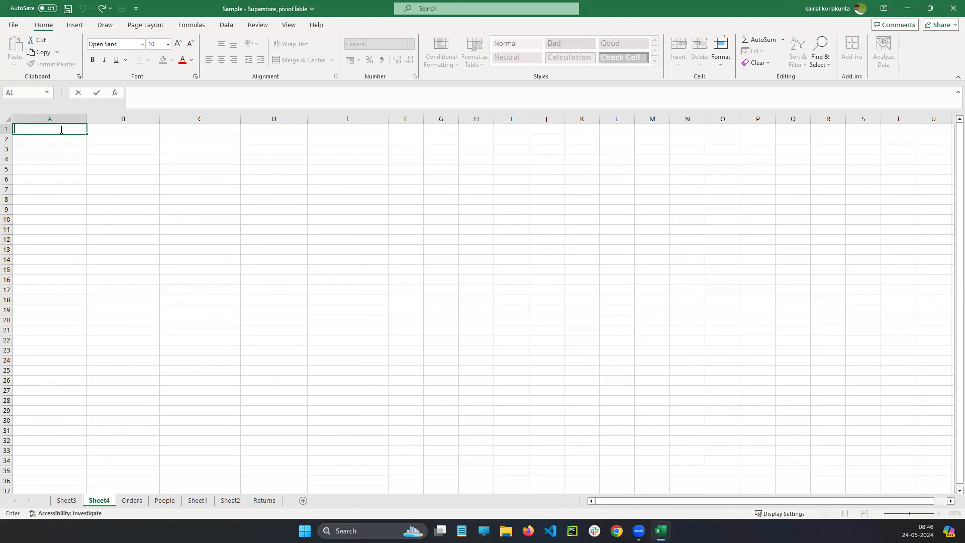
pyautogui.write('mplo')
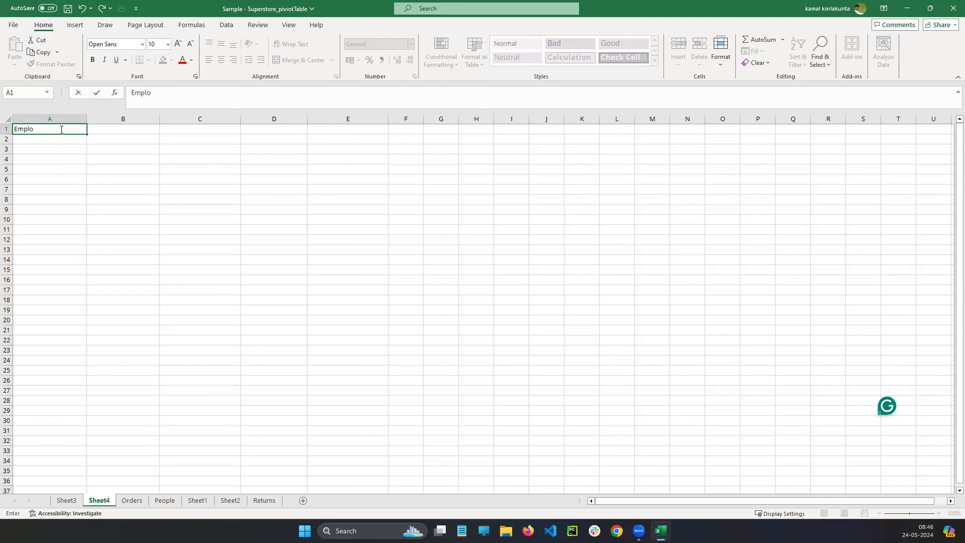
pyautogui.write('yee_Name')
pyautogui.click(148, 129)
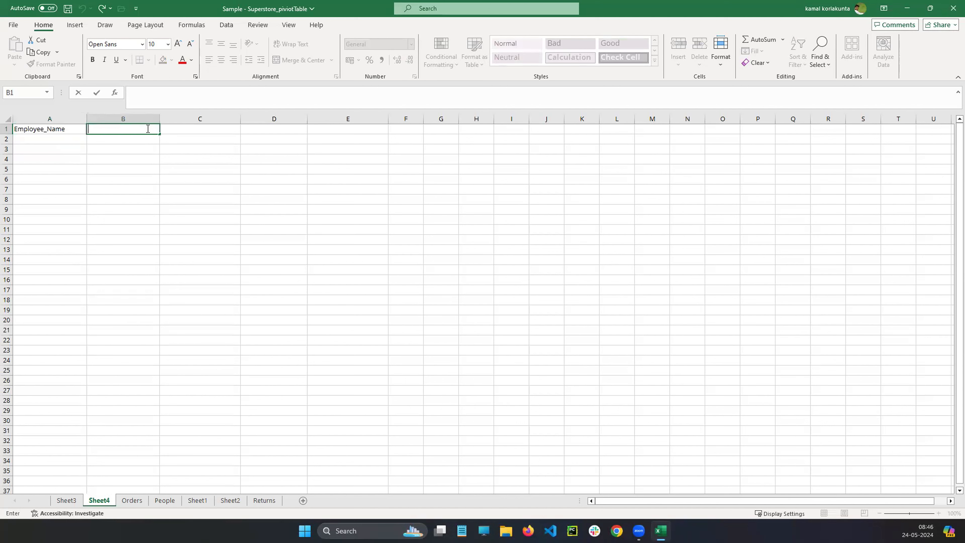
pyautogui.write('Location')
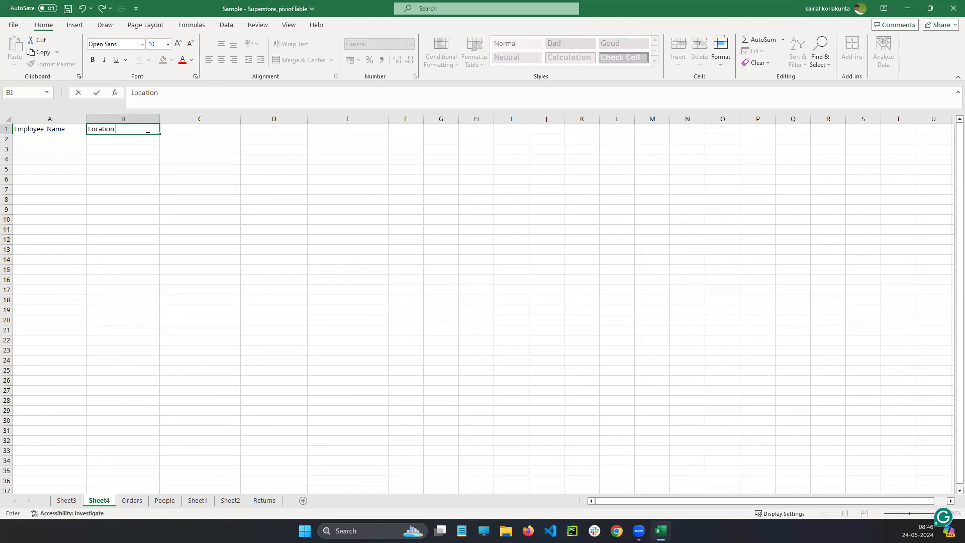
pyautogui.click(200, 128)
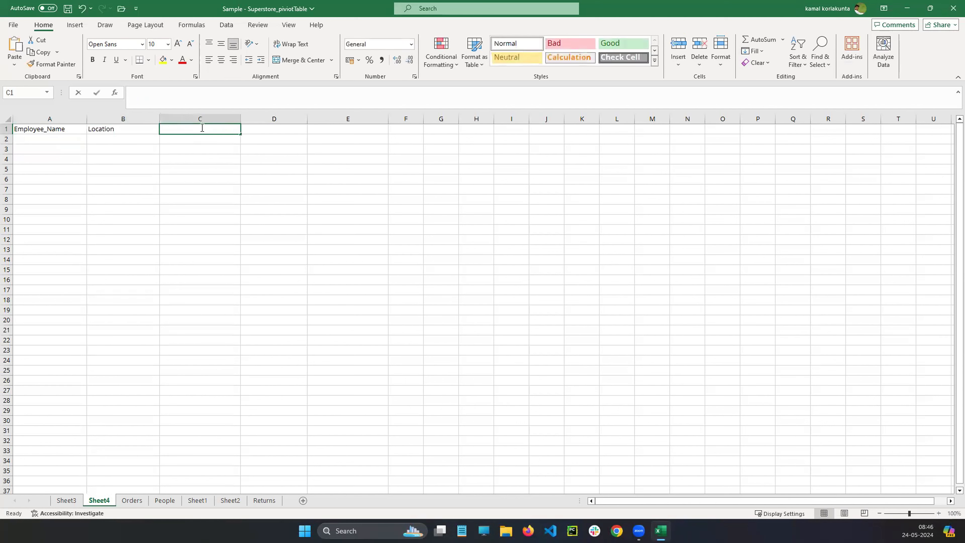
pyautogui.write('Salary')
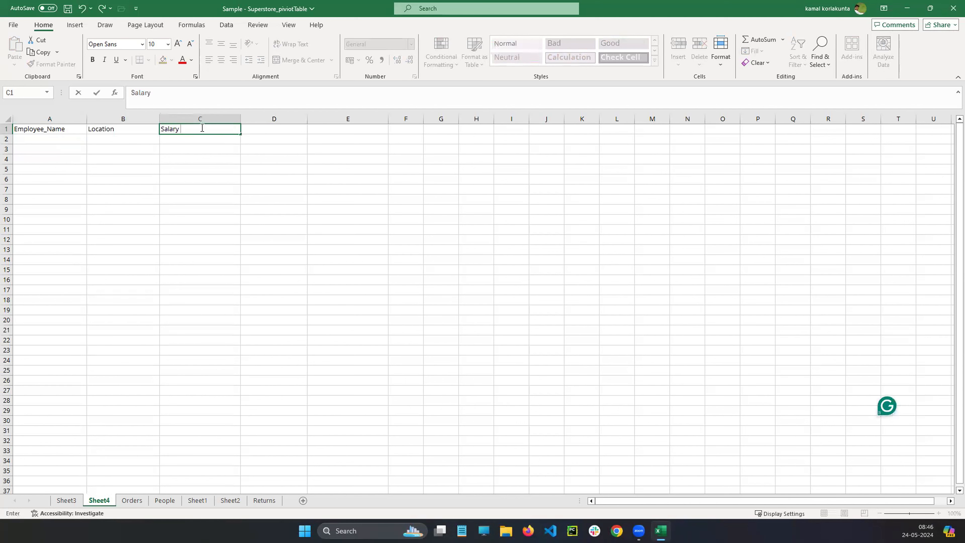
pyautogui.click(218, 181)
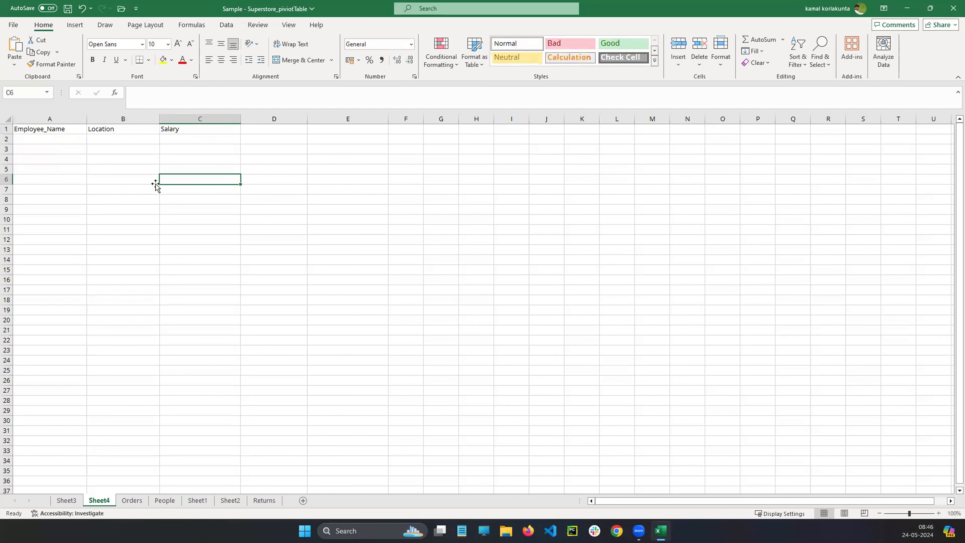
# - Fill cells A2 to A6 under Employee_Name with five employee first names
pyautogui.click(41, 140)
pyautogui.doubleClick(43, 140)
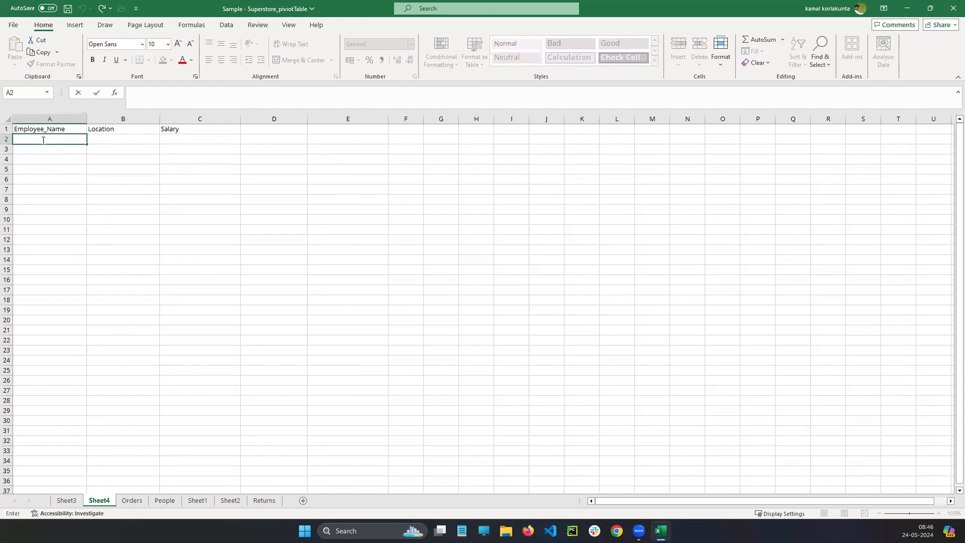
pyautogui.write('John')
pyautogui.press('Return')
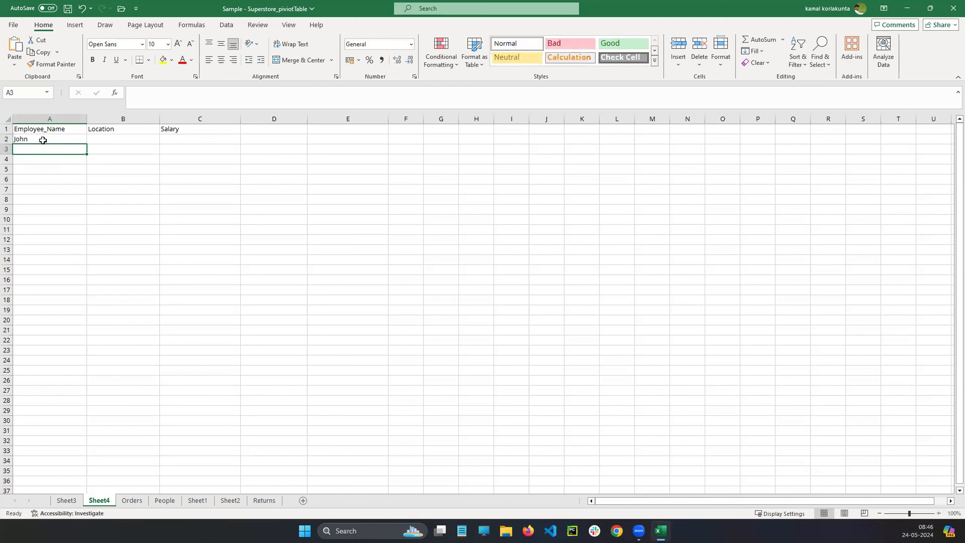
pyautogui.write('Peter')
pyautogui.press('Return')
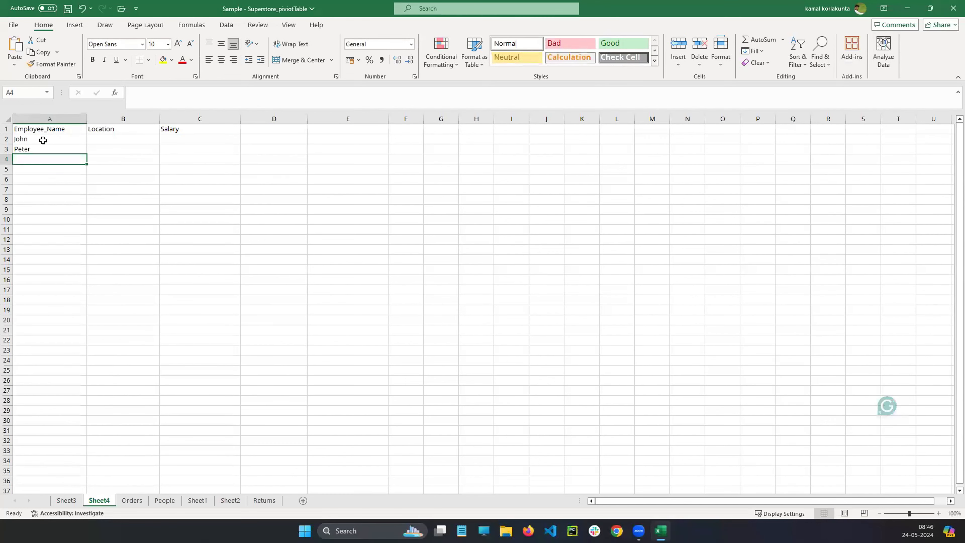
pyautogui.write('Micheal')
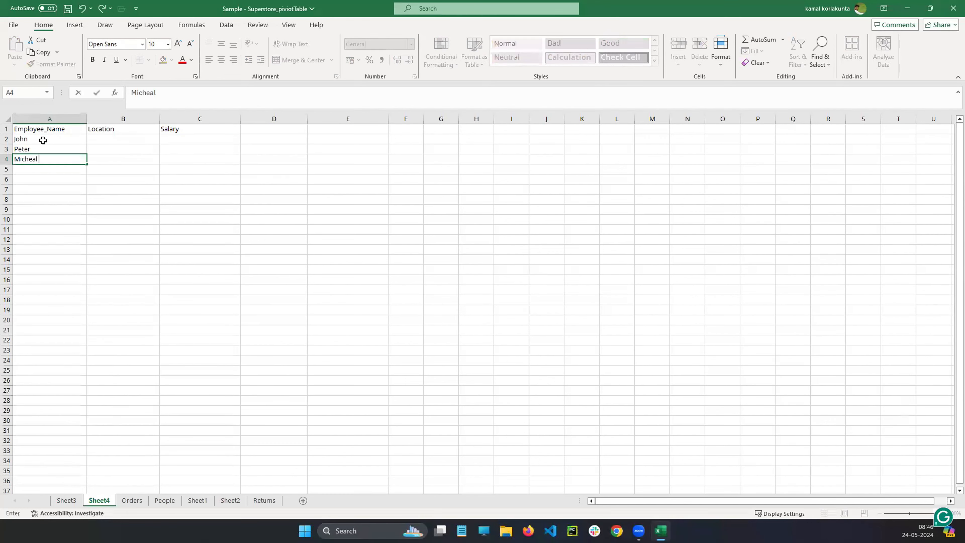
pyautogui.press('Return')
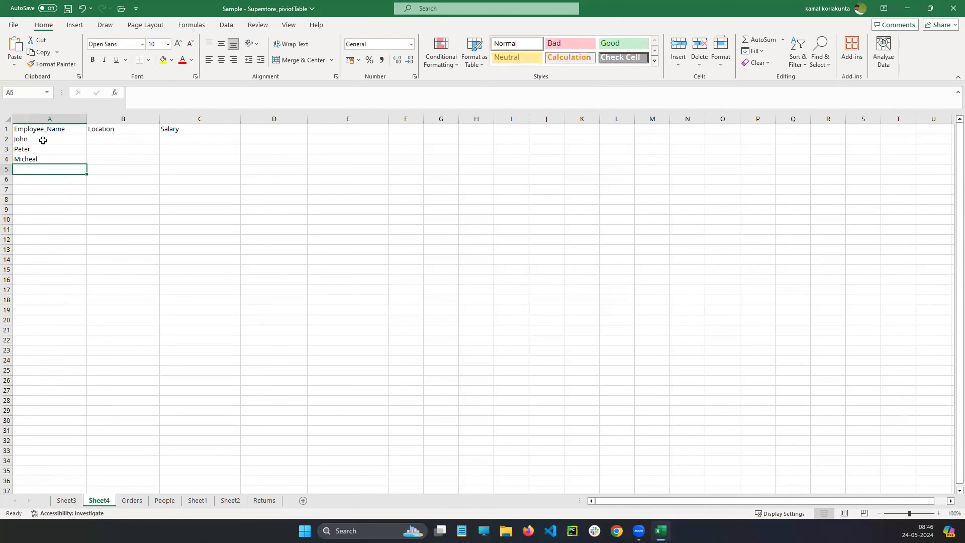
pyautogui.doubleClick(36, 172)
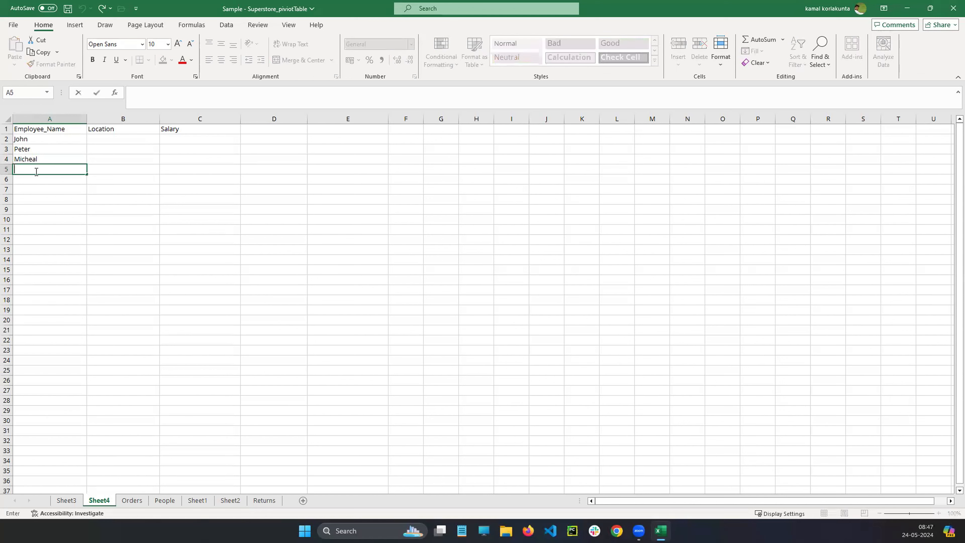
pyautogui.write('kiran')
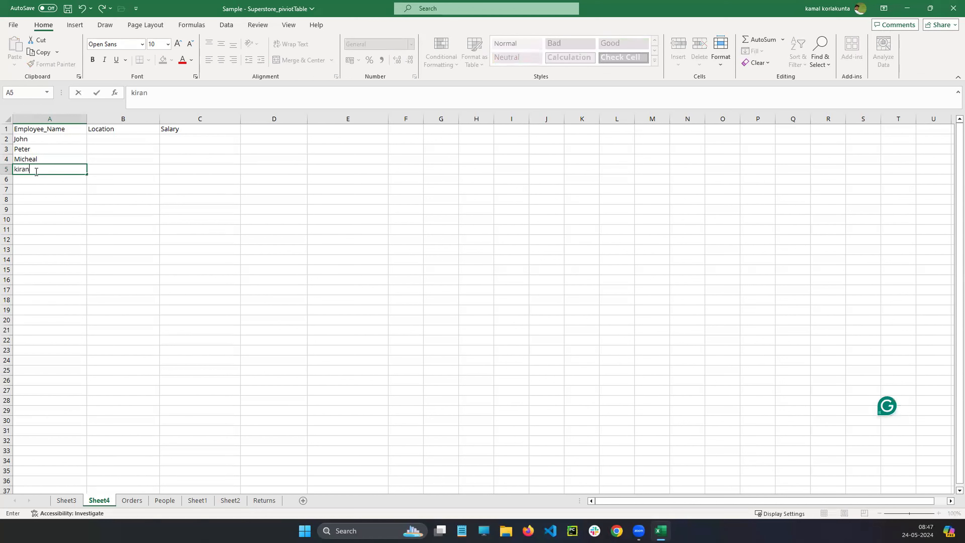
pyautogui.press('Return')
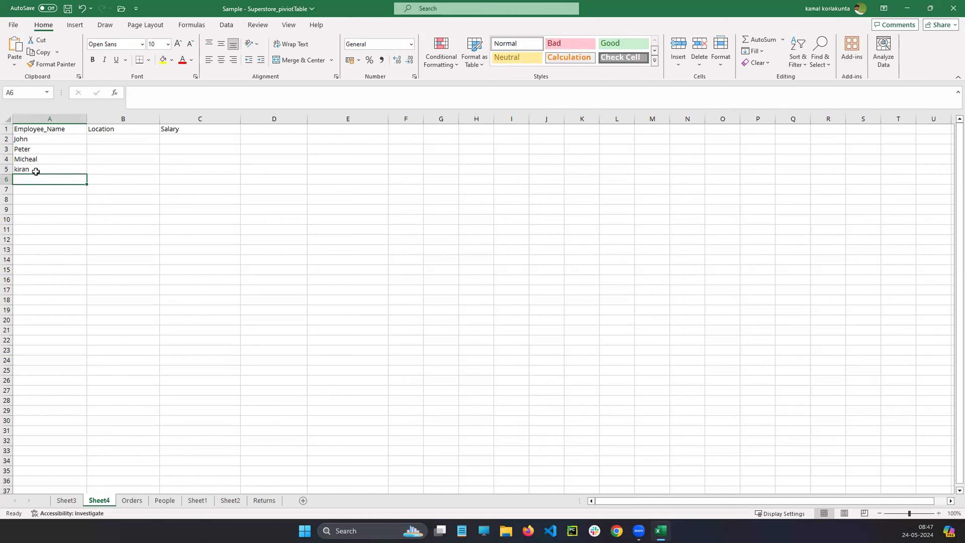
pyautogui.write('harry')
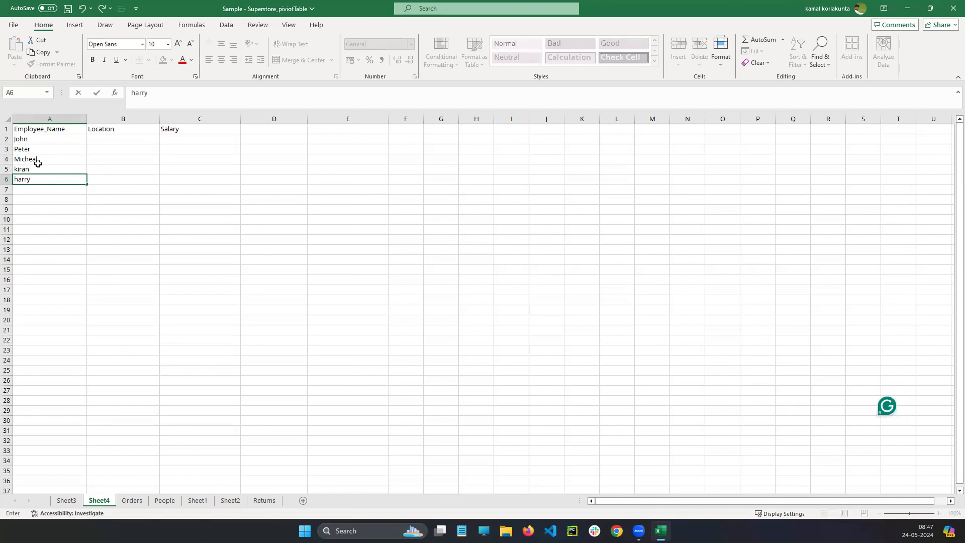
pyautogui.click(48, 218)
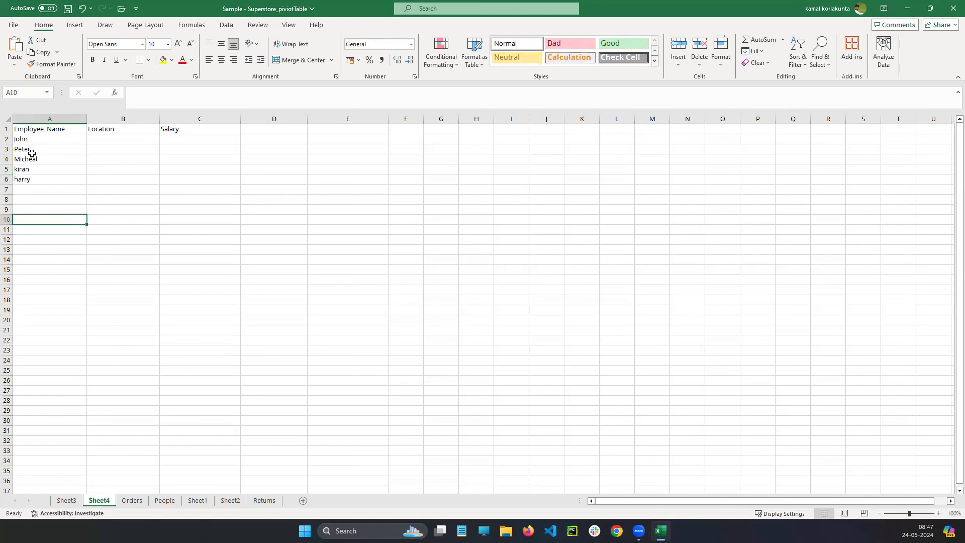
# - Fill the Location column in B2 to B6 with UK, usa, canada, India and paris
pyautogui.doubleClick(116, 140)
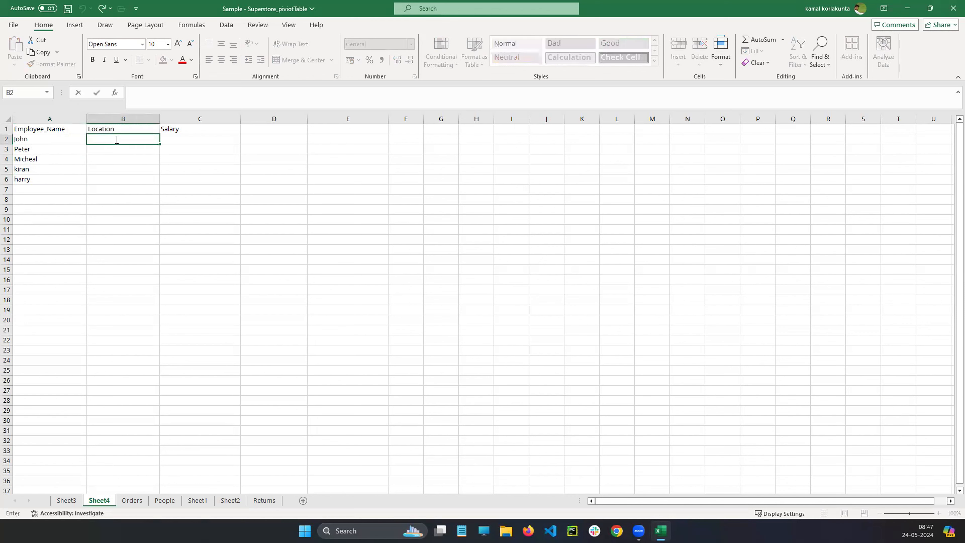
pyautogui.write('UK')
pyautogui.press('Return')
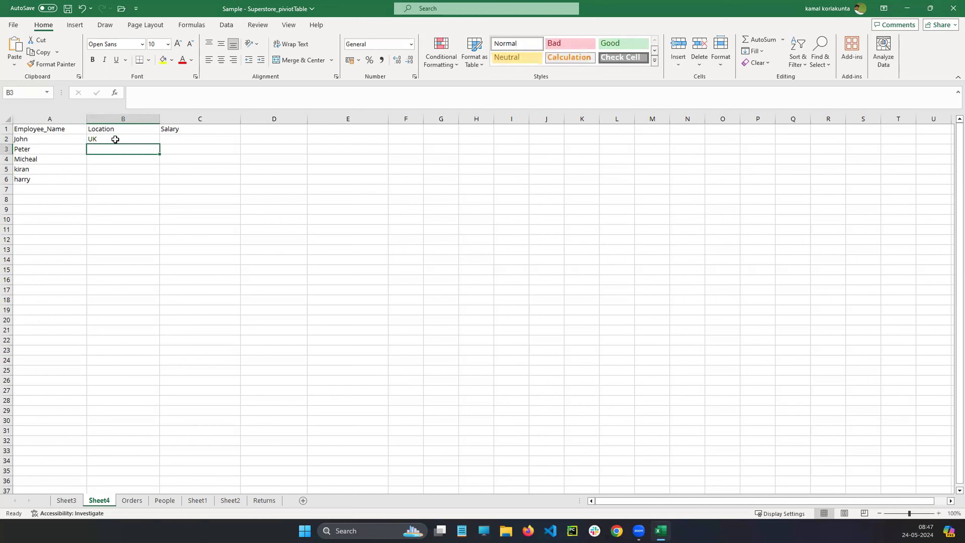
pyautogui.write('usa')
pyautogui.press('Return')
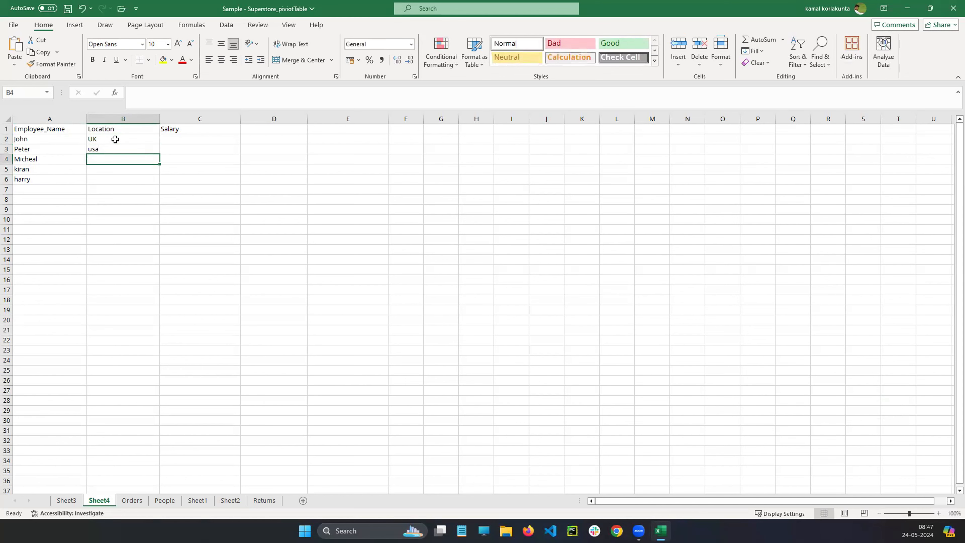
pyautogui.write('canda')
pyautogui.press('BackSpace')
pyautogui.press('BackSpace')
pyautogui.press('BackSpace')
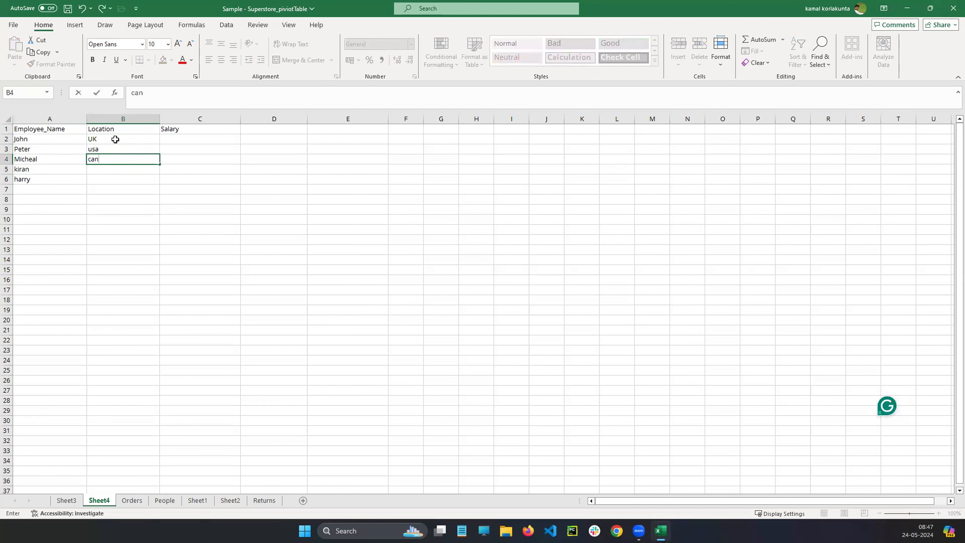
pyautogui.write('nada')
pyautogui.press('Return')
pyautogui.write('India')
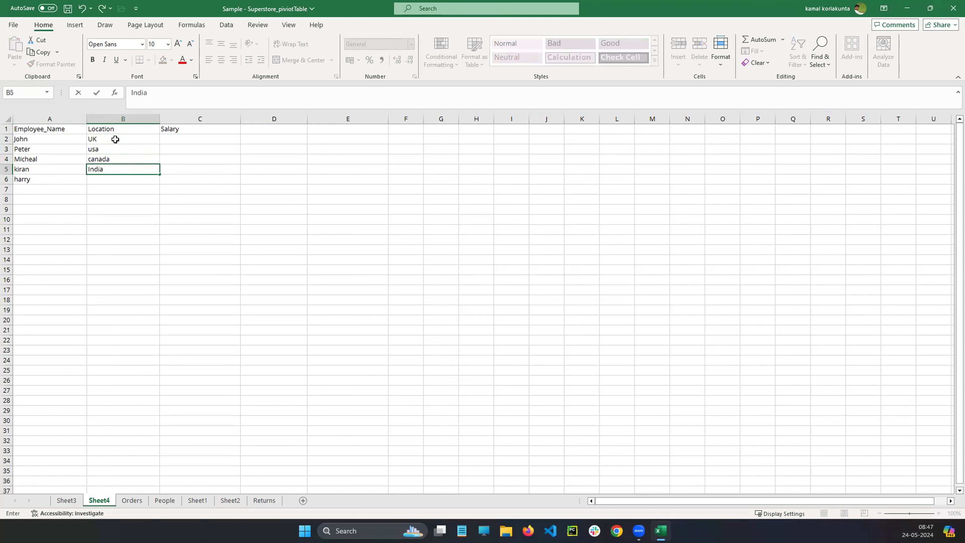
pyautogui.press('Return')
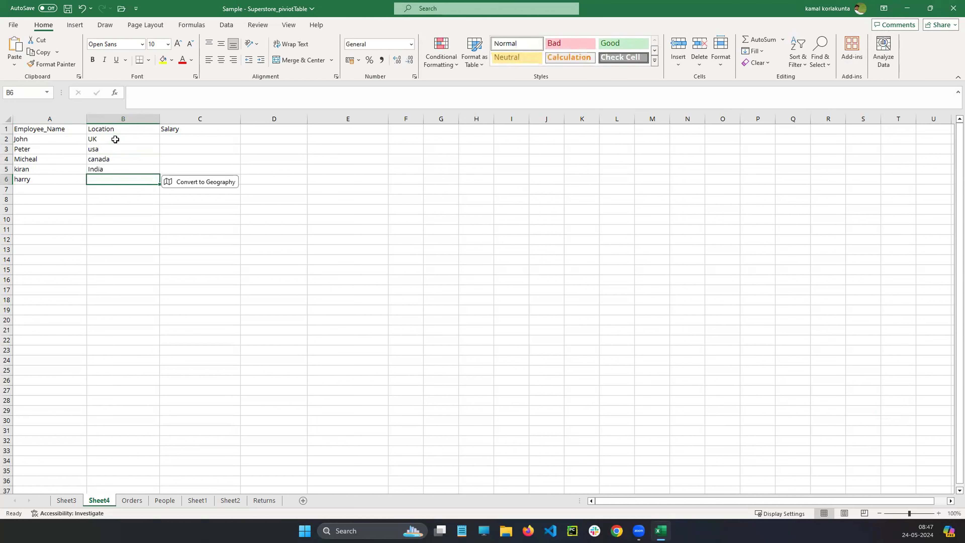
pyautogui.write('paris')
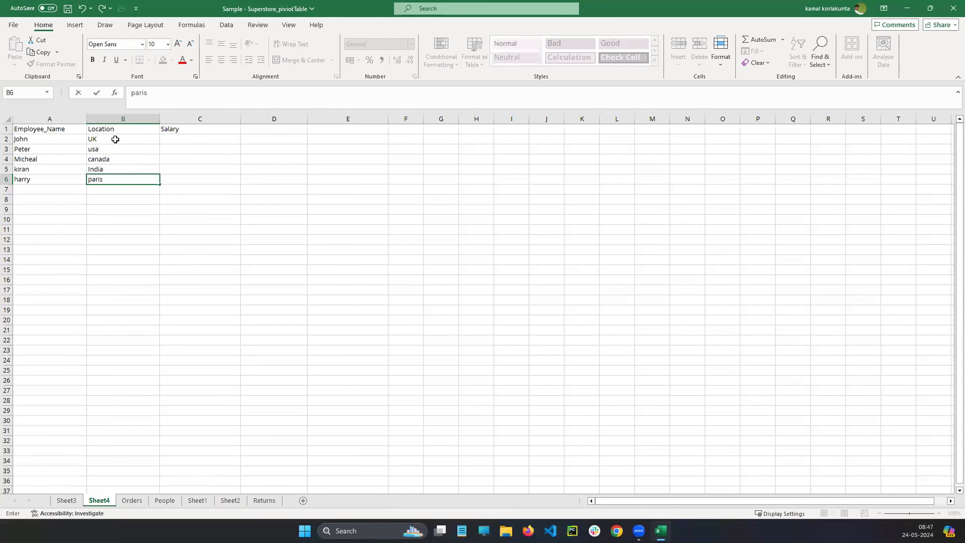
# - Fill the Salary column in C2 to C6 with 1200, 1500, 890, 1100 and 2000
pyautogui.click(182, 140)
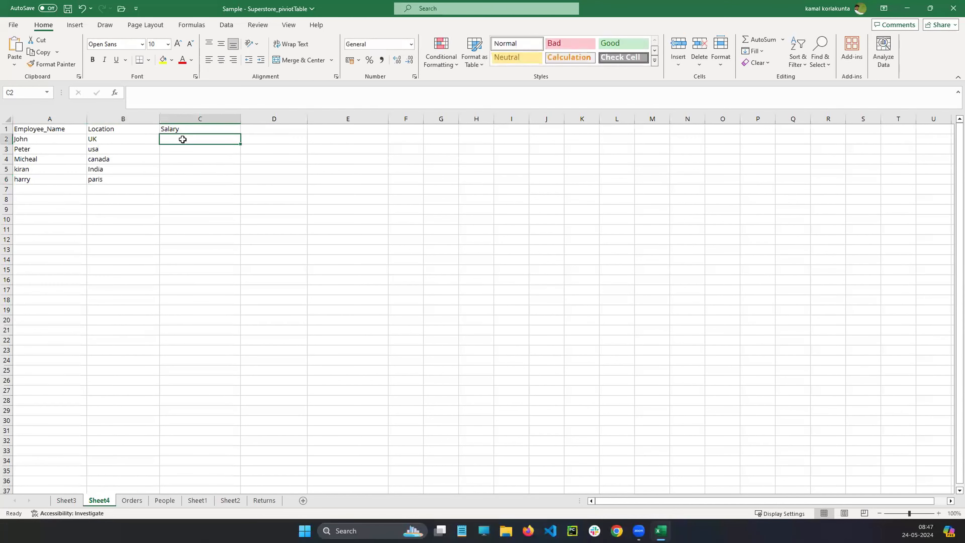
pyautogui.write('1200')
pyautogui.press('Return')
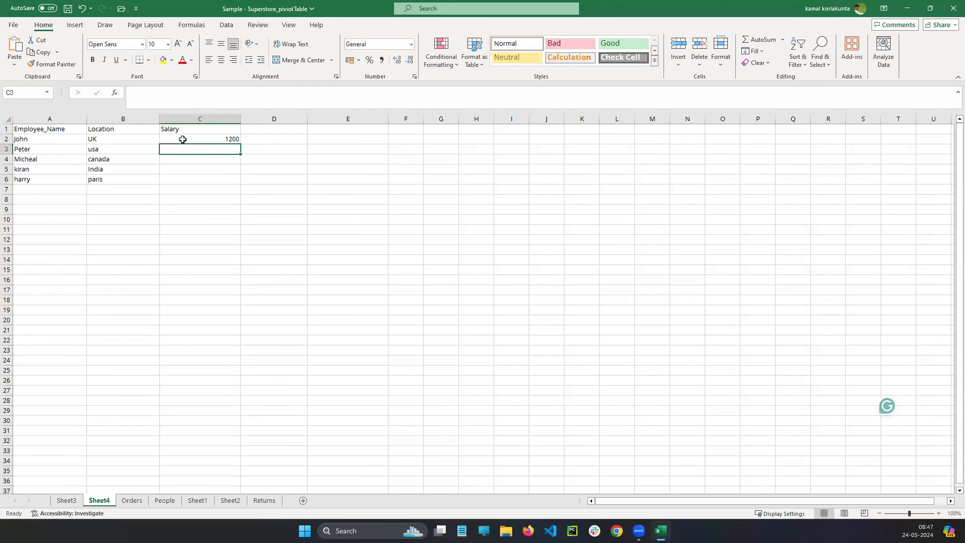
pyautogui.write('1500')
pyautogui.press('Return')
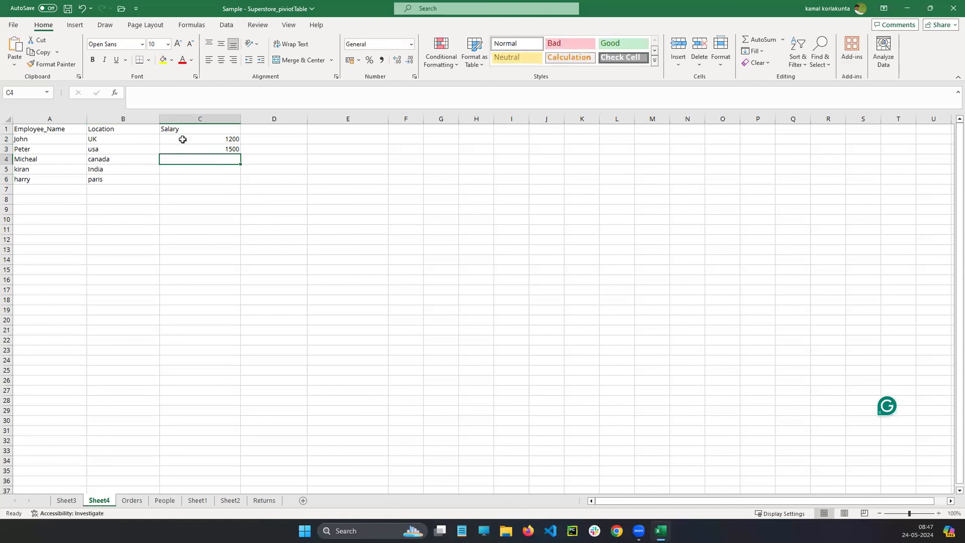
pyautogui.write('890')
pyautogui.press('Return')
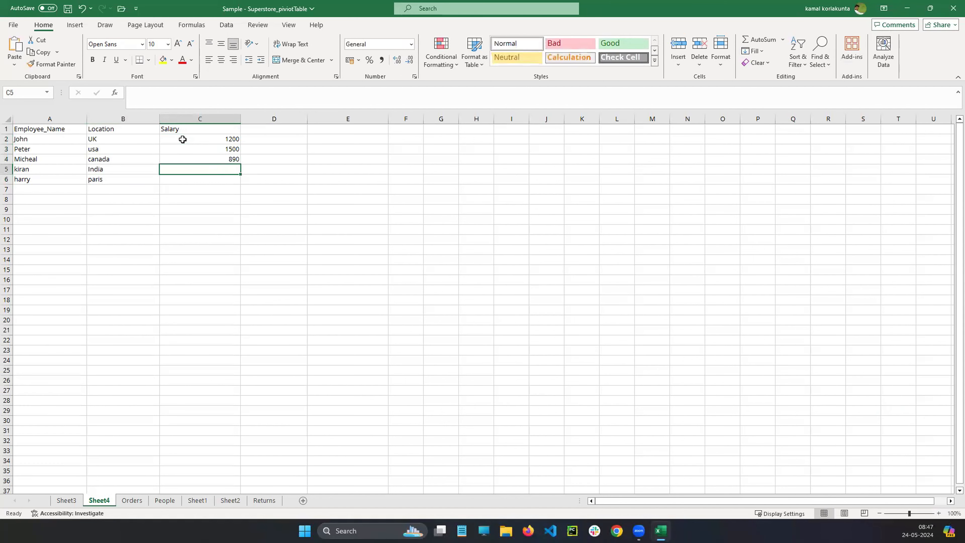
pyautogui.write('11')
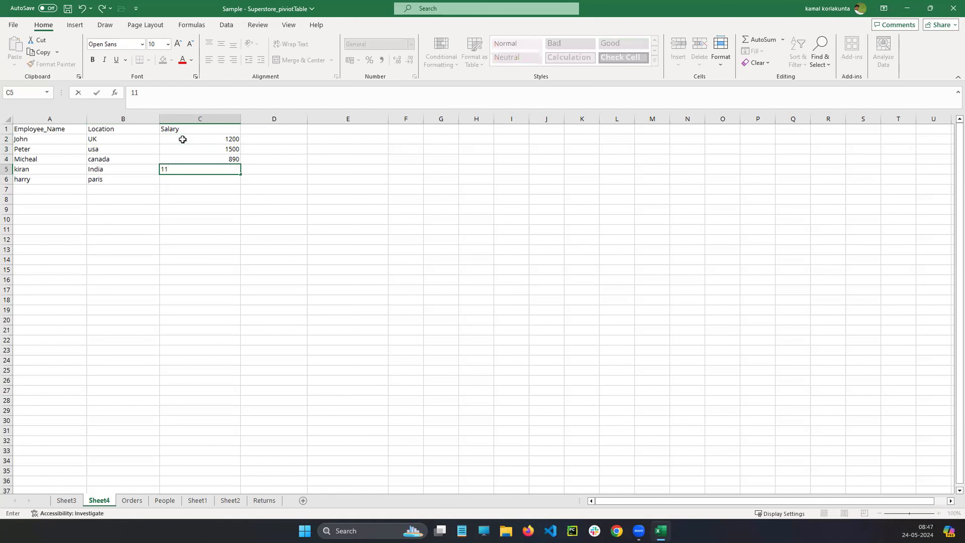
pyautogui.write('00')
pyautogui.press('Return')
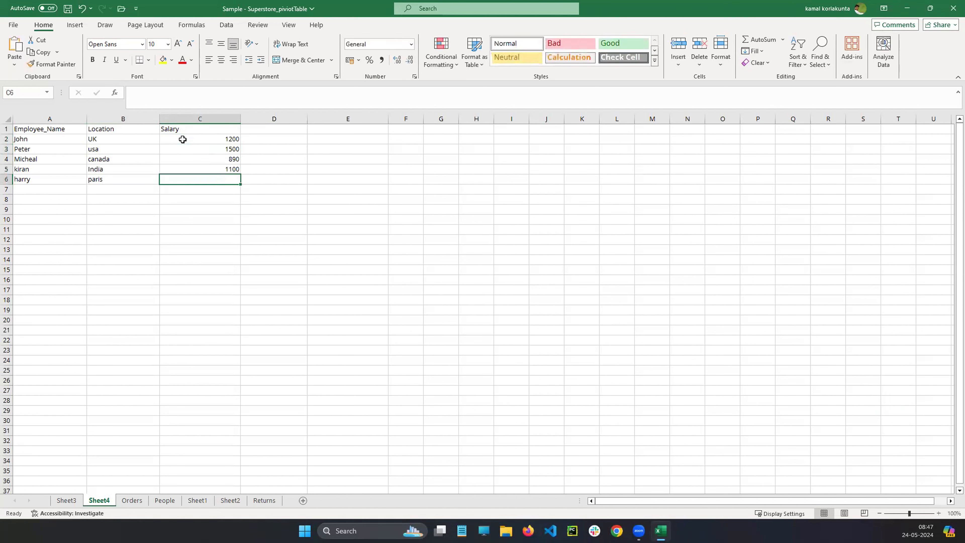
pyautogui.write('2000')
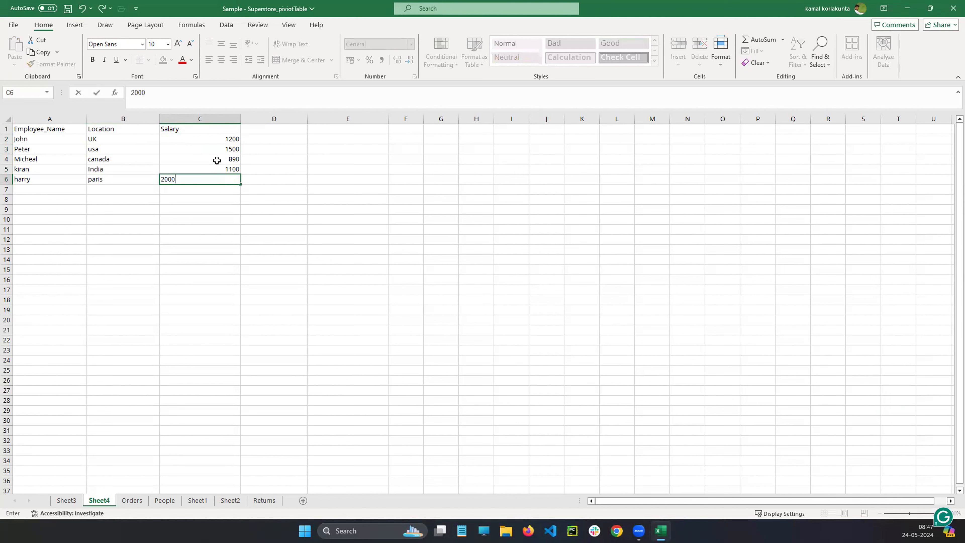
pyautogui.click(375, 229)
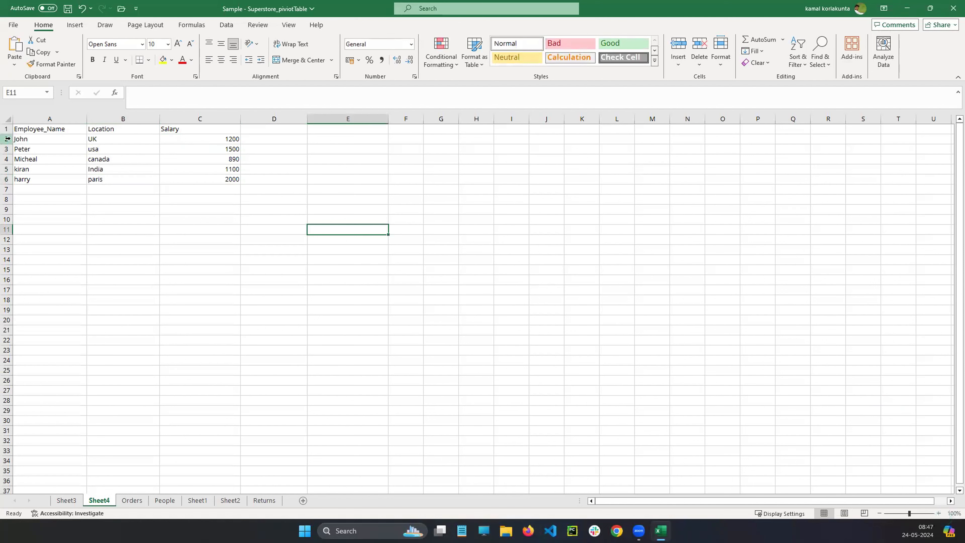
# - Center the header cells A1 to C1 horizontally and vertically and turn on text wrapping for them
pyautogui.click(67, 130)
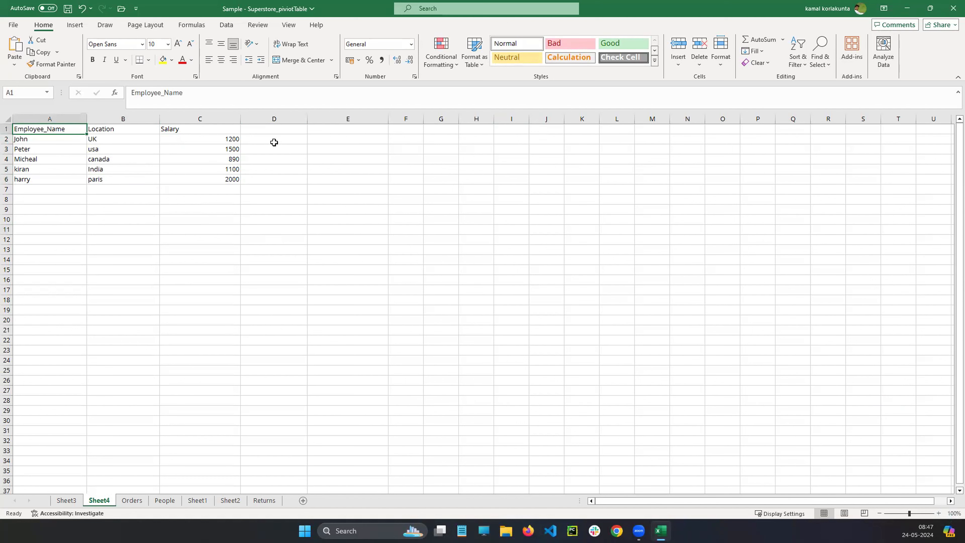
pyautogui.hotkey('shift', 'Right')
pyautogui.hotkey('shift', 'Right')
pyautogui.click(223, 60)
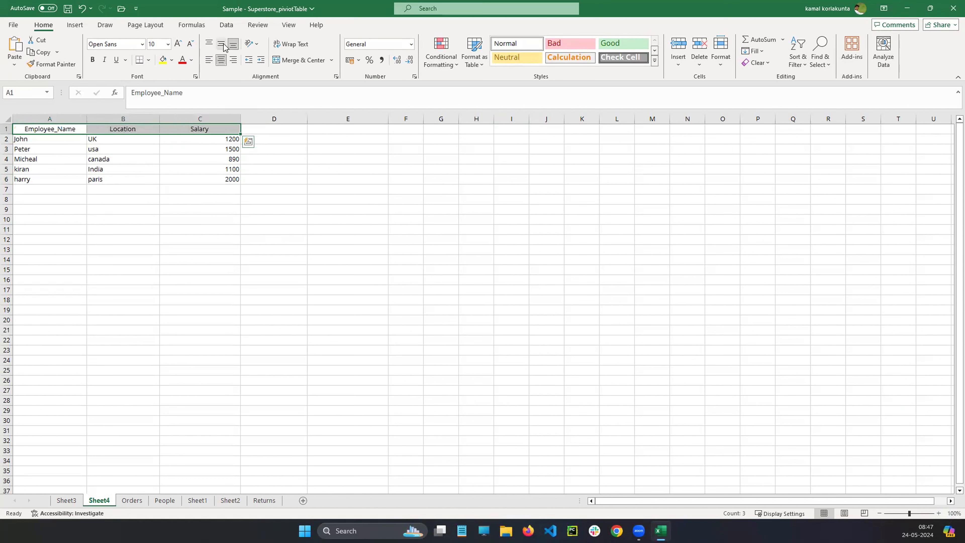
pyautogui.click(221, 43)
pyautogui.click(291, 43)
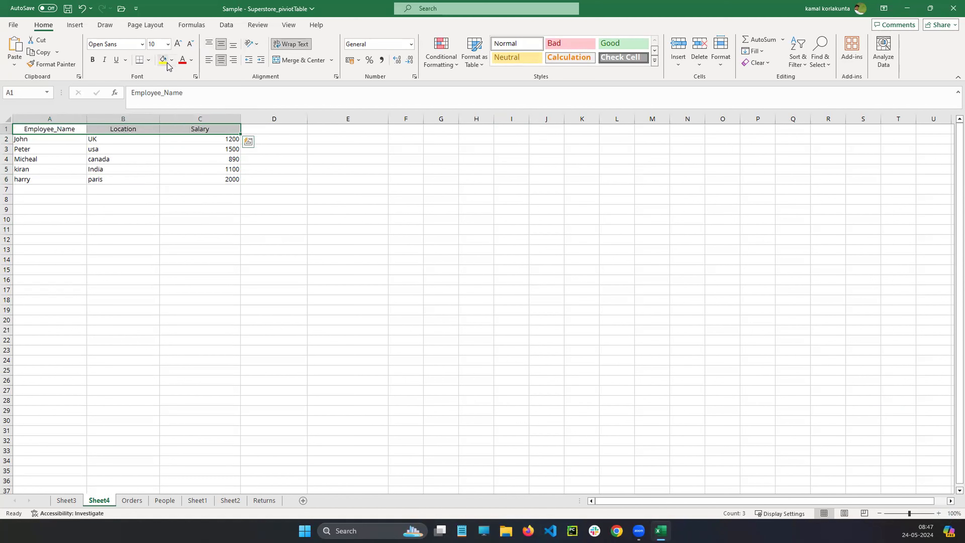
# - Fill the header cells A1 to C1 with a light blue theme color
pyautogui.click(167, 62)
pyautogui.click(171, 60)
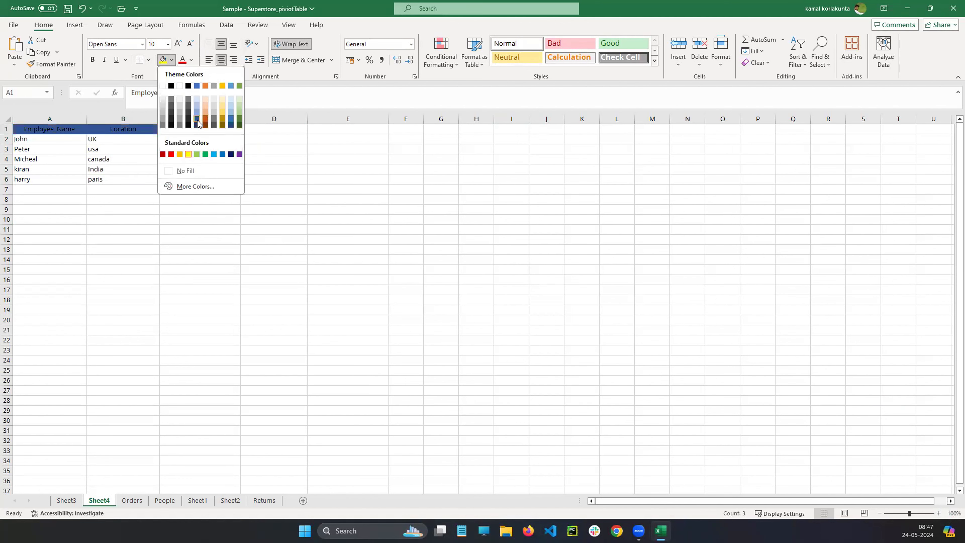
pyautogui.click(197, 112)
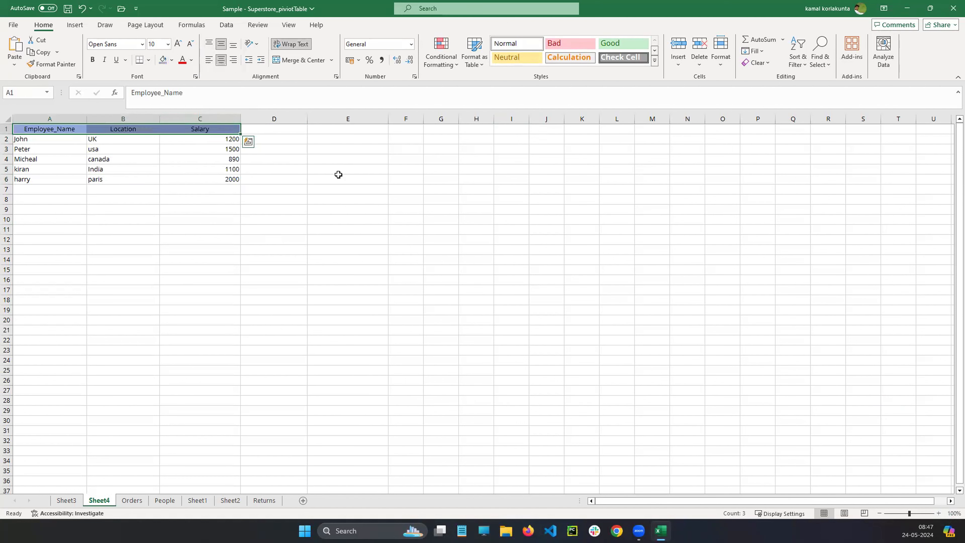
pyautogui.click(338, 174)
# - Center the contents of the whole employee table, A1 to C6, horizontally
pyautogui.click(51, 130)
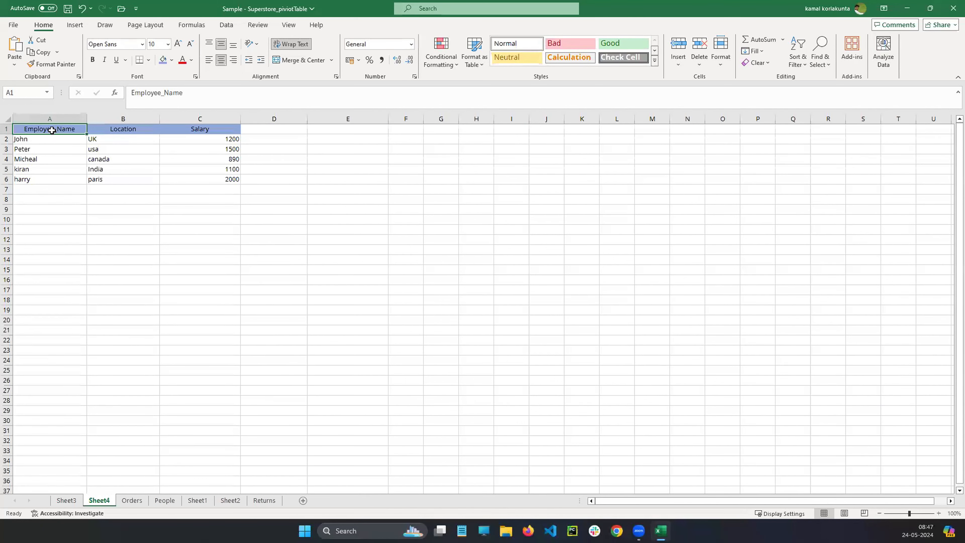
pyautogui.hotkey('shift', 'Right')
pyautogui.hotkey('shift', 'Right')
pyautogui.hotkey('shift', 'Down')
pyautogui.hotkey('shift', 'Down')
pyautogui.hotkey('shift', 'Down')
pyautogui.hotkey('shift', 'Down')
pyautogui.hotkey('shift', 'Down')
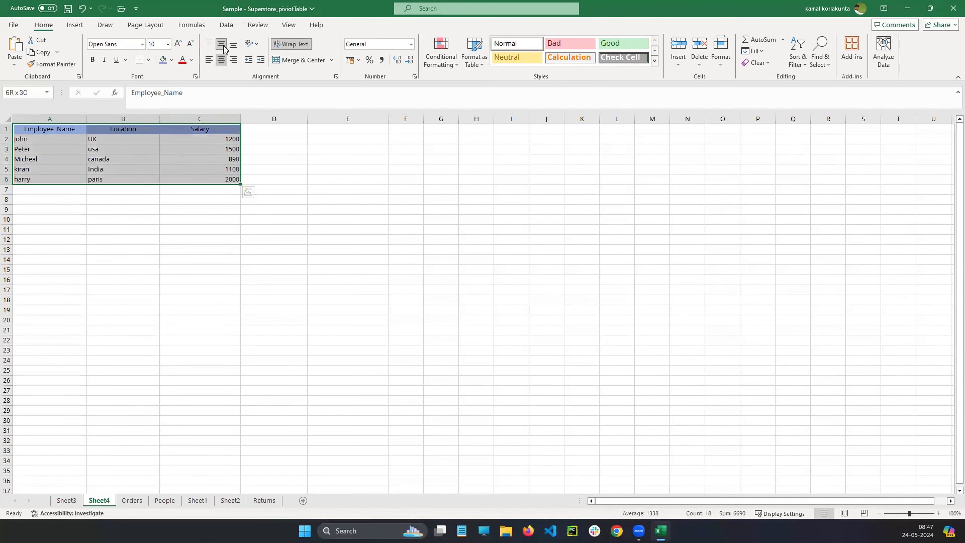
pyautogui.click(221, 59)
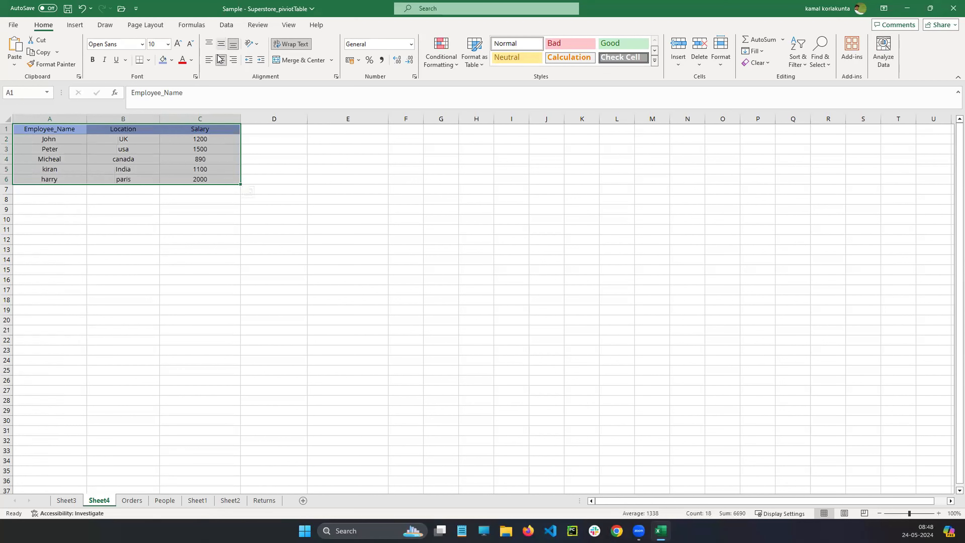
pyautogui.click(221, 44)
# - Set the font of the employee table to Verdana
pyautogui.click(124, 44)
pyautogui.write('Verdana')
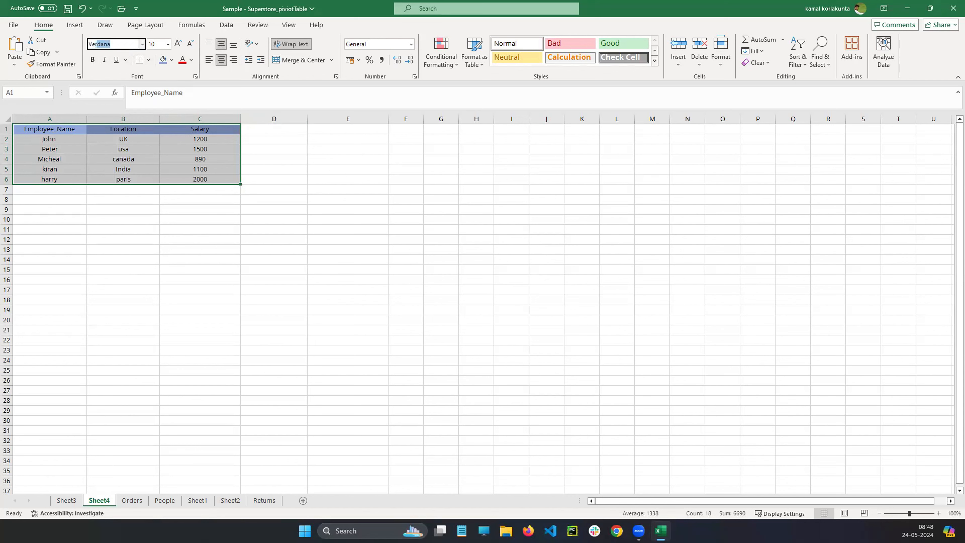
pyautogui.press('Return')
pyautogui.click(298, 209)
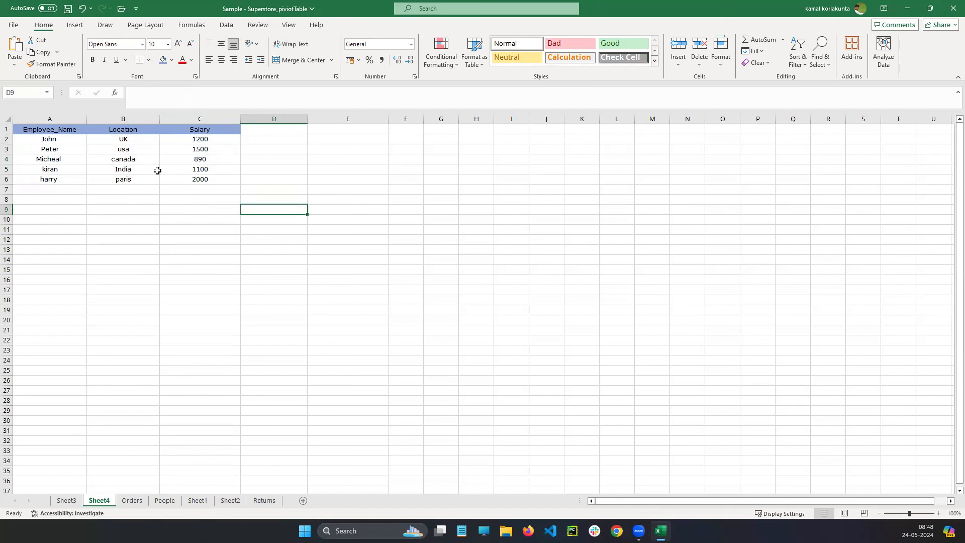
# - Examine the recommended charts for the employee salary table without inserting one
pyautogui.click(76, 28)
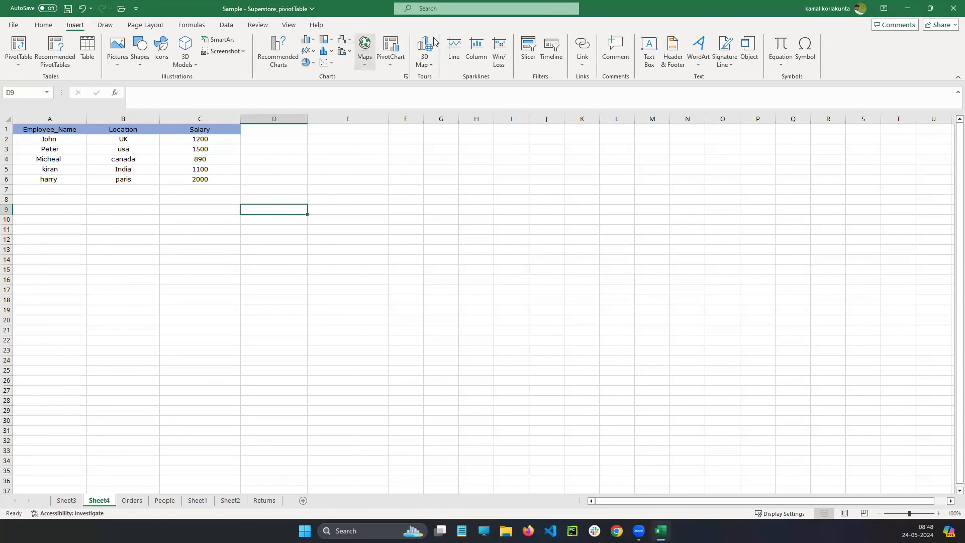
pyautogui.click(280, 51)
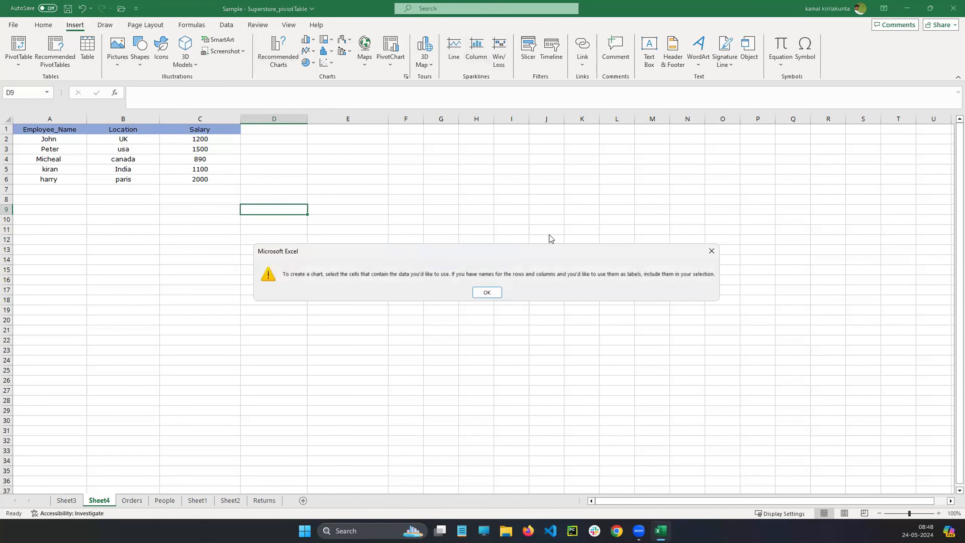
pyautogui.press('Return')
pyautogui.click(224, 131)
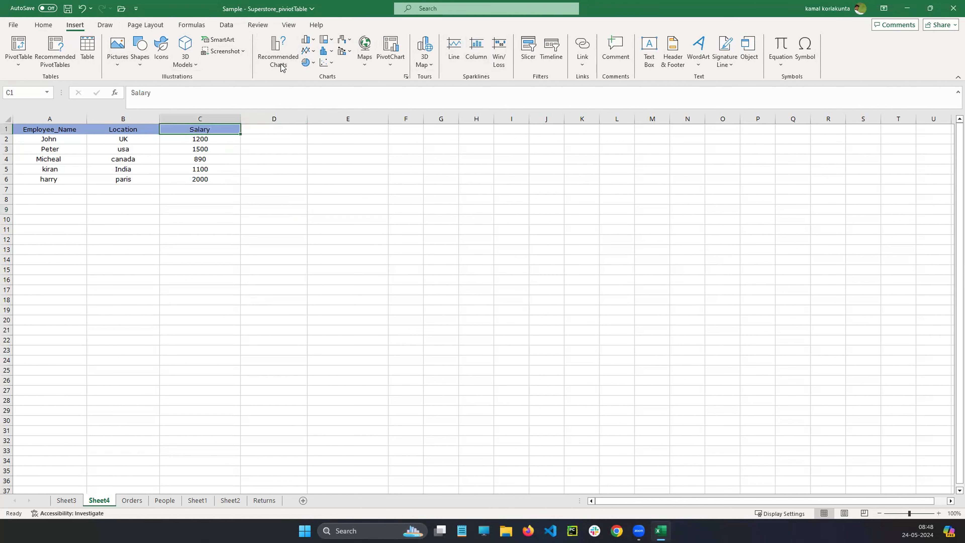
pyautogui.click(279, 51)
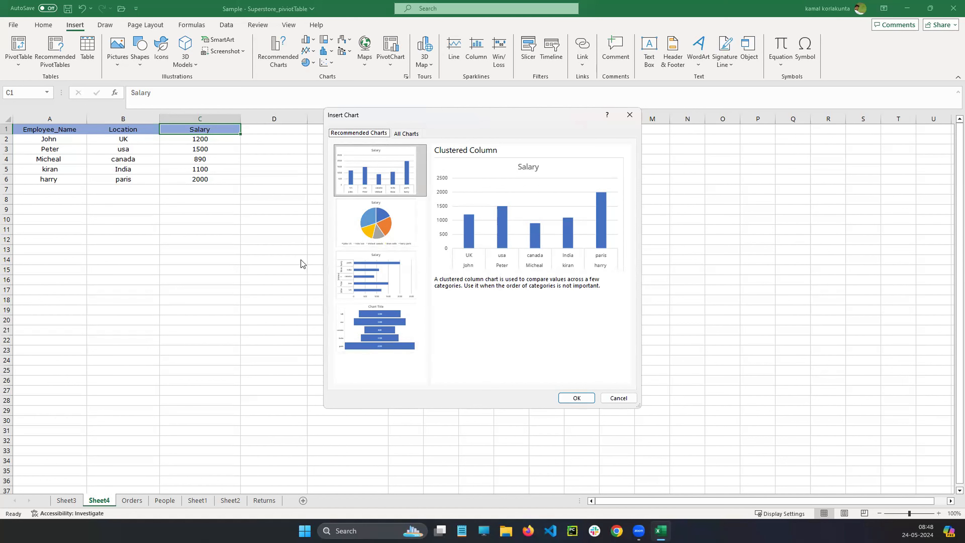
pyautogui.click(396, 184)
pyautogui.click(633, 119)
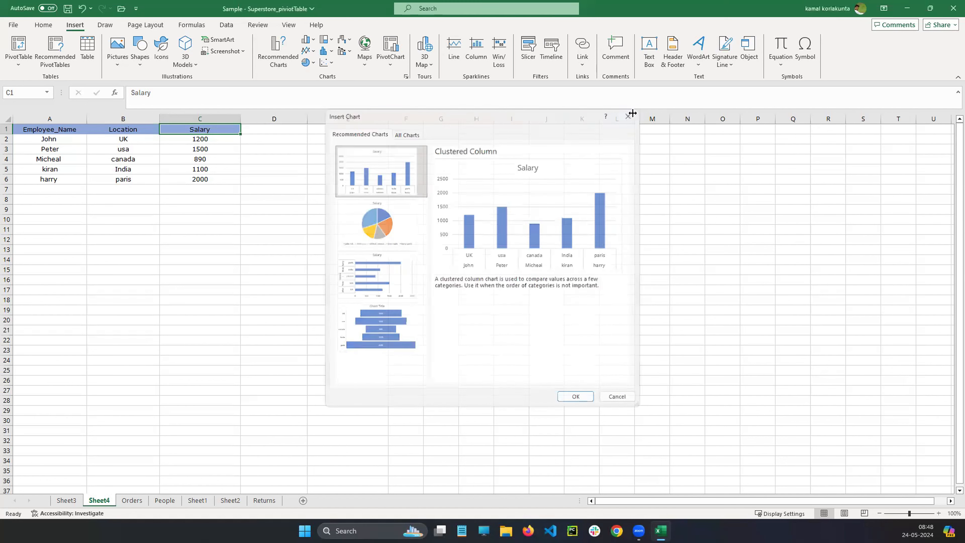
# - Insert a 2-D stacked column chart of the salary data and place it just below the employee table
pyautogui.click(311, 45)
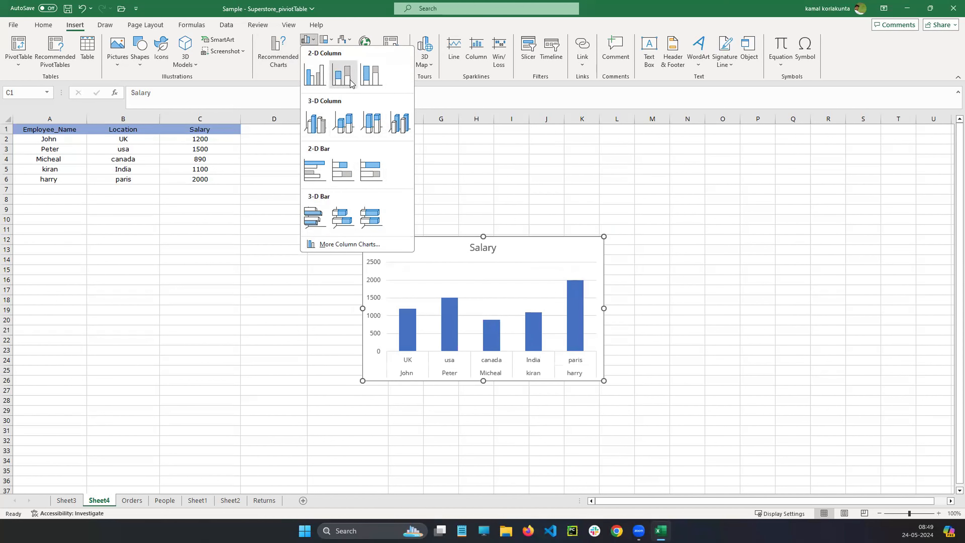
pyautogui.click(342, 75)
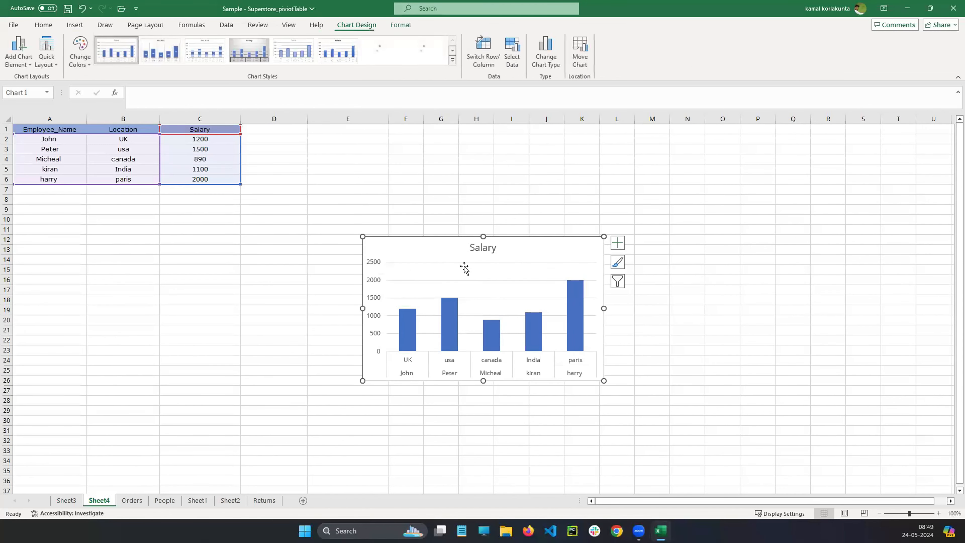
pyautogui.moveTo(475, 246); pyautogui.dragTo(502, 198)
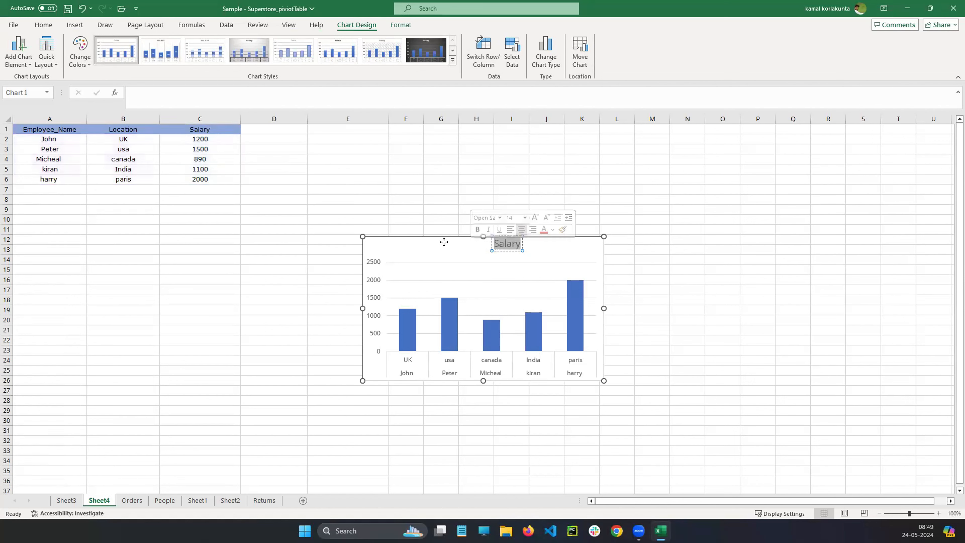
pyautogui.click(430, 239)
pyautogui.moveTo(431, 239); pyautogui.dragTo(145, 224)
# - Reposition the Salary chart title so it sits centered above the columns
pyautogui.click(220, 224)
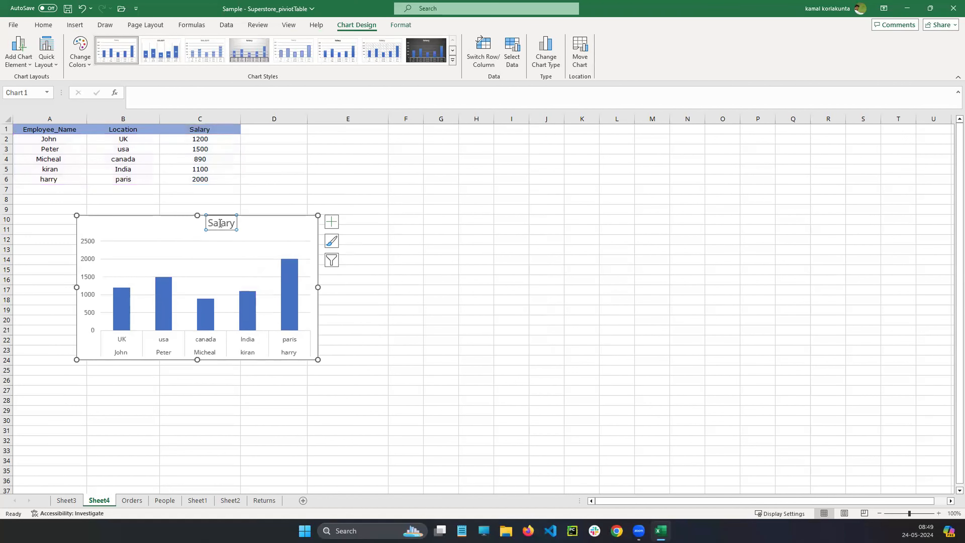
pyautogui.moveTo(206, 230)
pyautogui.mouseDown()
pyautogui.moveTo(192, 237)
pyautogui.moveTo(200, 234)
pyautogui.mouseUp()
pyautogui.click(227, 220)
pyautogui.click(267, 240)
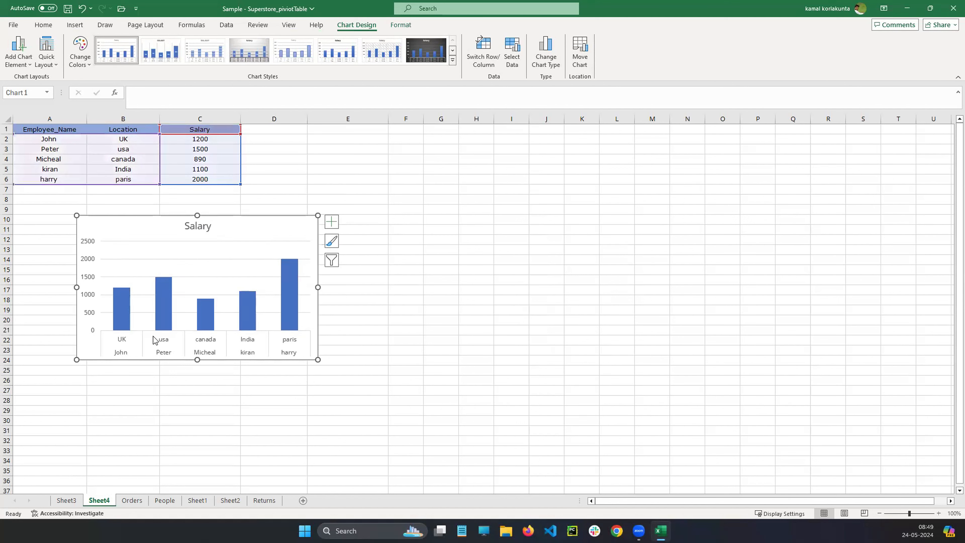
pyautogui.click(266, 199)
pyautogui.click(261, 240)
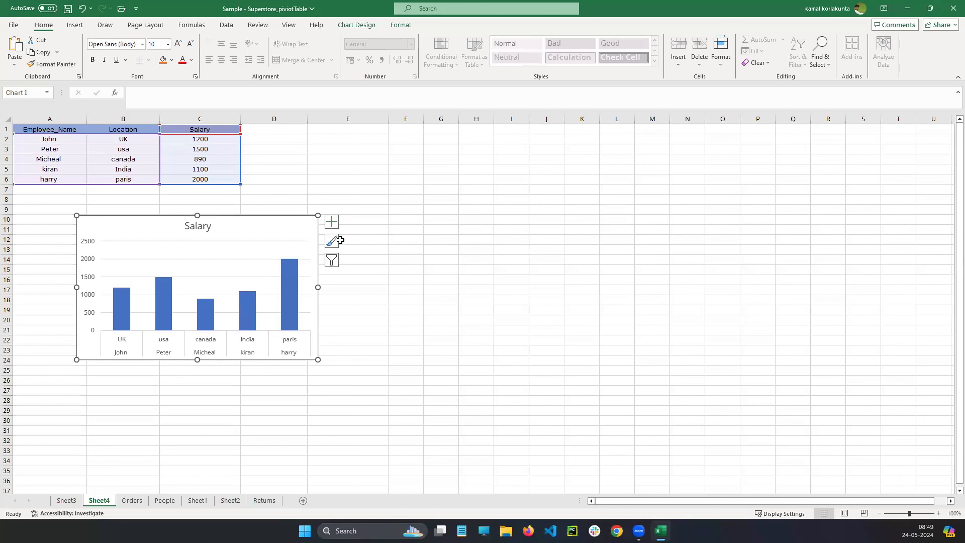
# - Hide the salary chart's axes and show them again, twice, to demonstrate the Axes chart element
pyautogui.click(332, 227)
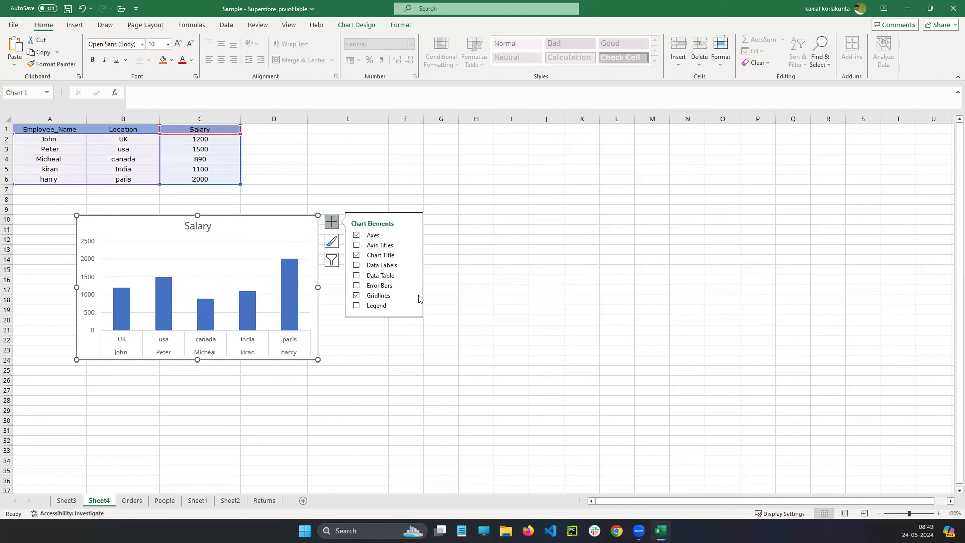
pyautogui.click(357, 236)
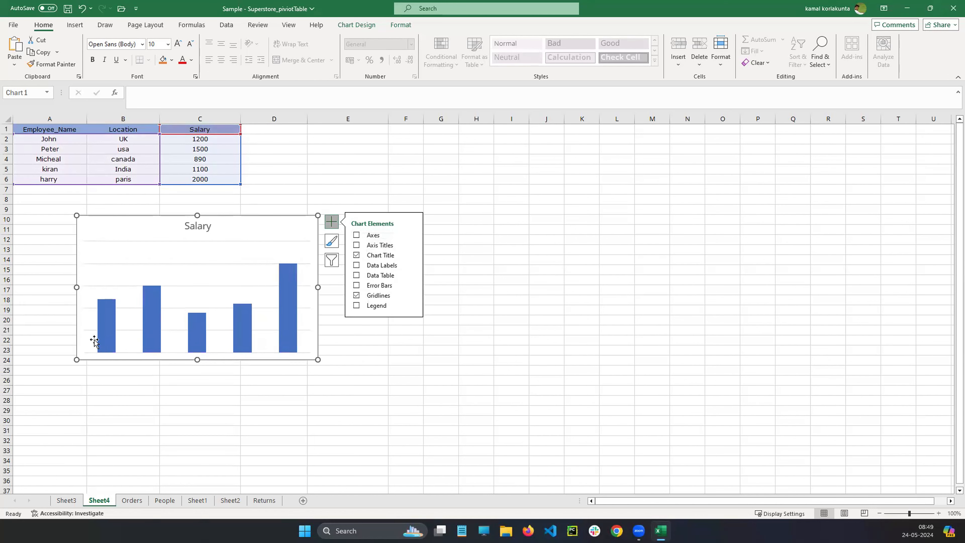
pyautogui.click(356, 236)
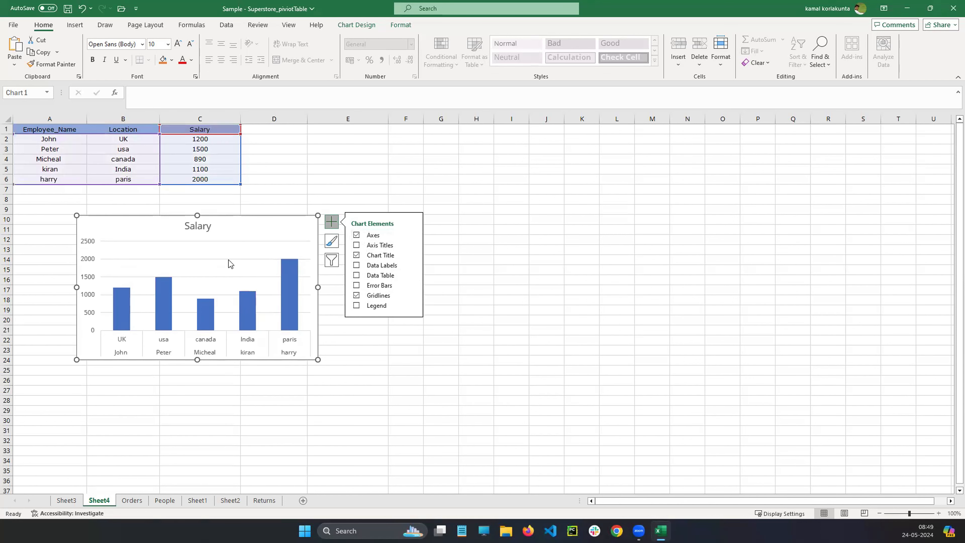
pyautogui.click(357, 236)
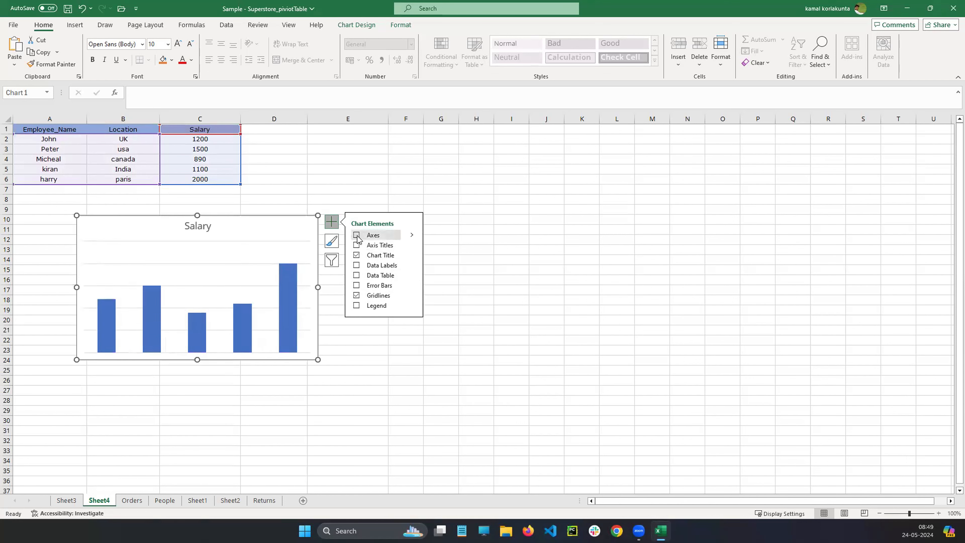
pyautogui.click(357, 236)
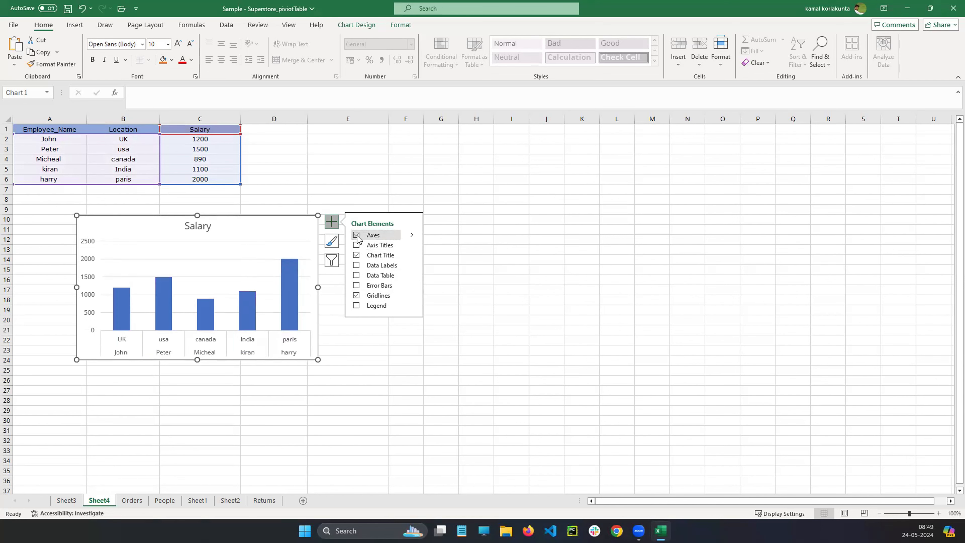
# - Switch the Chart Title element off and on again, and select the title on the chart
pyautogui.click(357, 257)
pyautogui.click(357, 256)
pyautogui.click(191, 227)
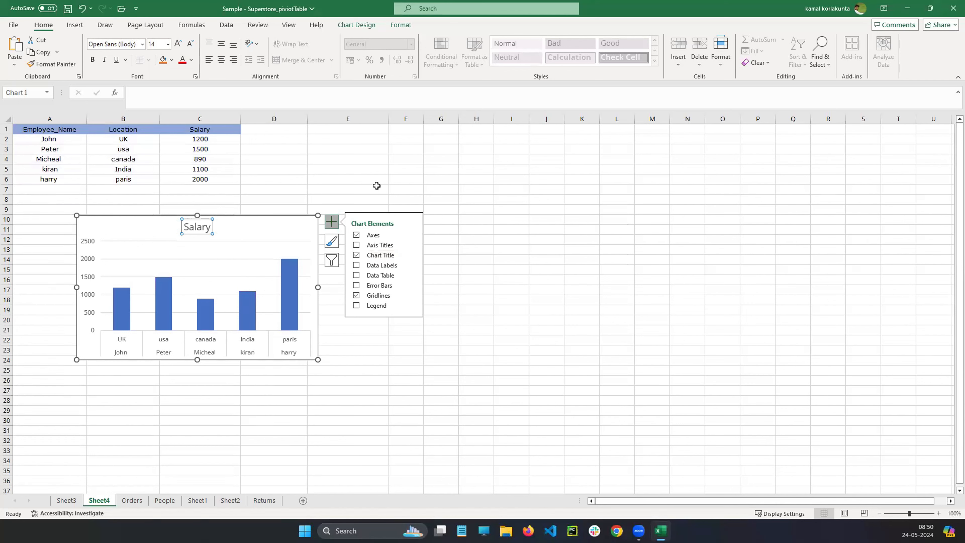
# - Try several chart styles on the salary chart and settle on the white one with a bold title and gradient columns
pyautogui.click(331, 240)
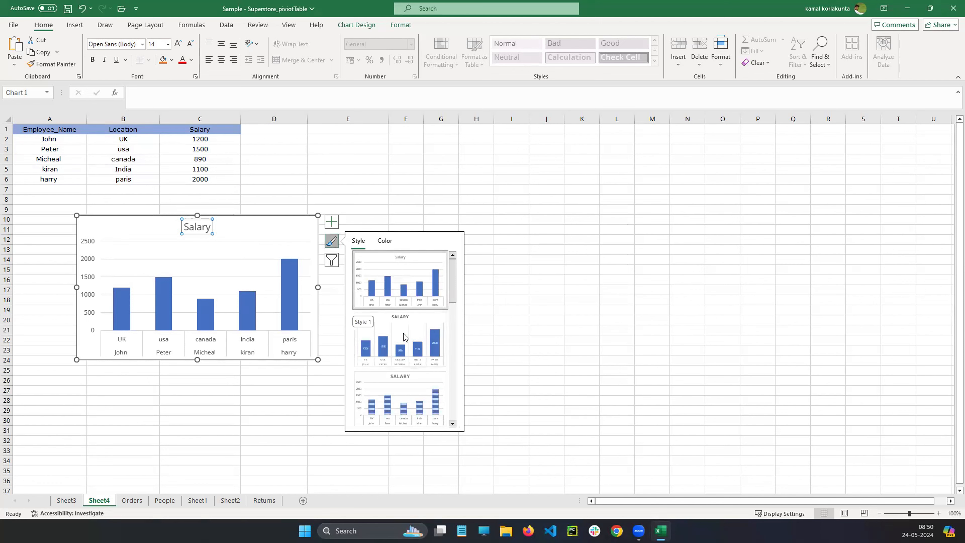
pyautogui.click(407, 346)
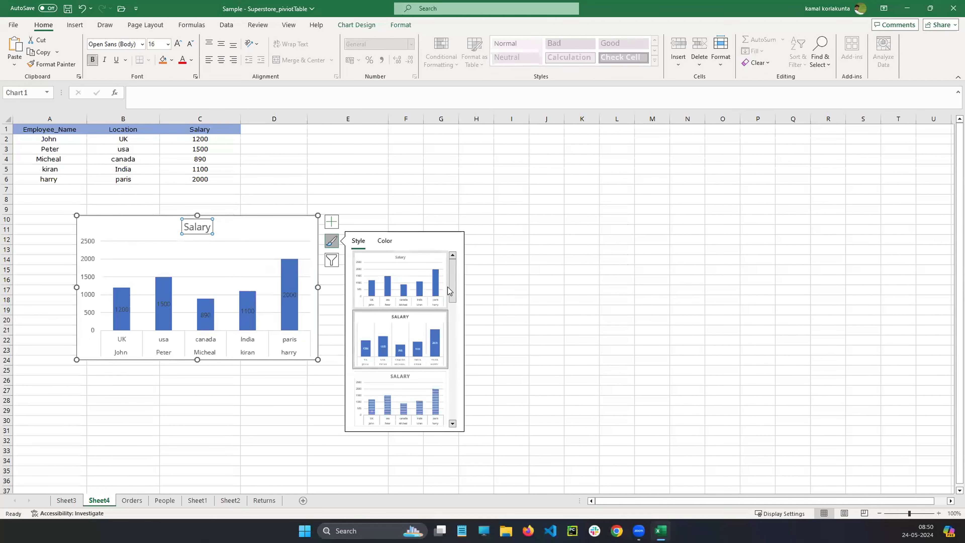
pyautogui.moveTo(452, 286); pyautogui.dragTo(455, 316)
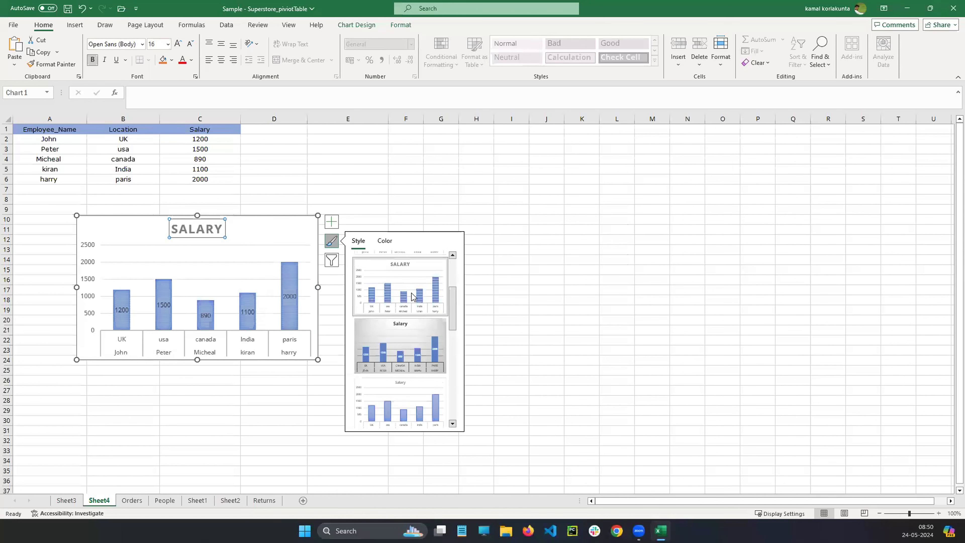
pyautogui.scroll(-2, 415, 308)
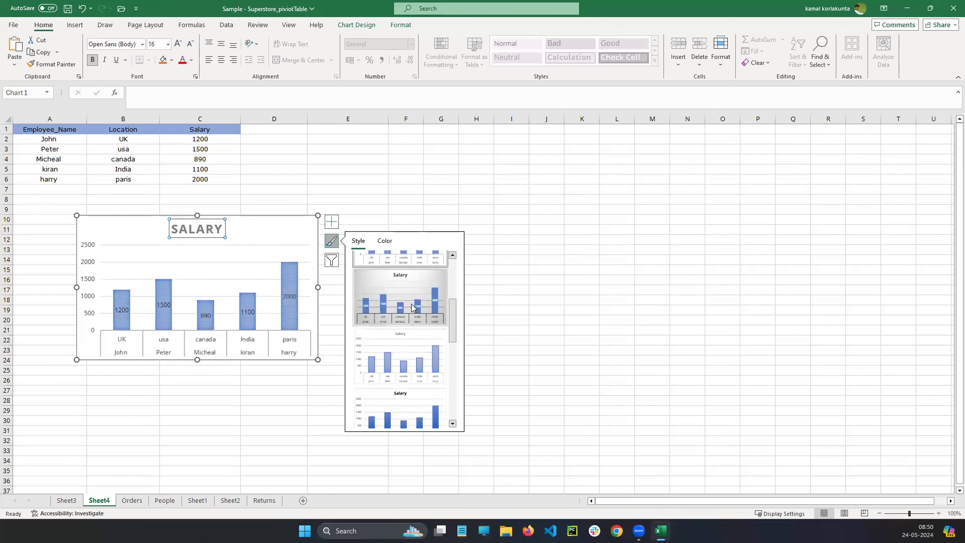
pyautogui.click(420, 317)
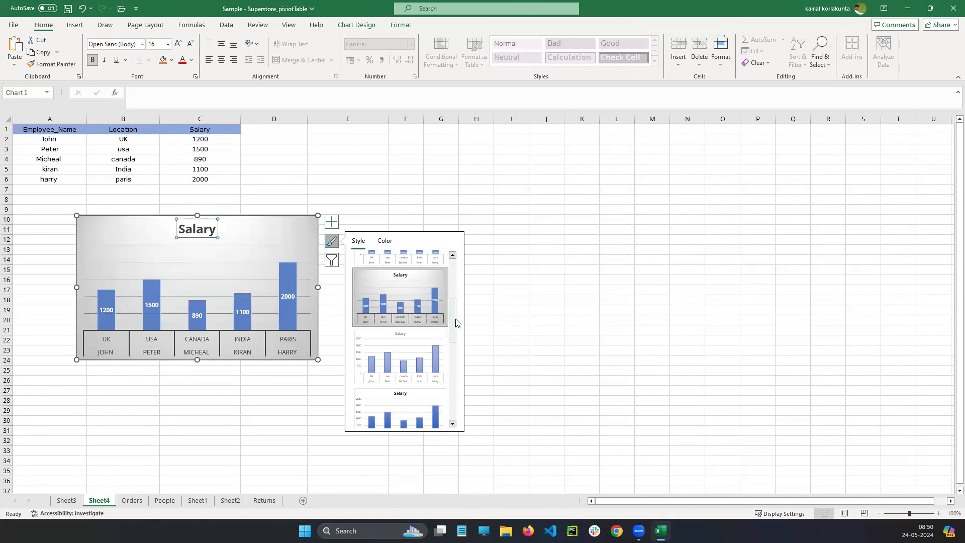
pyautogui.moveTo(456, 319); pyautogui.dragTo(455, 406)
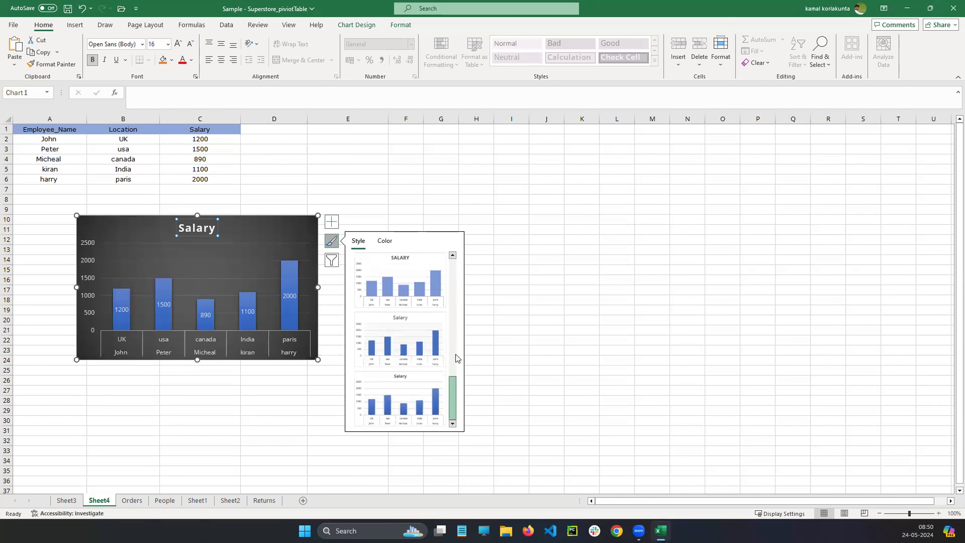
pyautogui.moveTo(457, 358); pyautogui.dragTo(456, 342)
pyautogui.click(405, 344)
pyautogui.click(291, 279)
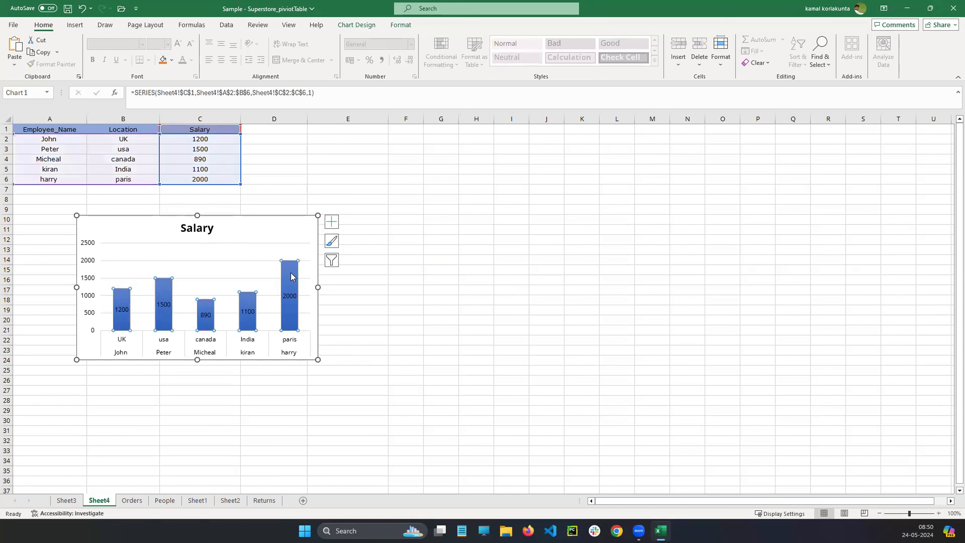
# - Recolor the salary chart's columns orange with the colorful palette that begins with orange
pyautogui.click(333, 243)
pyautogui.click(384, 241)
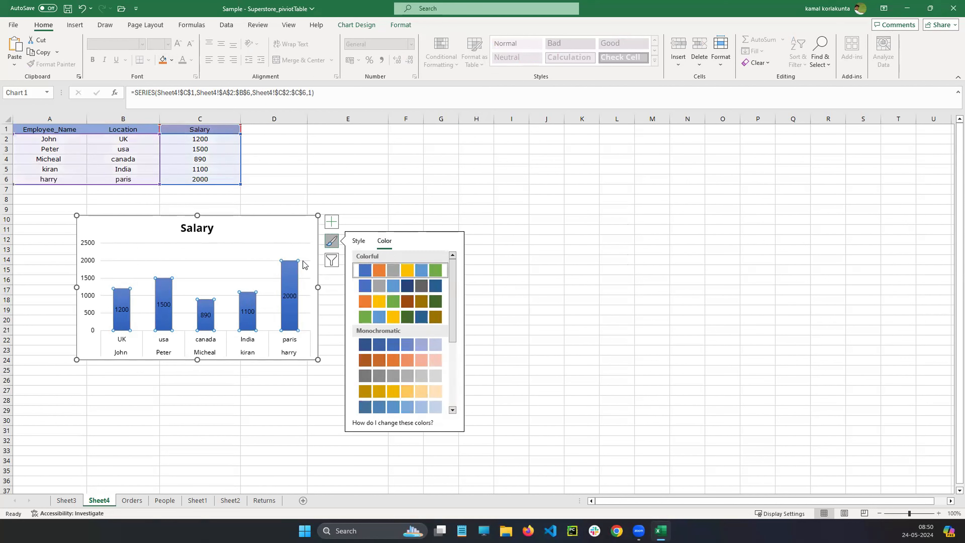
pyautogui.click(294, 247)
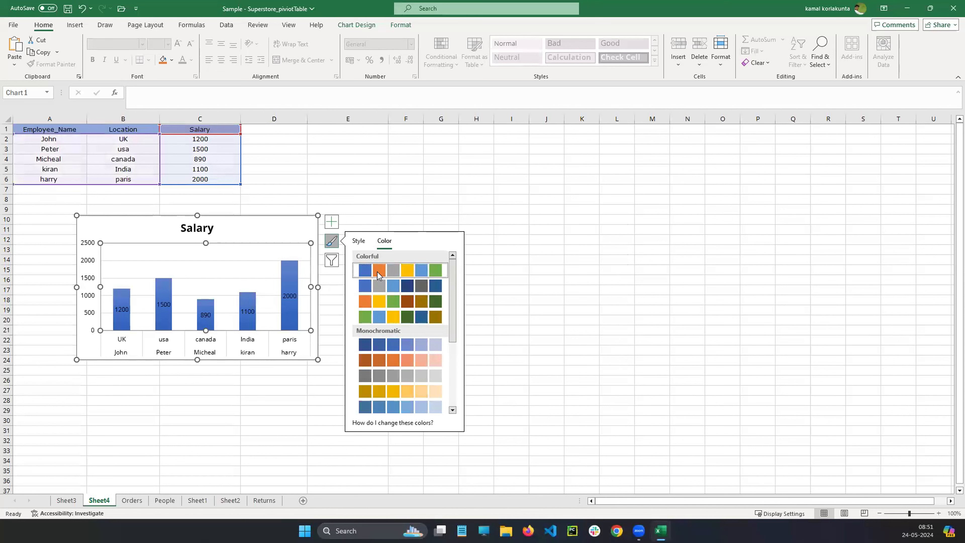
pyautogui.click(294, 311)
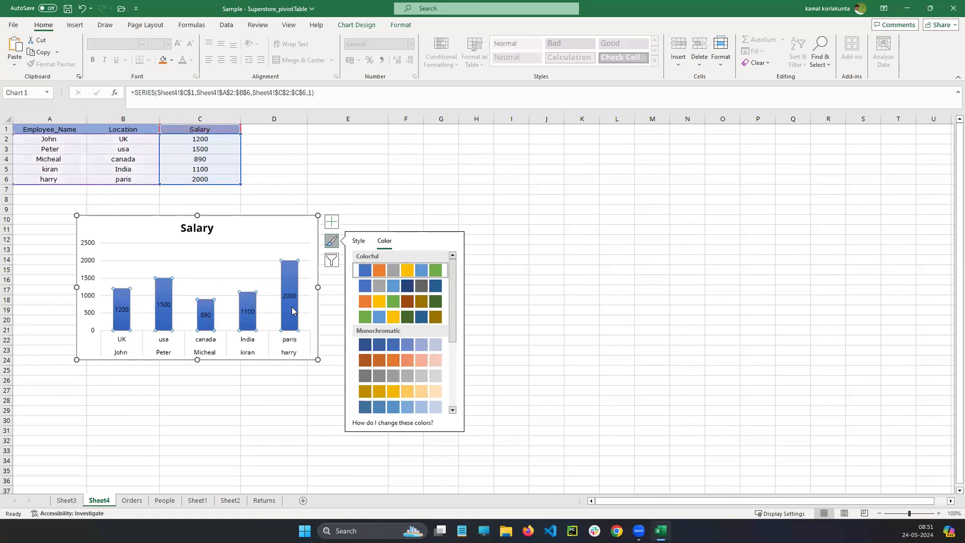
pyautogui.click(378, 272)
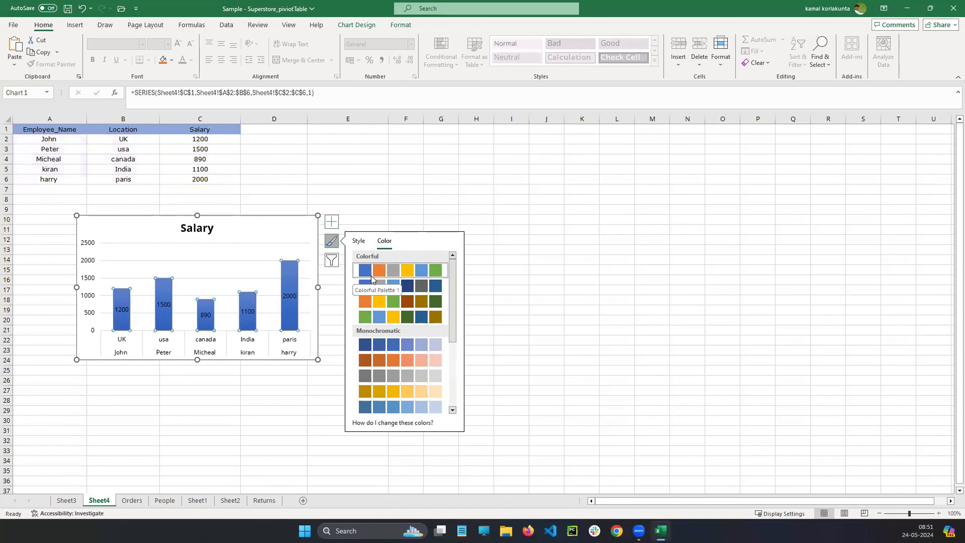
pyautogui.click(367, 300)
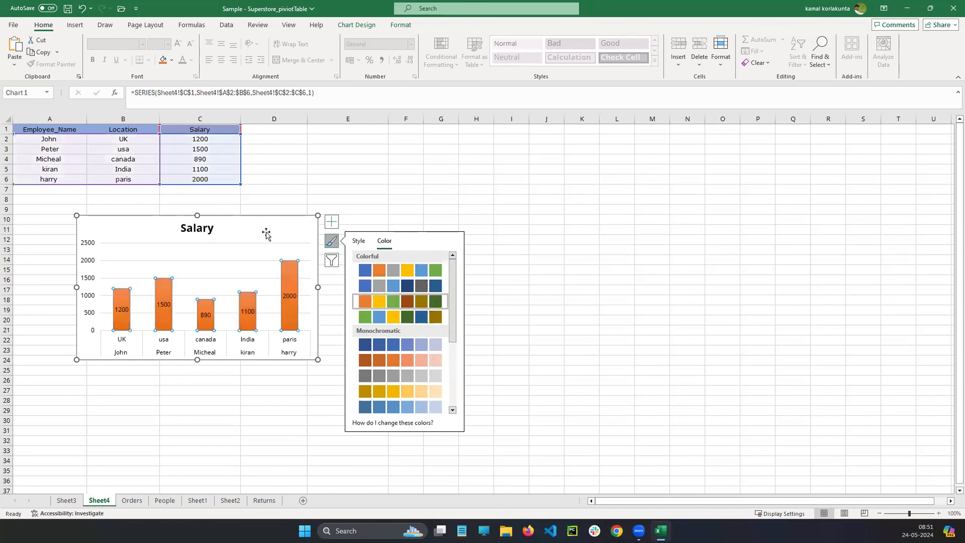
pyautogui.click(266, 234)
pyautogui.click(358, 240)
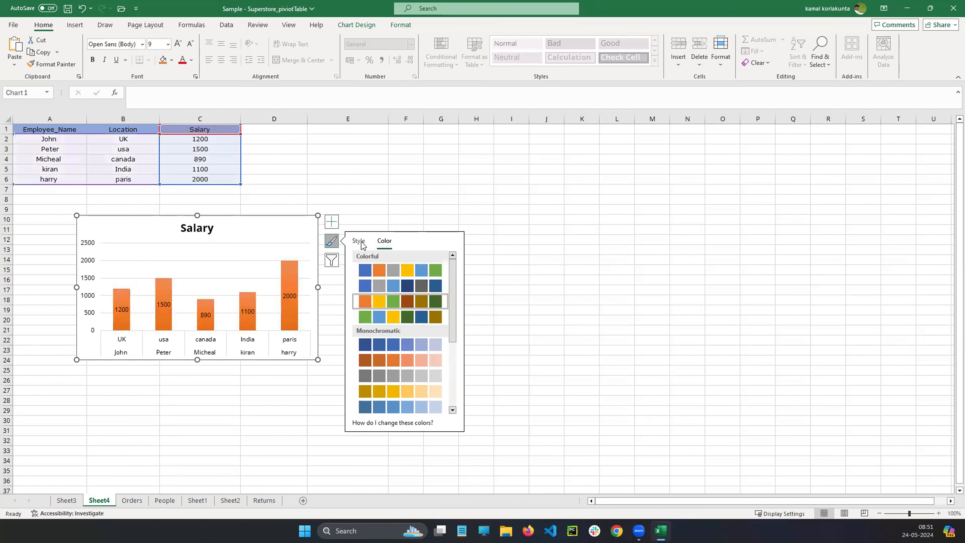
# - Move the orange salary chart up beside the first rows, over columns O to U, and deselect it
pyautogui.click(374, 209)
pyautogui.moveTo(251, 256); pyautogui.dragTo(870, 134)
pyautogui.click(617, 230)
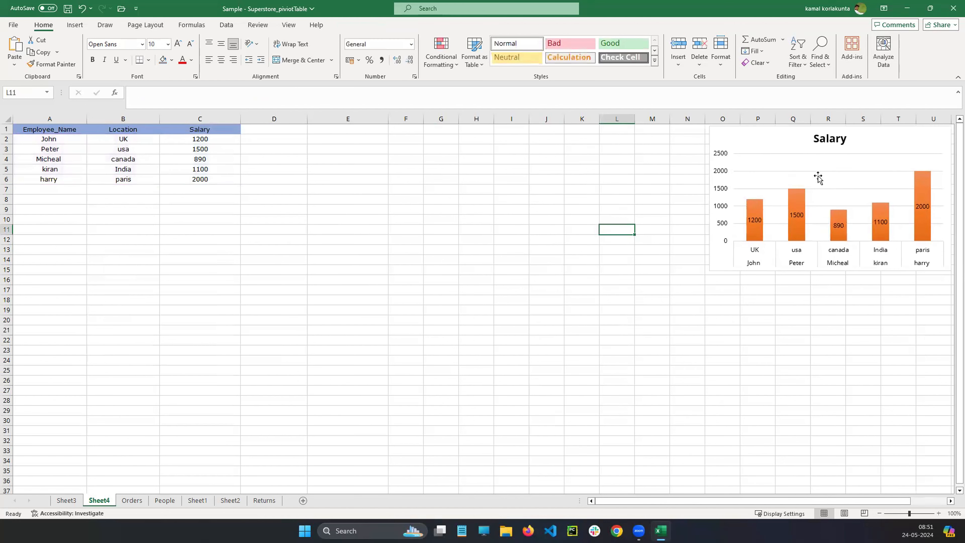
# - Insert a 3-D Column chart of the salary data and place it beside the orange chart, over columns H to N
pyautogui.click(184, 131)
pyautogui.click(65, 29)
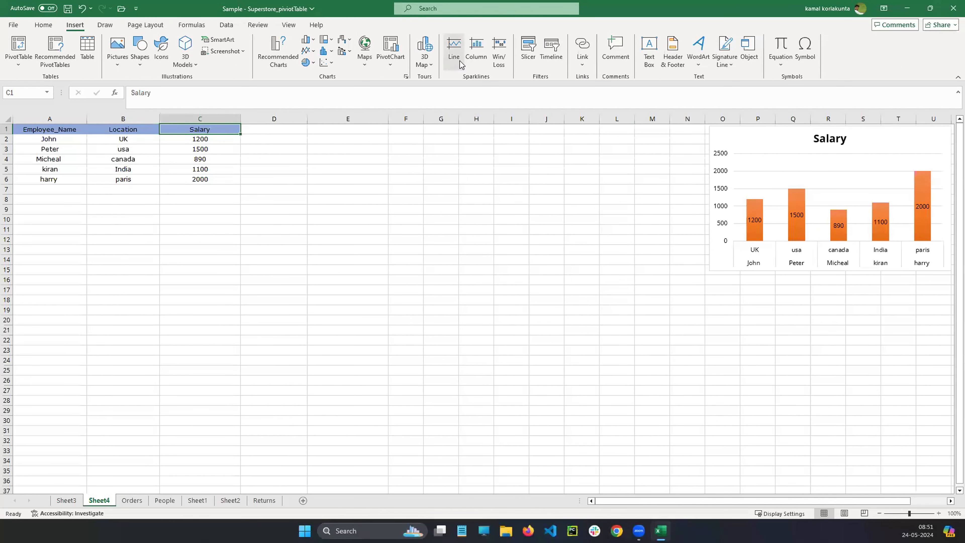
pyautogui.click(420, 64)
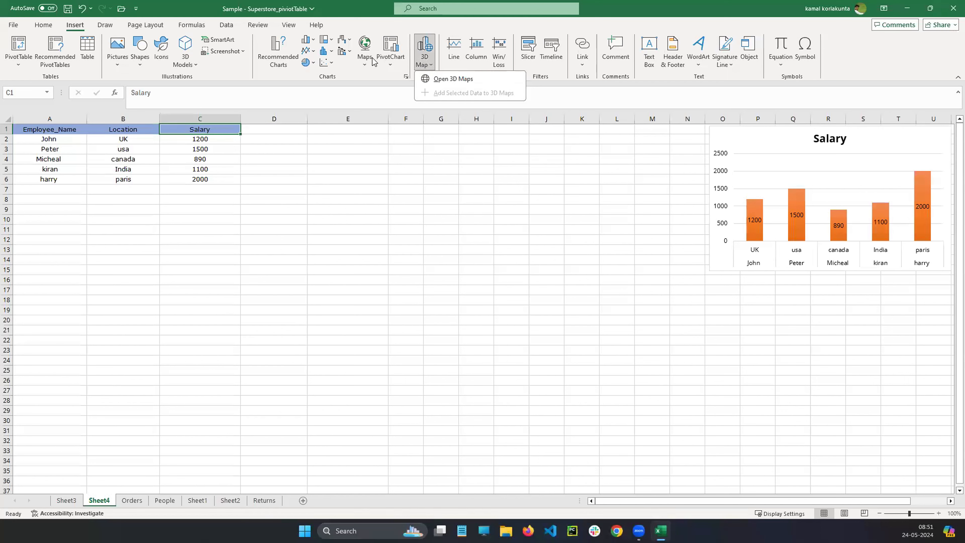
pyautogui.click(308, 39)
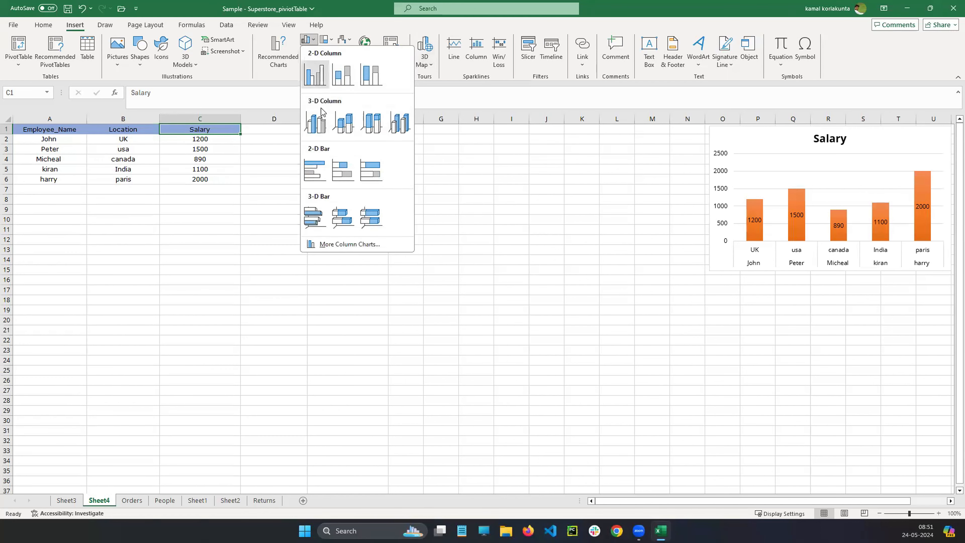
pyautogui.click(399, 130)
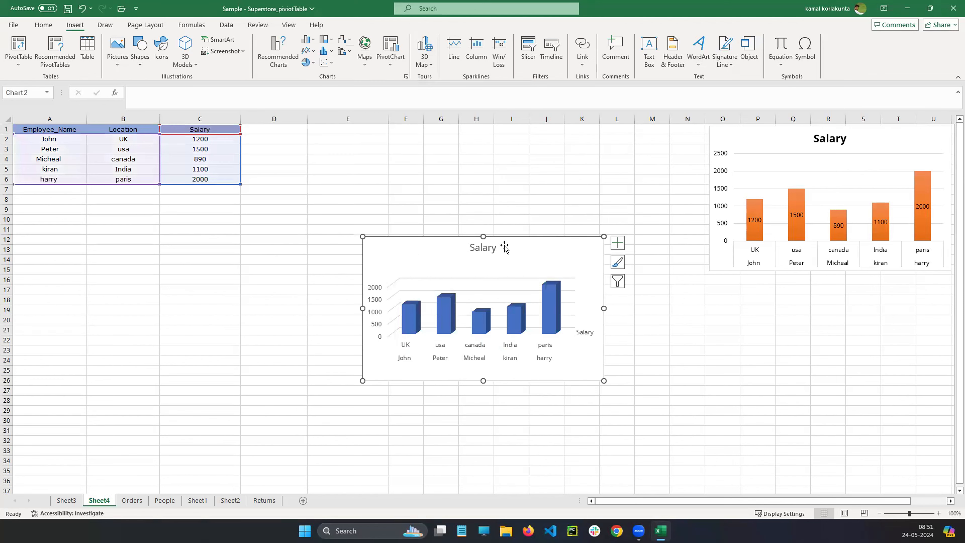
pyautogui.moveTo(502, 247); pyautogui.dragTo(611, 134)
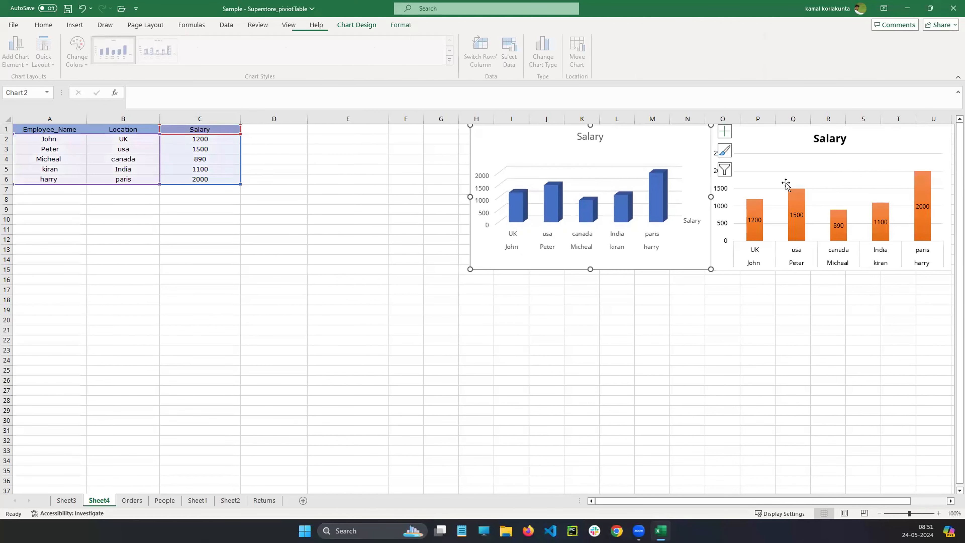
# - Apply the dark-background chart style with blue columns to the 3-D column chart and deselect it
pyautogui.click(786, 144)
pyautogui.click(653, 141)
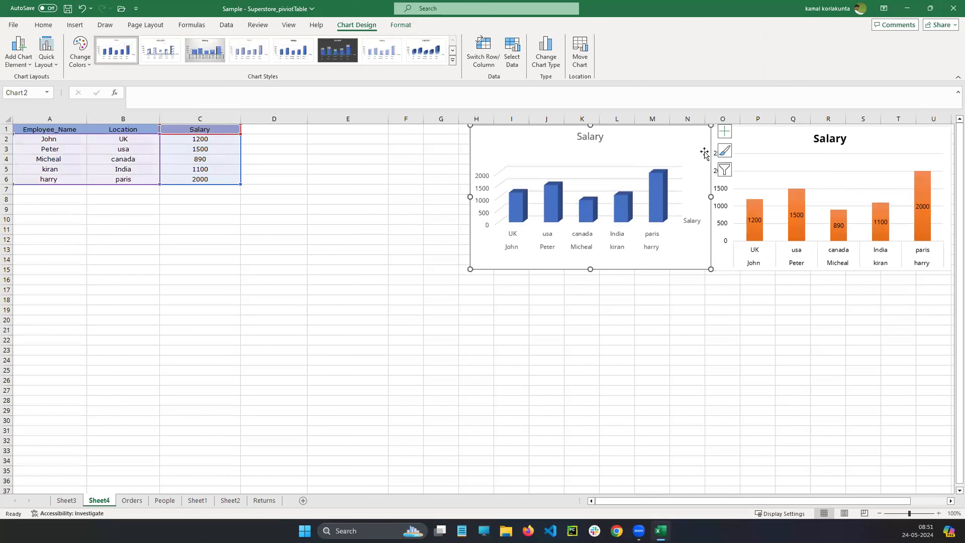
pyautogui.click(725, 151)
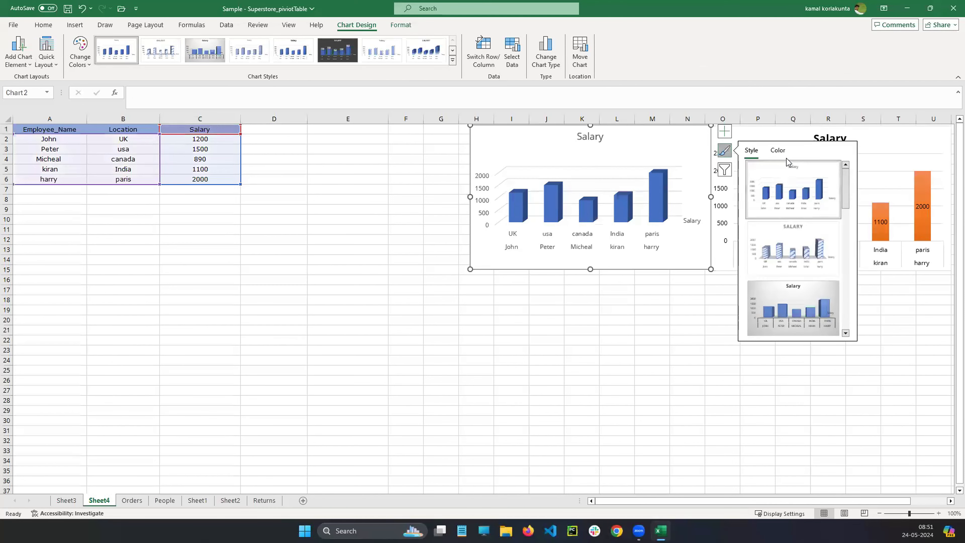
pyautogui.moveTo(844, 193); pyautogui.dragTo(844, 282)
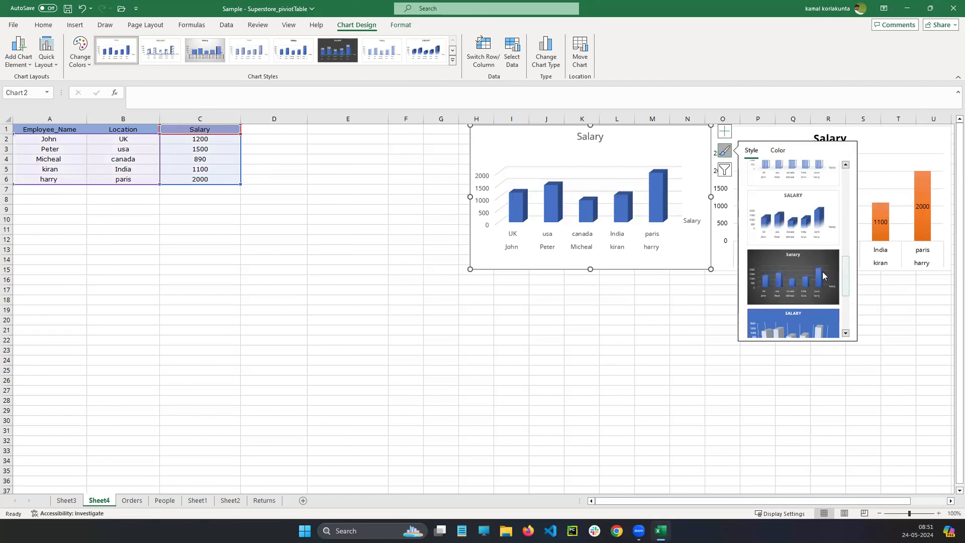
pyautogui.click(804, 276)
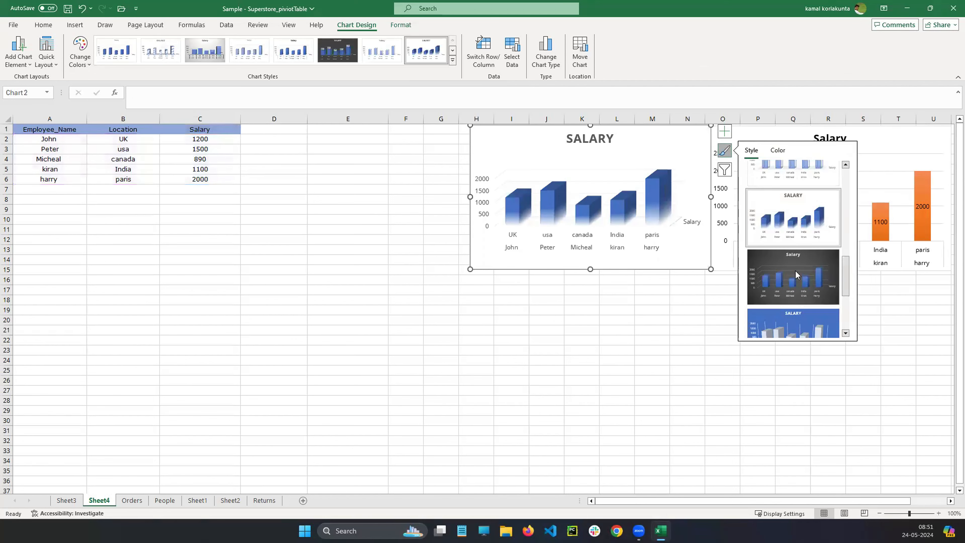
pyautogui.click(682, 318)
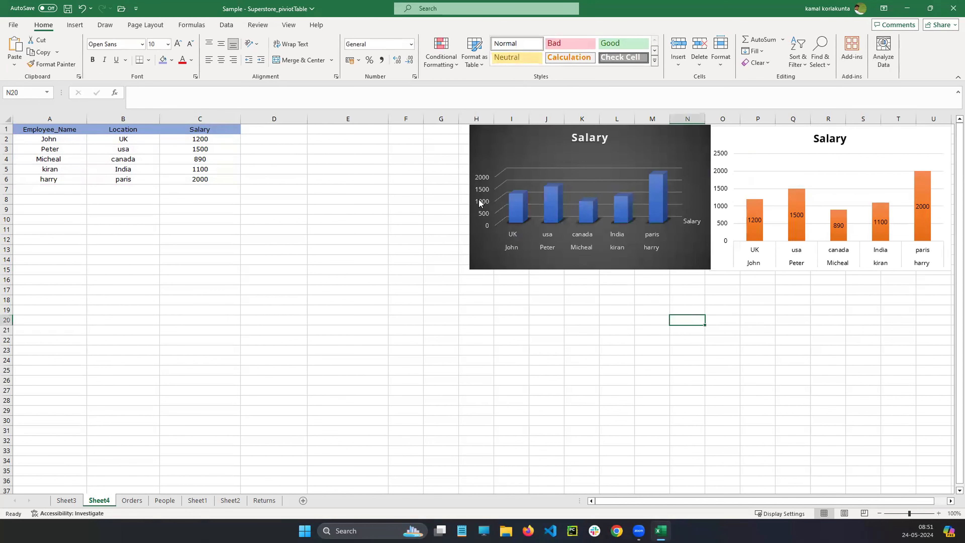
# - Insert a 3-D Pie chart of the salary data and place it directly beside the employee table, starting at column D
pyautogui.click(686, 154)
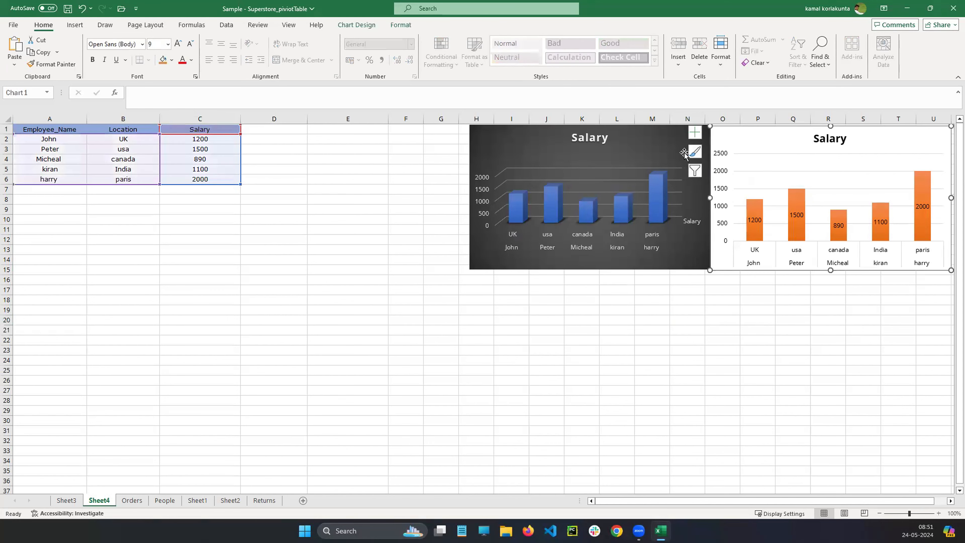
pyautogui.click(75, 25)
pyautogui.click(200, 169)
pyautogui.click(218, 129)
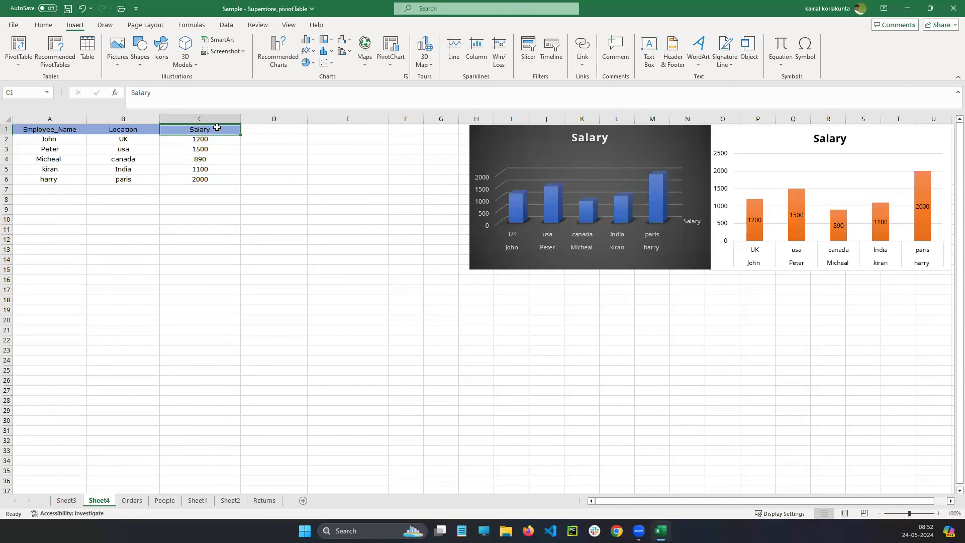
pyautogui.click(308, 62)
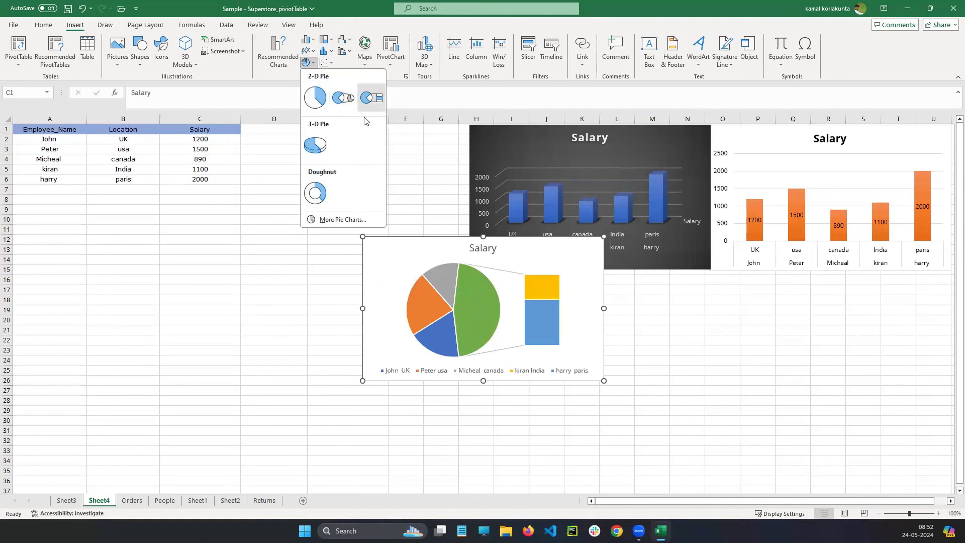
pyautogui.click(315, 145)
pyautogui.moveTo(426, 255); pyautogui.dragTo(295, 140)
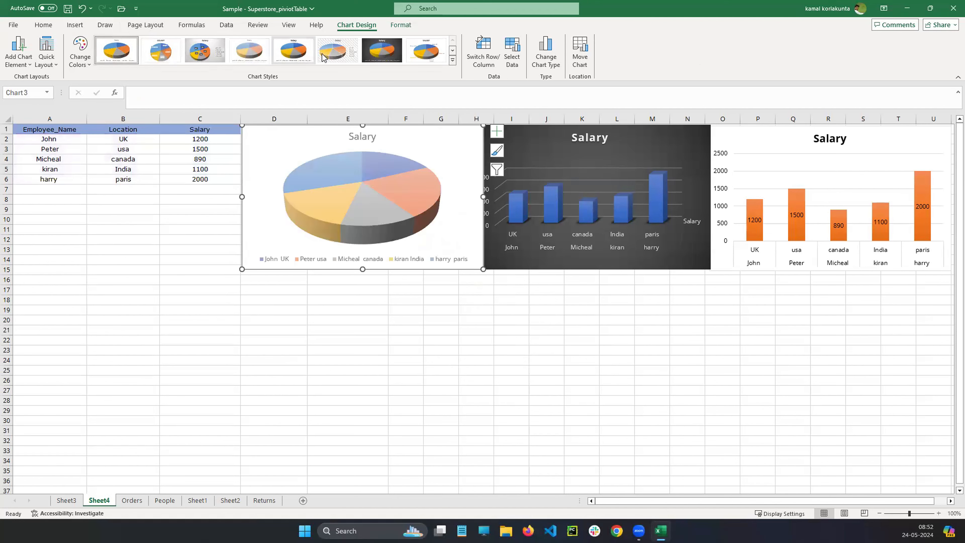
# - Apply the light patterned-background style with a side legend to the salary pie chart and review the three charts
pyautogui.click(337, 49)
pyautogui.click(365, 319)
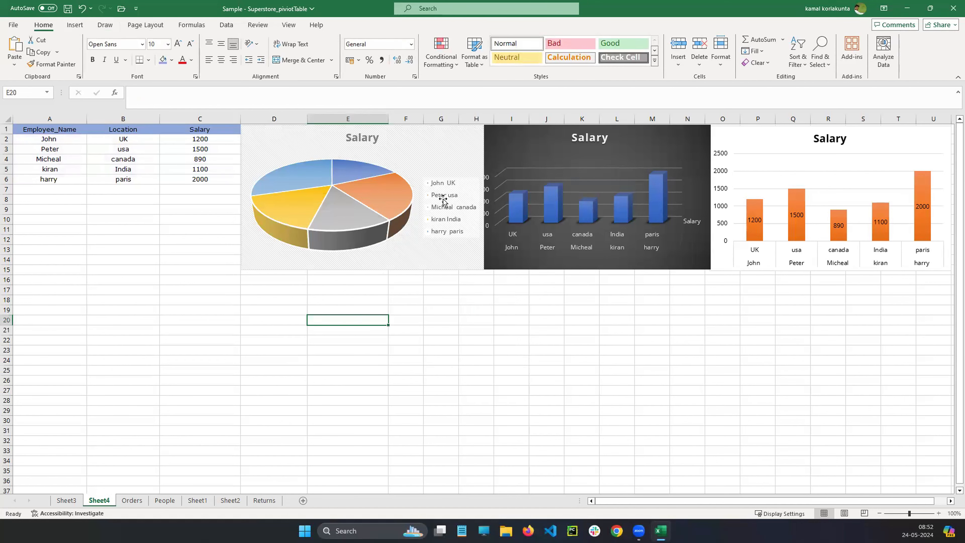
pyautogui.scroll(-2, 441, 190)
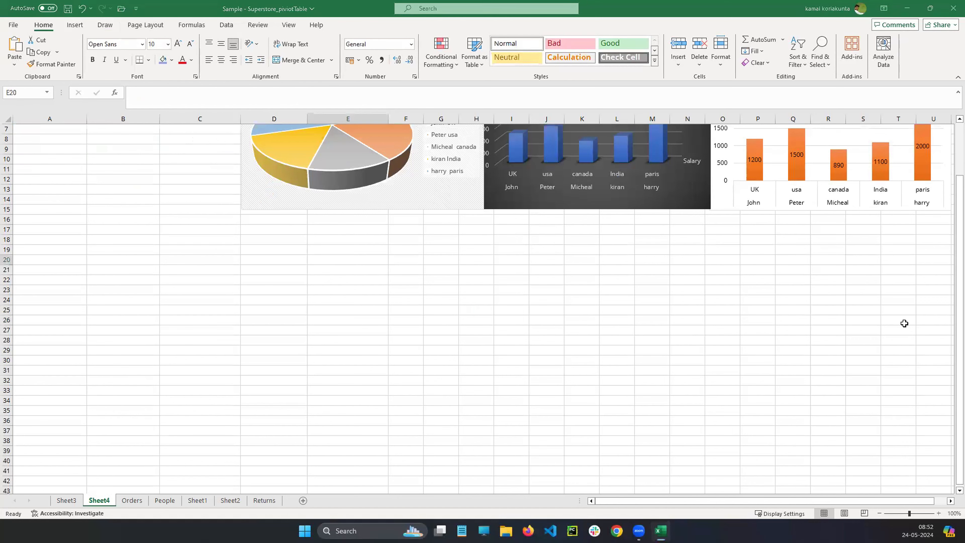
pyautogui.scroll(2, 904, 323)
pyautogui.scroll(-2, 293, 191)
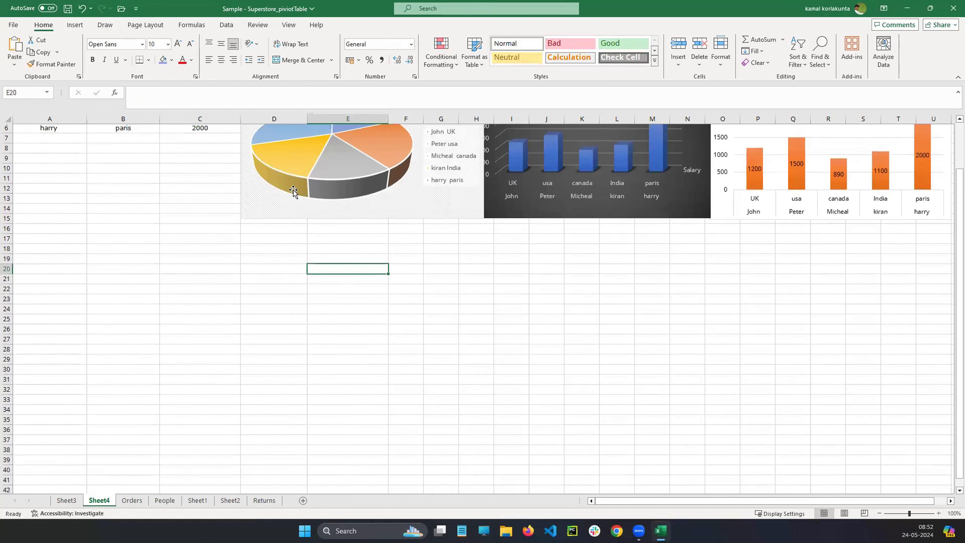
pyautogui.moveTo(957, 182); pyautogui.dragTo(951, 129)
# - Review the recommended chart types for the salary data in the employee table, without inserting one
pyautogui.click(75, 25)
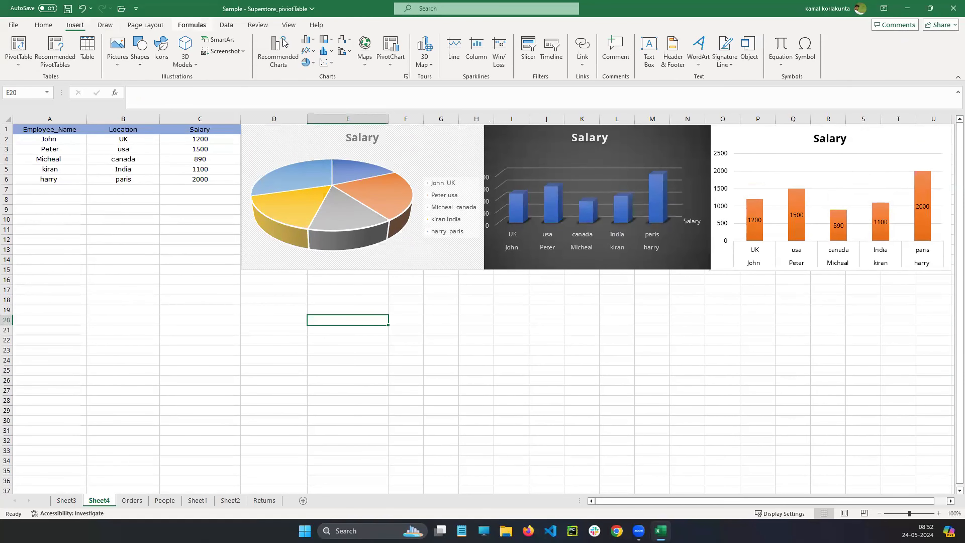
pyautogui.click(285, 67)
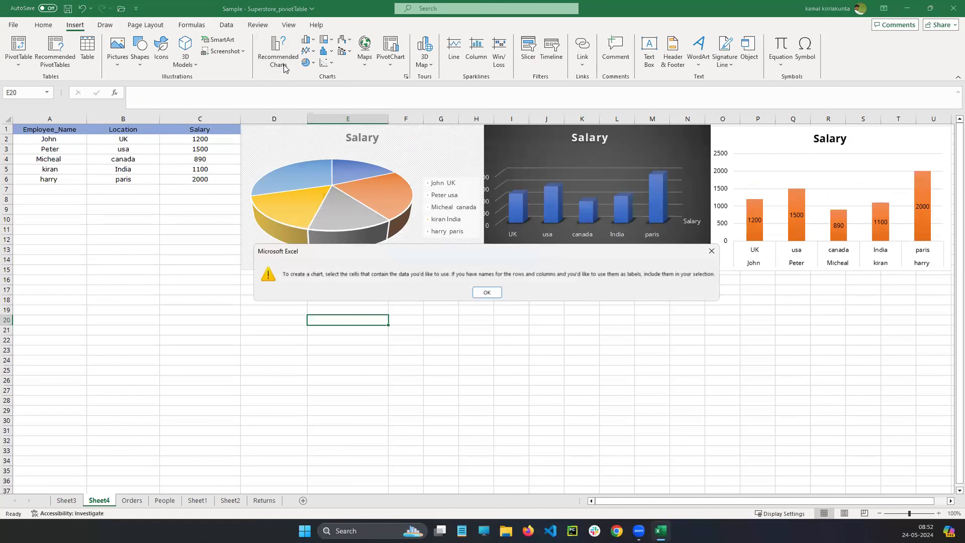
pyautogui.click(711, 251)
pyautogui.click(182, 137)
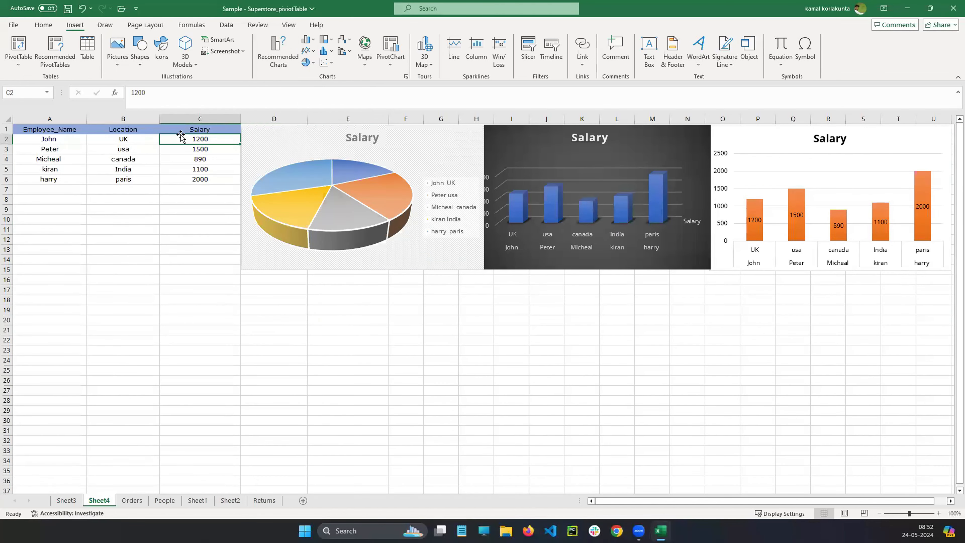
pyautogui.click(184, 129)
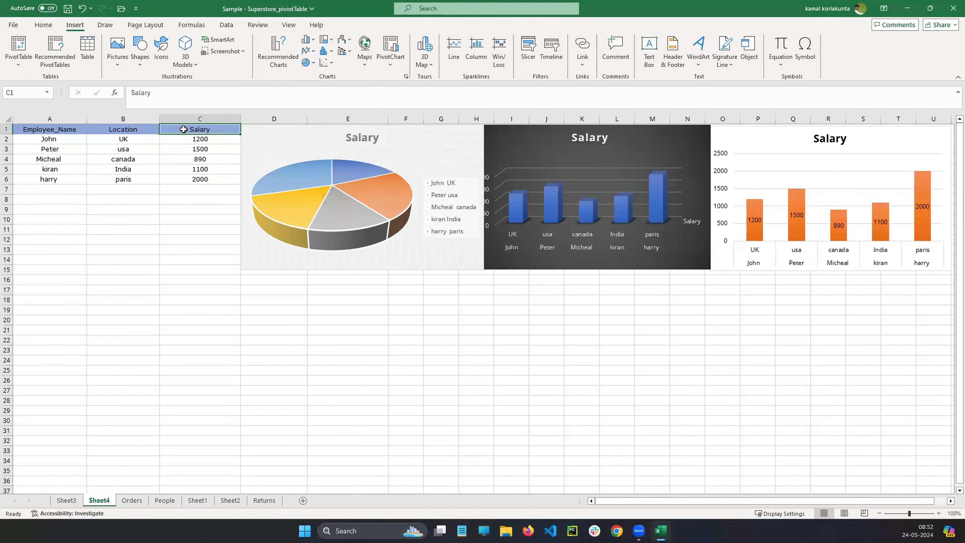
pyautogui.click(280, 61)
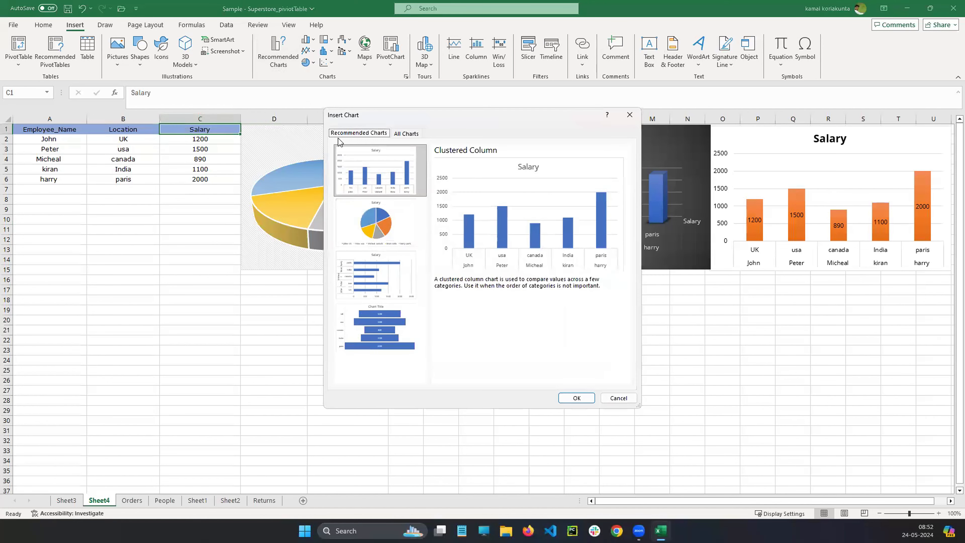
pyautogui.click(421, 184)
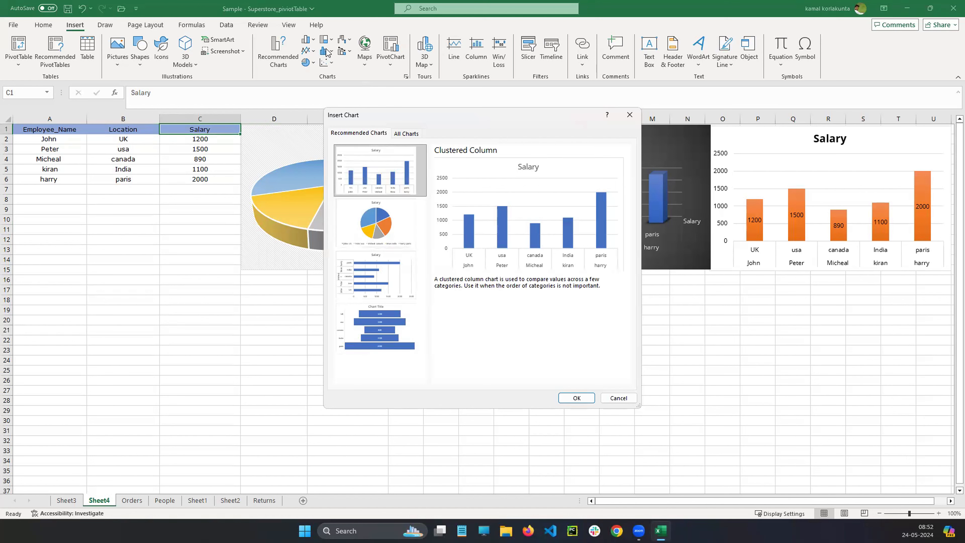
pyautogui.click(626, 119)
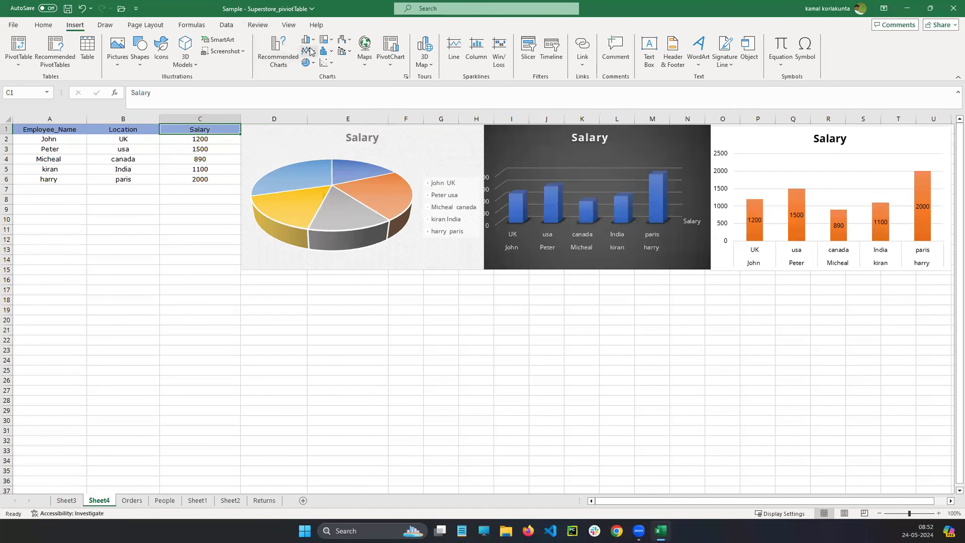
# - Insert a 2-D stacked line chart with markers of the salary data and move it below the employee table
pyautogui.click(312, 52)
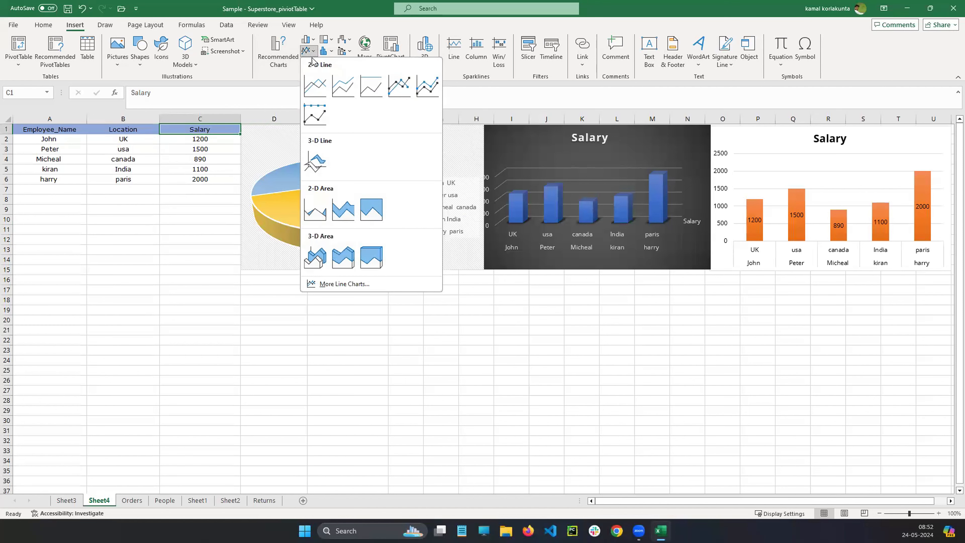
pyautogui.click(425, 95)
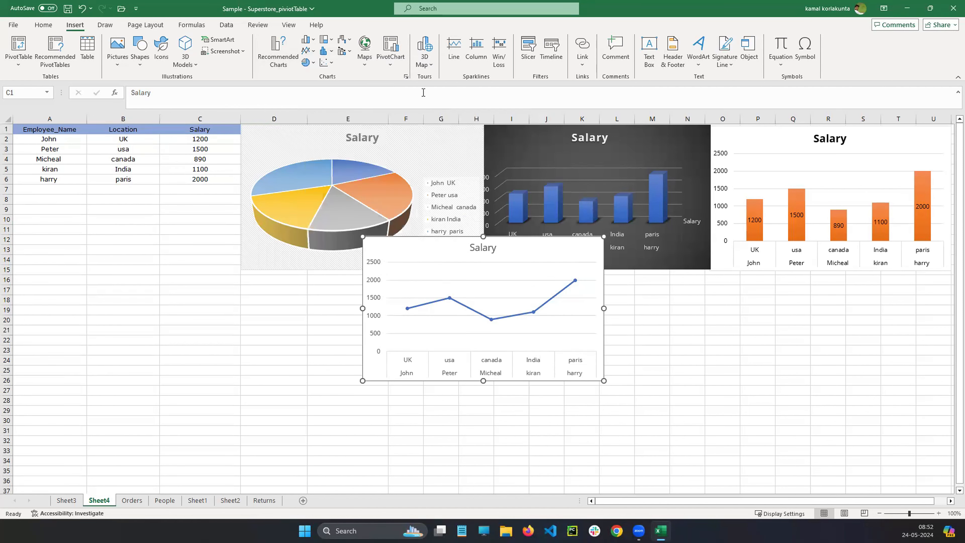
pyautogui.moveTo(452, 246); pyautogui.dragTo(158, 228)
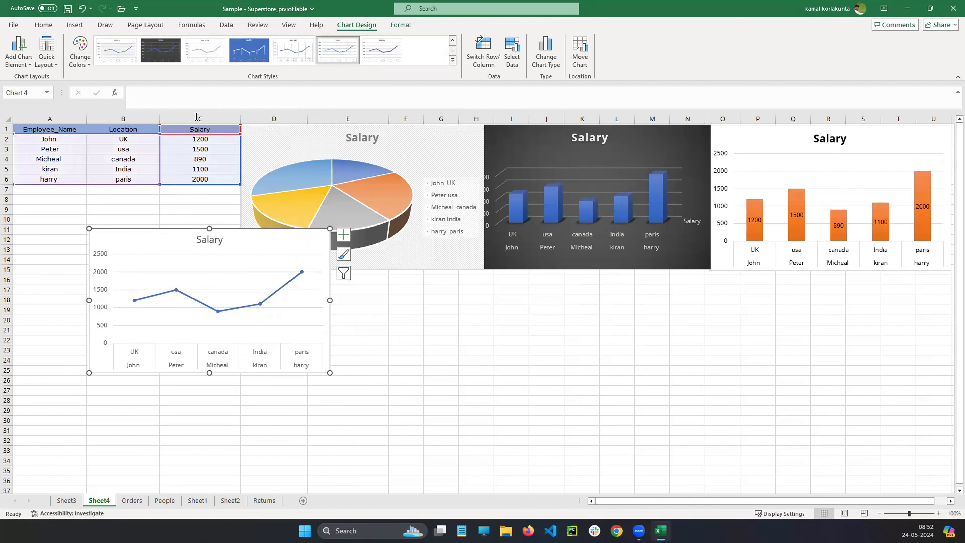
# - Apply the grey gradient style with circled data labels to the line chart, place it directly below the pie chart and deselect it
pyautogui.click(452, 59)
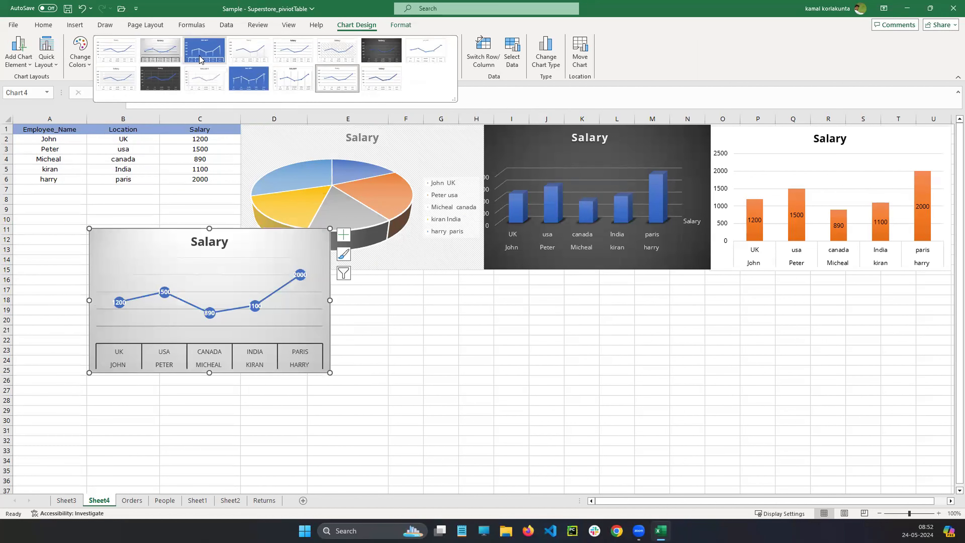
pyautogui.click(166, 58)
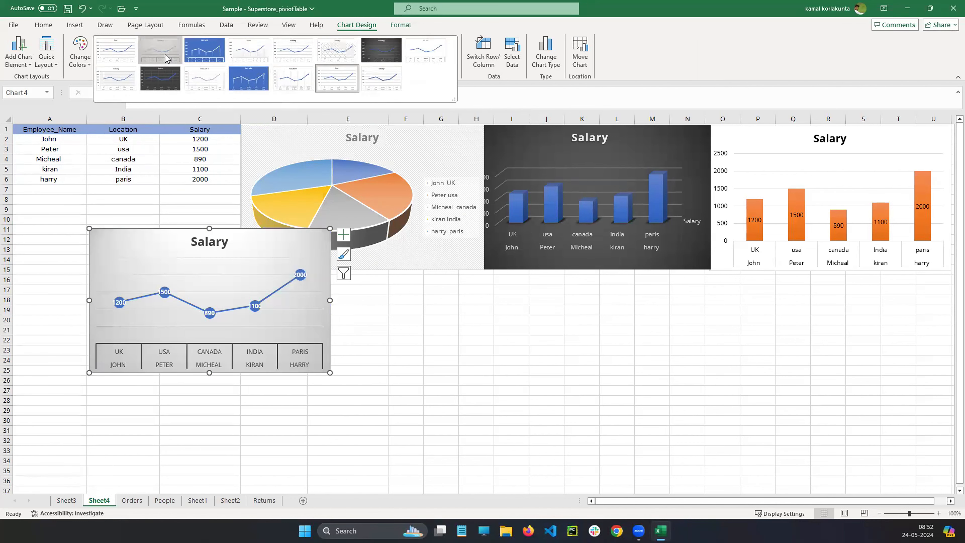
pyautogui.moveTo(182, 256); pyautogui.dragTo(316, 283)
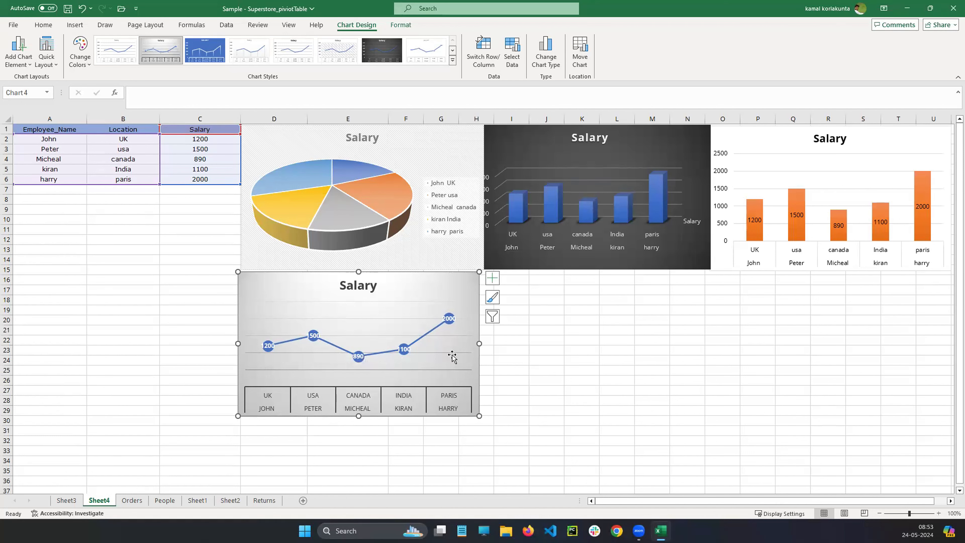
pyautogui.click(566, 335)
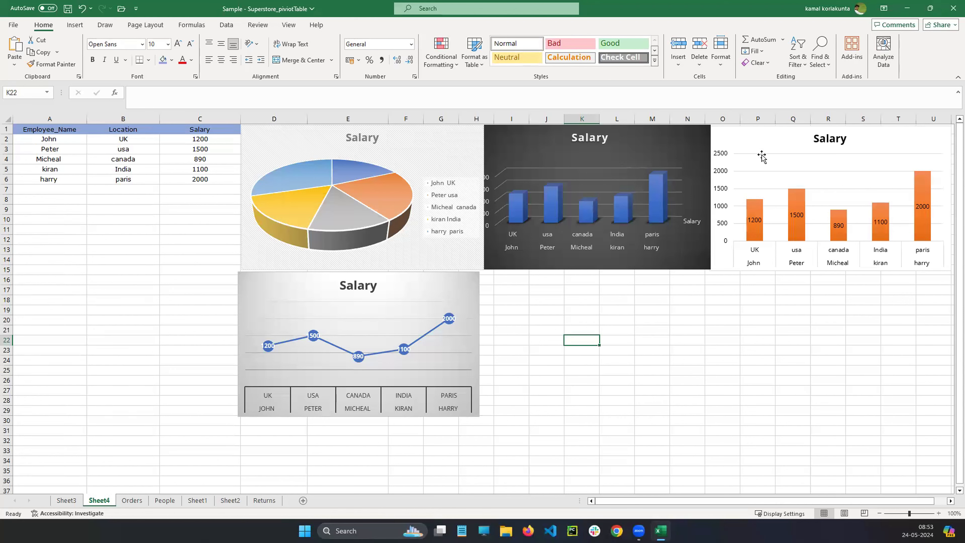
# - View the pivot table on Sheet3, return to Sheet4 and check the recommended chart types for the orange column chart without changing it
pyautogui.click(777, 144)
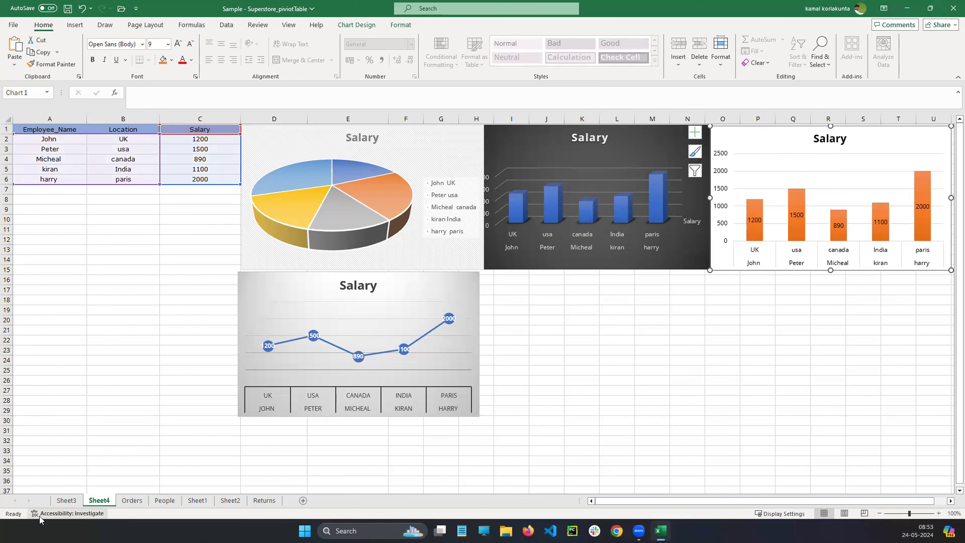
pyautogui.click(66, 500)
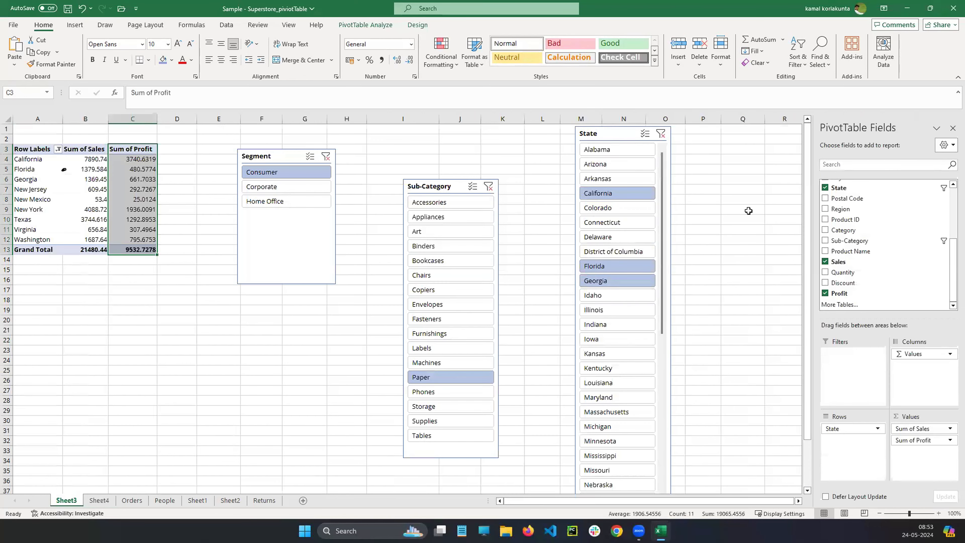
pyautogui.click(100, 501)
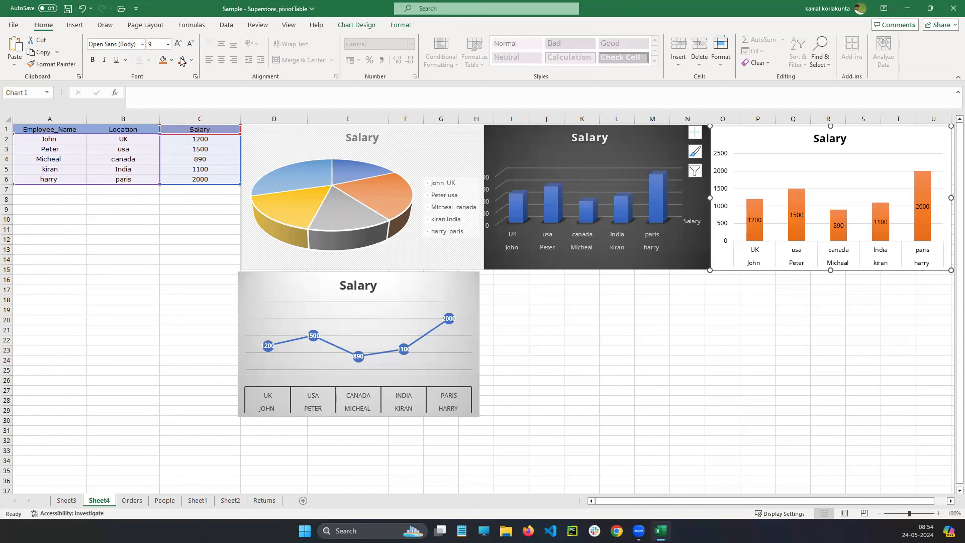
pyautogui.click(75, 25)
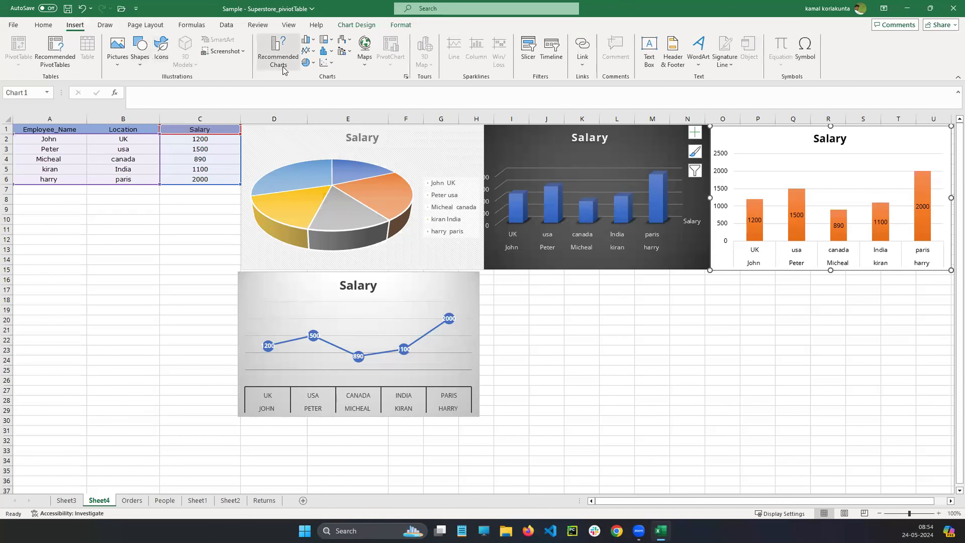
pyautogui.click(278, 51)
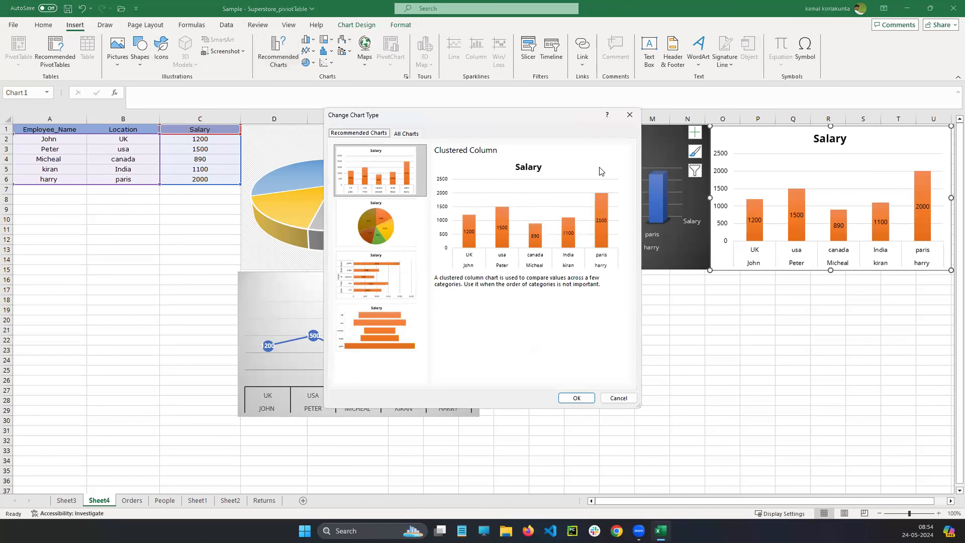
pyautogui.click(630, 115)
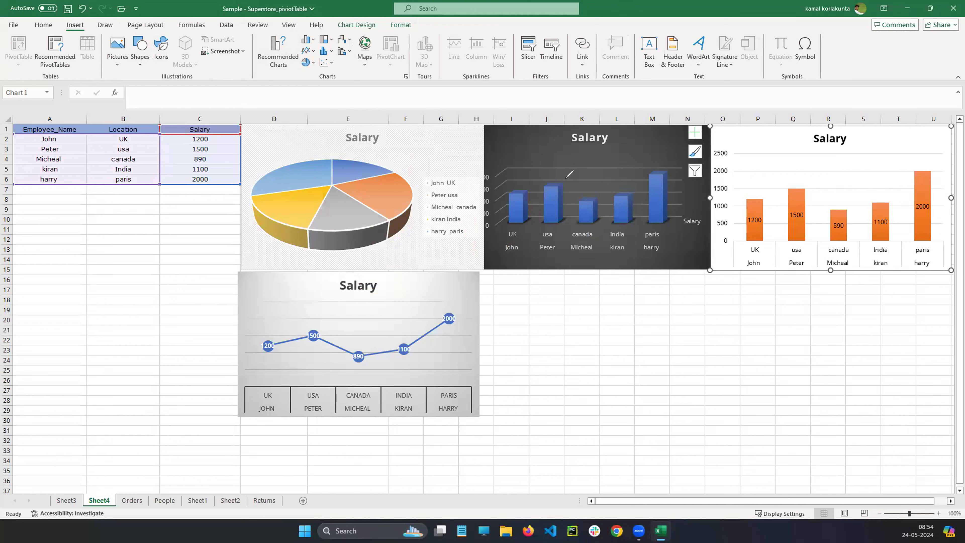
pyautogui.moveTo(577, 183)
pyautogui.mouseDown()
pyautogui.moveTo(567, 177)
pyautogui.moveTo(558, 216)
pyautogui.mouseUp()
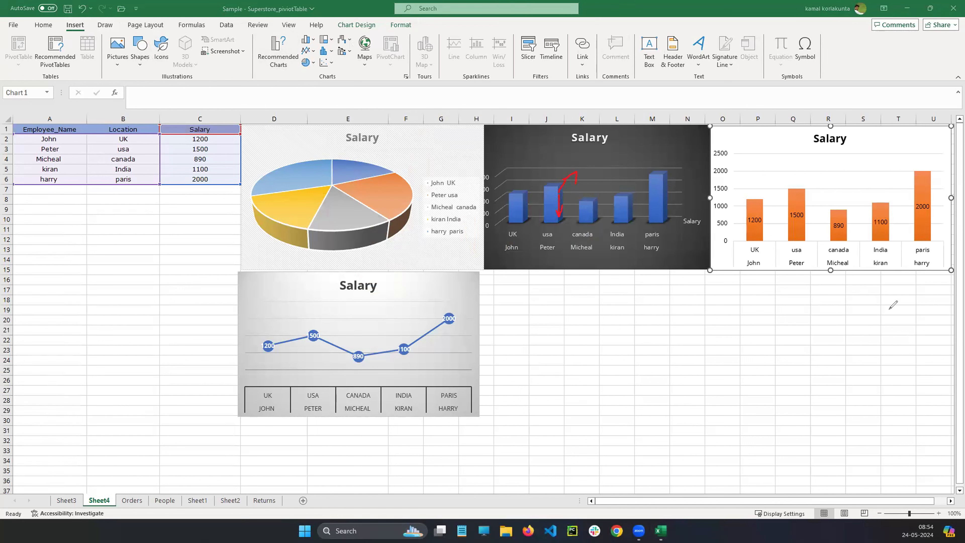
pyautogui.press('Escape')
pyautogui.moveTo(651, 208)
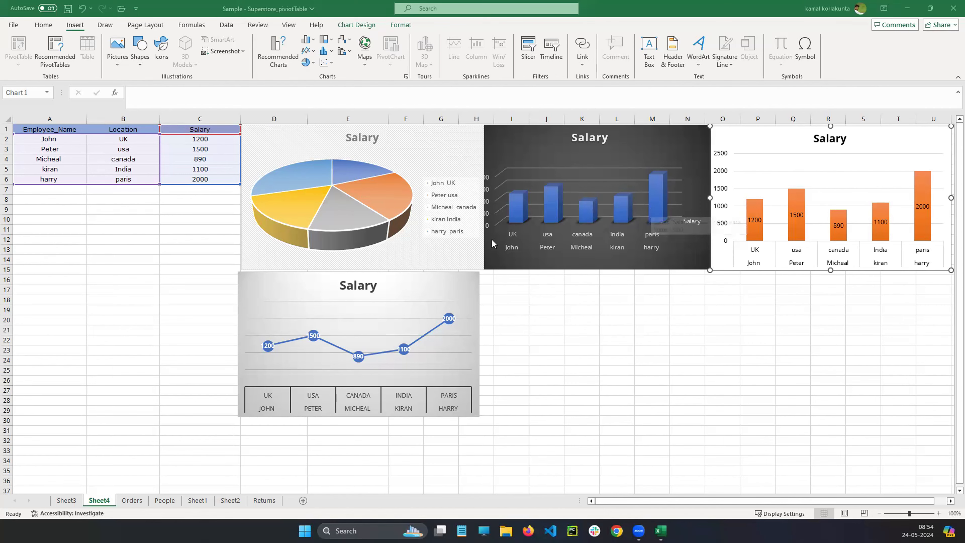
# - Look over the Orders data, the salary charts on Sheet4 and the pivot table with slicers on Sheet3, ending on Sheet4
pyautogui.click(141, 502)
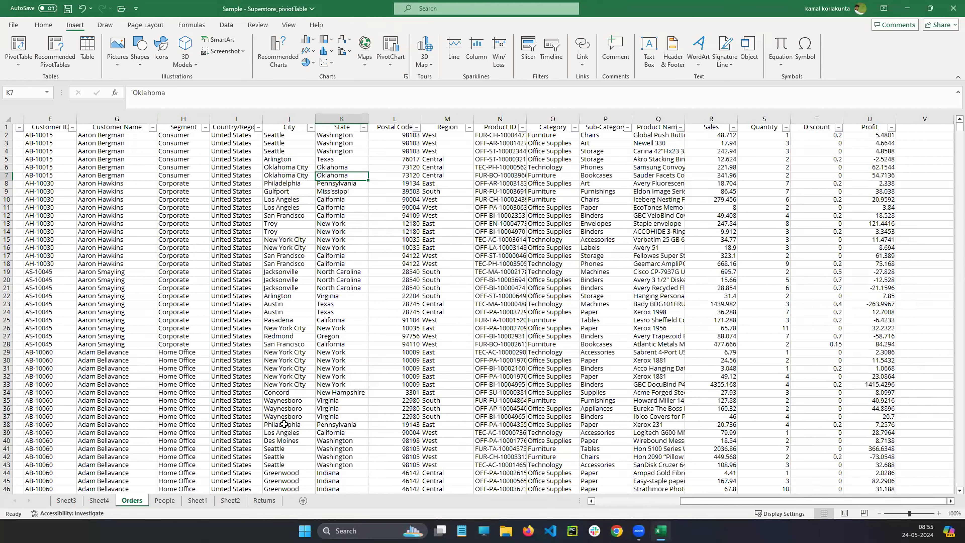
pyautogui.click(100, 500)
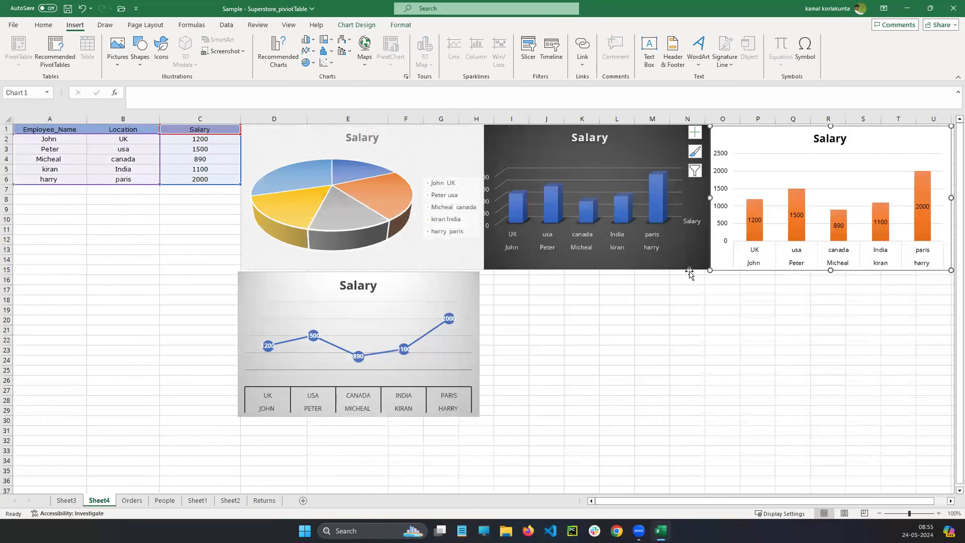
pyautogui.click(652, 145)
pyautogui.click(444, 195)
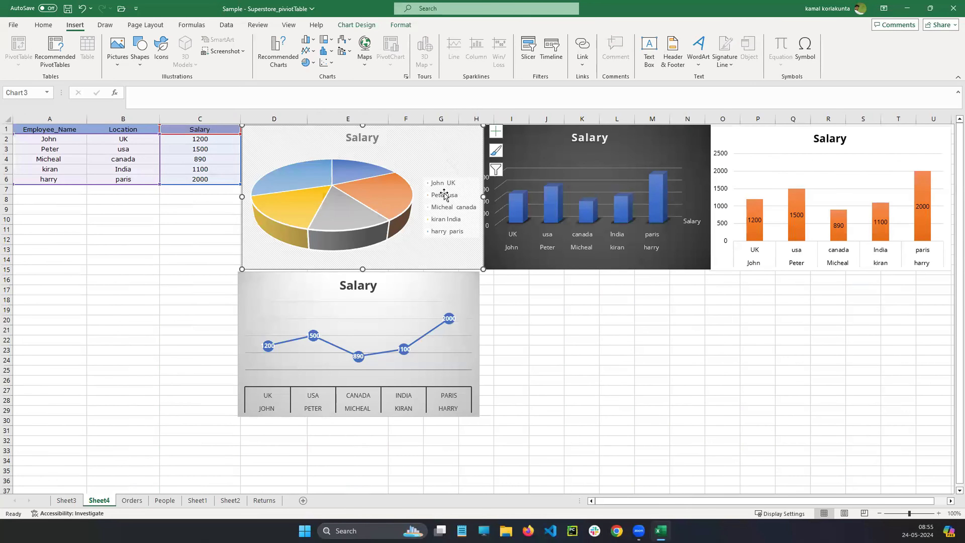
pyautogui.click(467, 297)
pyautogui.click(616, 340)
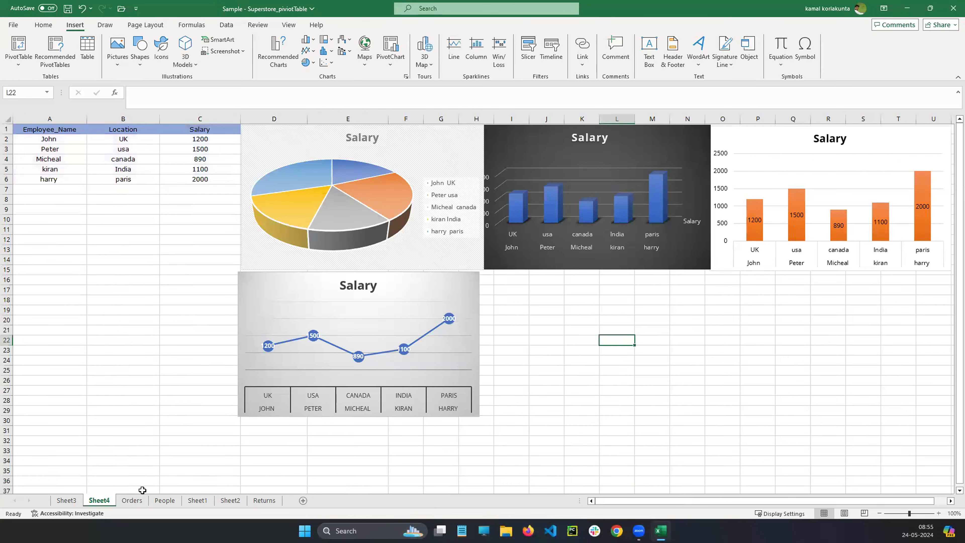
pyautogui.click(66, 500)
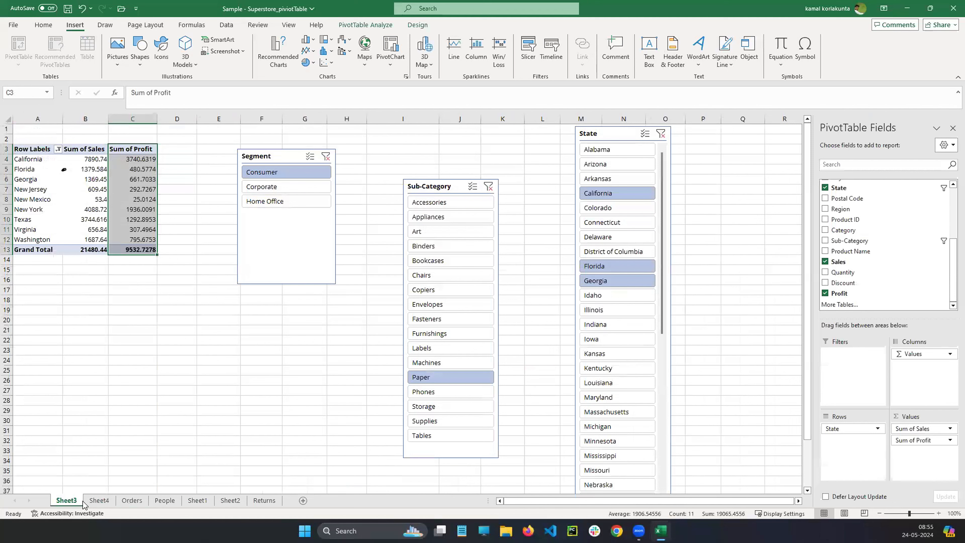
pyautogui.click(98, 500)
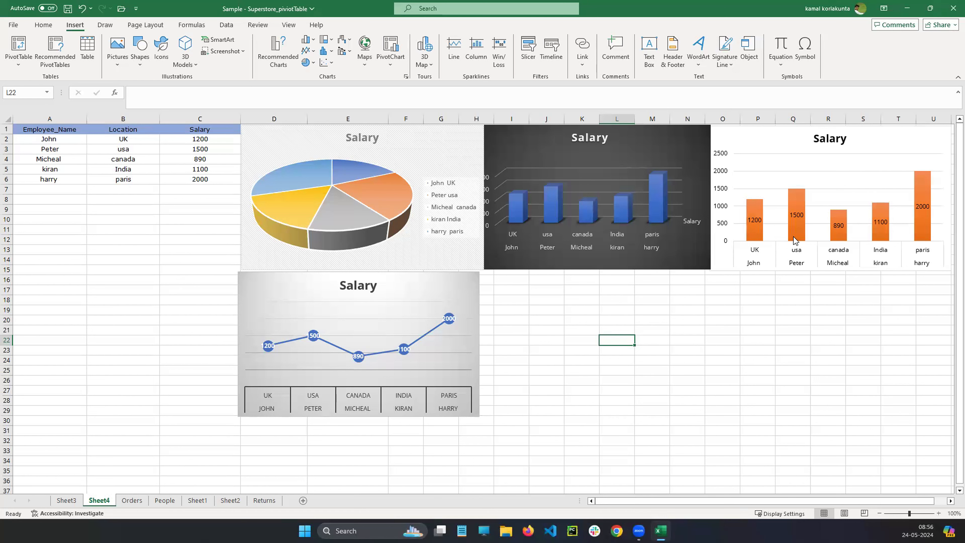
# - Save a copy of the workbook as custom_data_graphs in the Excel folder, as an Excel Workbook
pyautogui.click(13, 25)
pyautogui.click(33, 181)
pyautogui.click(129, 192)
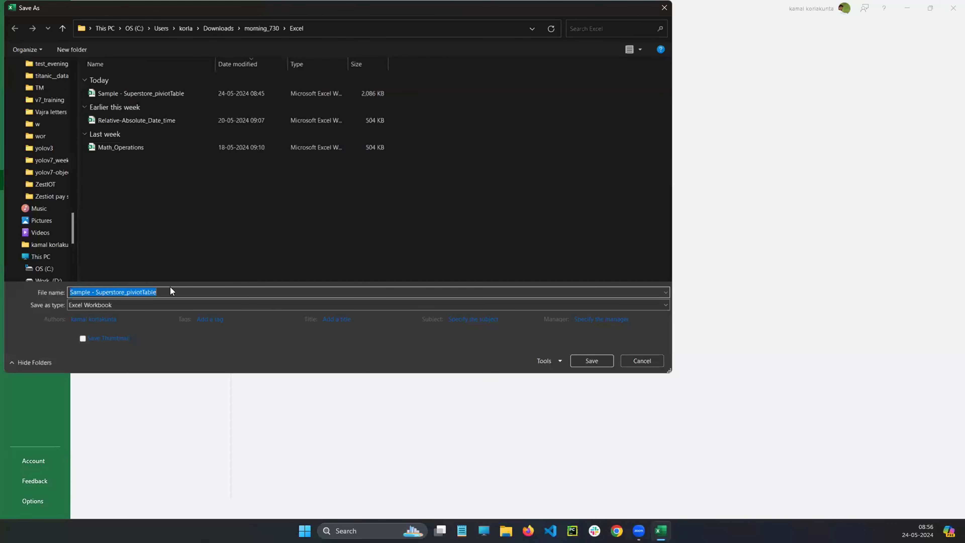
pyautogui.write('custom')
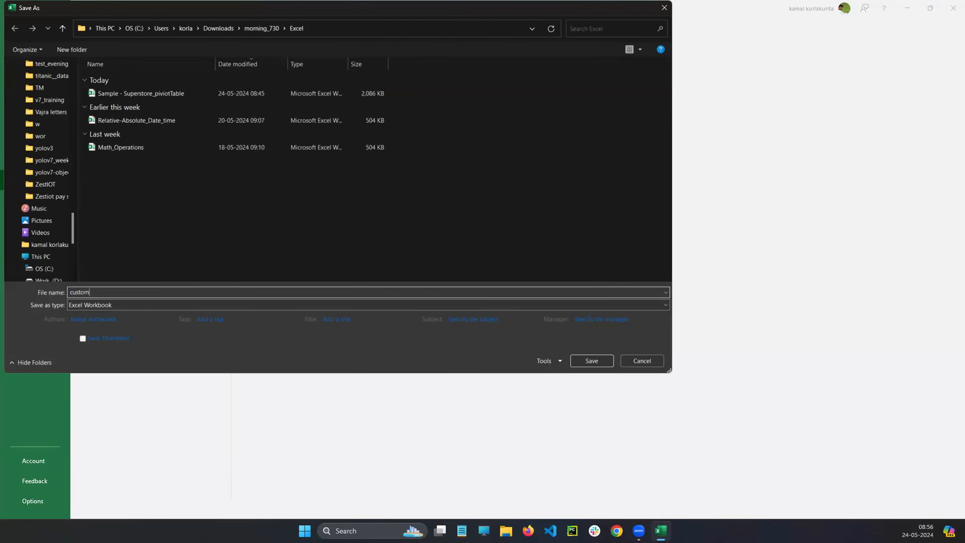
pyautogui.write('_data_graphs')
pyautogui.click(591, 360)
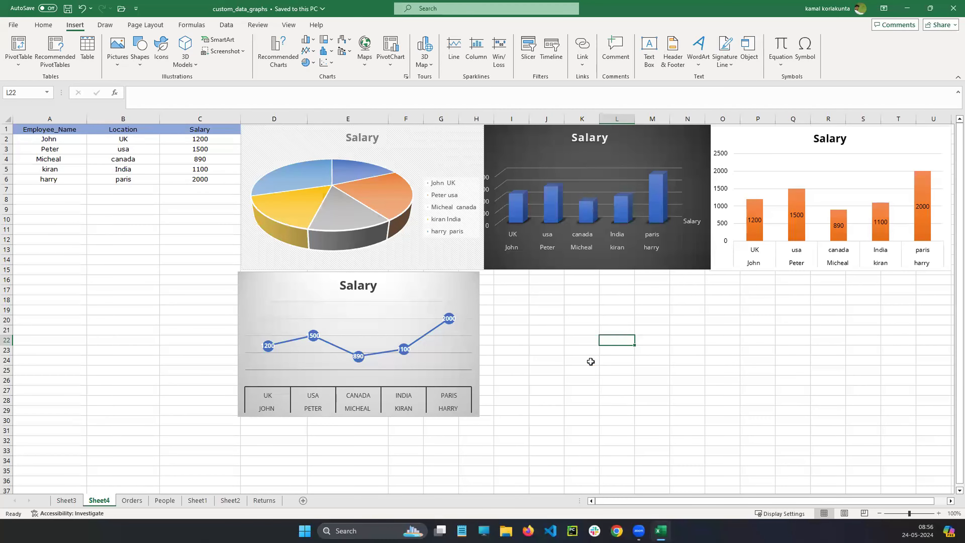